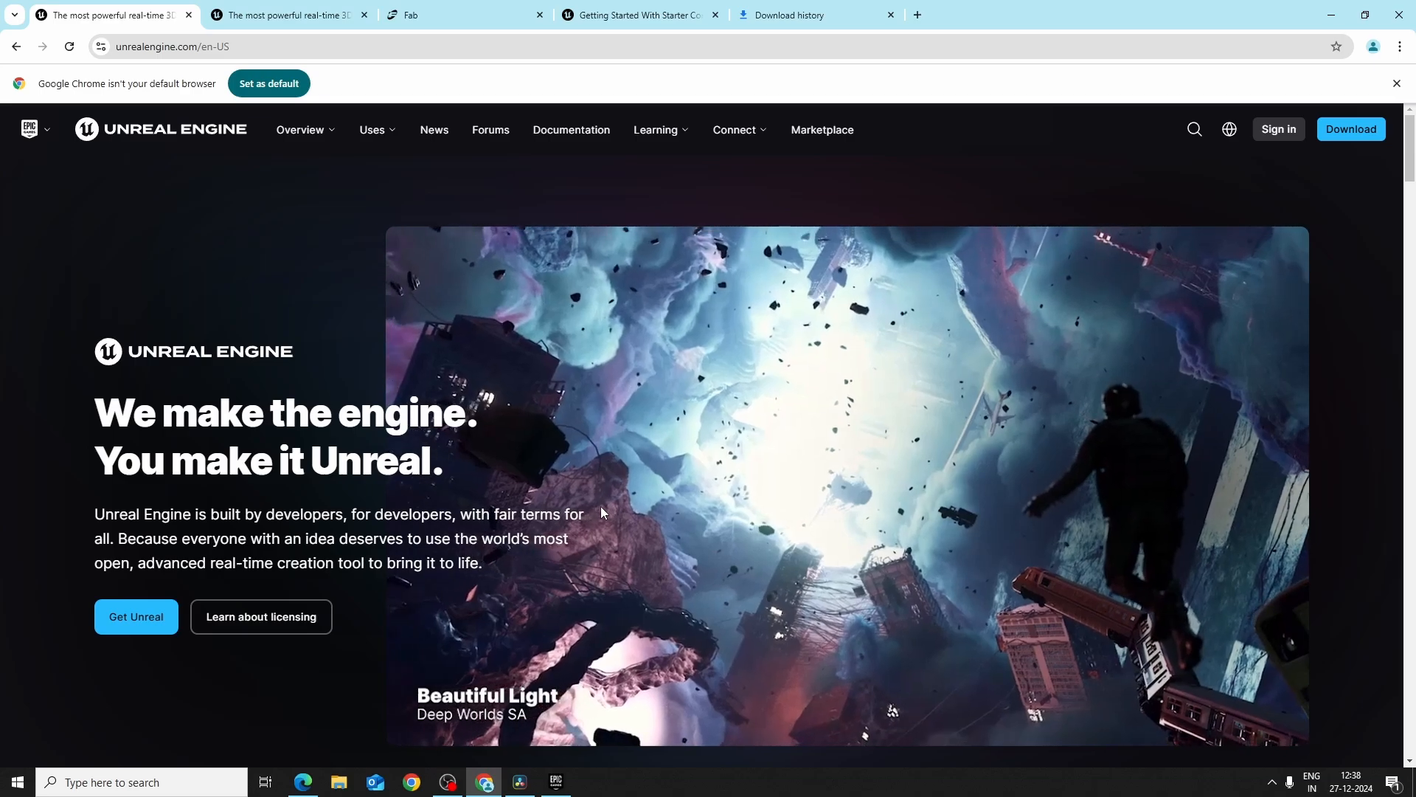
# Step: Review the Unreal Engine home page's news, features and industry uses, and open the Download Unreal Engine page
pyautogui.scroll(-5, 600, 506)
pyautogui.scroll(-4, 602, 512)
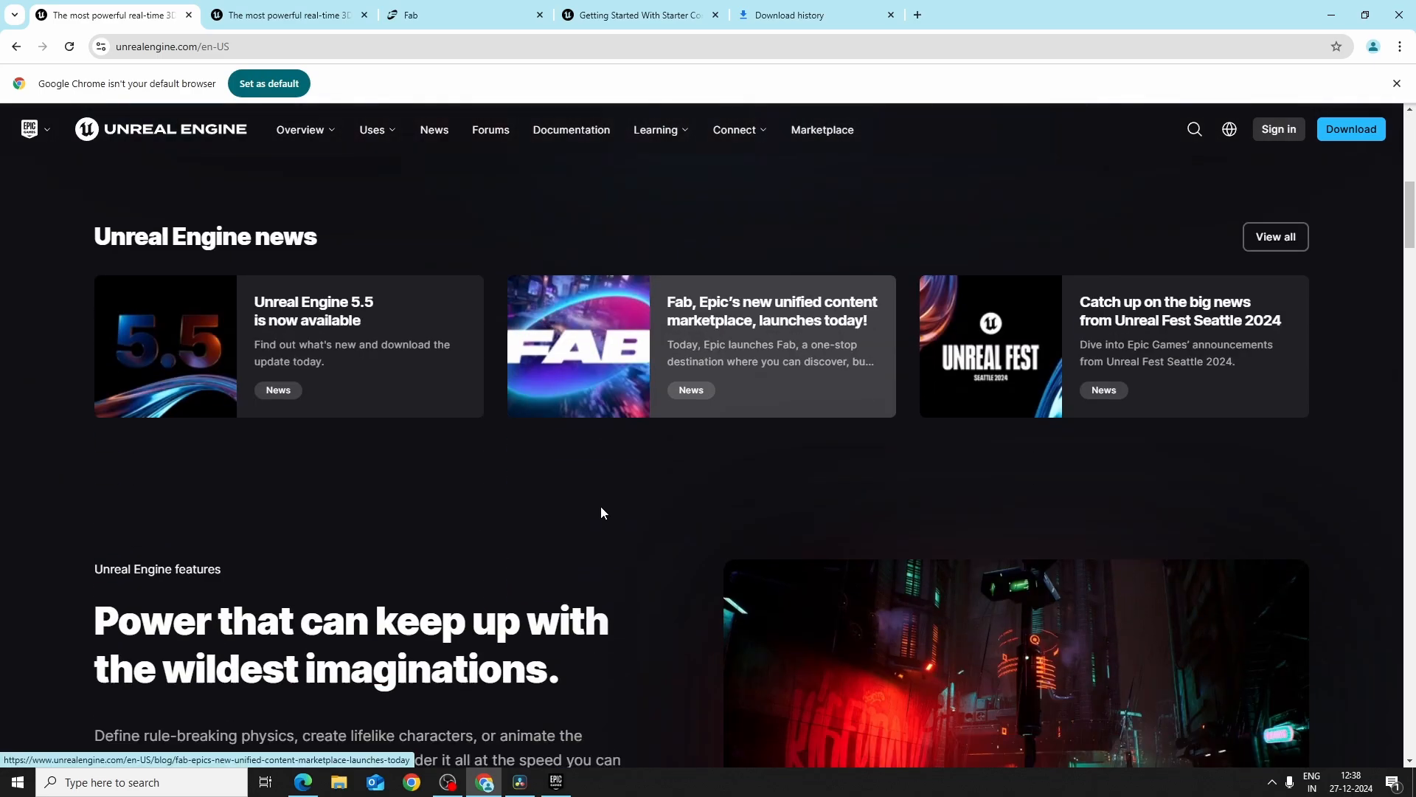
pyautogui.scroll(-5, 601, 509)
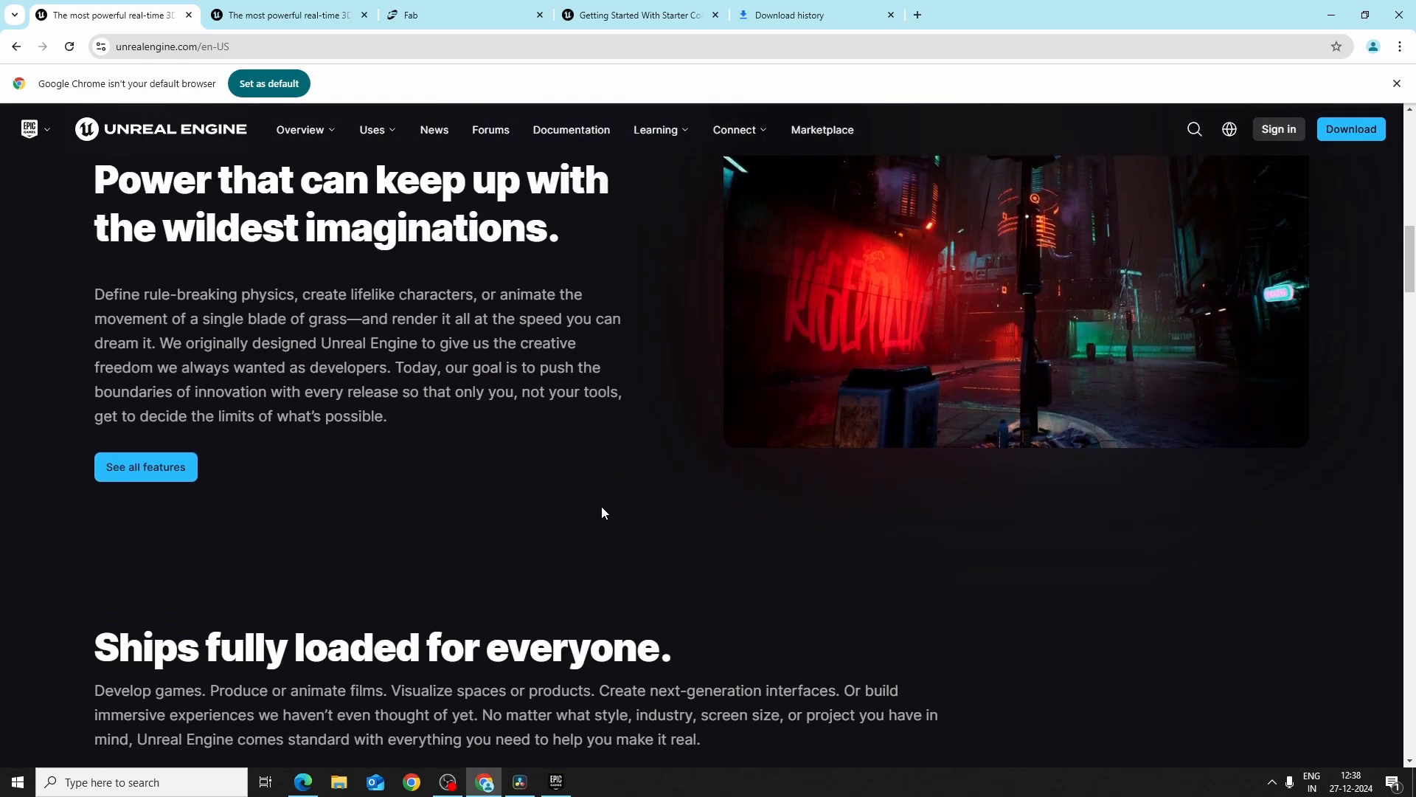
pyautogui.scroll(-5, 602, 512)
pyautogui.scroll(-2, 677, 522)
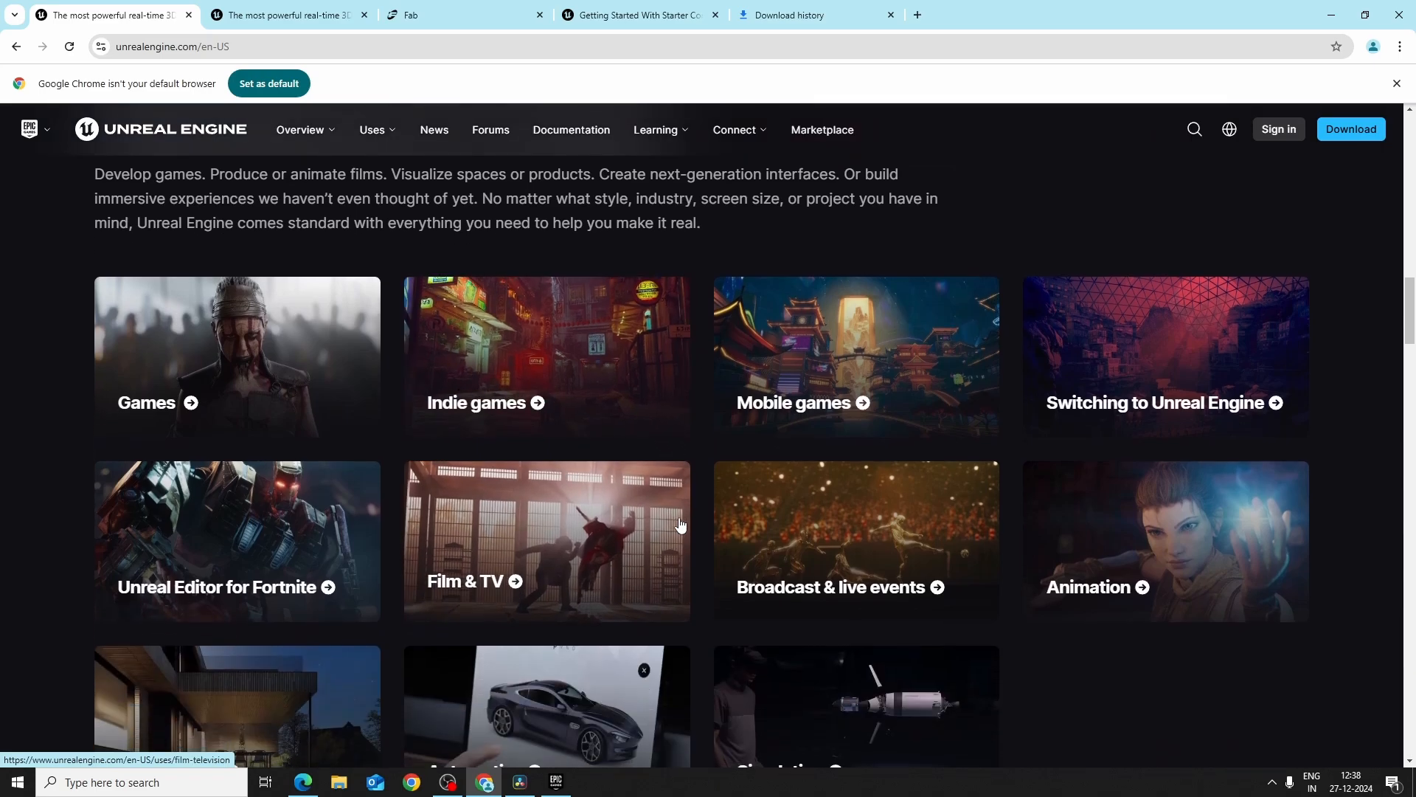
pyautogui.scroll(-2, 693, 524)
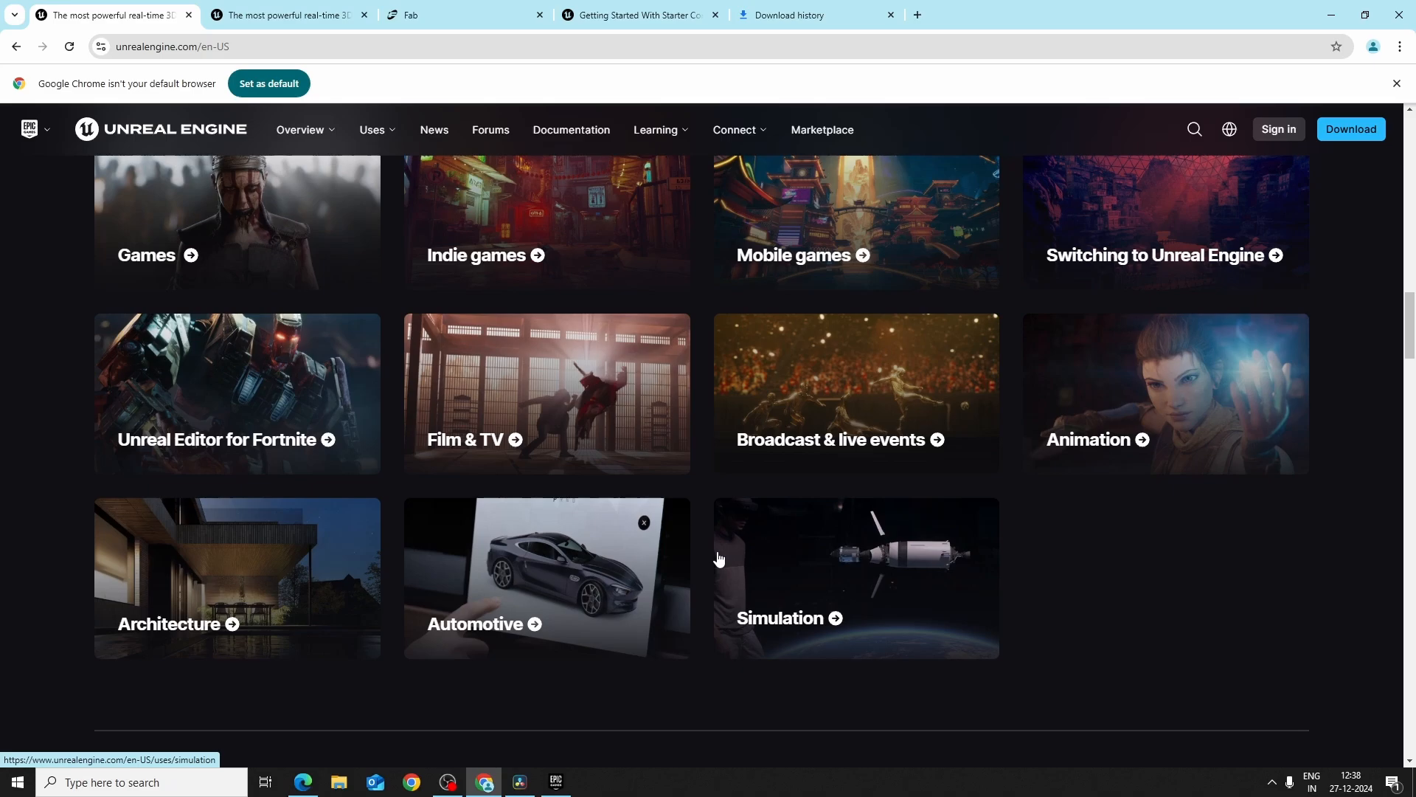
pyautogui.scroll(15, 812, 594)
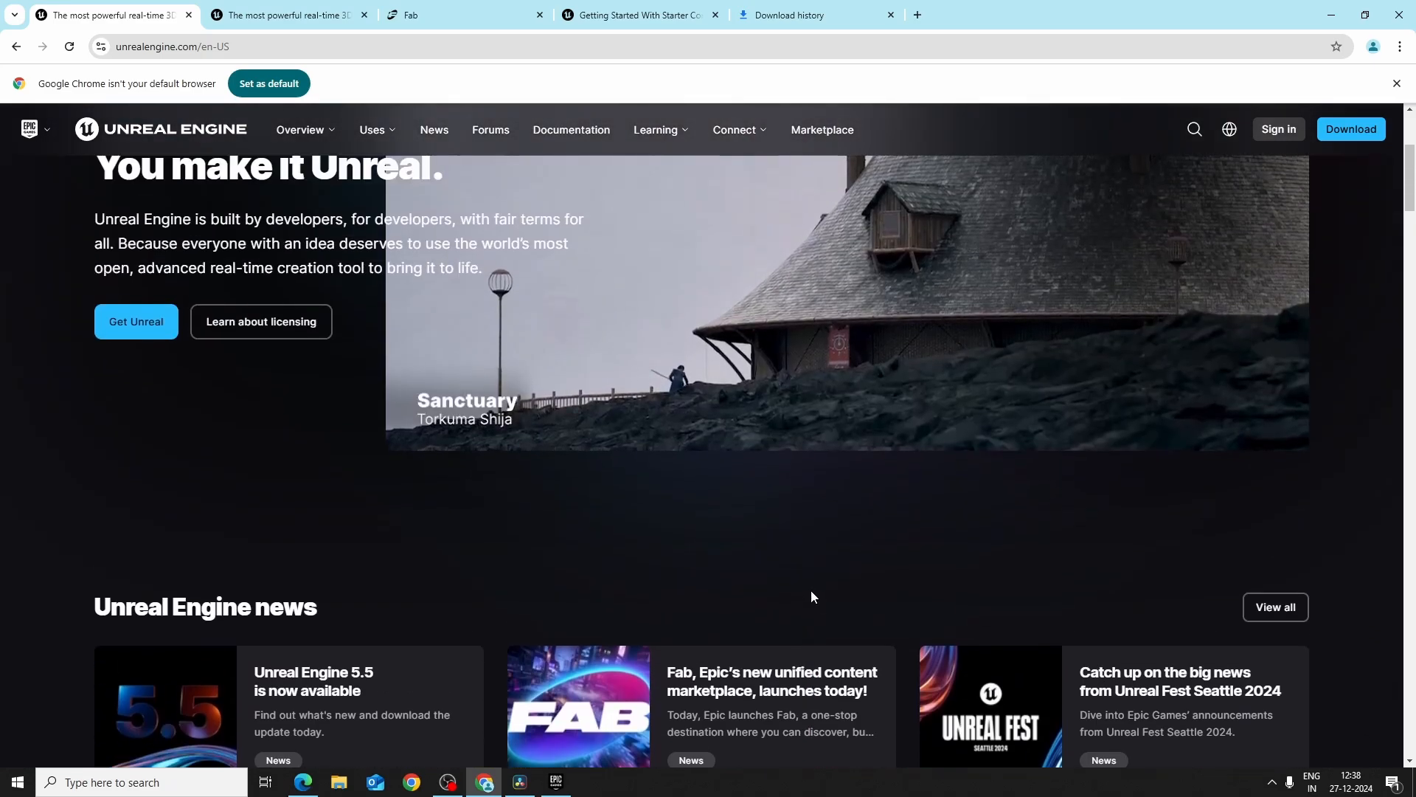
pyautogui.scroll(5, 812, 595)
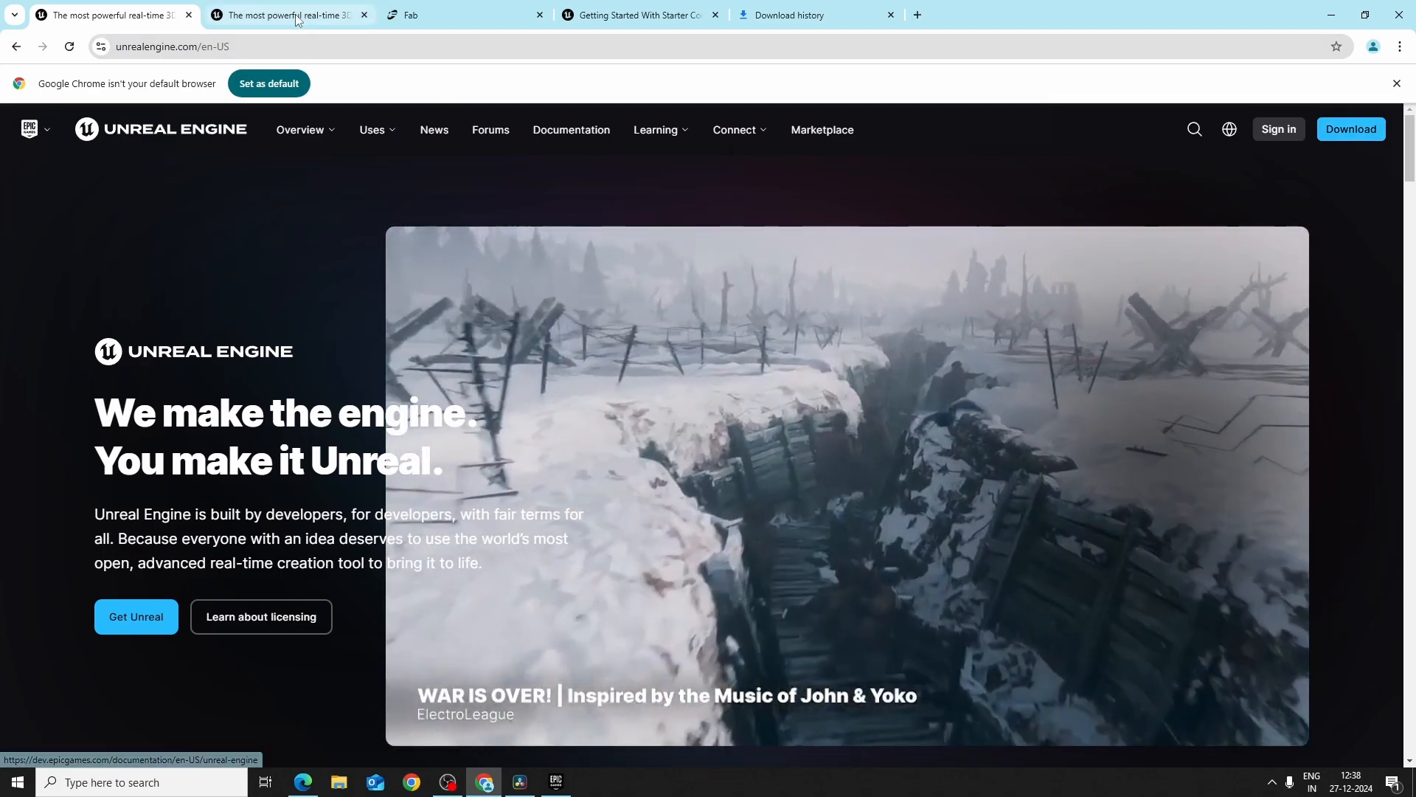
pyautogui.click(297, 17)
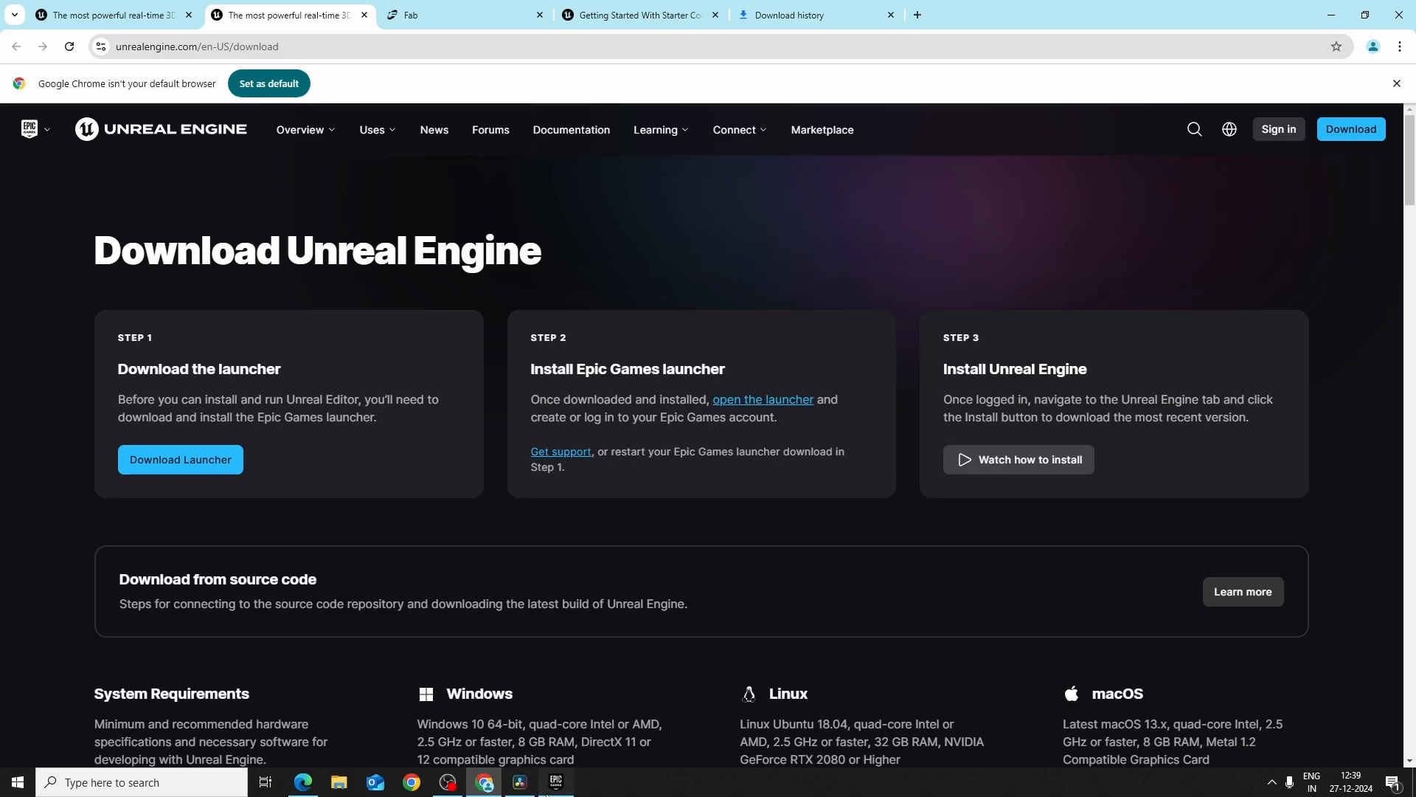
# Step: Switch to the Epic Games Launcher and look through the games on the store's Discover page
pyautogui.click(556, 781)
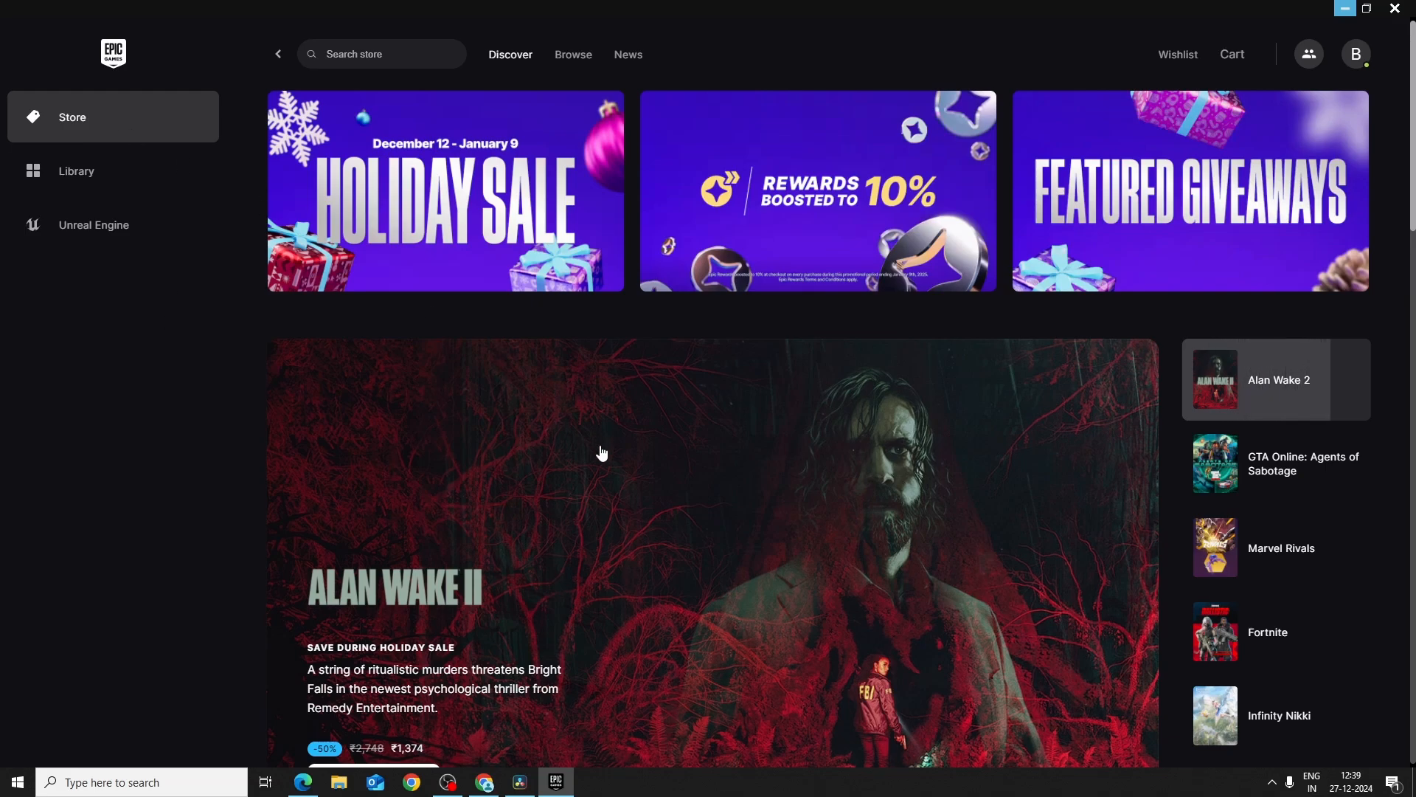
pyautogui.scroll(-5, 607, 465)
pyautogui.scroll(-14, 607, 465)
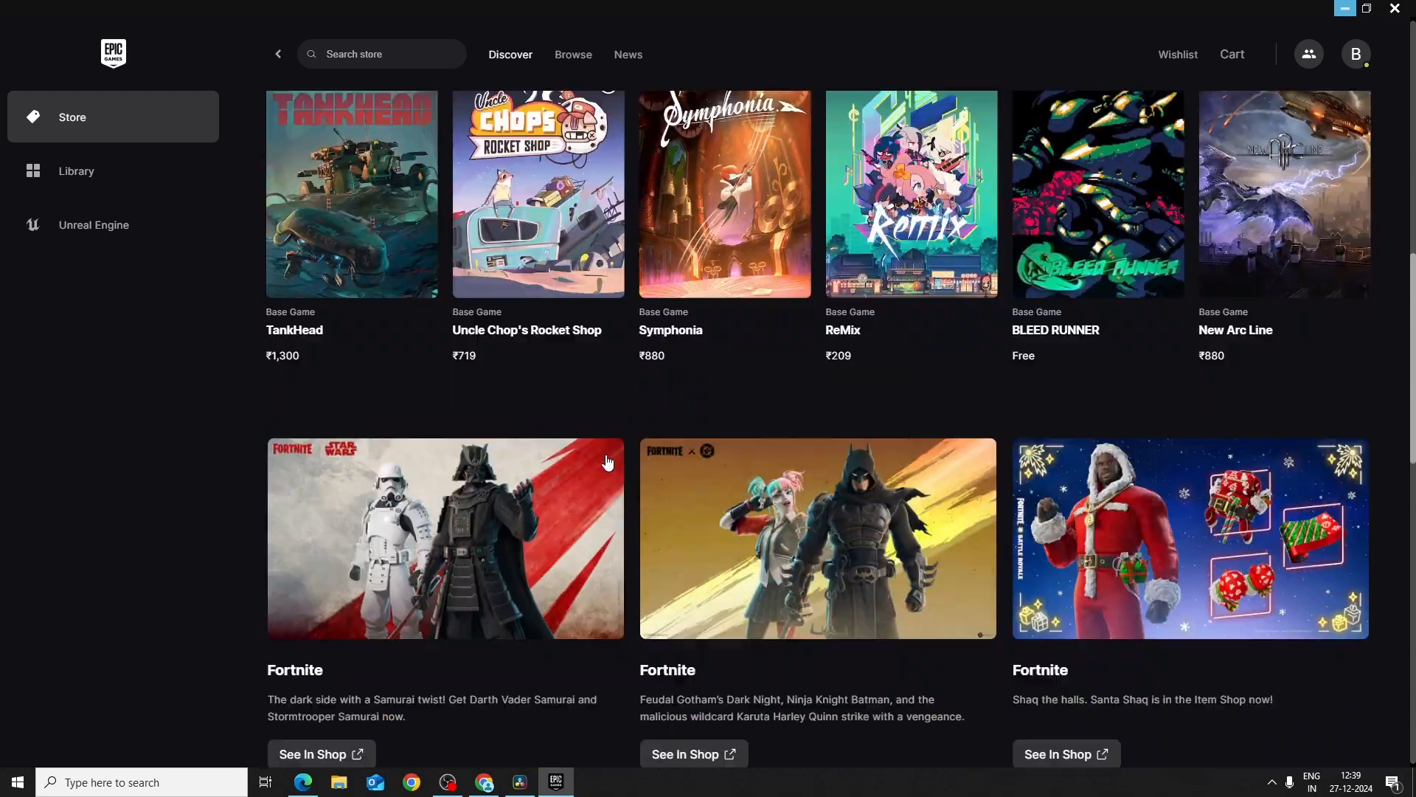
pyautogui.scroll(6, 606, 465)
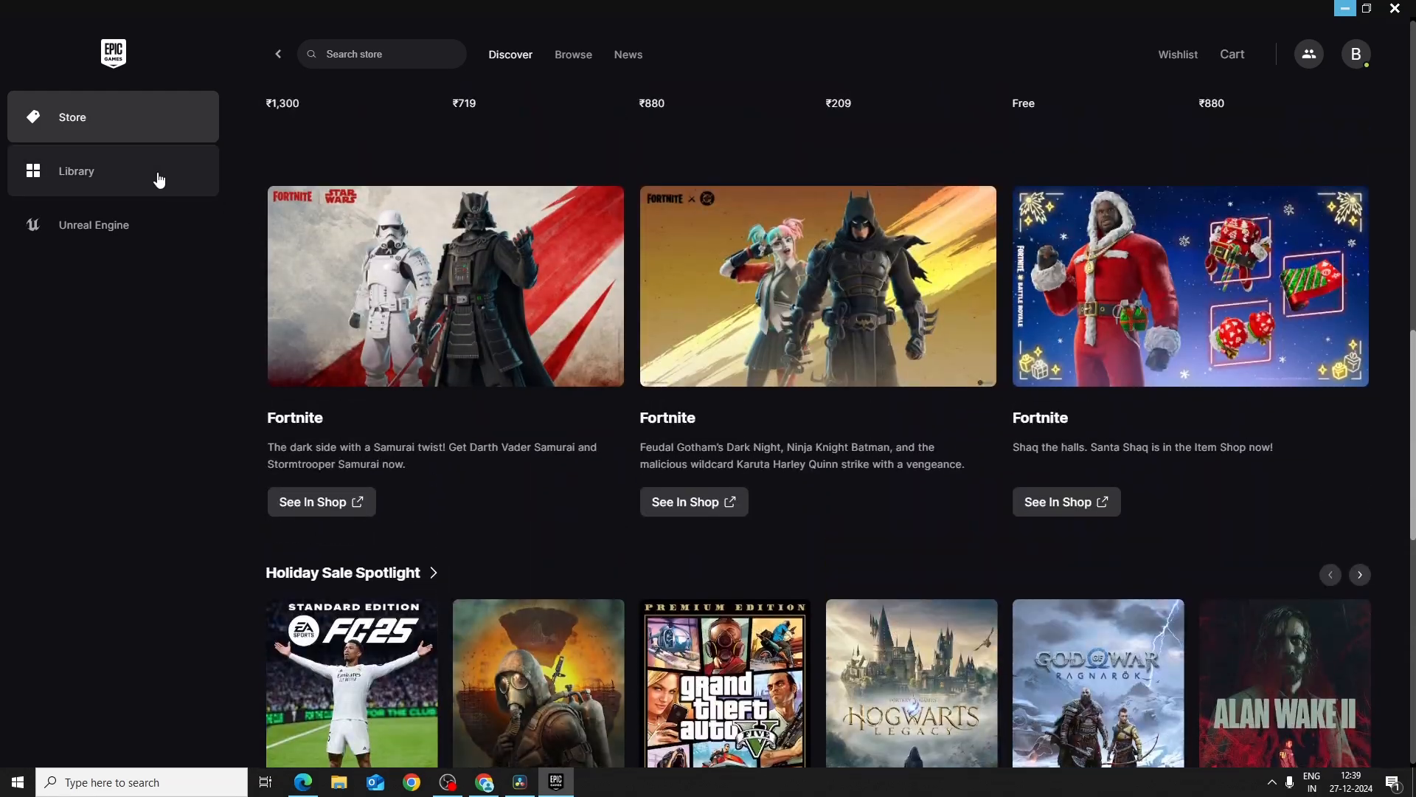
# Step: Open the launcher's game library and look through the owned titles
pyautogui.click(57, 177)
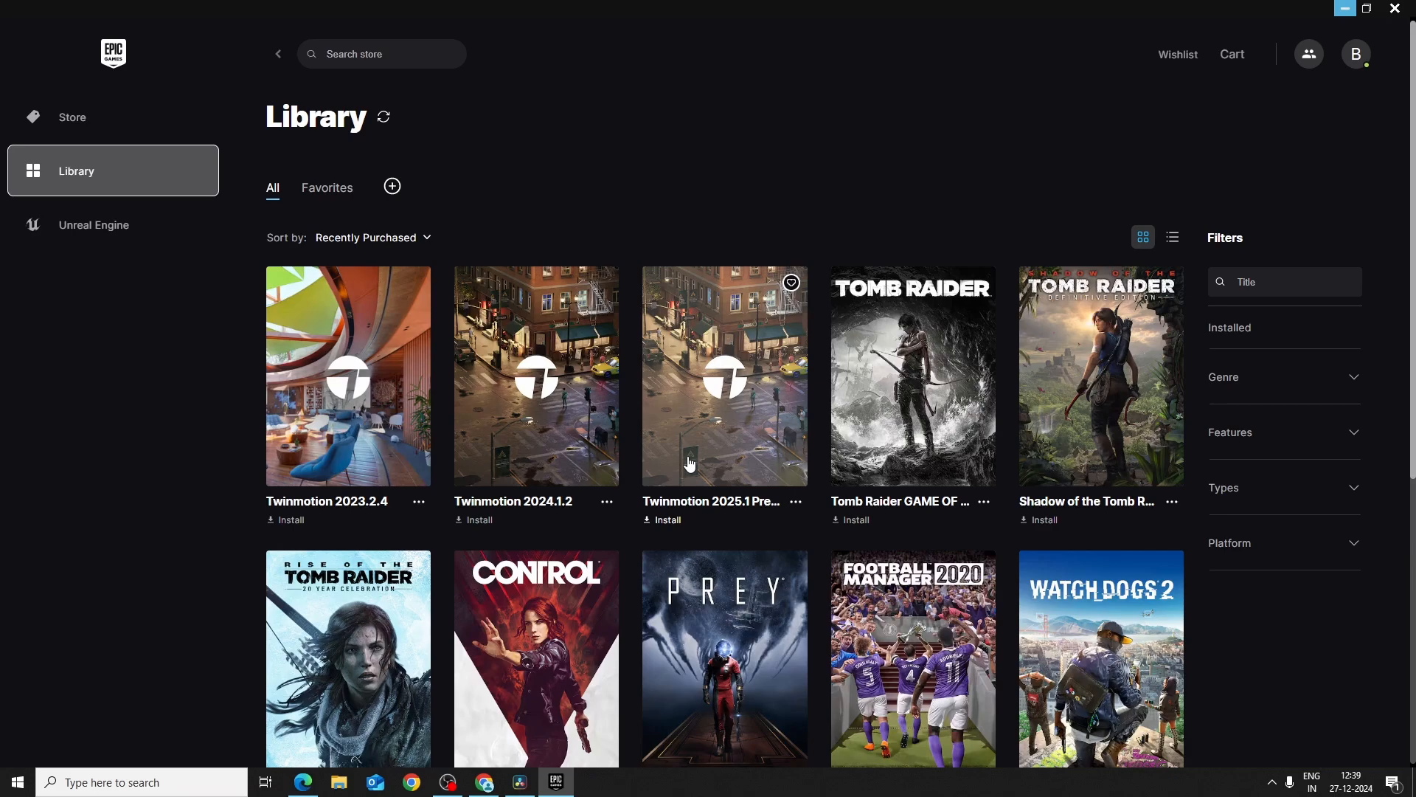
pyautogui.scroll(-6, 689, 465)
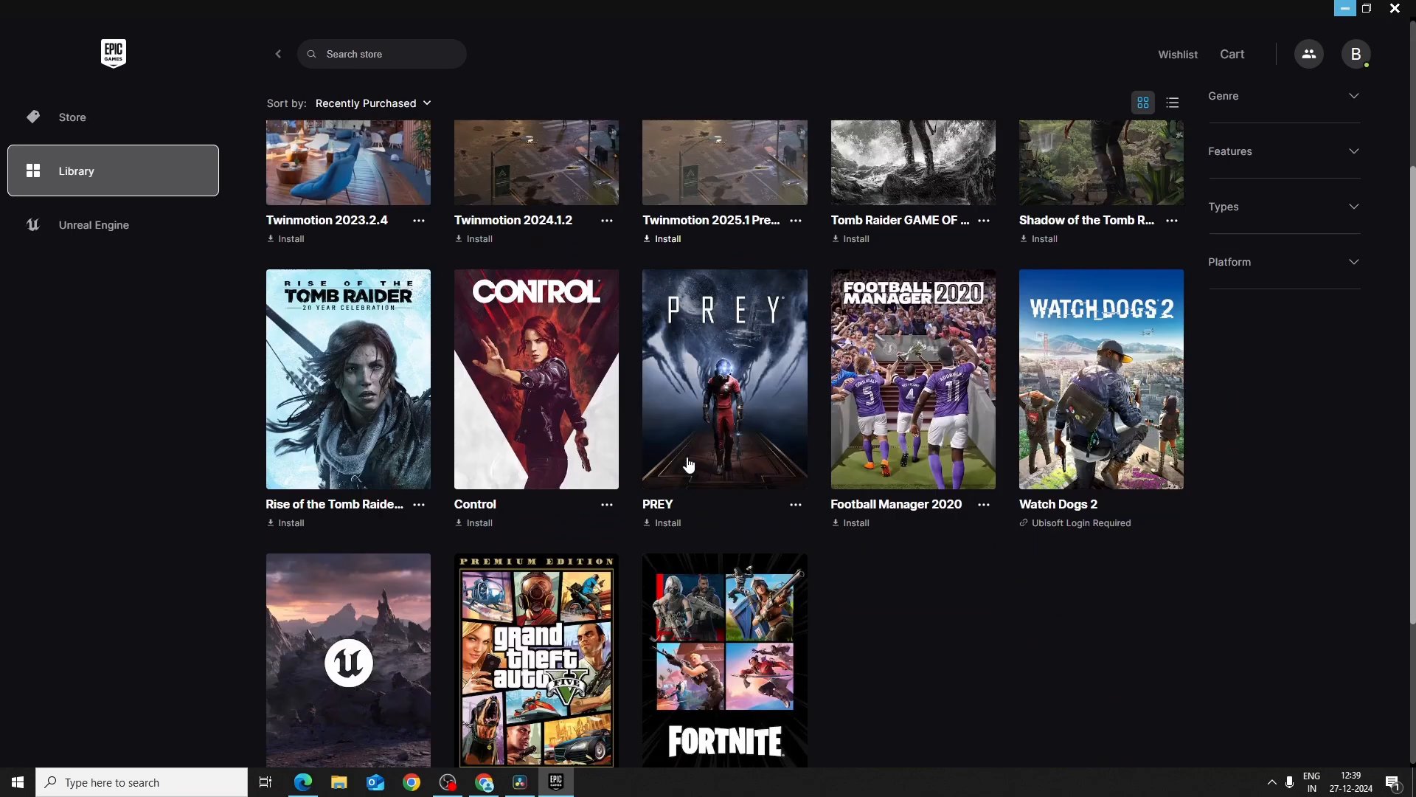
pyautogui.scroll(6, 689, 465)
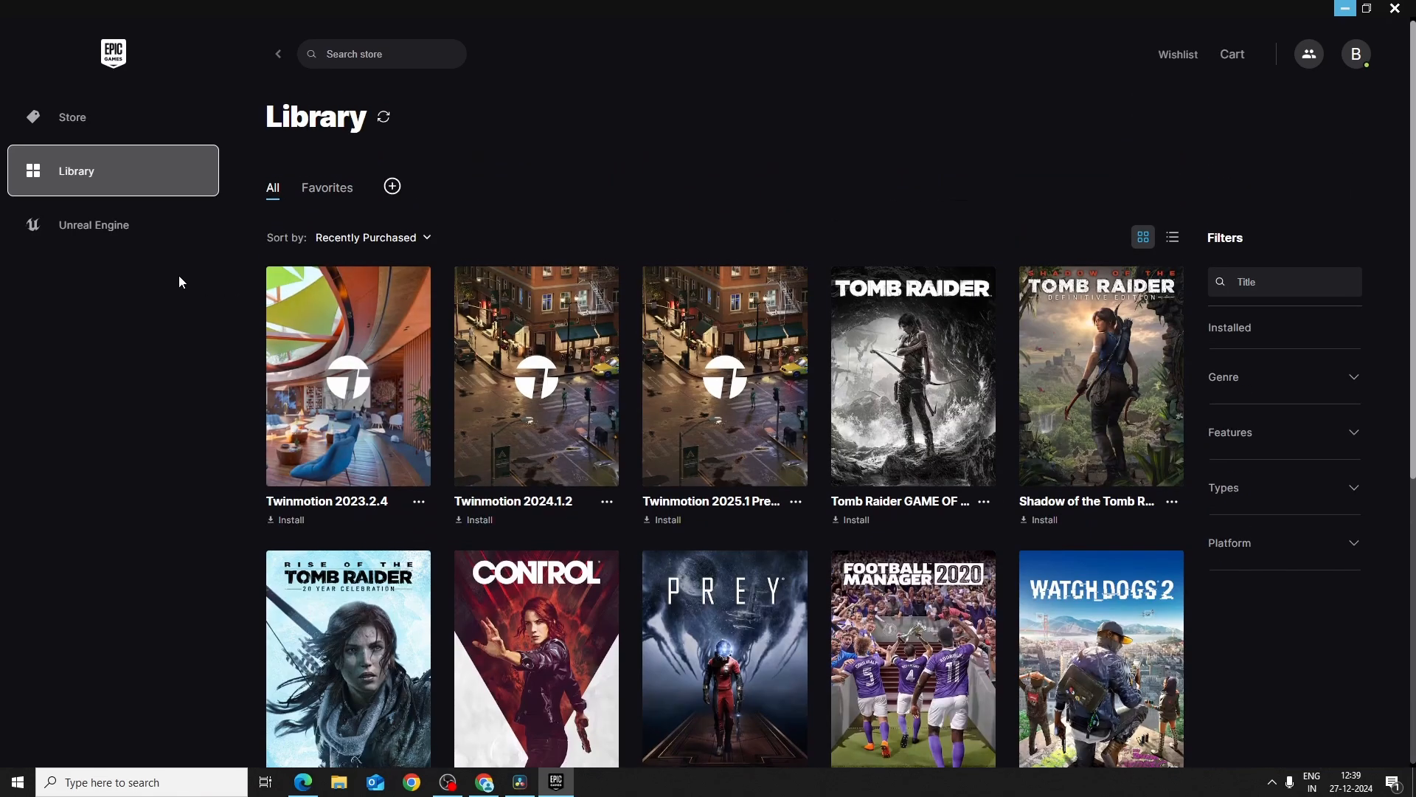
# Step: Open the launcher's Unreal Engine section and look through its featured content and blog news
pyautogui.click(81, 240)
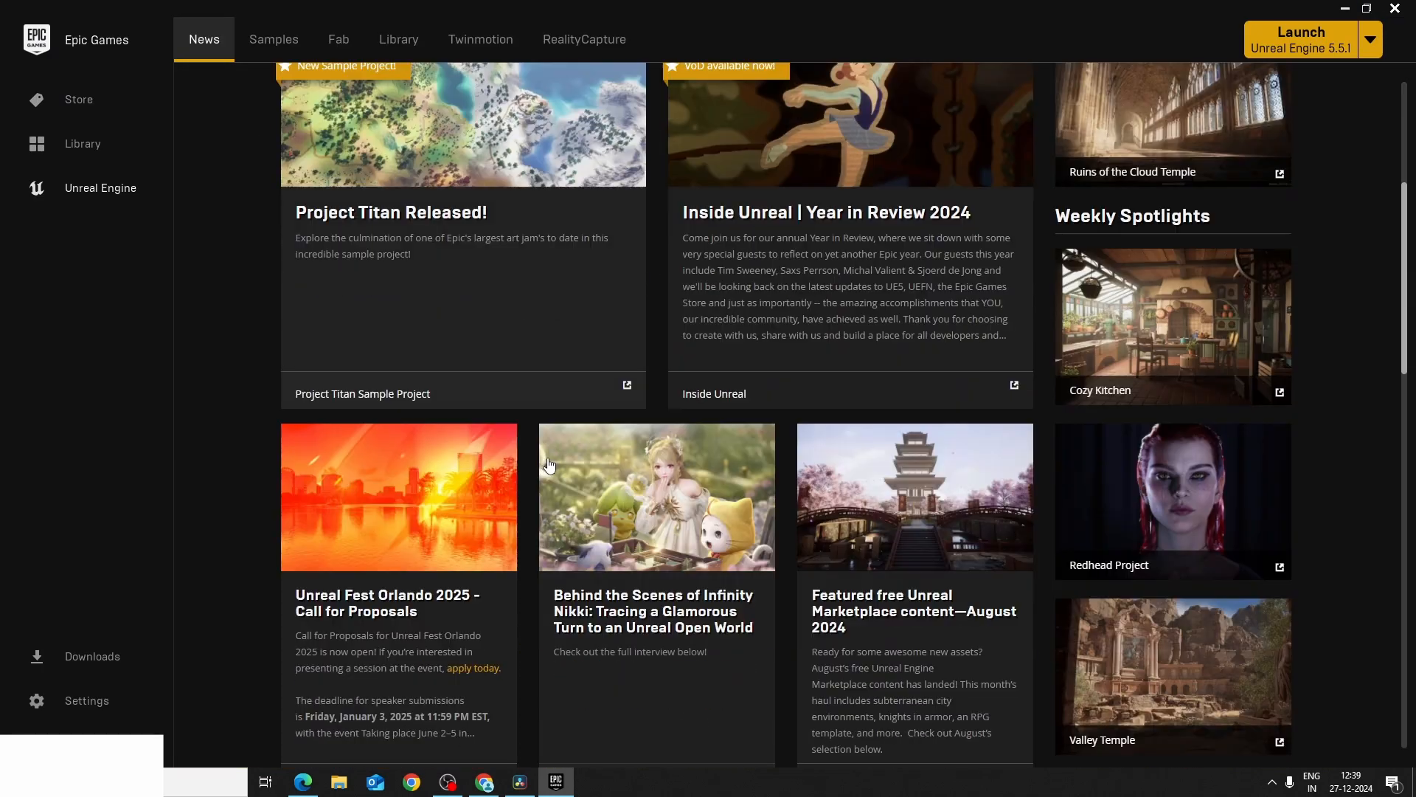
pyautogui.scroll(-10, 544, 470)
pyautogui.scroll(-3, 543, 470)
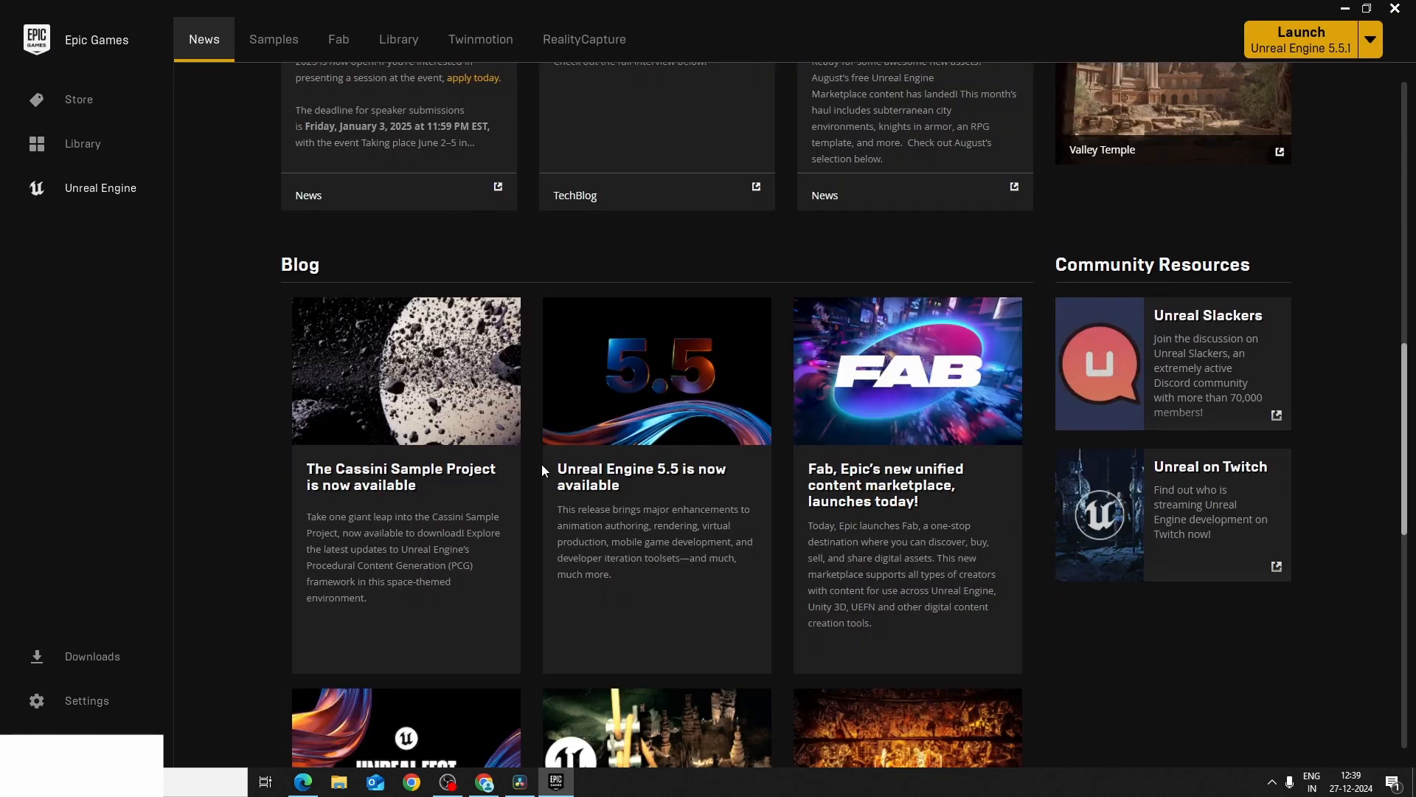
pyautogui.scroll(13, 542, 466)
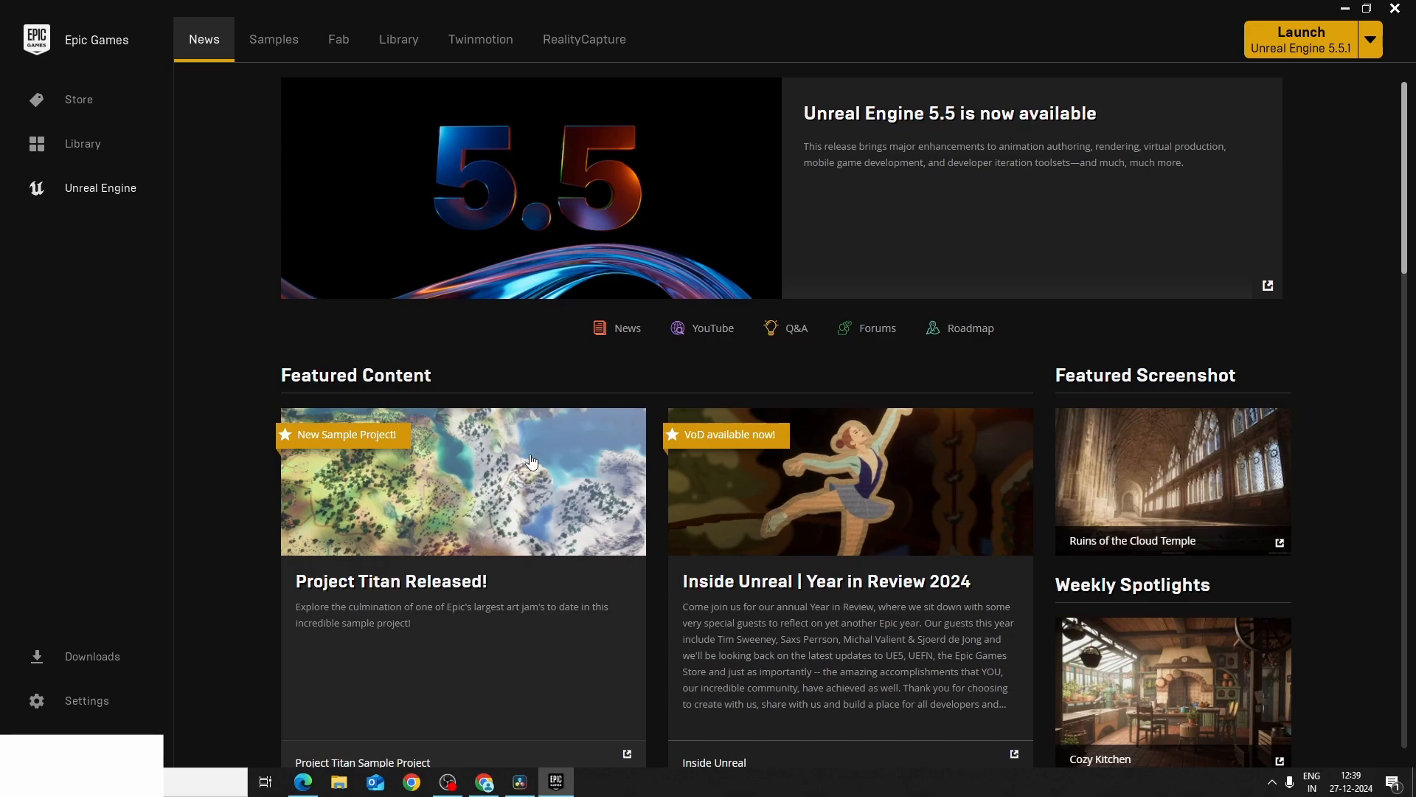
# Step: Open the Unreal Engine library and review the engine versions, projects and Fab Library assets
pyautogui.click(408, 49)
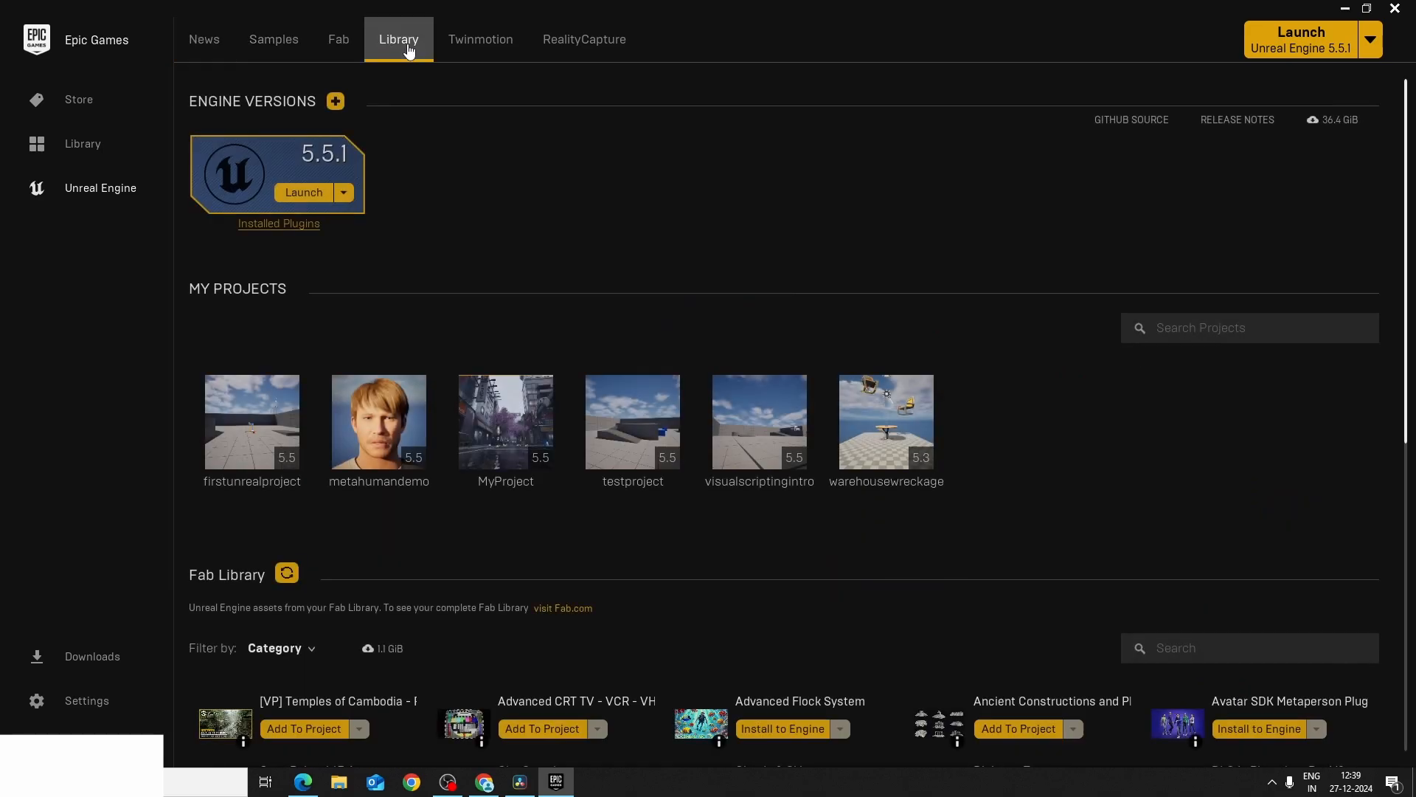
pyautogui.scroll(-7, 623, 502)
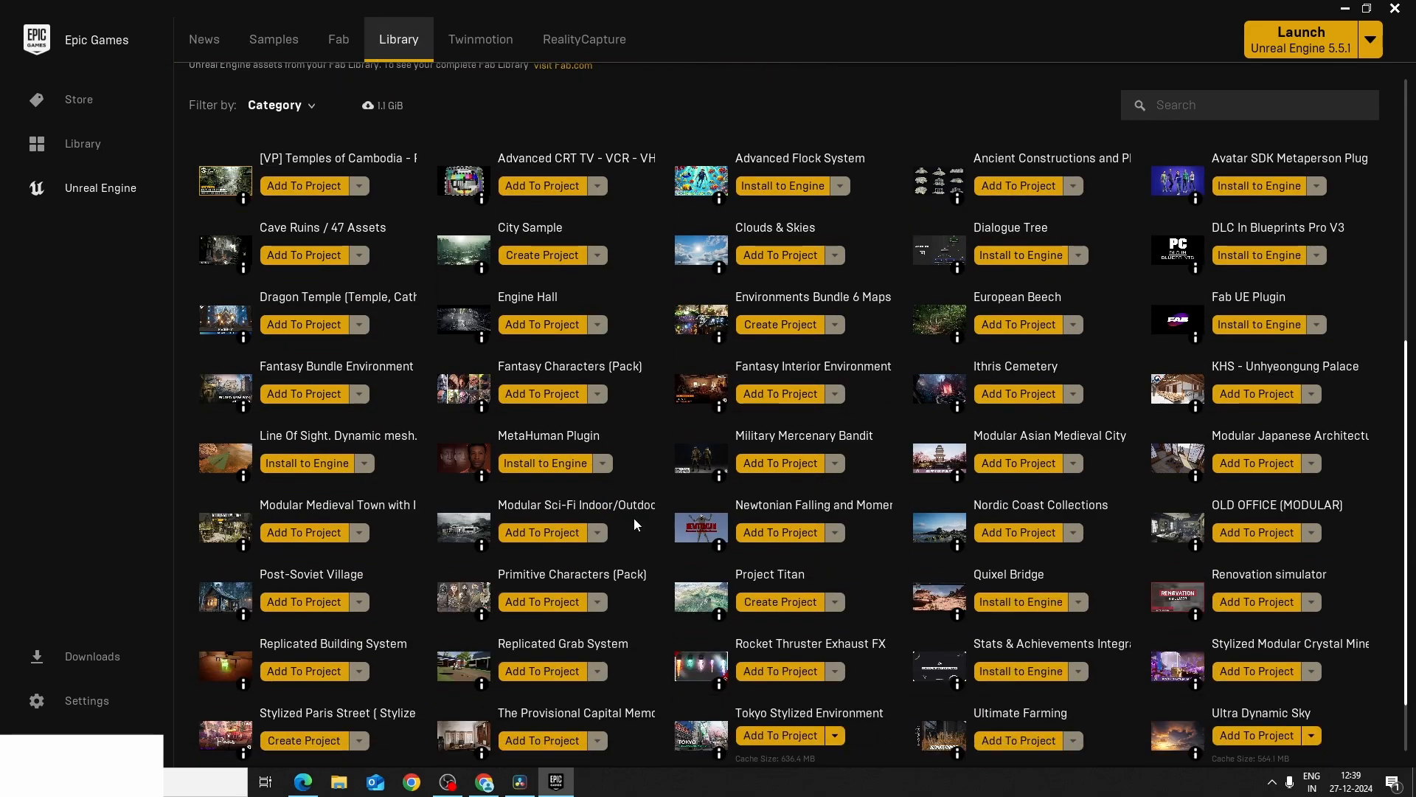
pyautogui.scroll(-2, 633, 520)
pyautogui.scroll(8, 634, 530)
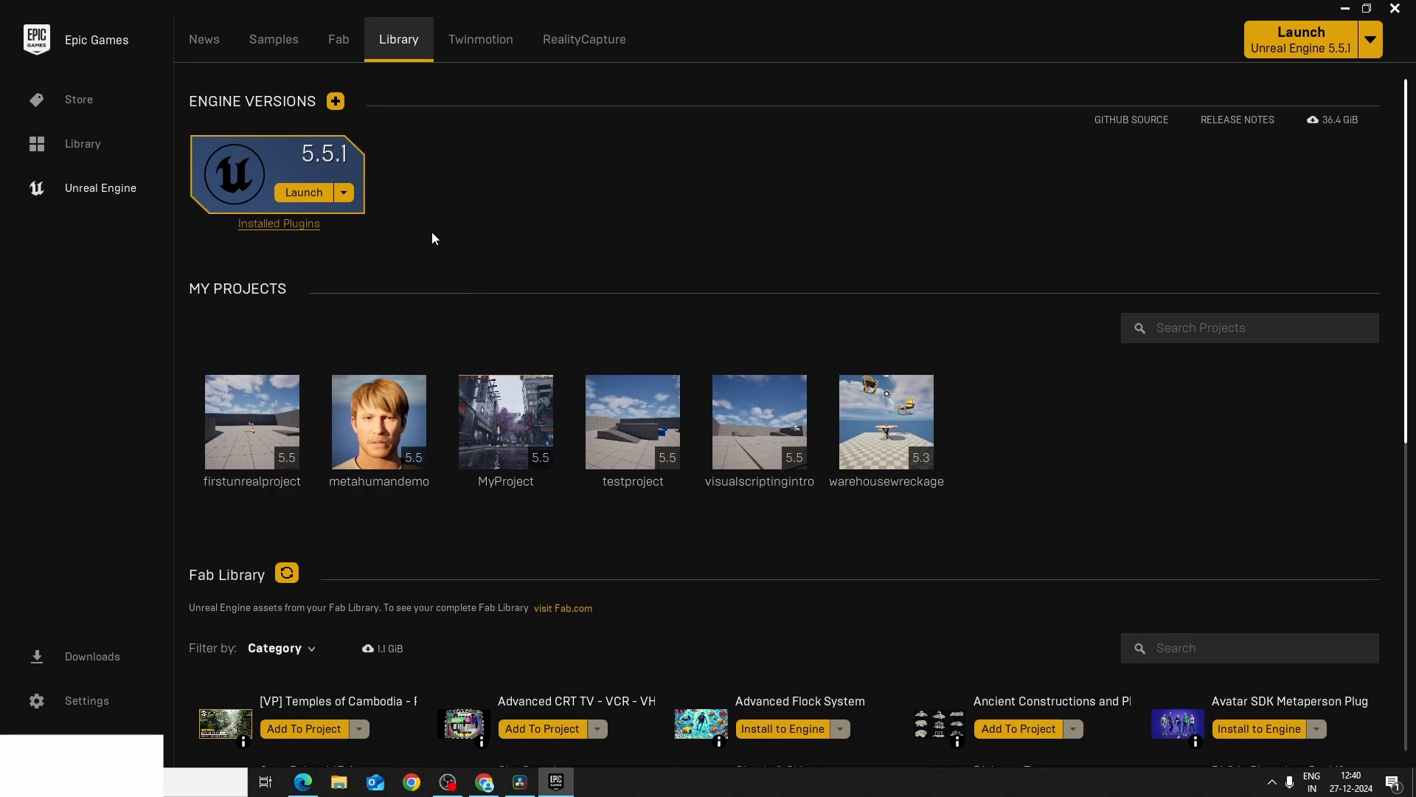
# Step: Add a new engine version slot, browse the available Unreal Engine releases and select version 5.4.4
pyautogui.click(335, 102)
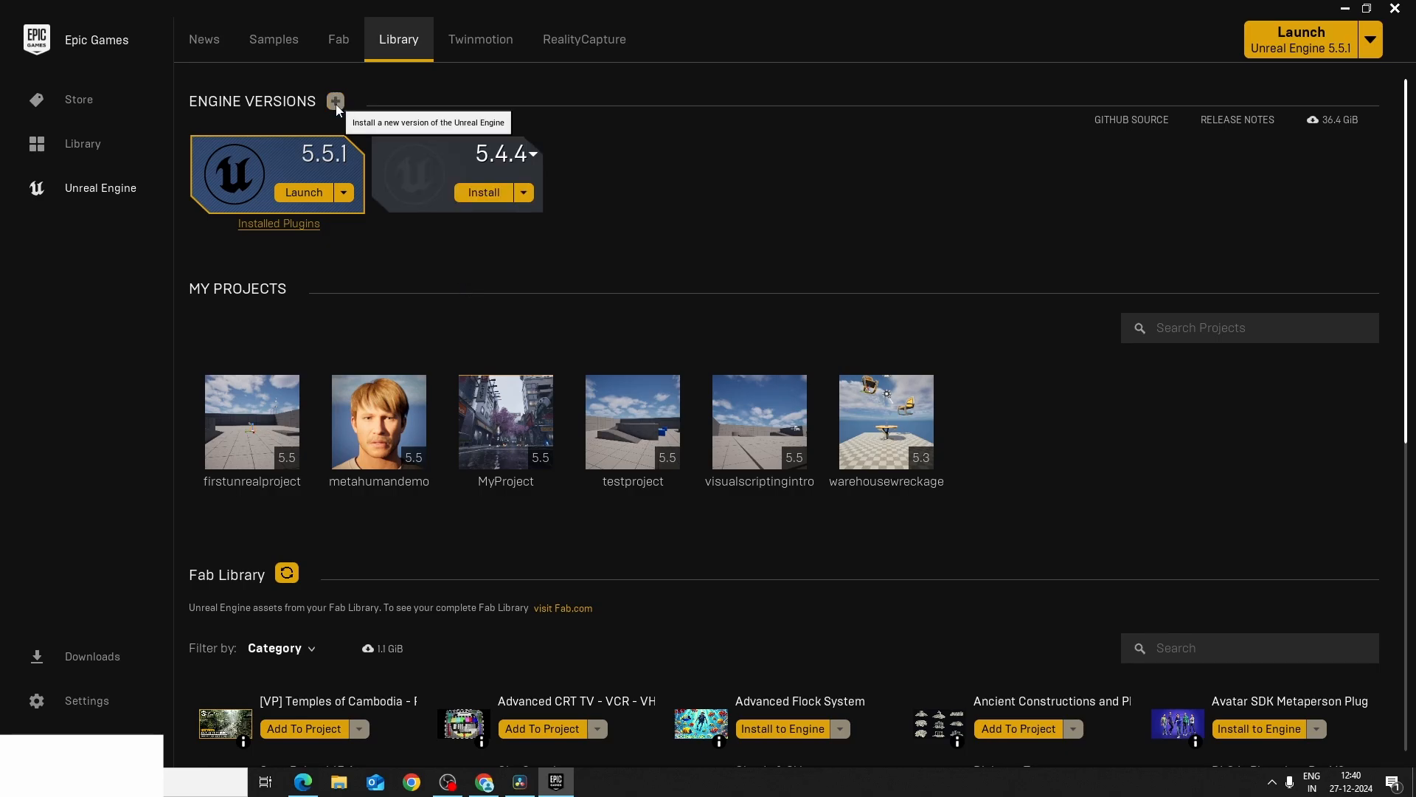
pyautogui.click(531, 155)
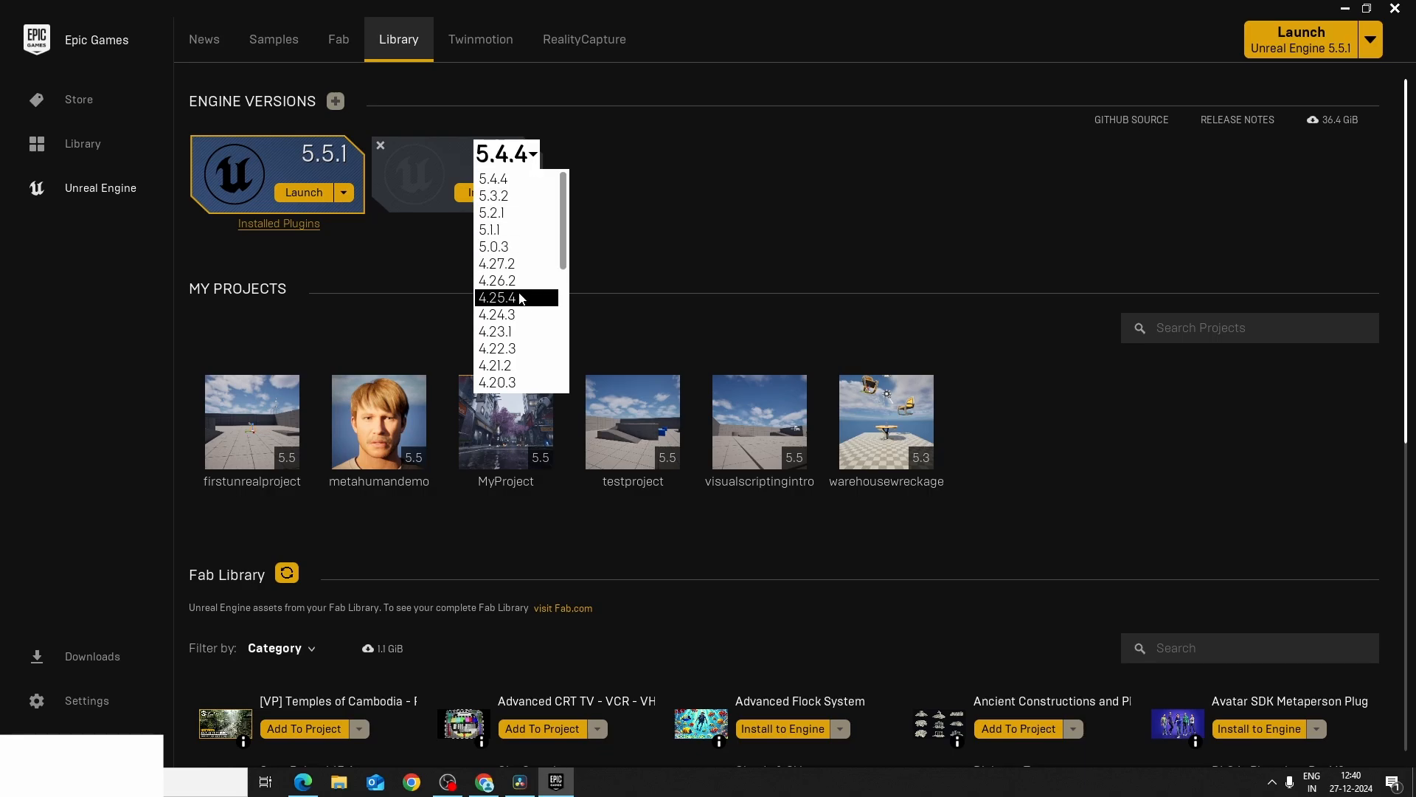
pyautogui.scroll(-2, 514, 278)
pyautogui.scroll(-4, 513, 294)
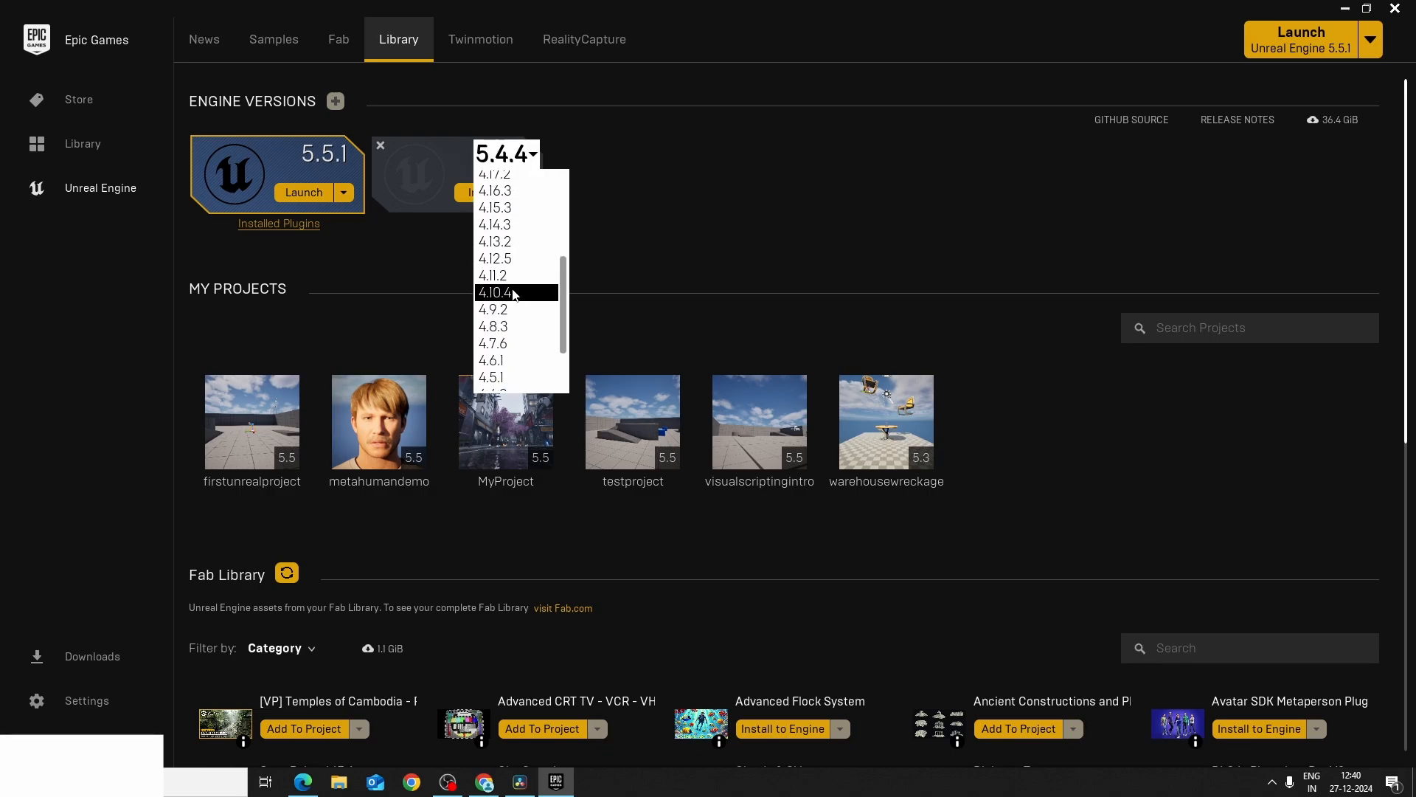
pyautogui.scroll(-2, 518, 298)
pyautogui.scroll(1, 553, 176)
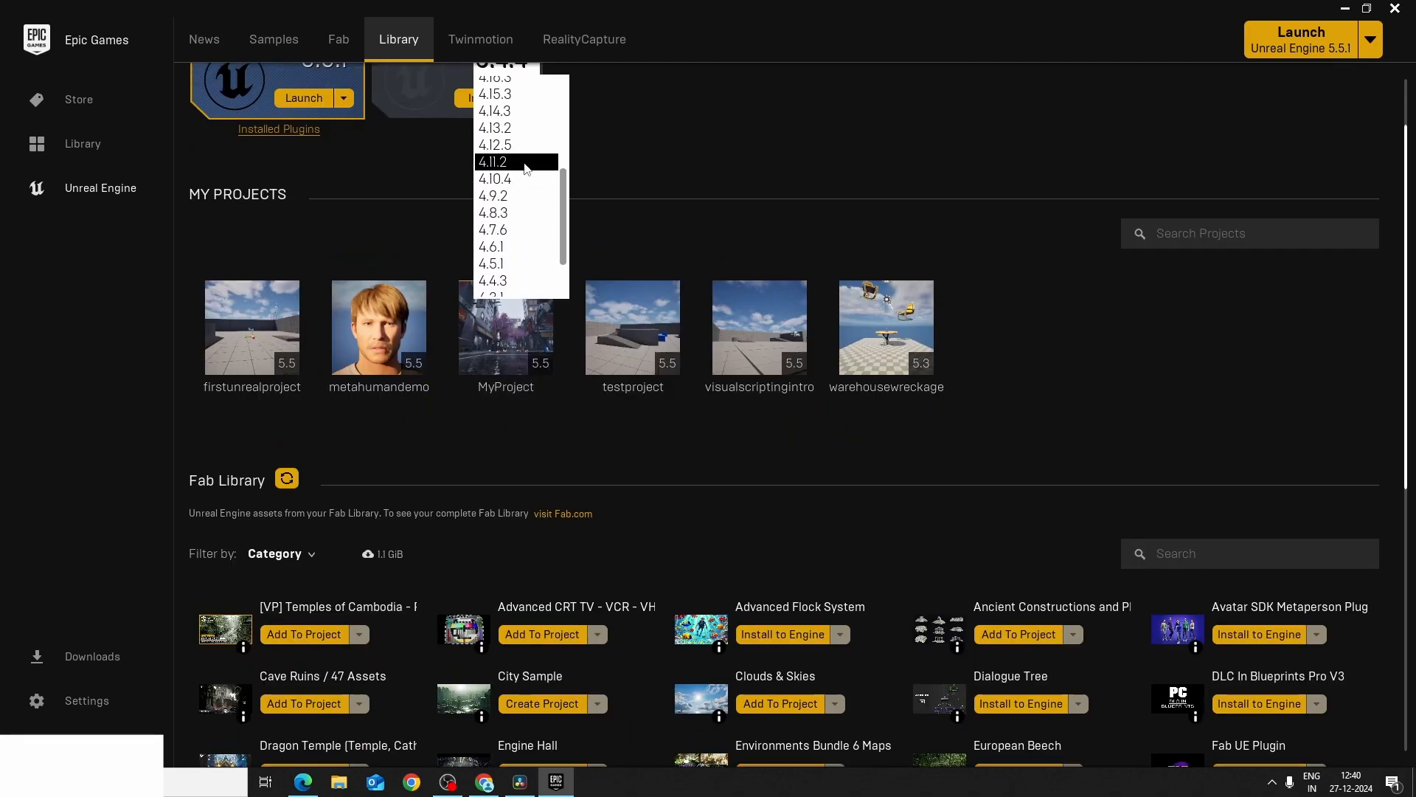
pyautogui.scroll(4, 514, 186)
pyautogui.scroll(5, 514, 188)
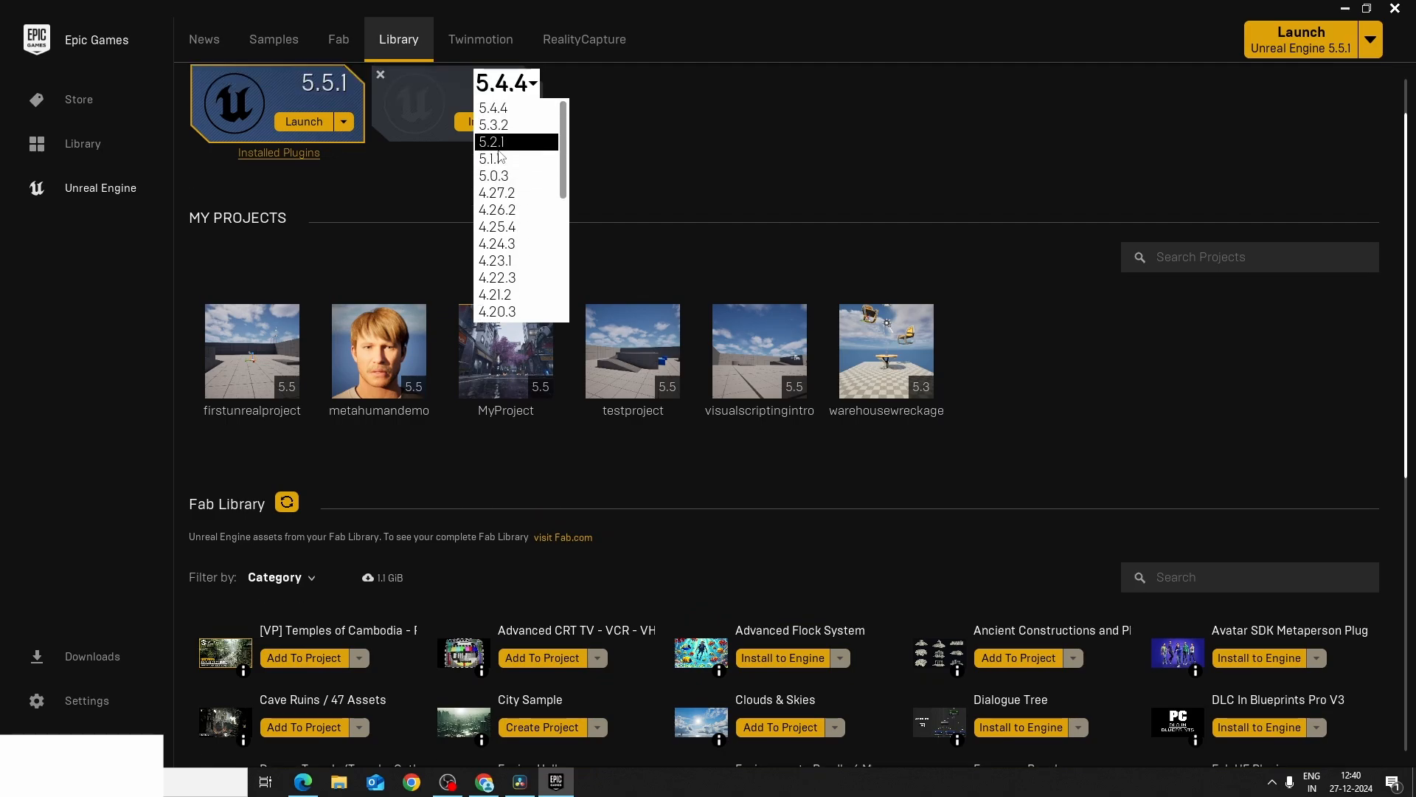
pyautogui.click(514, 109)
pyautogui.scroll(1, 540, 246)
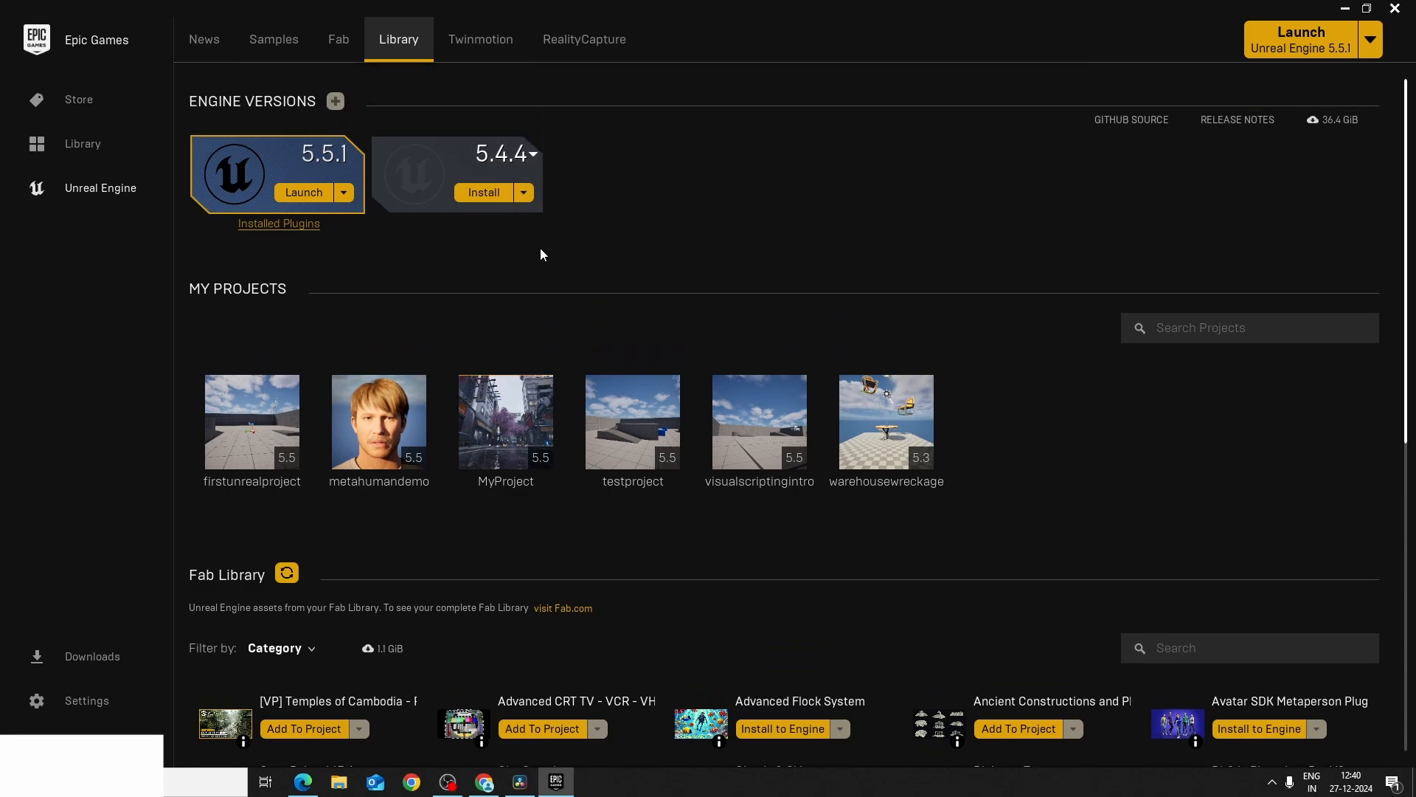
# Step: Open the Unreal Engine 5.4.4 installation options and examine the optional components and target platforms
pyautogui.click(485, 194)
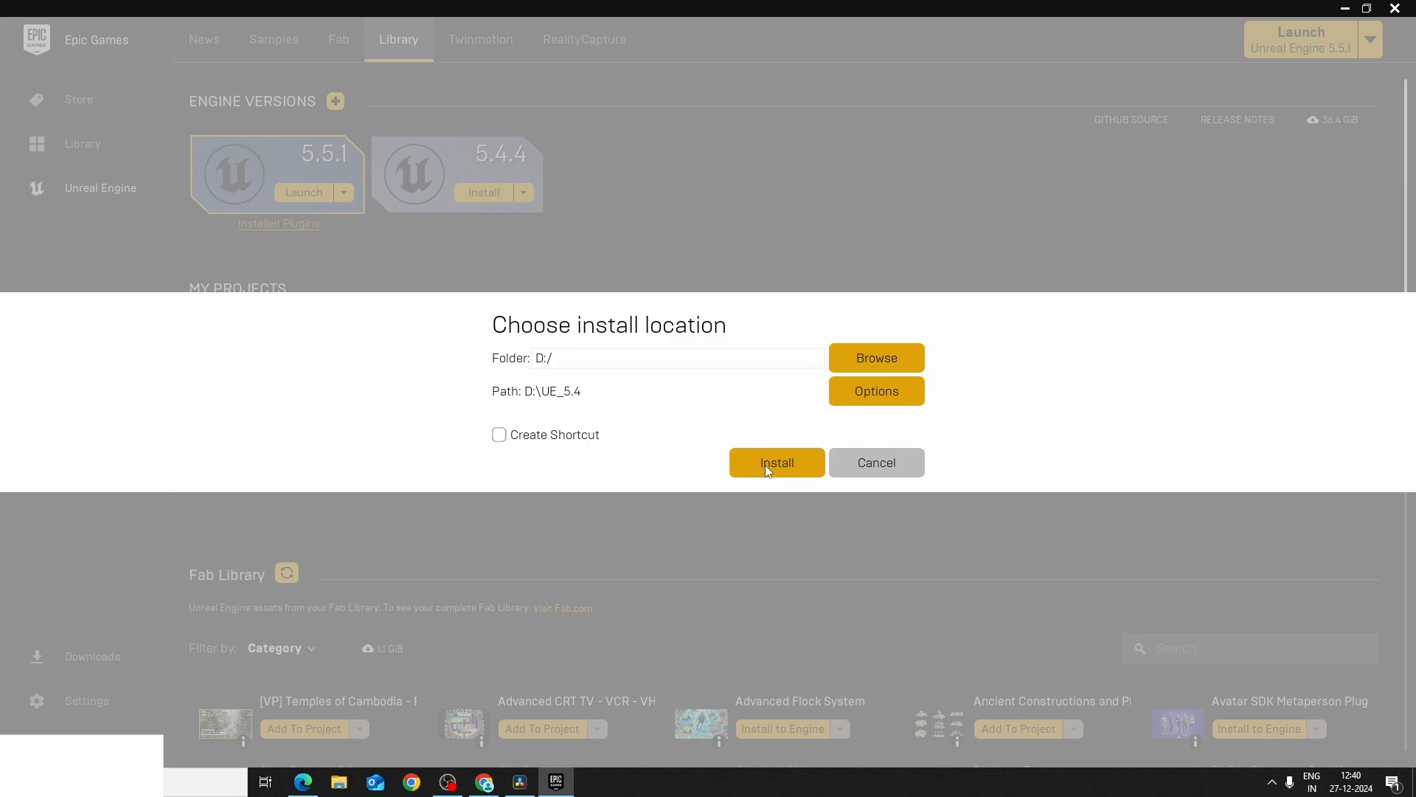
pyautogui.click(878, 392)
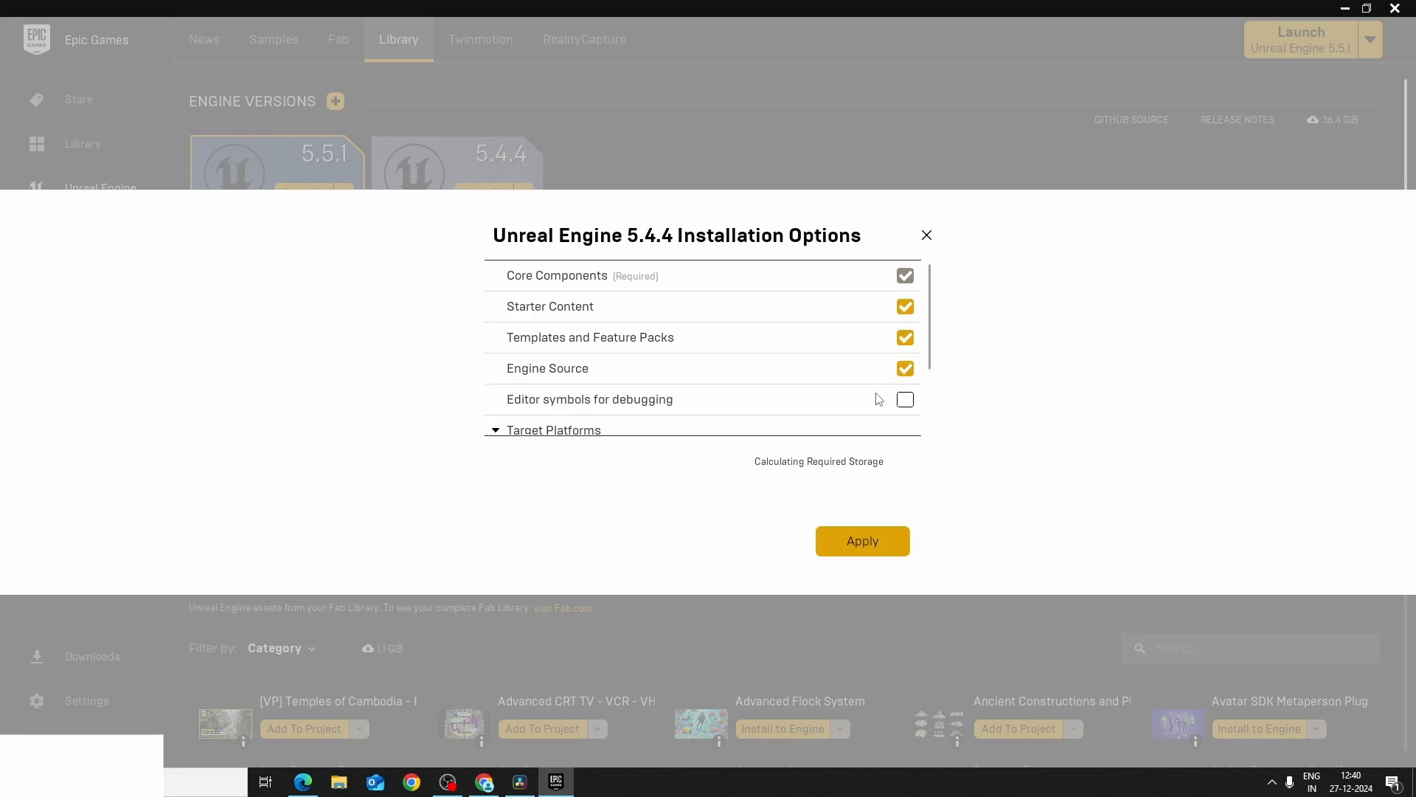
pyautogui.scroll(-2, 881, 399)
pyautogui.scroll(-1, 880, 399)
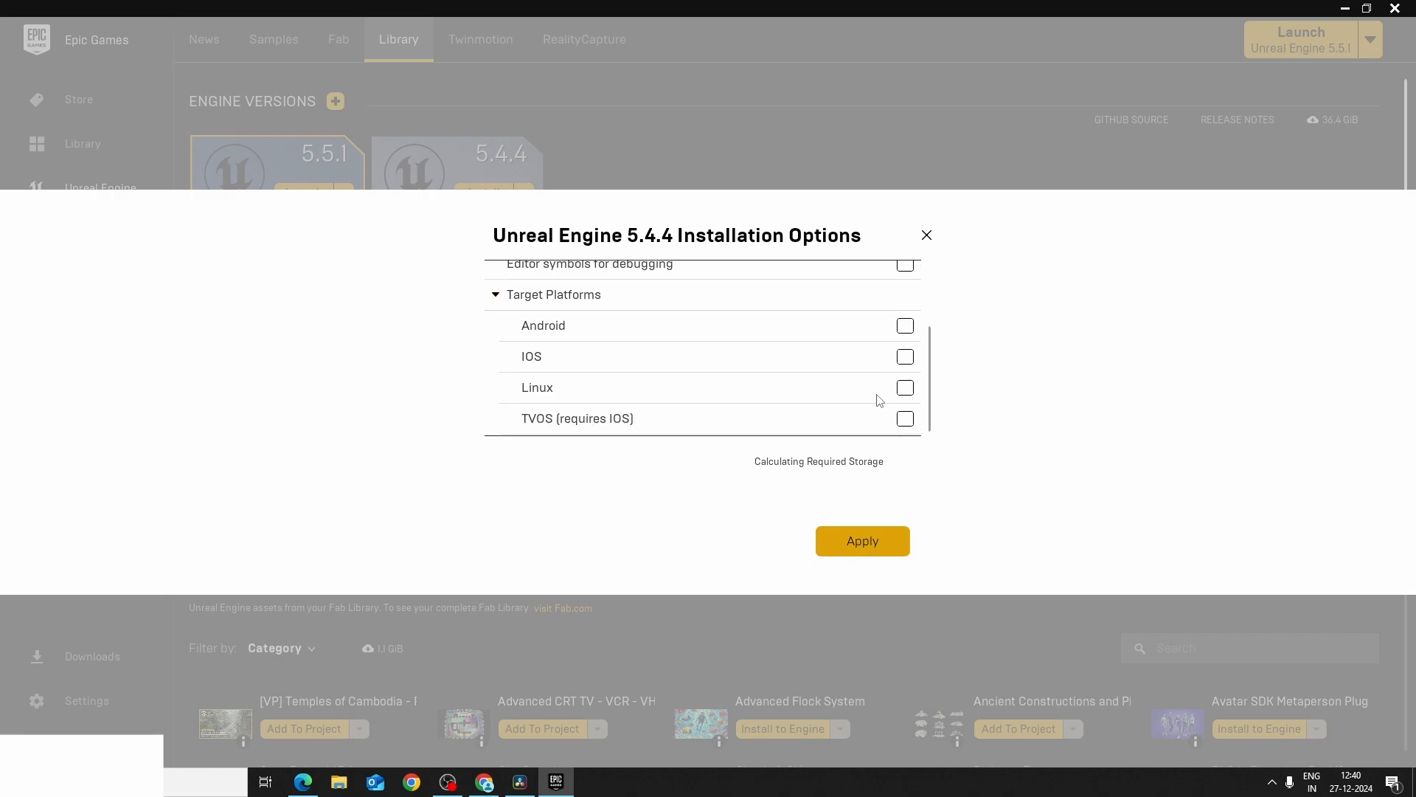
pyautogui.scroll(3, 880, 399)
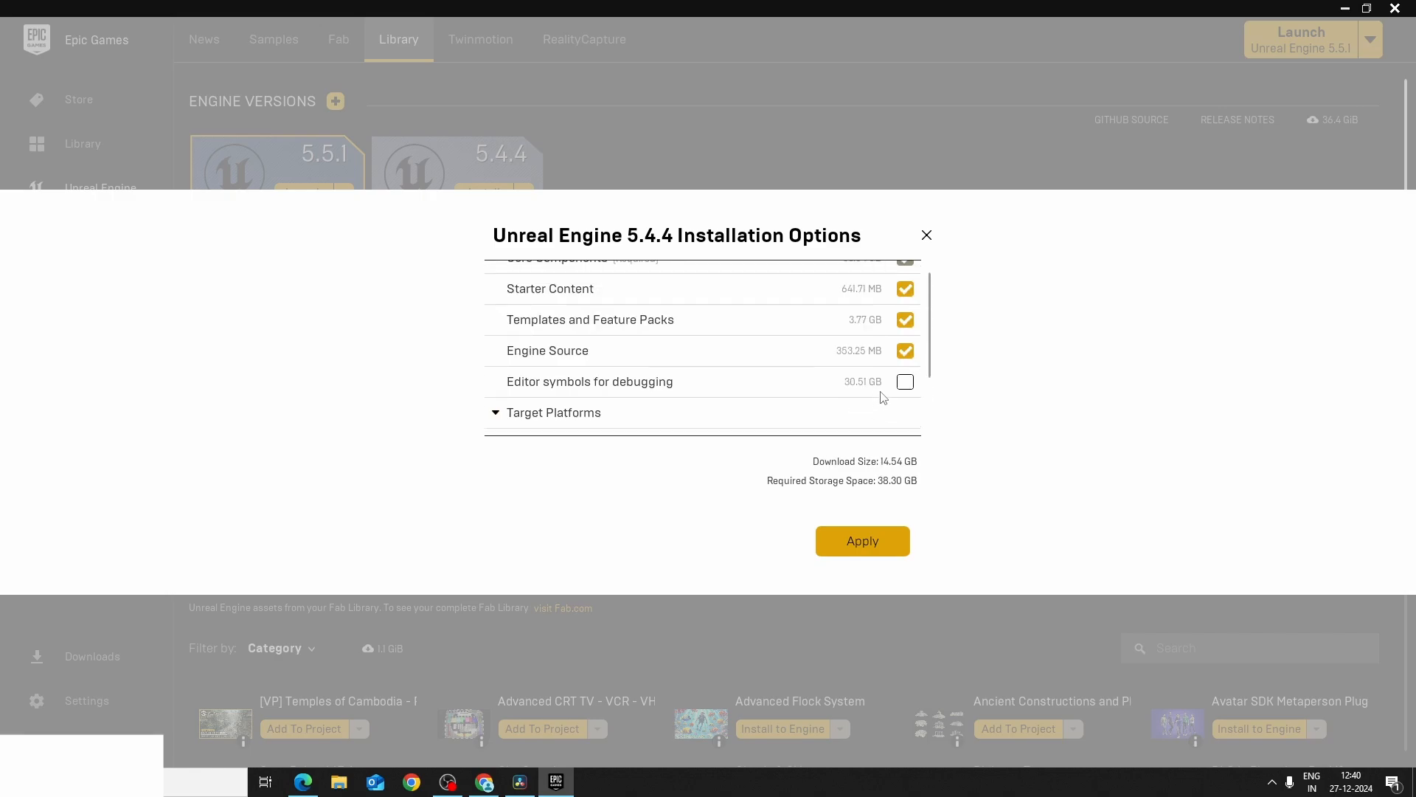
pyautogui.scroll(-3, 883, 397)
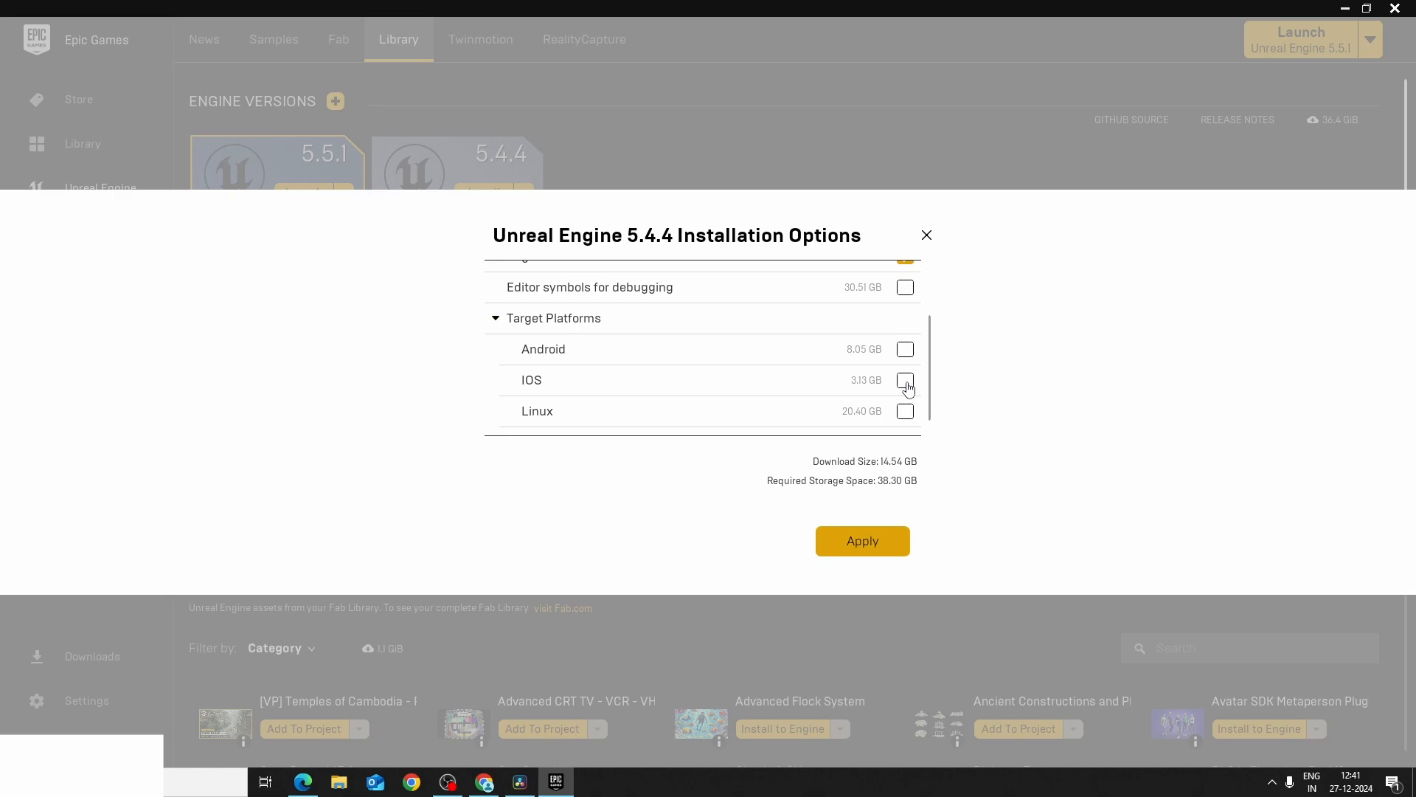
# Step: Select the Android and IOS target platforms, clear both again, and apply the installation options
pyautogui.click(905, 350)
pyautogui.click(907, 381)
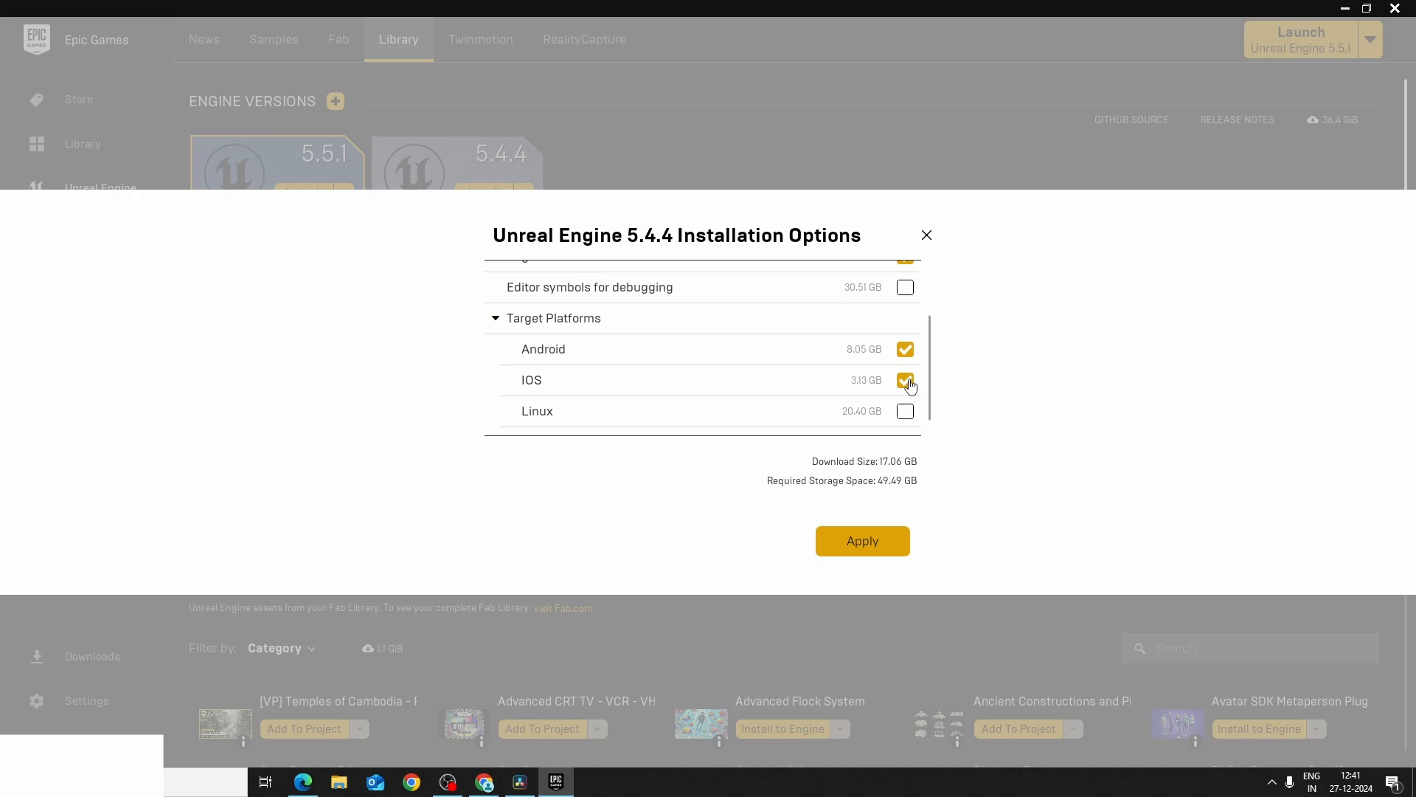
pyautogui.click(906, 381)
pyautogui.click(905, 349)
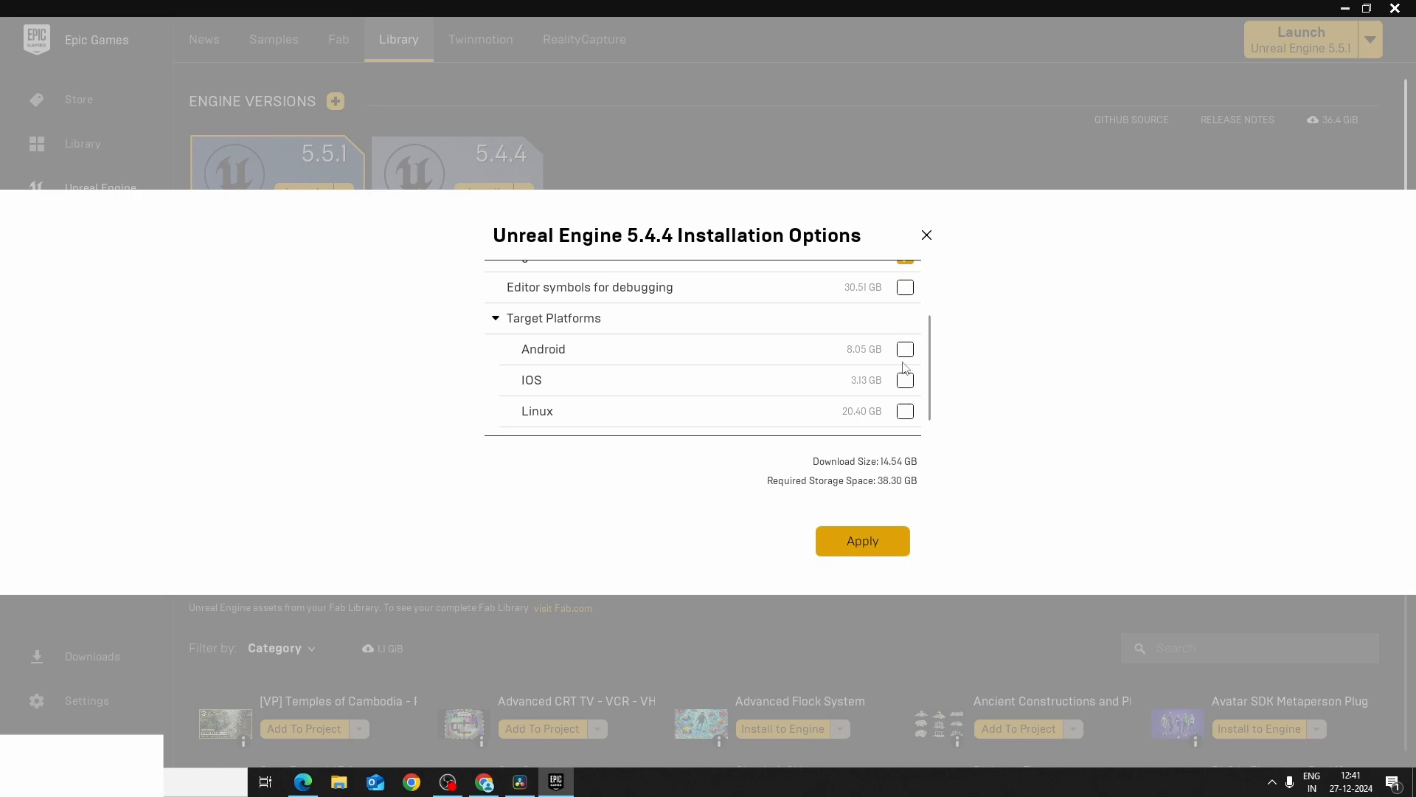
pyautogui.scroll(3, 903, 391)
pyautogui.click(860, 540)
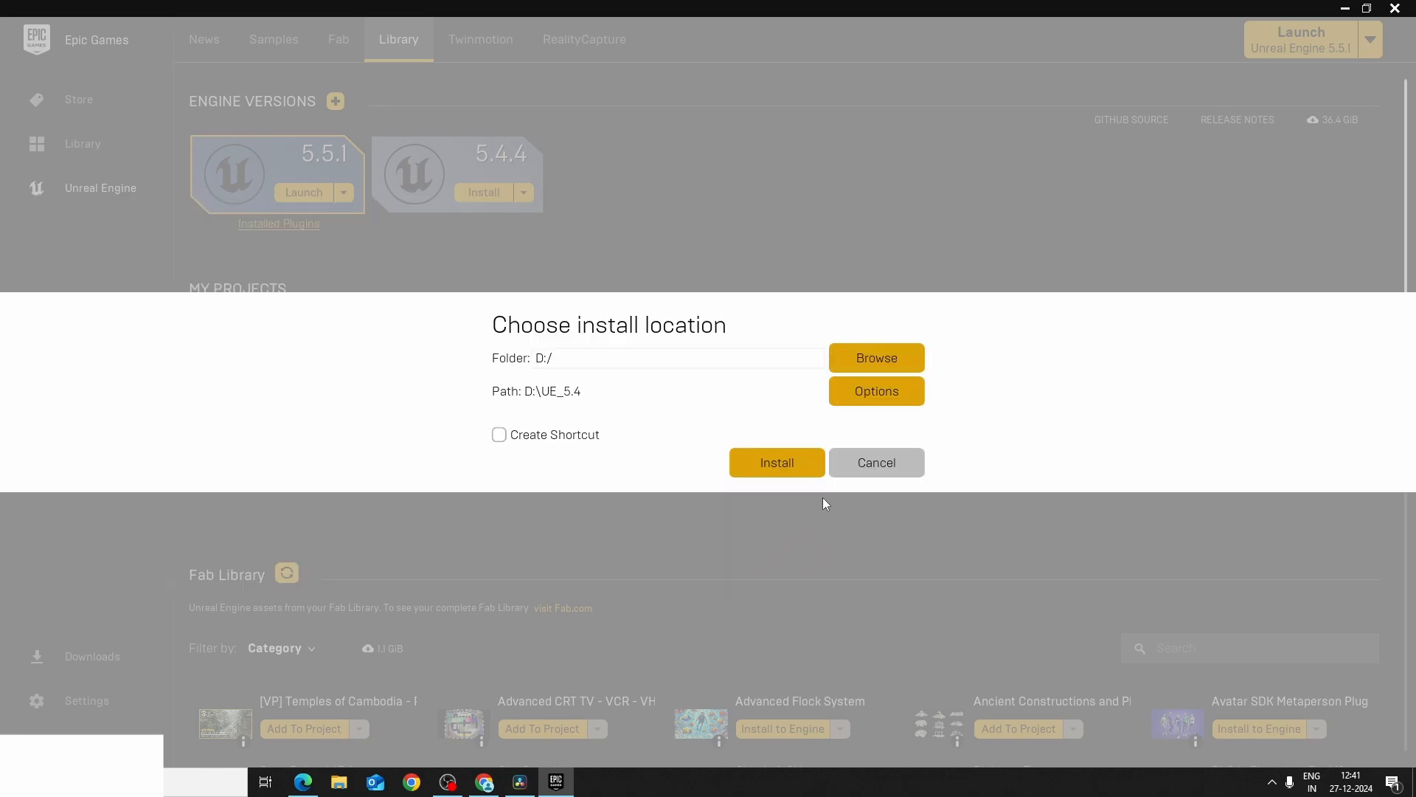
# Step: Cancel the Unreal Engine 5.4.4 installation and remove its slot from the engine versions
pyautogui.click(866, 472)
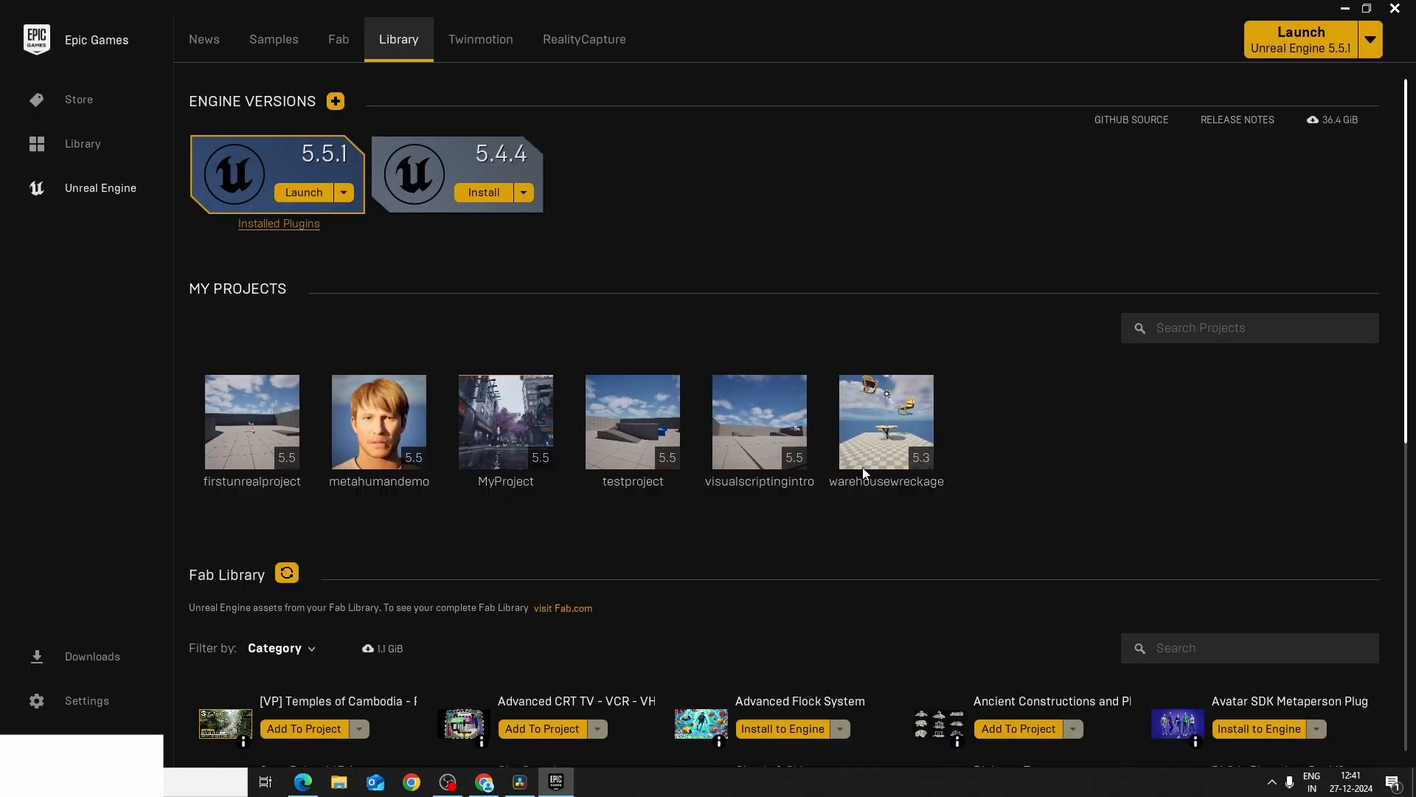
pyautogui.click(378, 145)
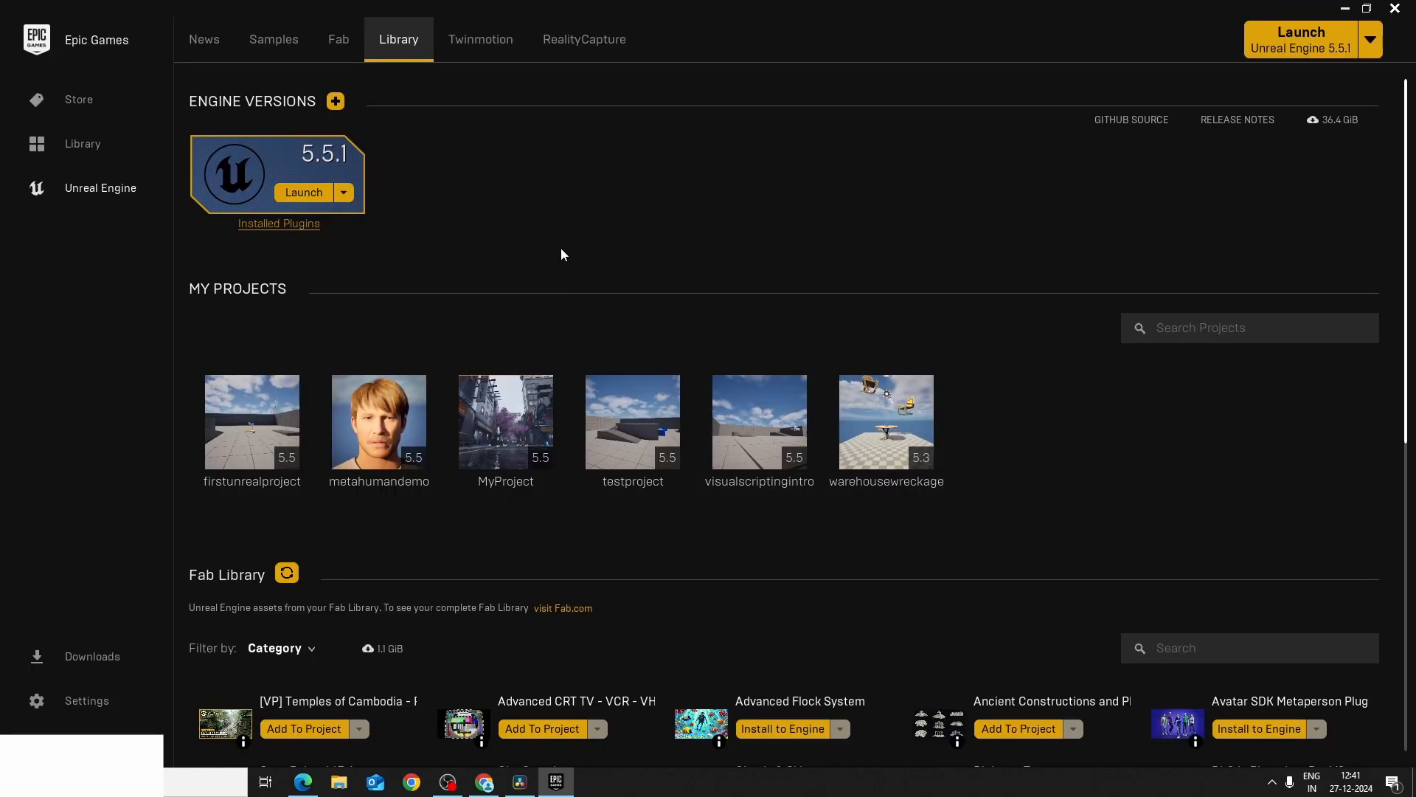
# Step: Examine the projects and the Fab Library assets in the launcher's Unreal Engine library
pyautogui.scroll(-5, 624, 383)
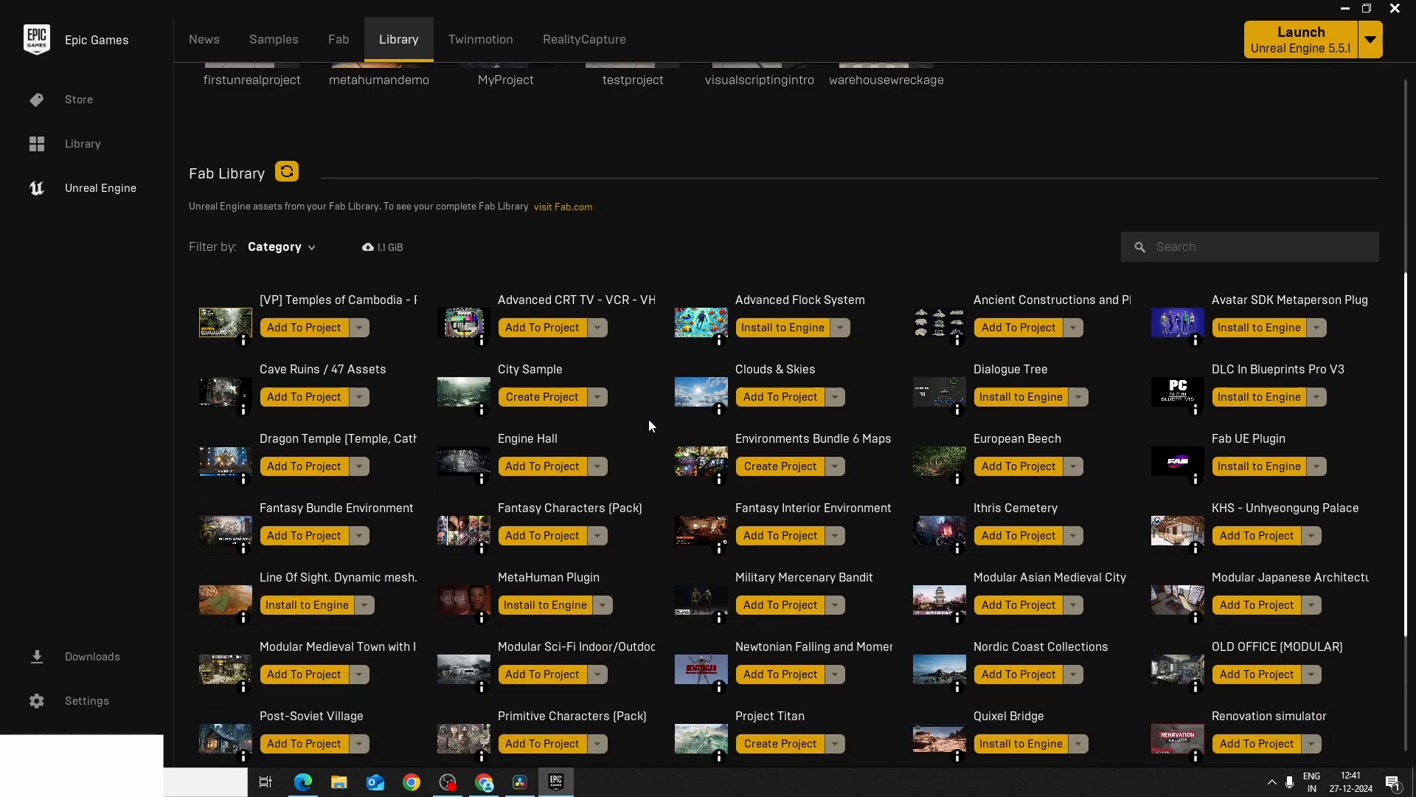
pyautogui.scroll(-1, 664, 442)
pyautogui.scroll(-3, 669, 445)
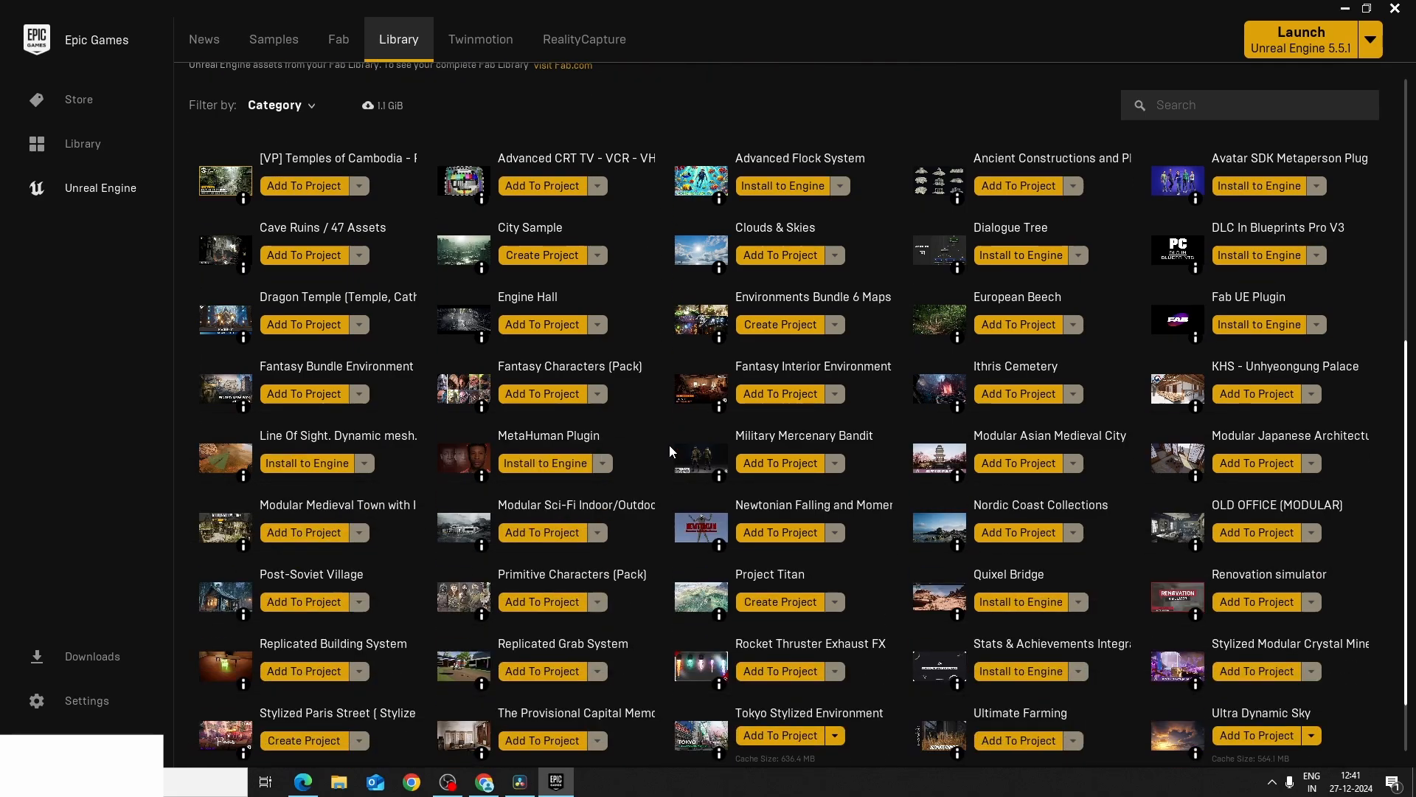
pyautogui.scroll(1, 670, 446)
pyautogui.scroll(-2, 678, 419)
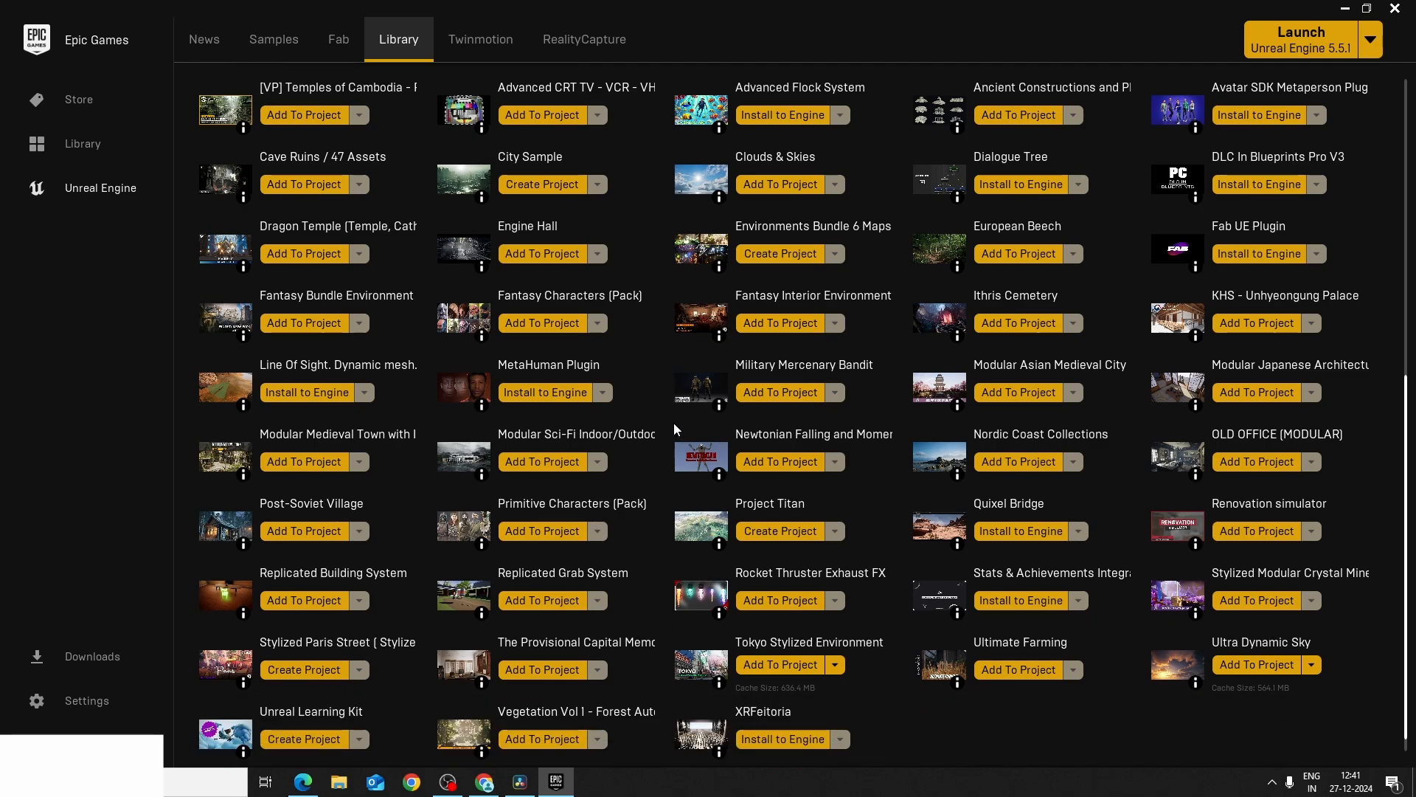
pyautogui.scroll(-1, 675, 425)
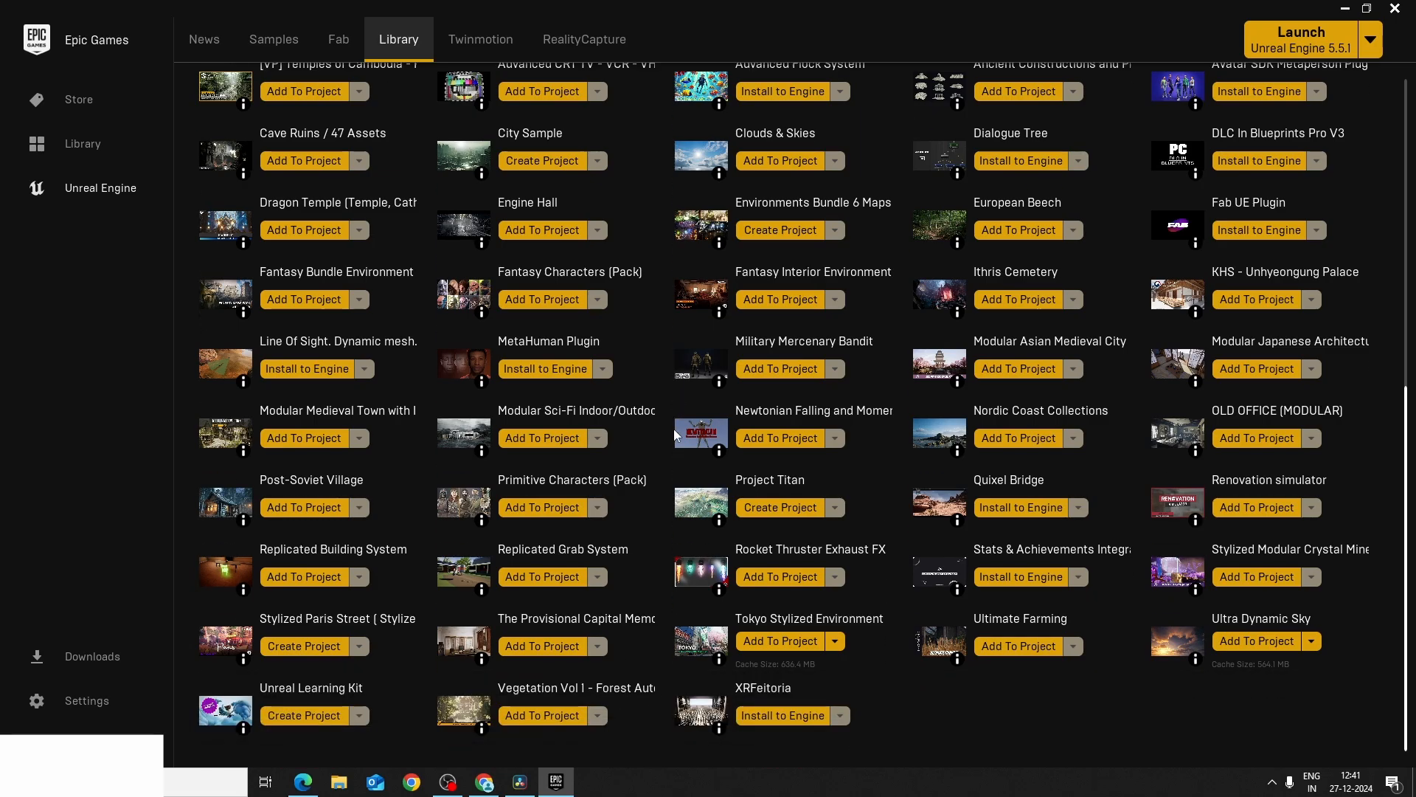
pyautogui.scroll(5, 674, 425)
pyautogui.scroll(10, 680, 430)
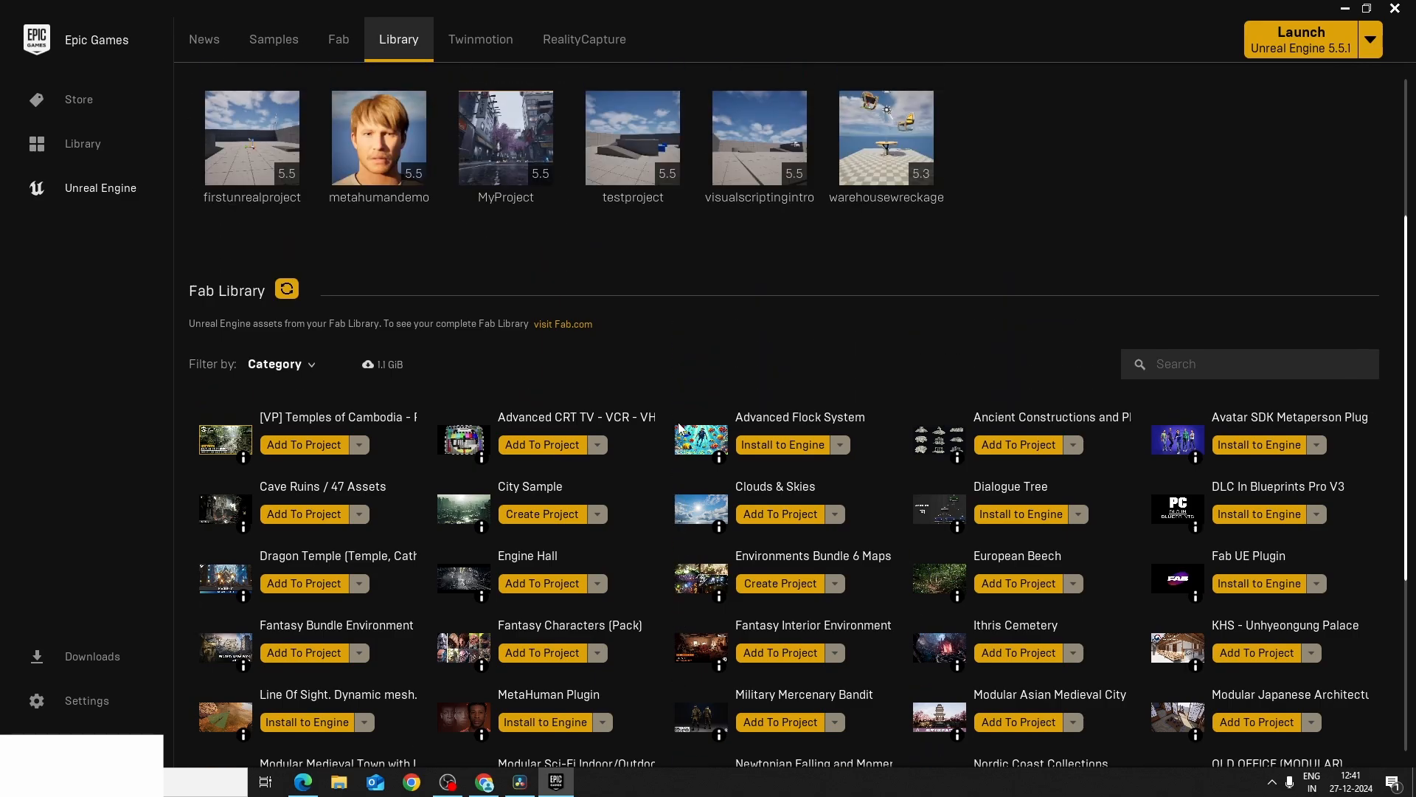
pyautogui.scroll(-7, 966, 567)
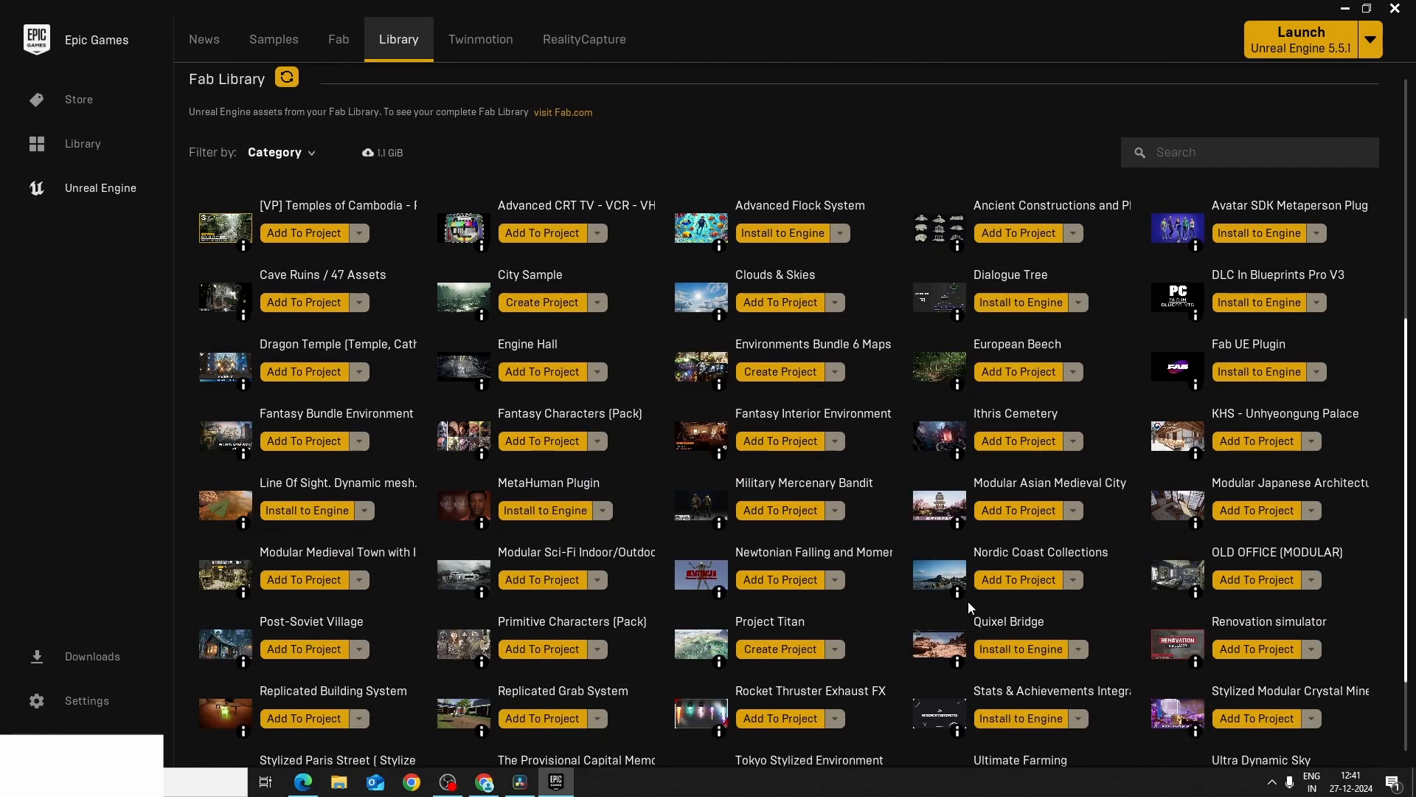
pyautogui.scroll(5, 969, 613)
pyautogui.scroll(3, 971, 633)
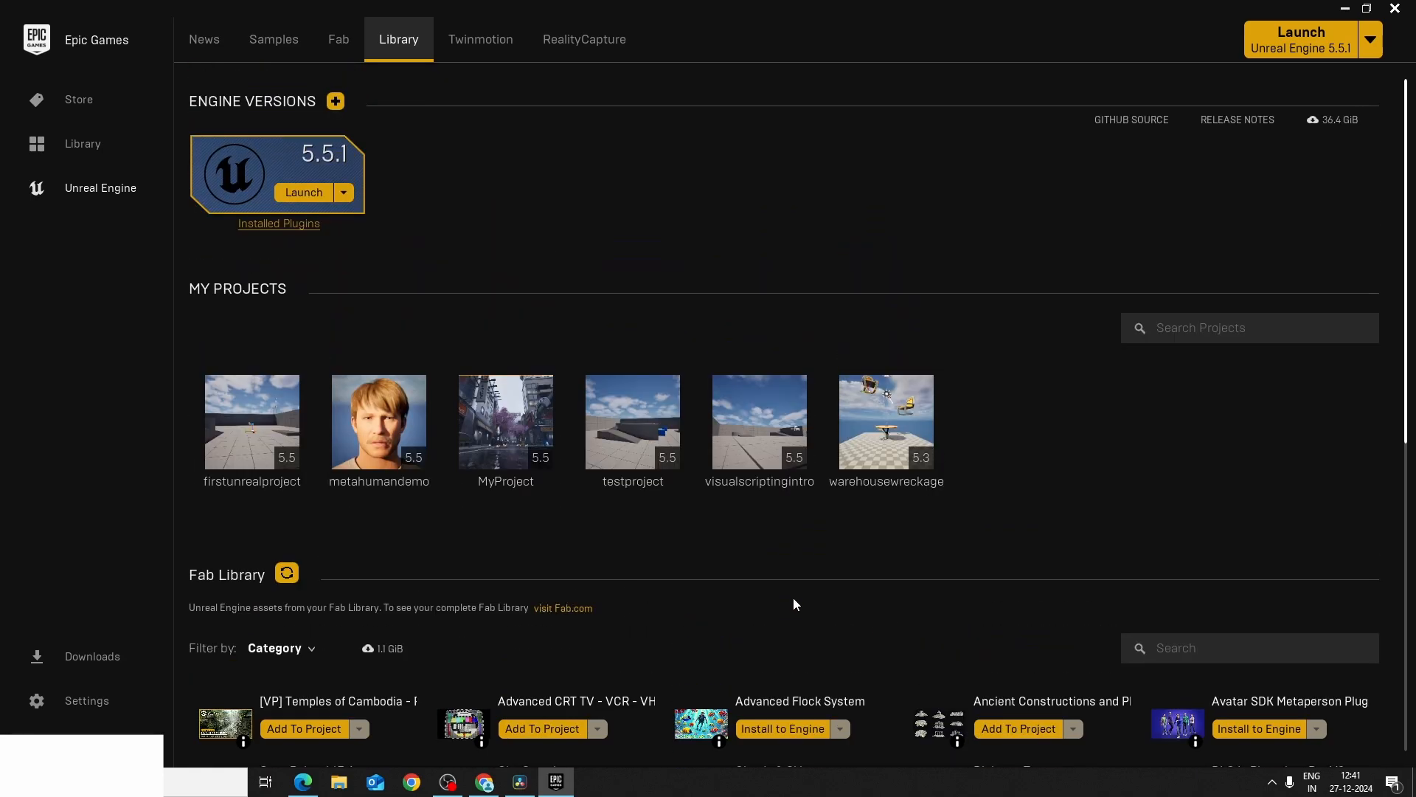
pyautogui.scroll(-1, 794, 599)
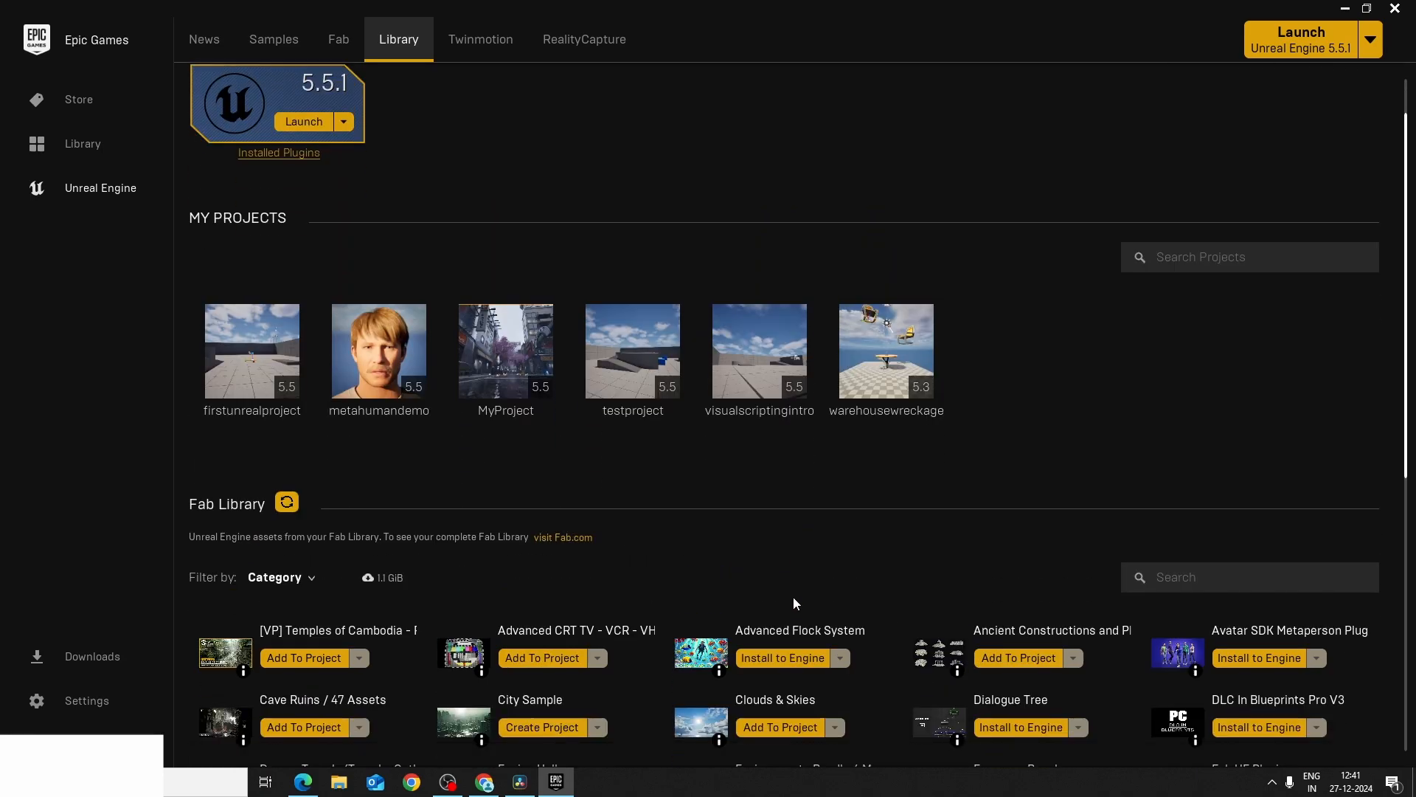
# Step: Switch to Chrome and browse the Fab marketplace's home page, from Recent Releases and Top Deals through the limited-time free items to 3D Models
pyautogui.click(483, 782)
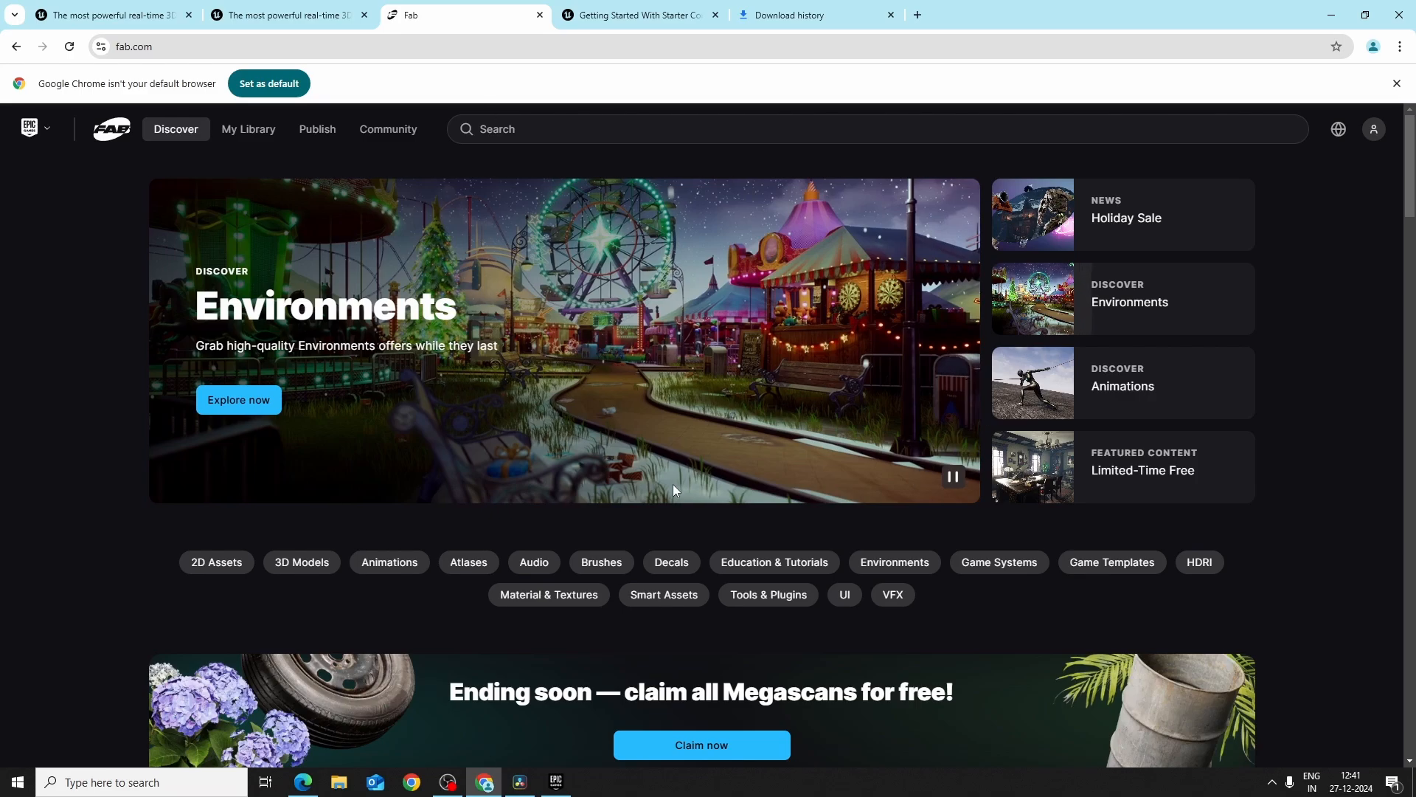
pyautogui.scroll(-10, 672, 484)
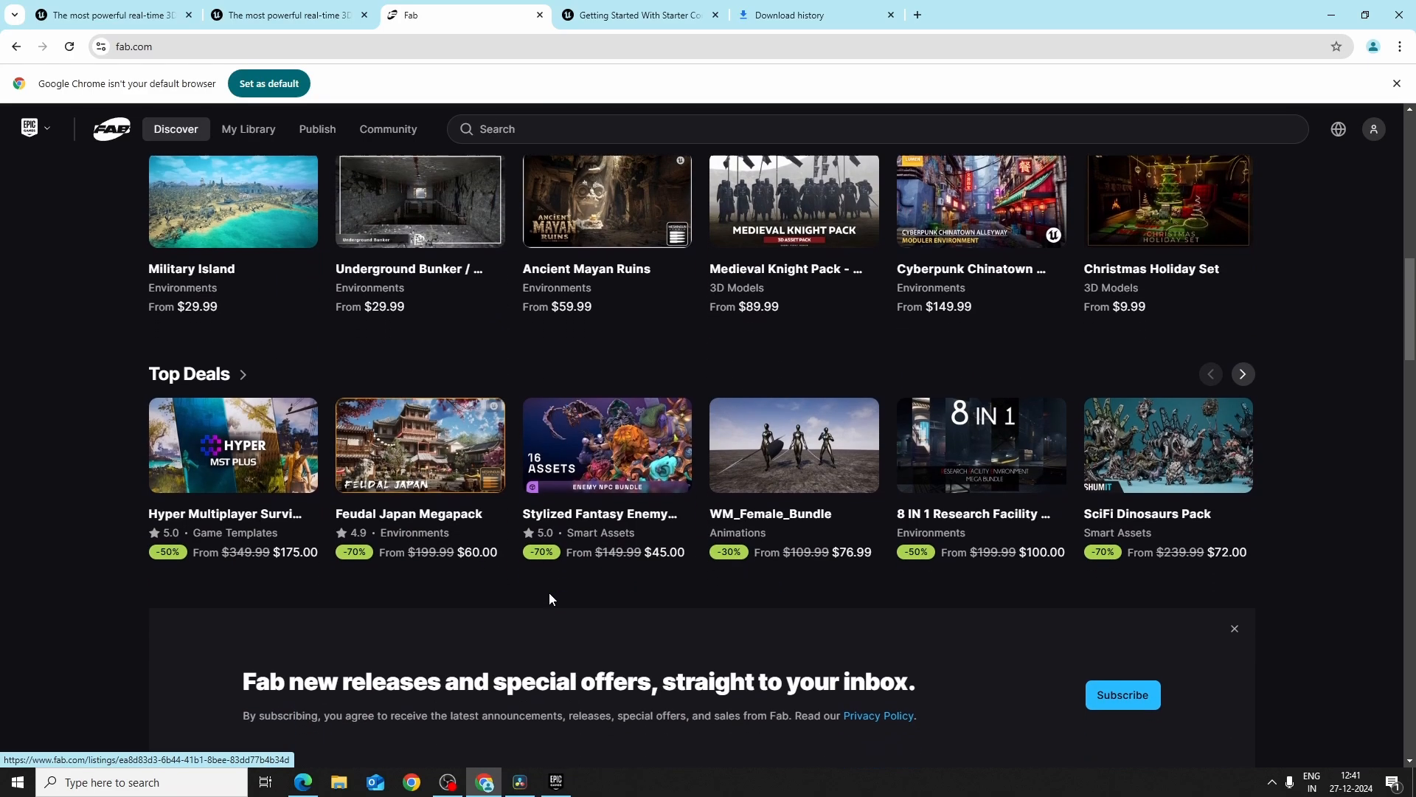
pyautogui.scroll(-1, 554, 598)
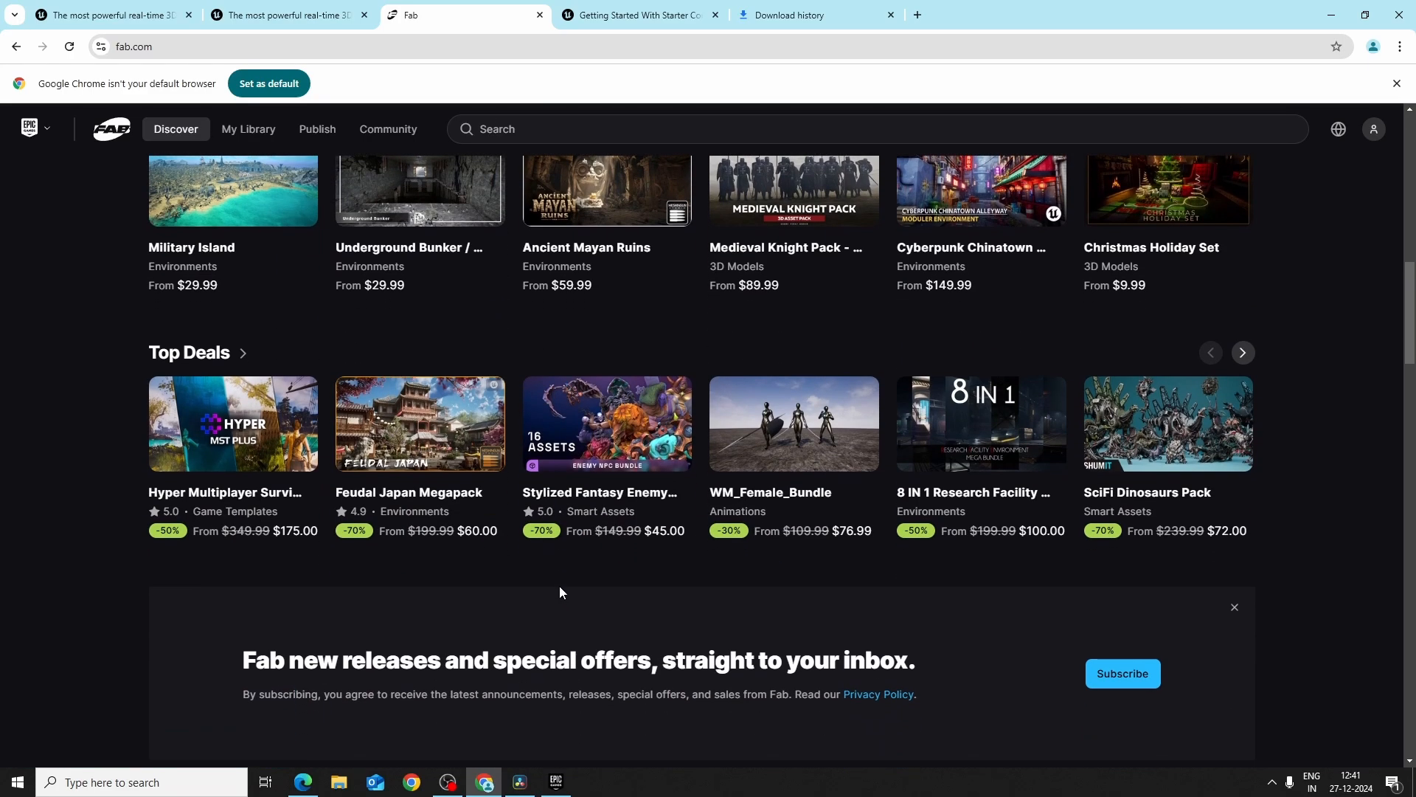
pyautogui.scroll(-10, 559, 592)
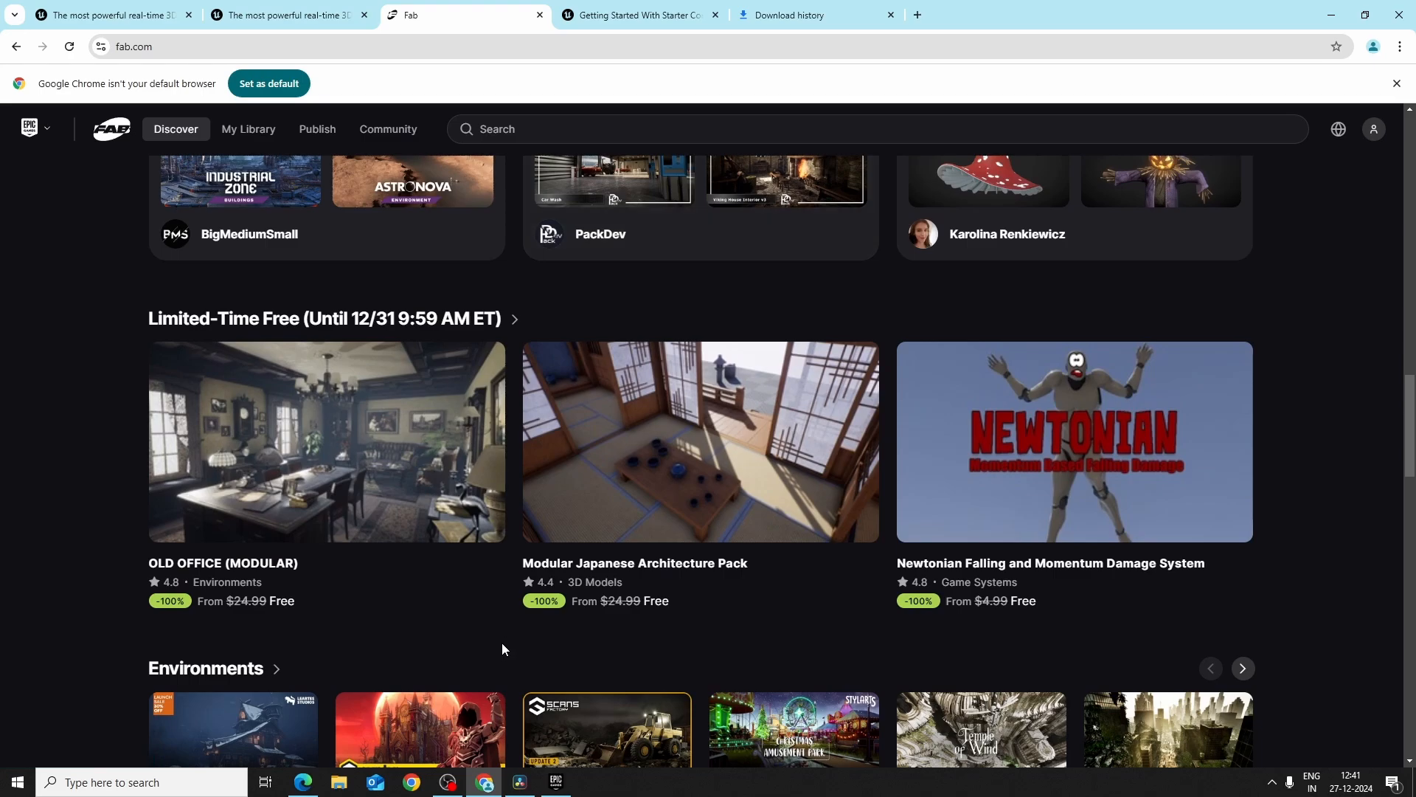
pyautogui.scroll(-5, 502, 644)
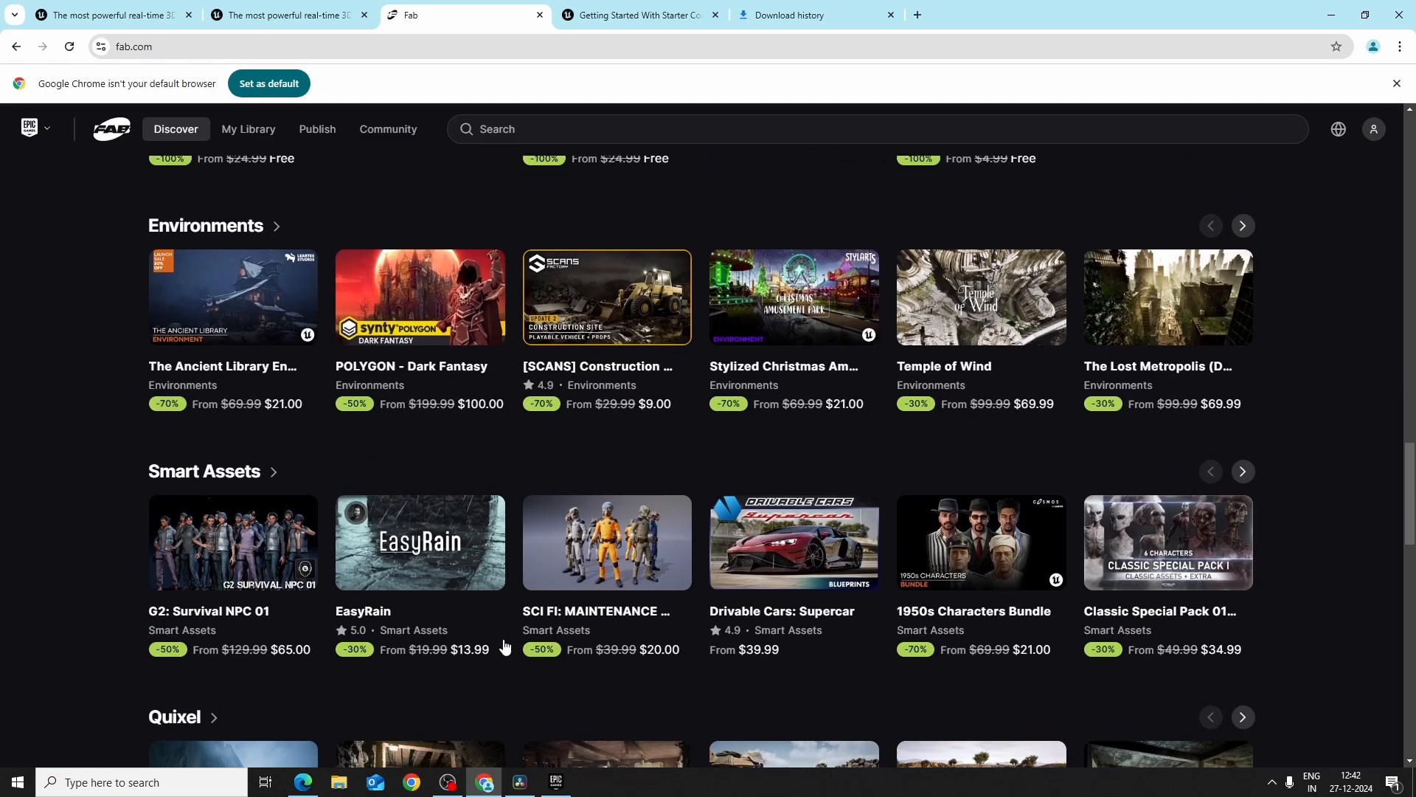
pyautogui.scroll(10, 505, 640)
pyautogui.scroll(3, 505, 638)
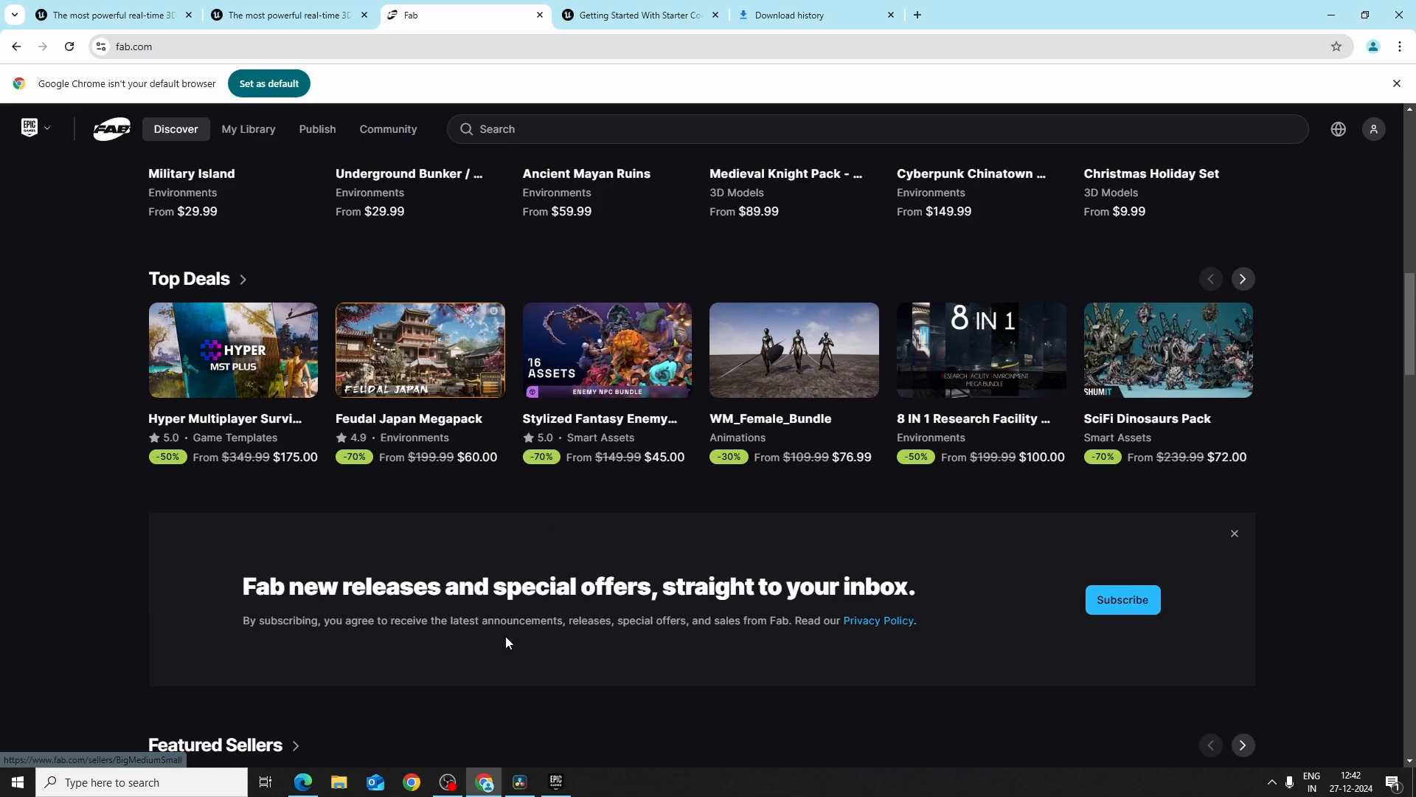
pyautogui.scroll(14, 506, 635)
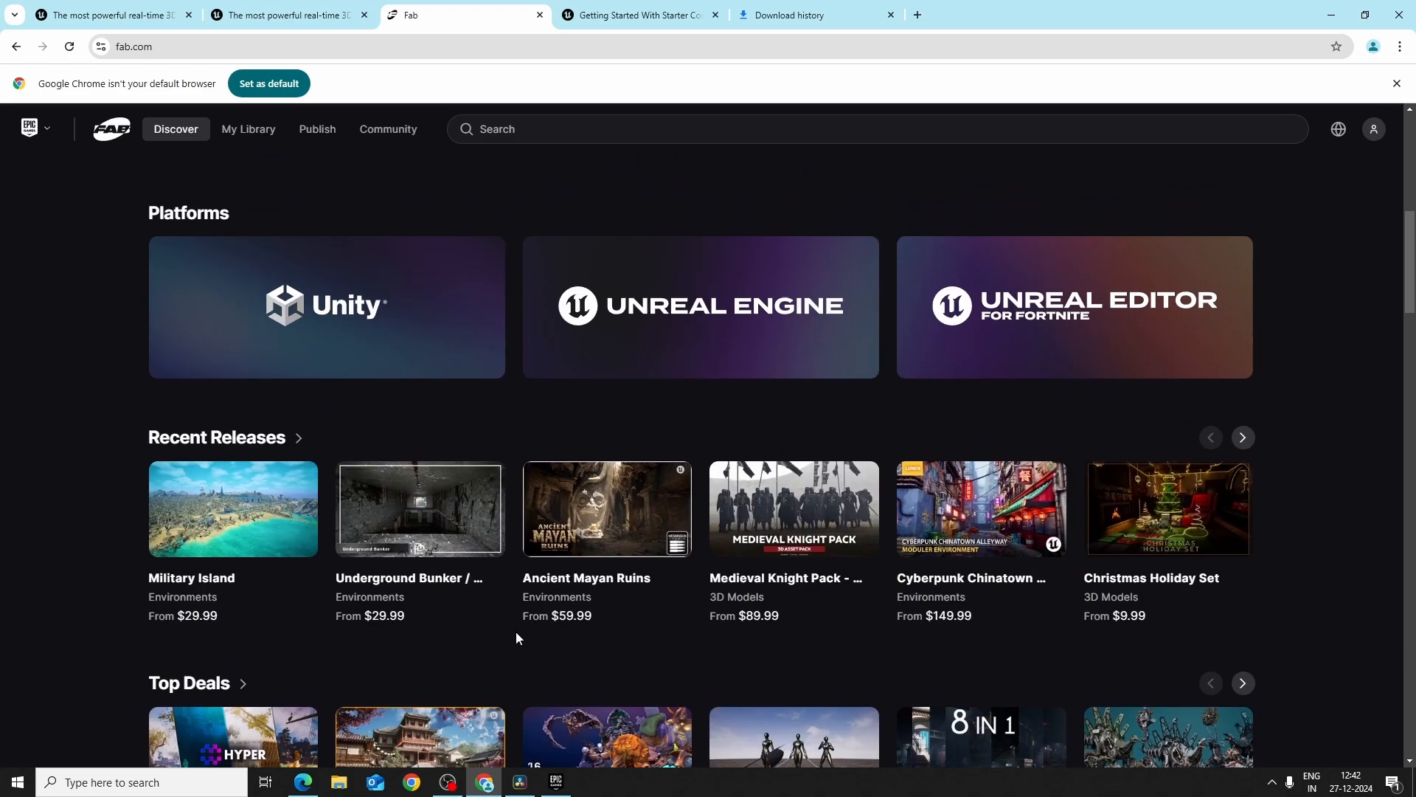
pyautogui.scroll(-6, 515, 635)
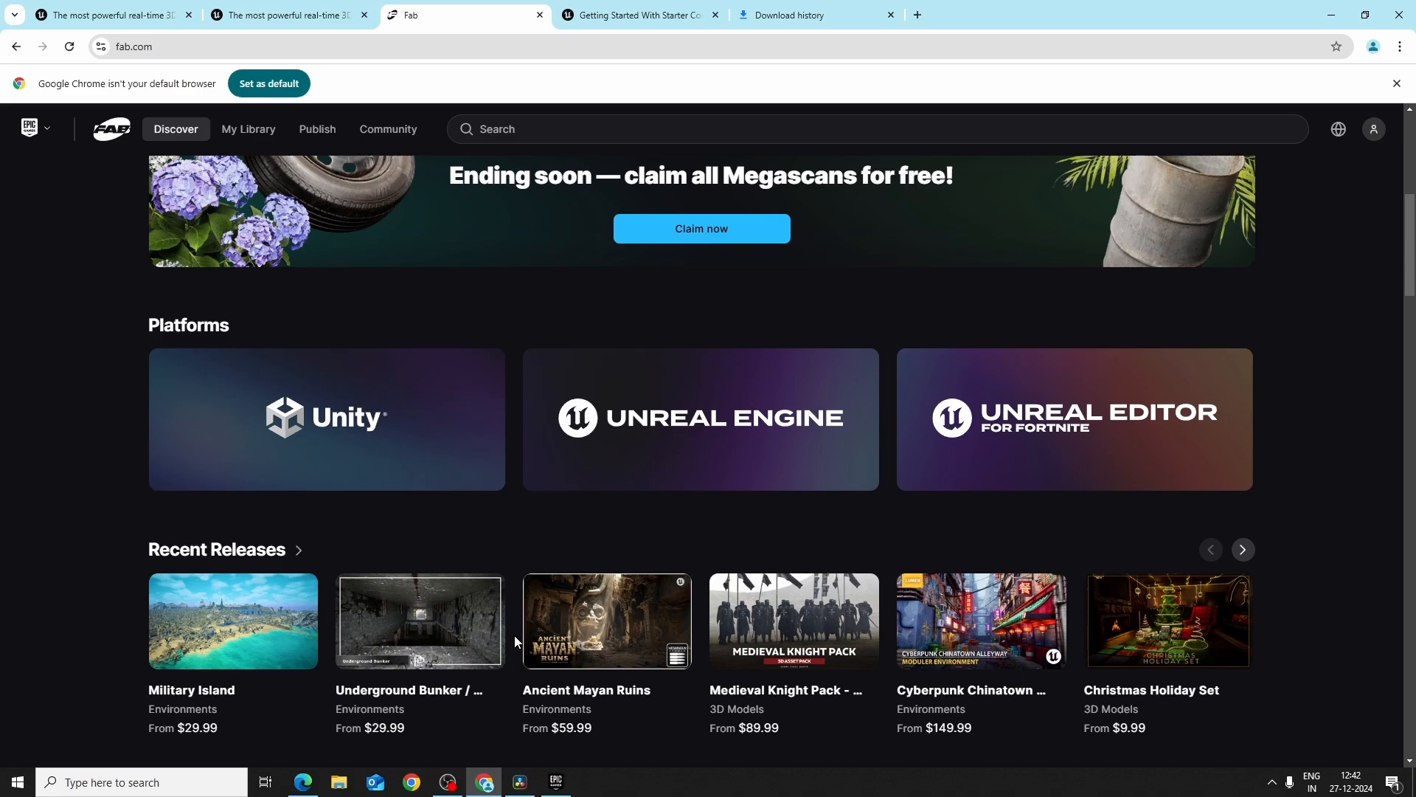
pyautogui.scroll(-20, 515, 635)
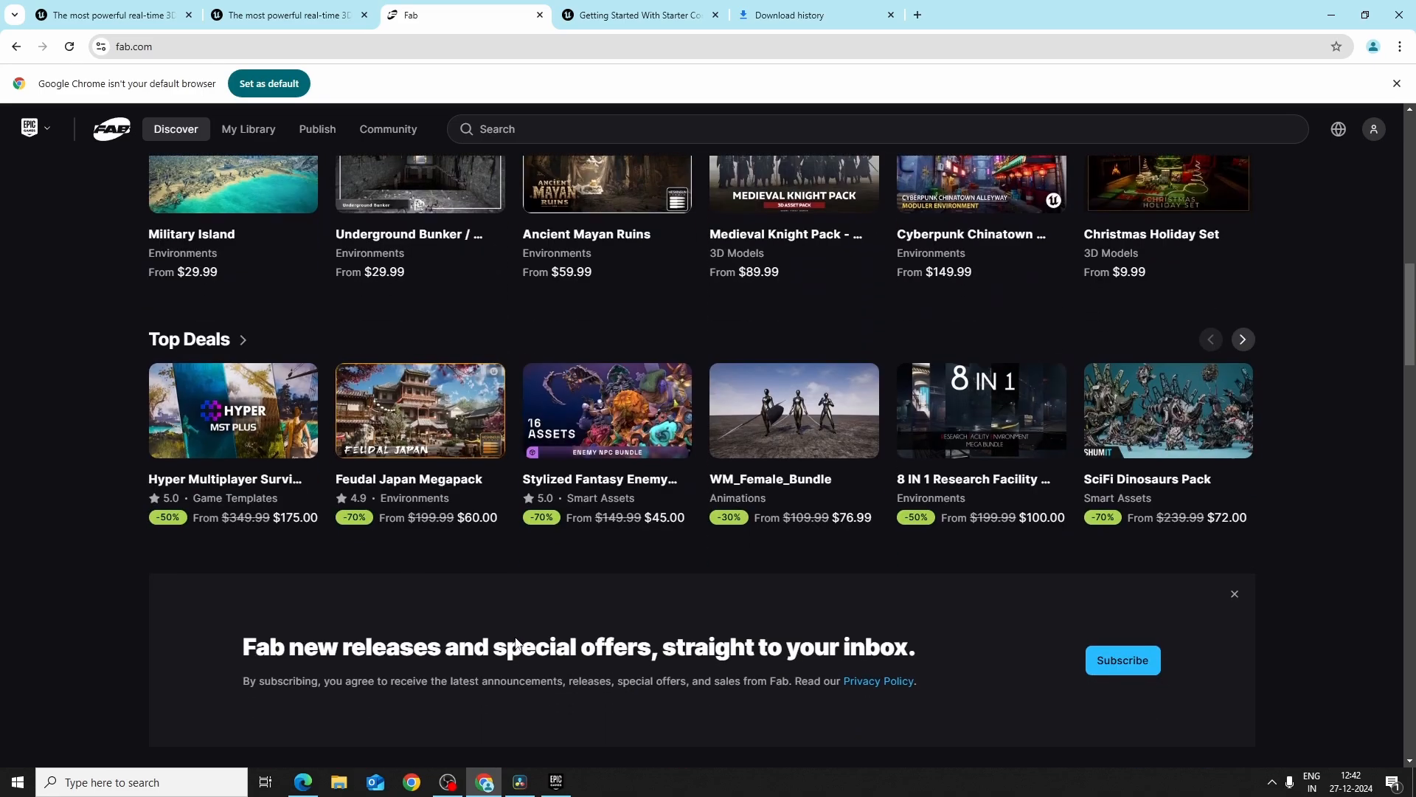
pyautogui.scroll(-8, 515, 636)
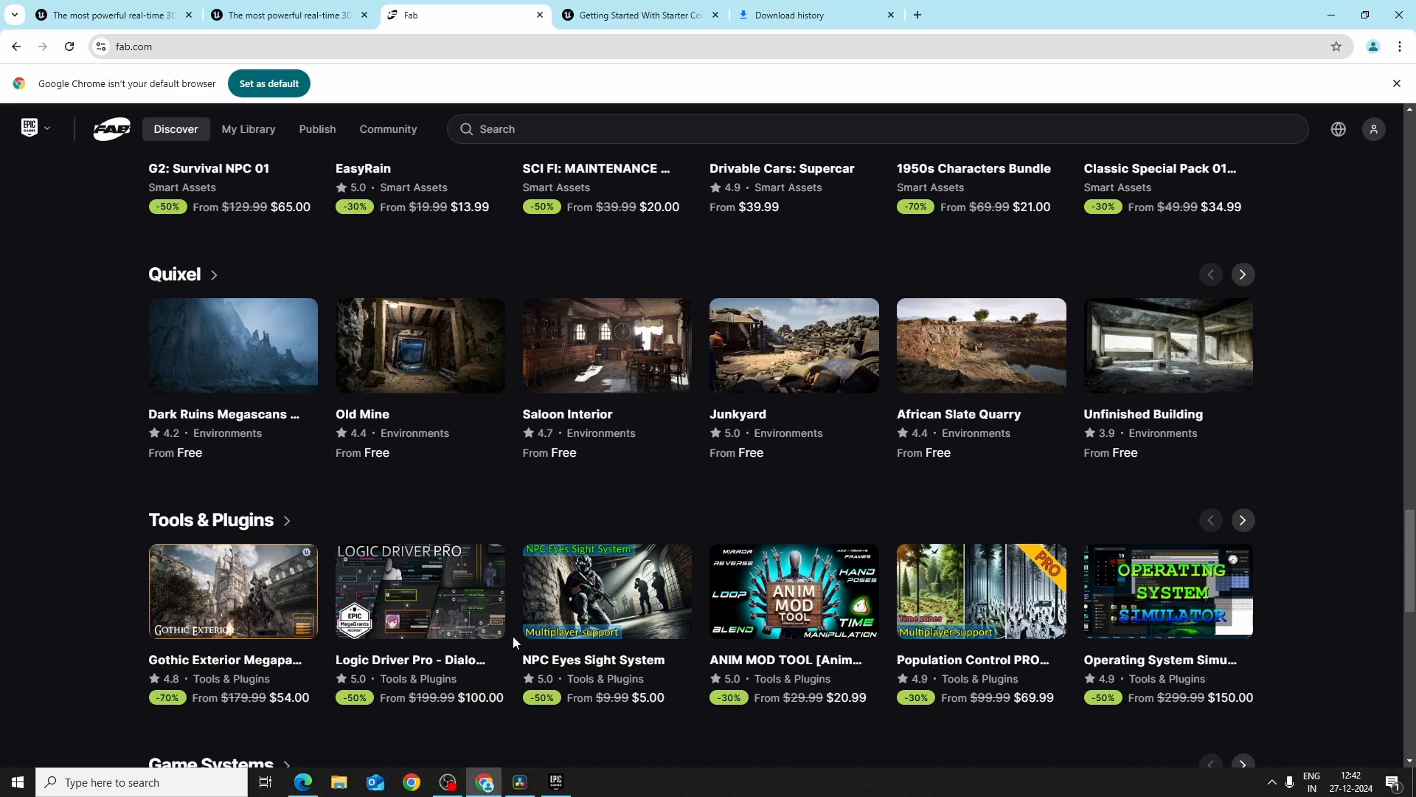
pyautogui.scroll(-2, 511, 635)
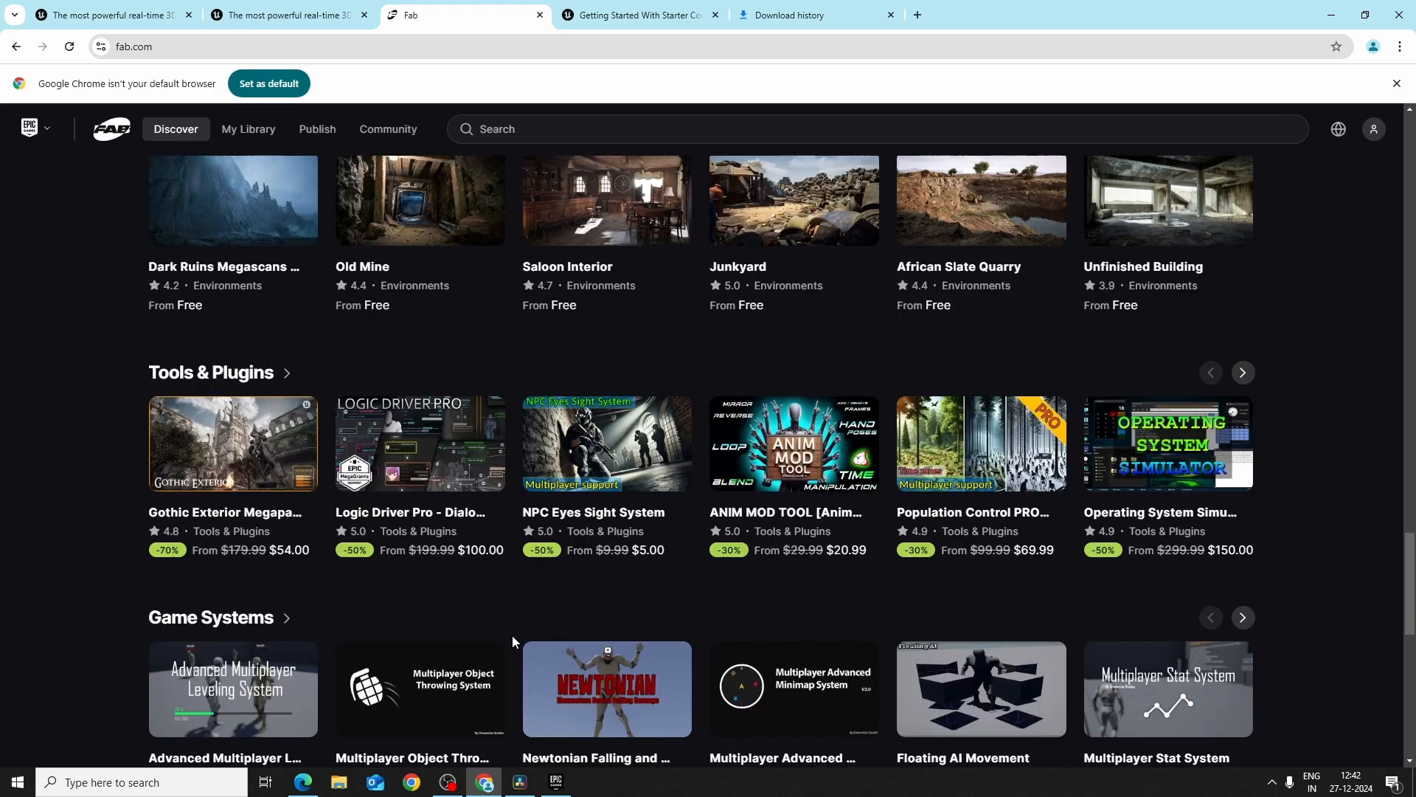
pyautogui.scroll(3, 512, 635)
pyautogui.scroll(7, 512, 635)
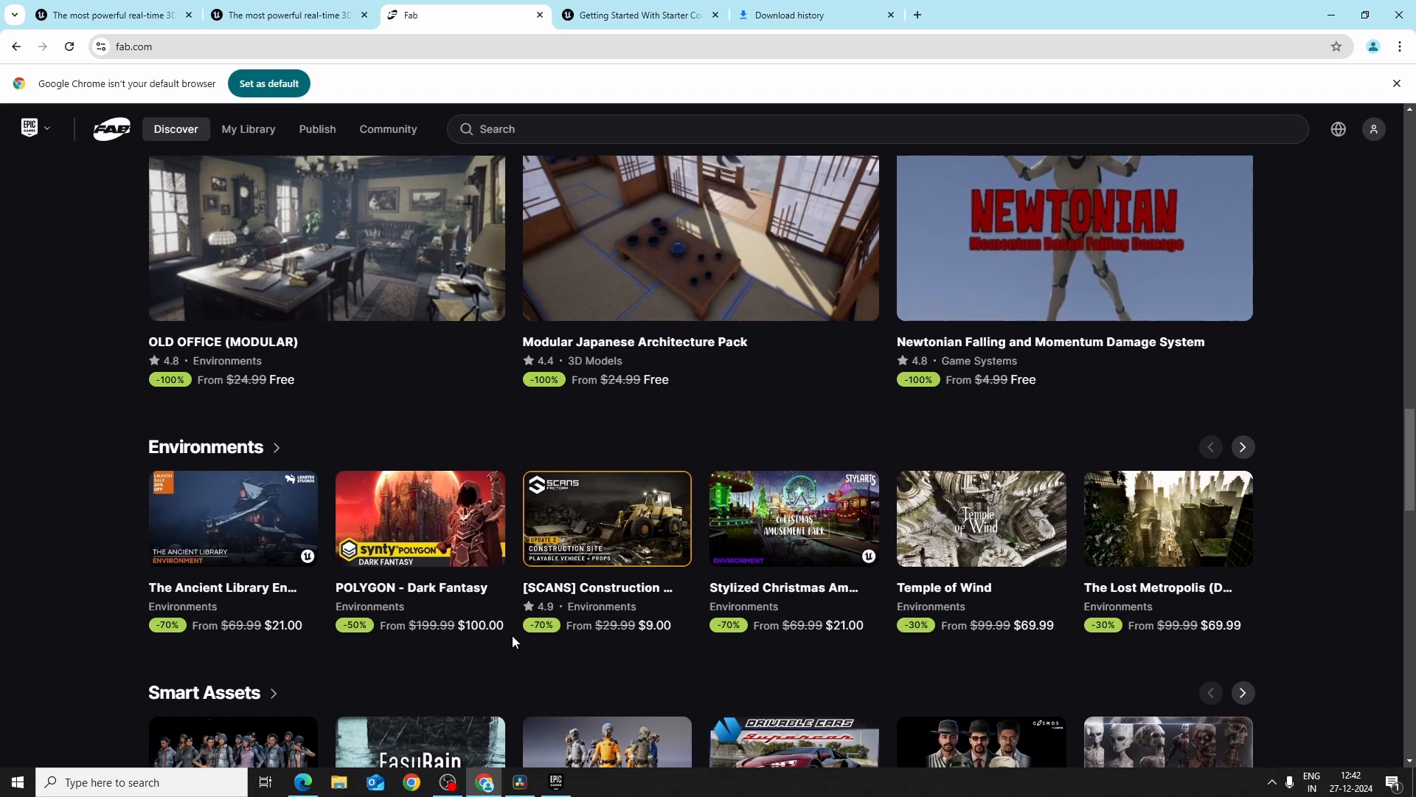
pyautogui.scroll(19, 512, 635)
pyautogui.scroll(8, 513, 640)
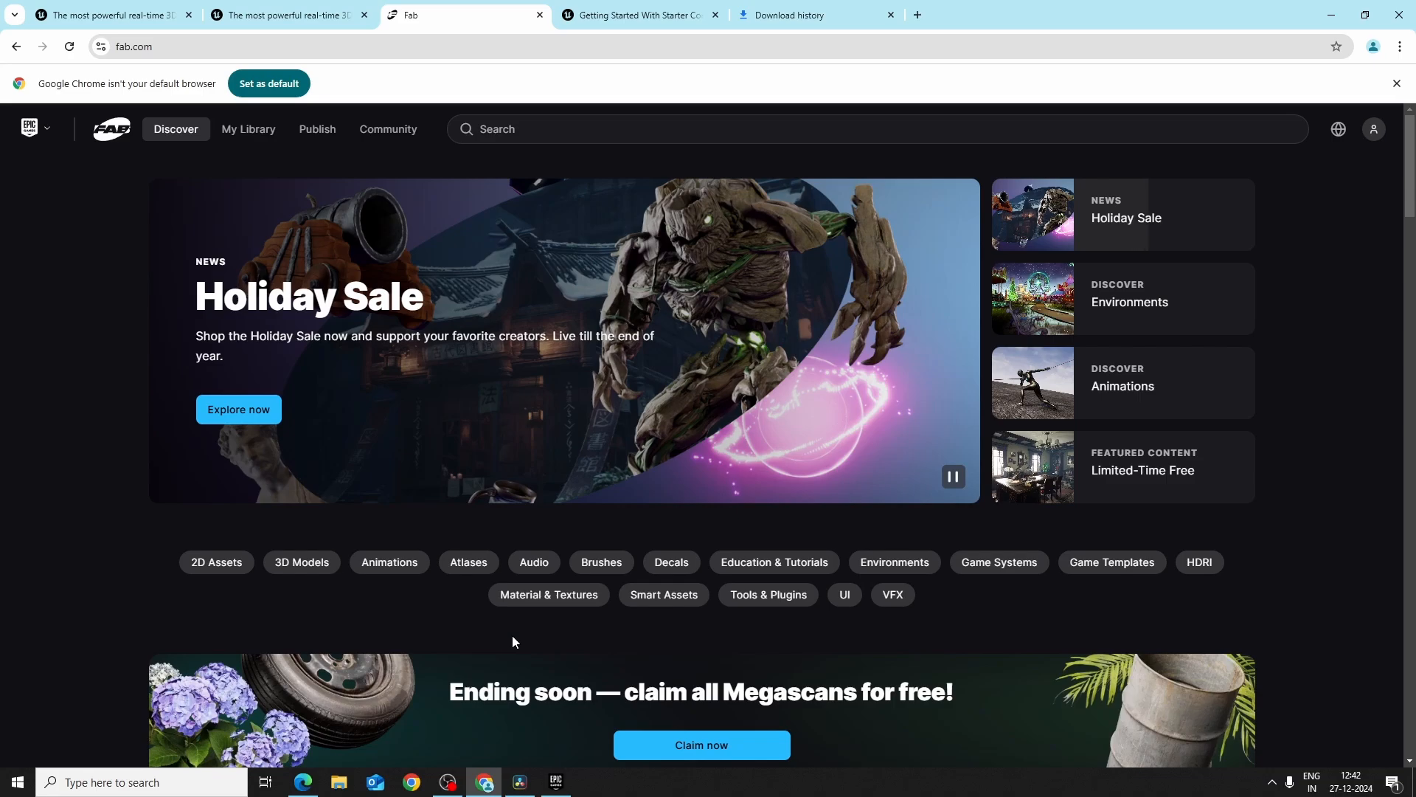
pyautogui.scroll(-10, 512, 635)
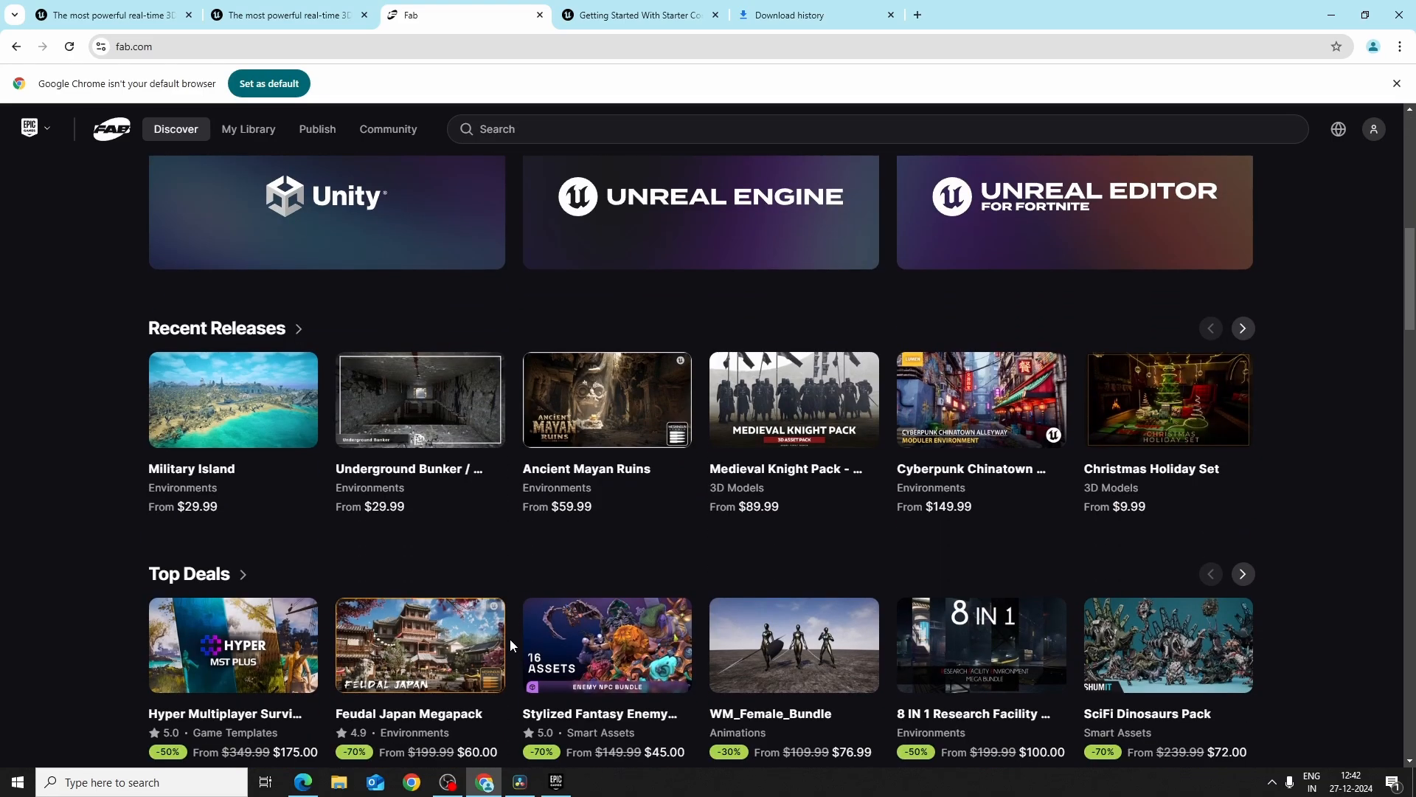
pyautogui.scroll(-12, 511, 639)
pyautogui.scroll(-12, 514, 636)
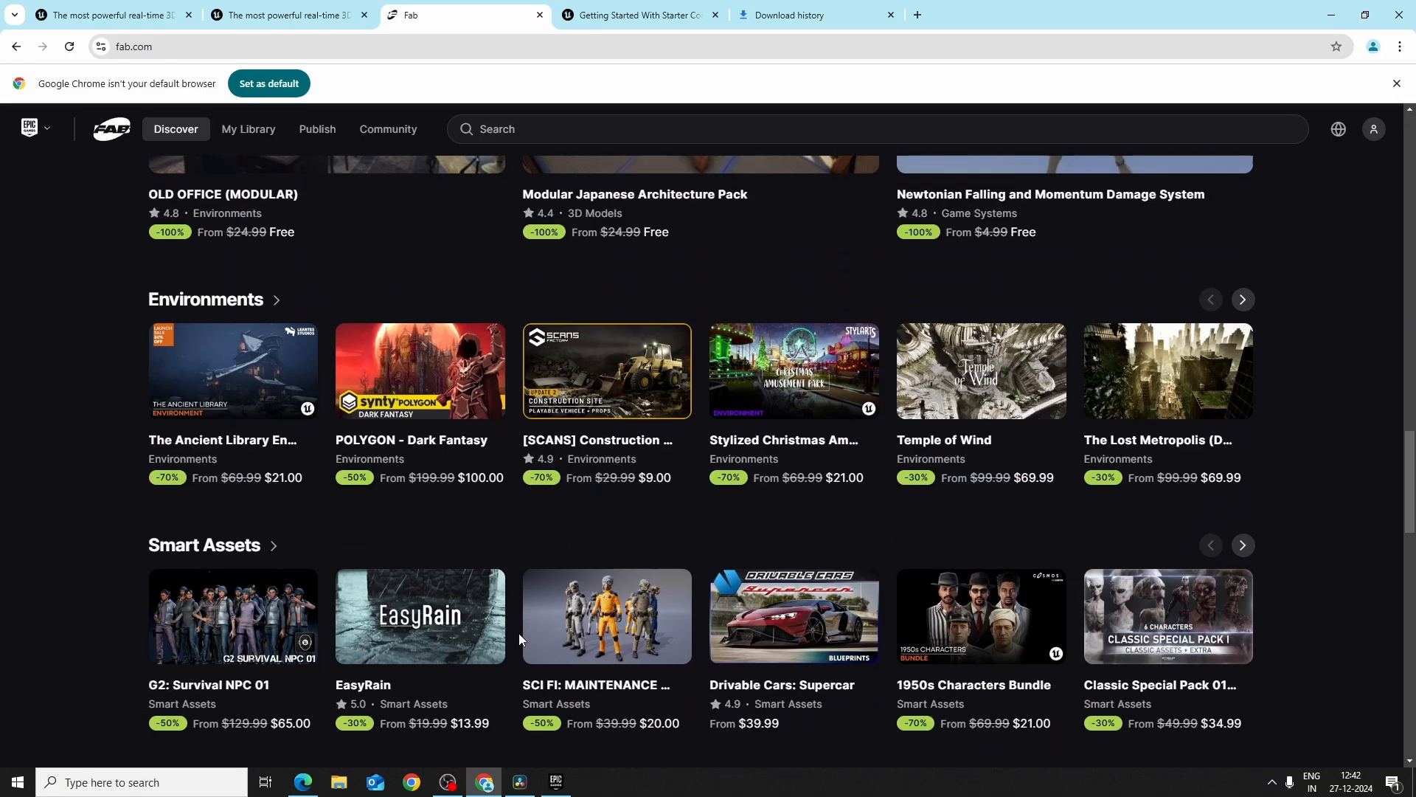
pyautogui.scroll(-5, 516, 620)
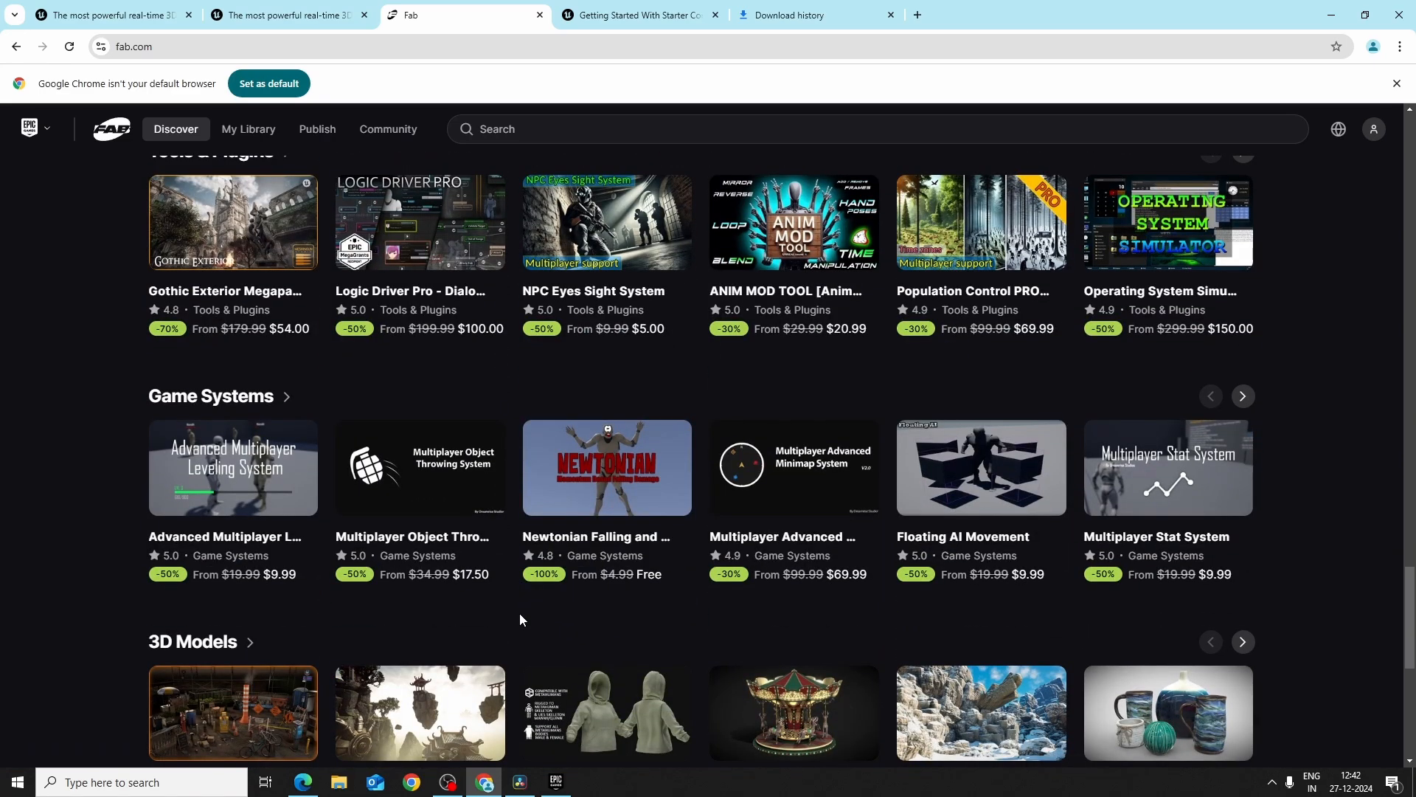
pyautogui.scroll(-4, 520, 620)
pyautogui.scroll(4, 519, 620)
pyautogui.scroll(20, 519, 618)
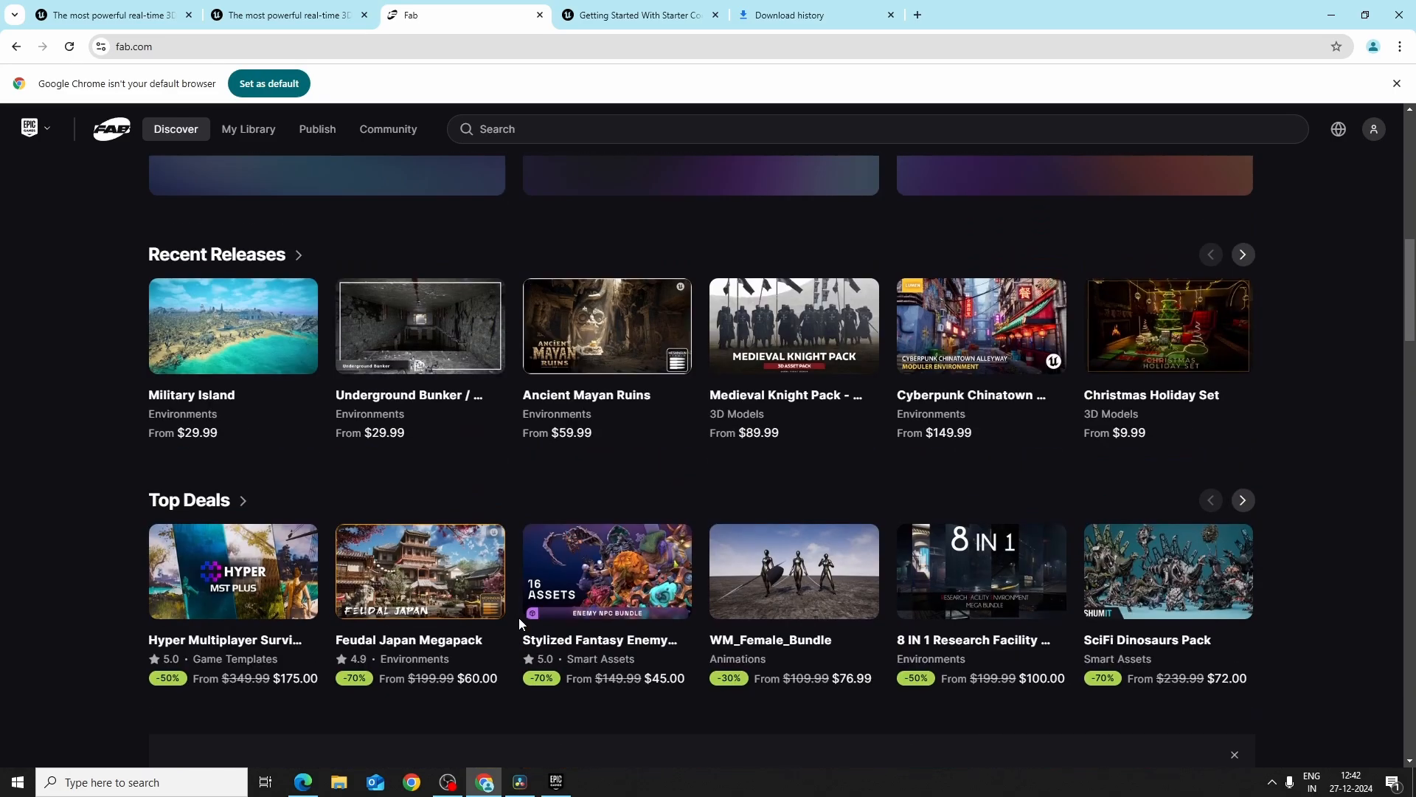
pyautogui.scroll(15, 519, 622)
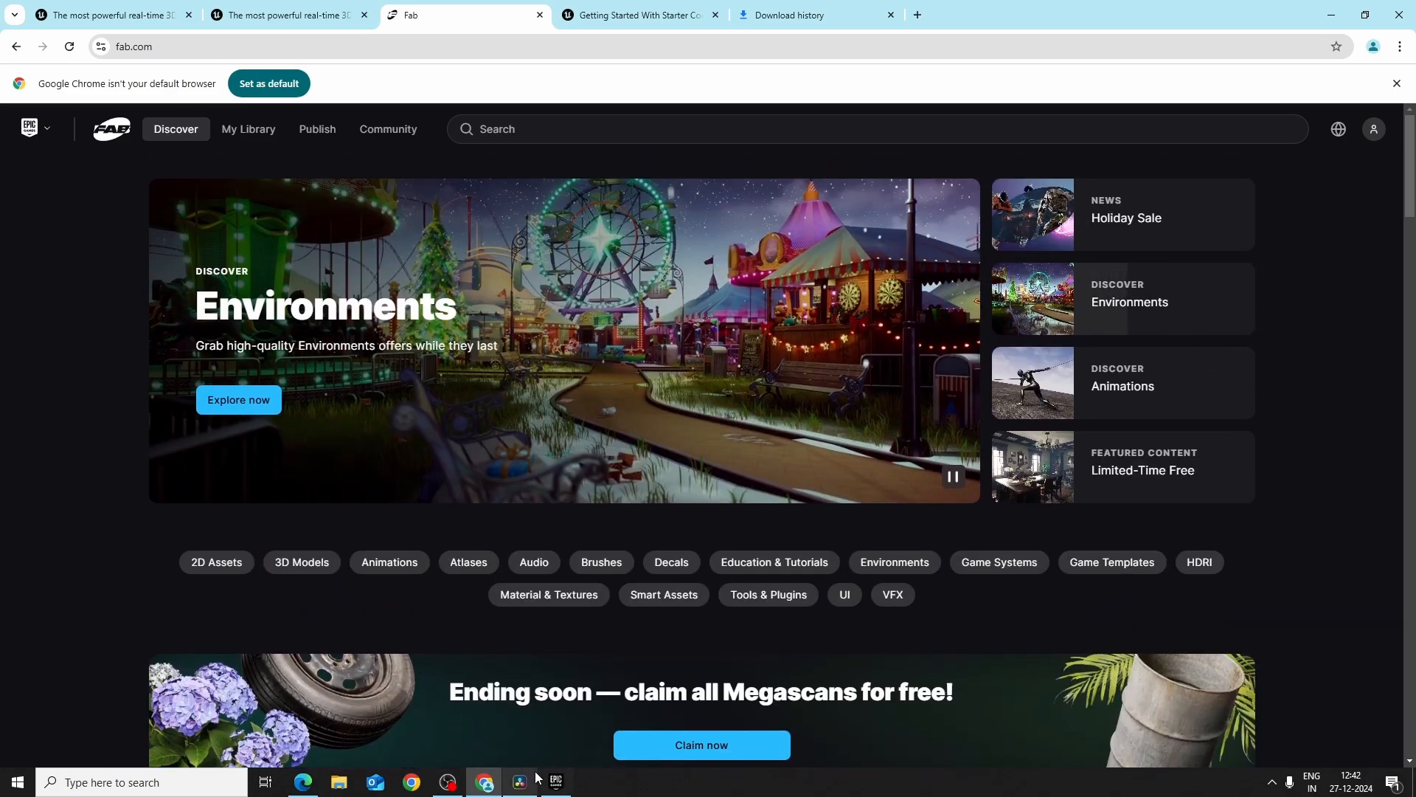
# Step: Switch back to the Epic Games Launcher and look through the Fab Library assets
pyautogui.click(556, 780)
pyautogui.scroll(-2, 391, 559)
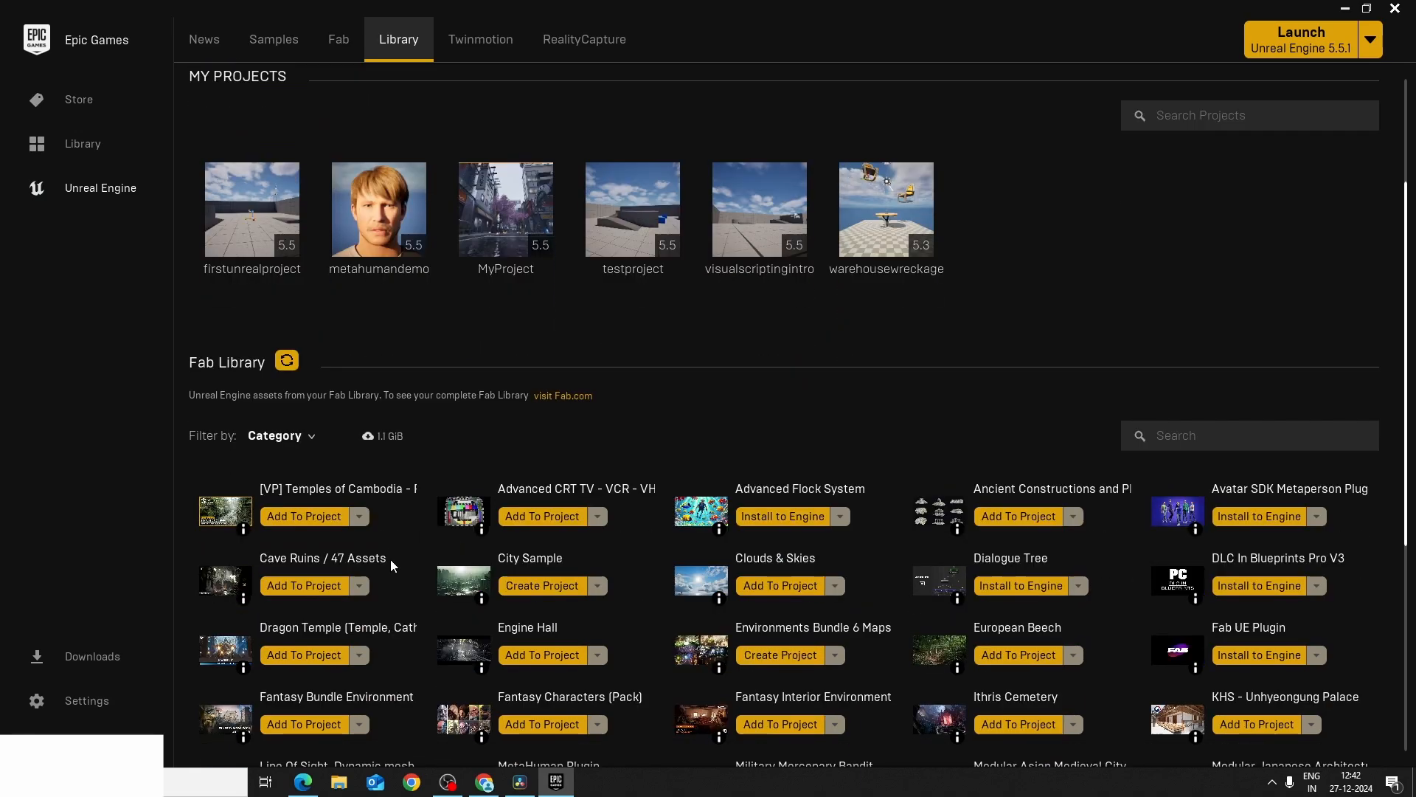
pyautogui.scroll(-4, 387, 560)
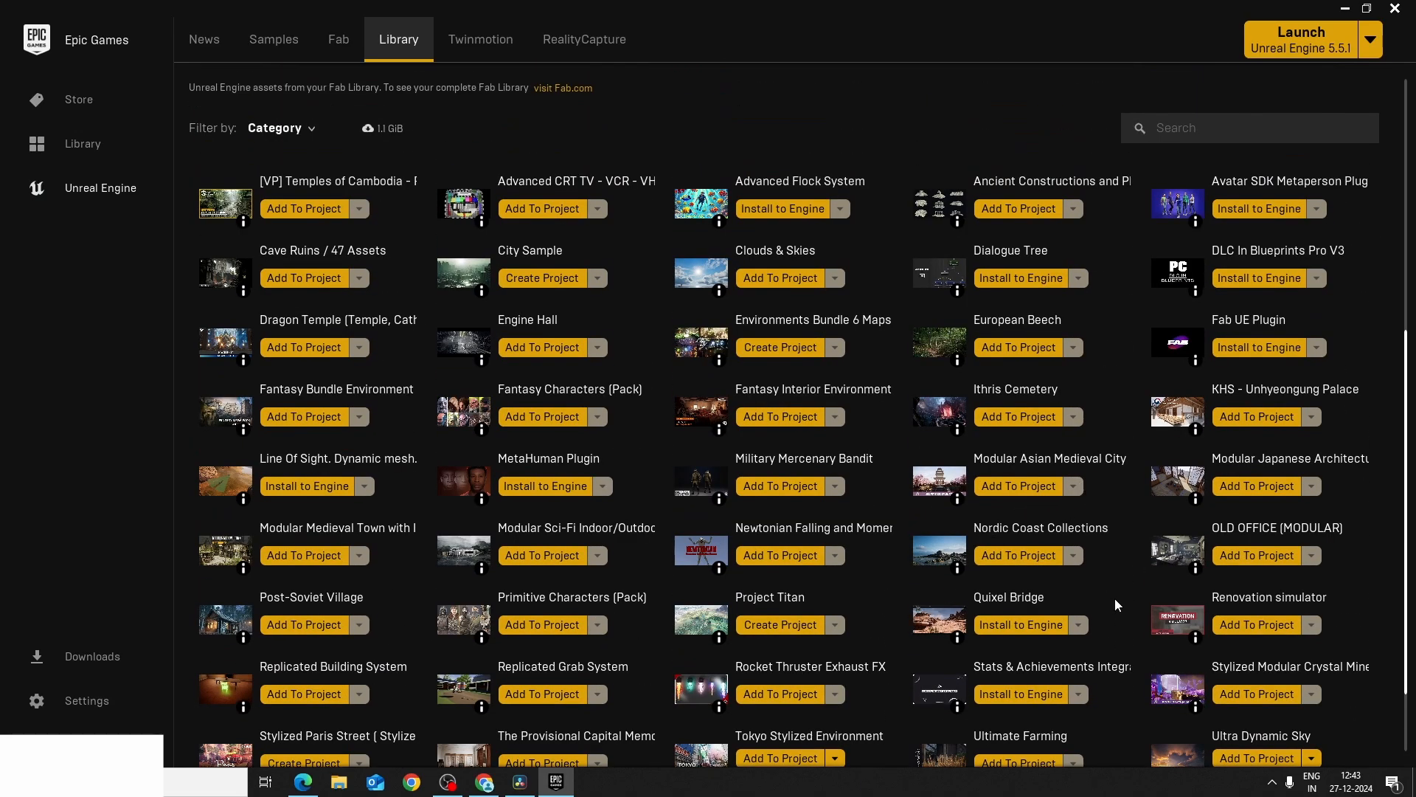
# Step: Start adding the Ithris Cemetery asset to a project, select warehousewreckage as the target, and decline the addition
pyautogui.click(1018, 418)
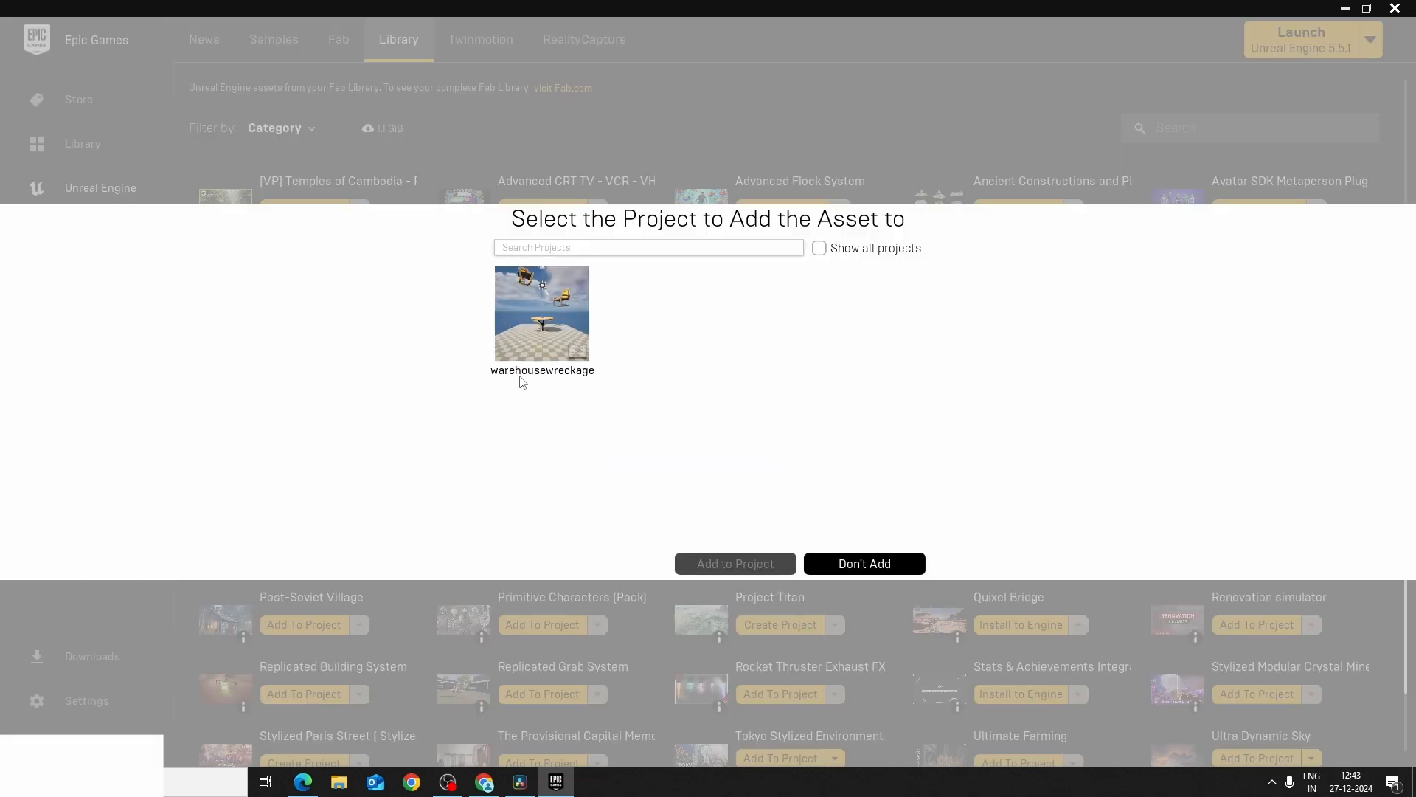
pyautogui.click(525, 329)
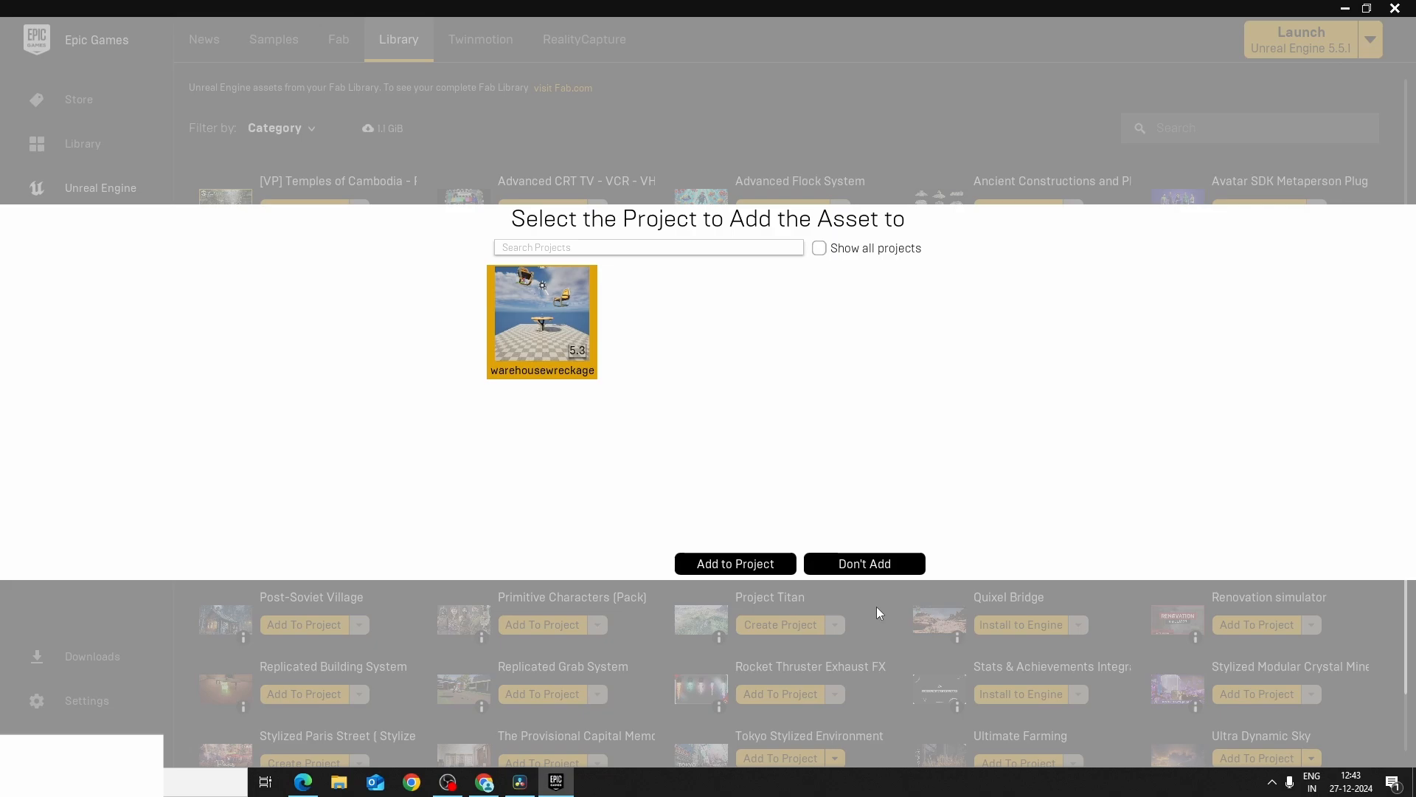
pyautogui.click(869, 565)
# Step: Open the Unreal Engine samples and view the Lyra Starter Game, City Sample and UE Feature Samples
pyautogui.scroll(-2, 891, 617)
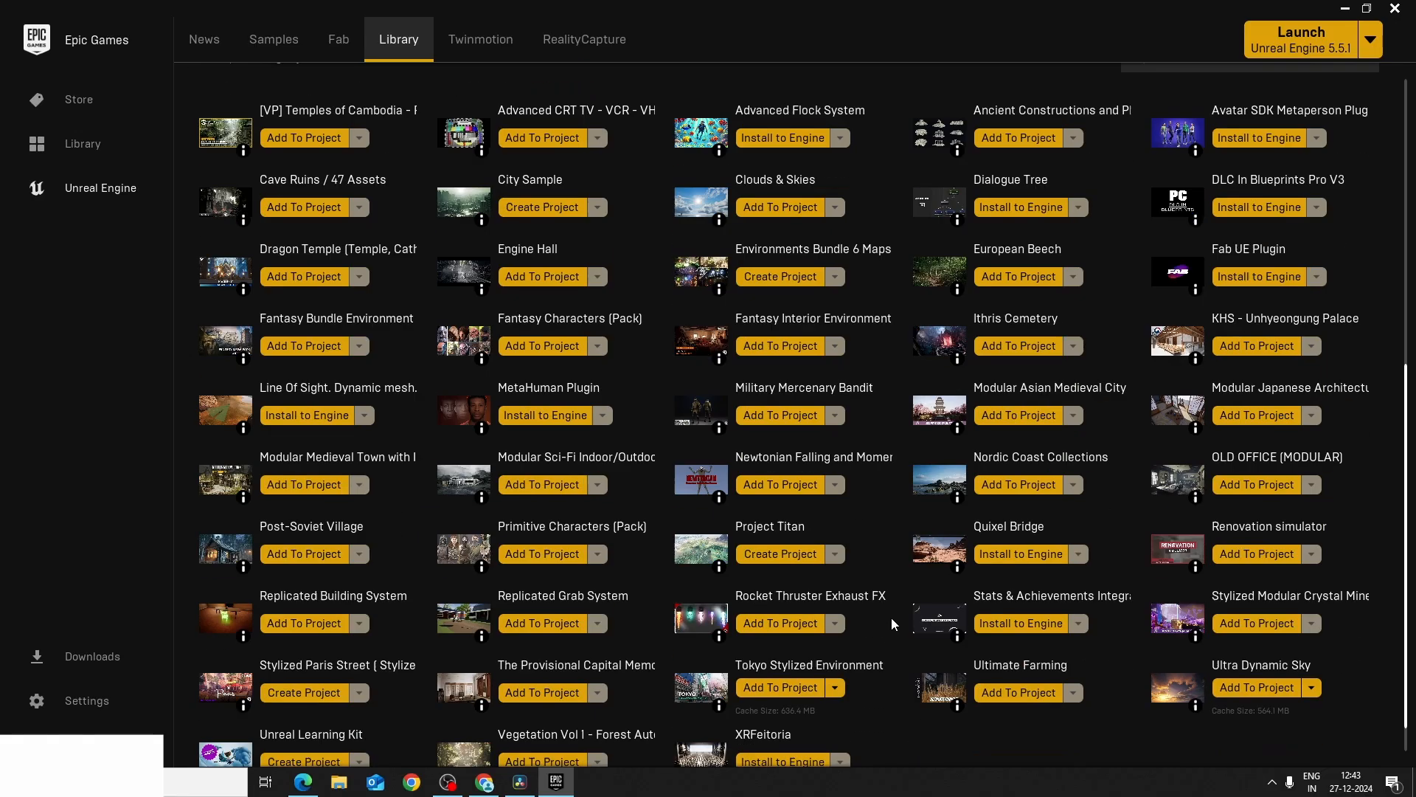
pyautogui.scroll(8, 897, 623)
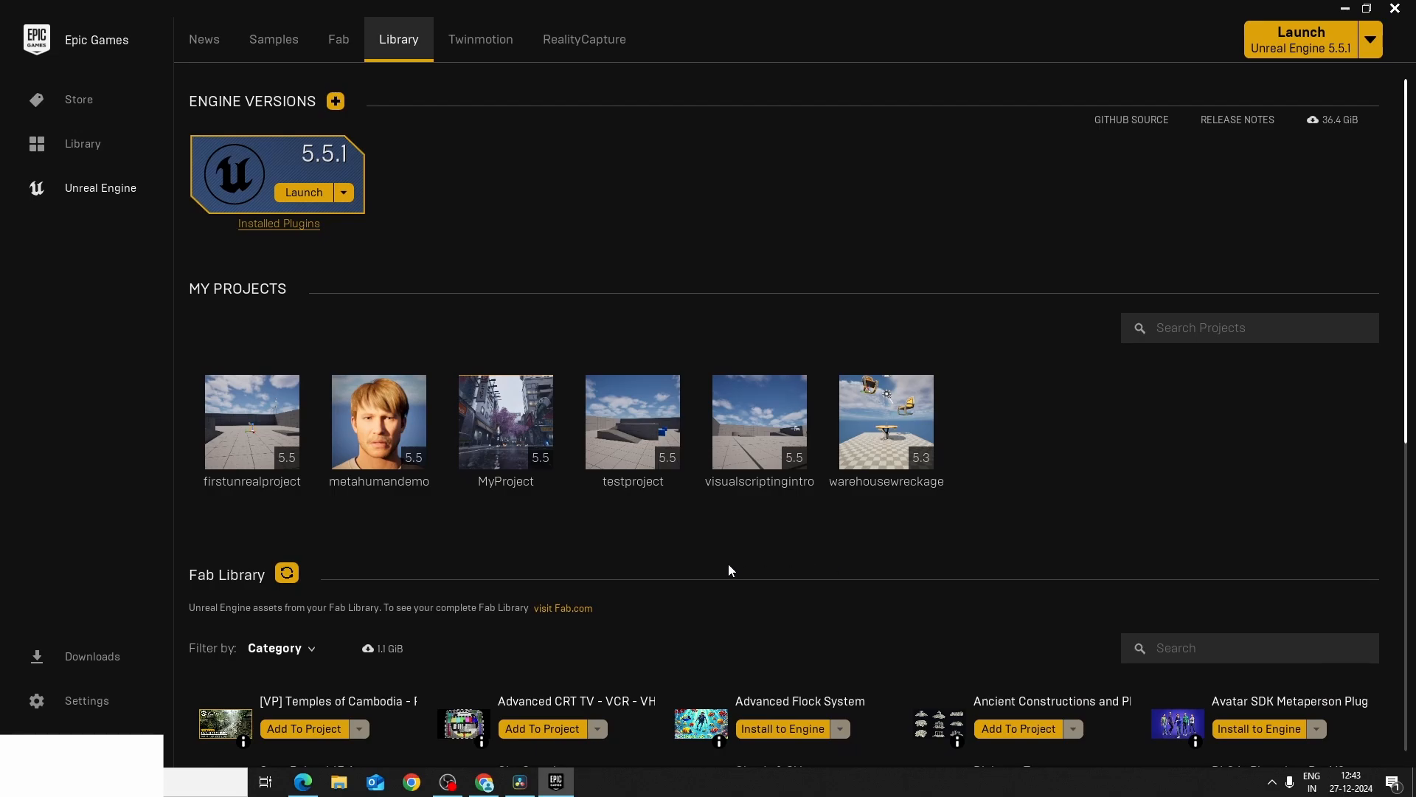
pyautogui.scroll(-2, 728, 564)
pyautogui.scroll(2, 878, 573)
pyautogui.click(274, 39)
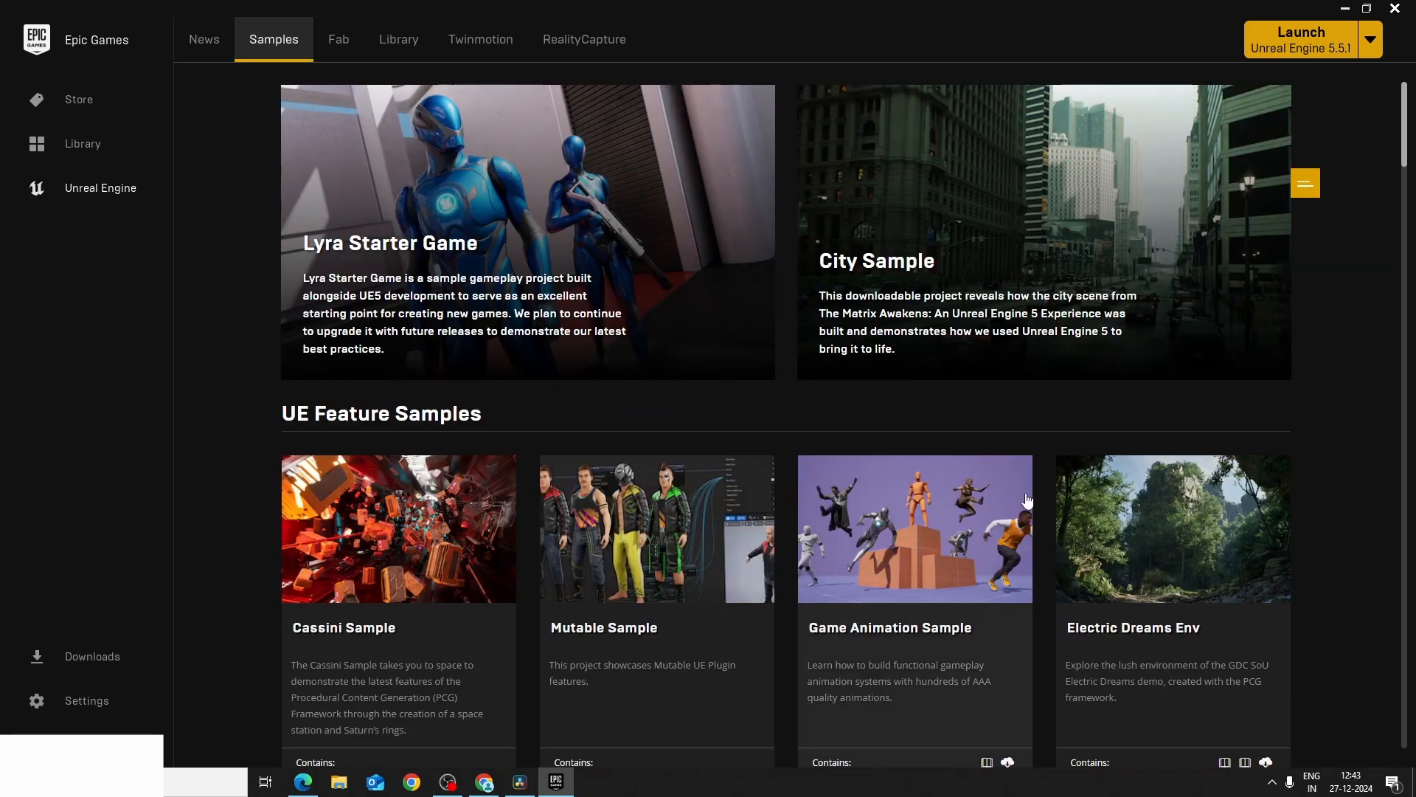
pyautogui.scroll(-1, 1049, 526)
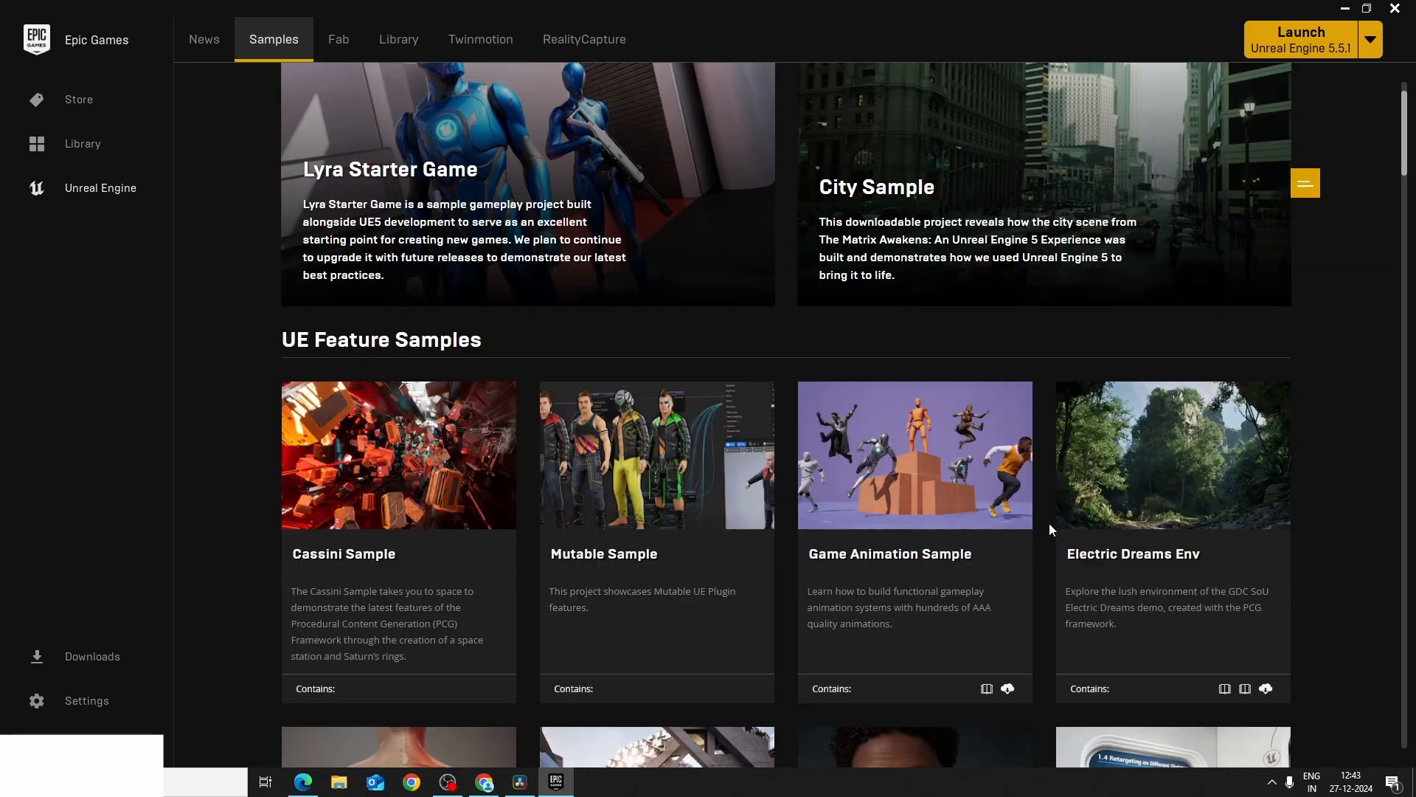
pyautogui.scroll(1, 1047, 546)
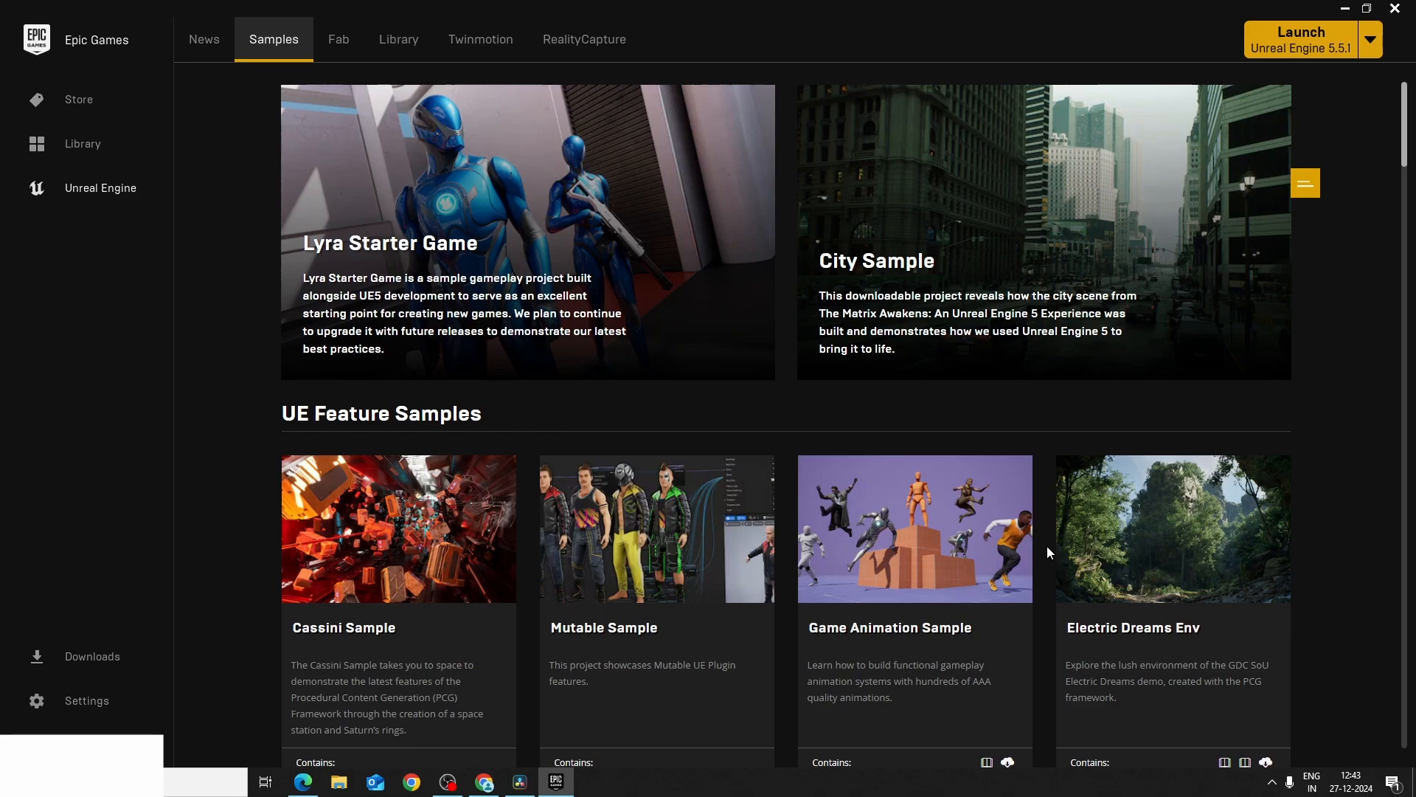
# Step: Look through the UE Feature Samples, from the Cassini Sample down to MetaHumans and Content Examples
pyautogui.scroll(-3, 1334, 503)
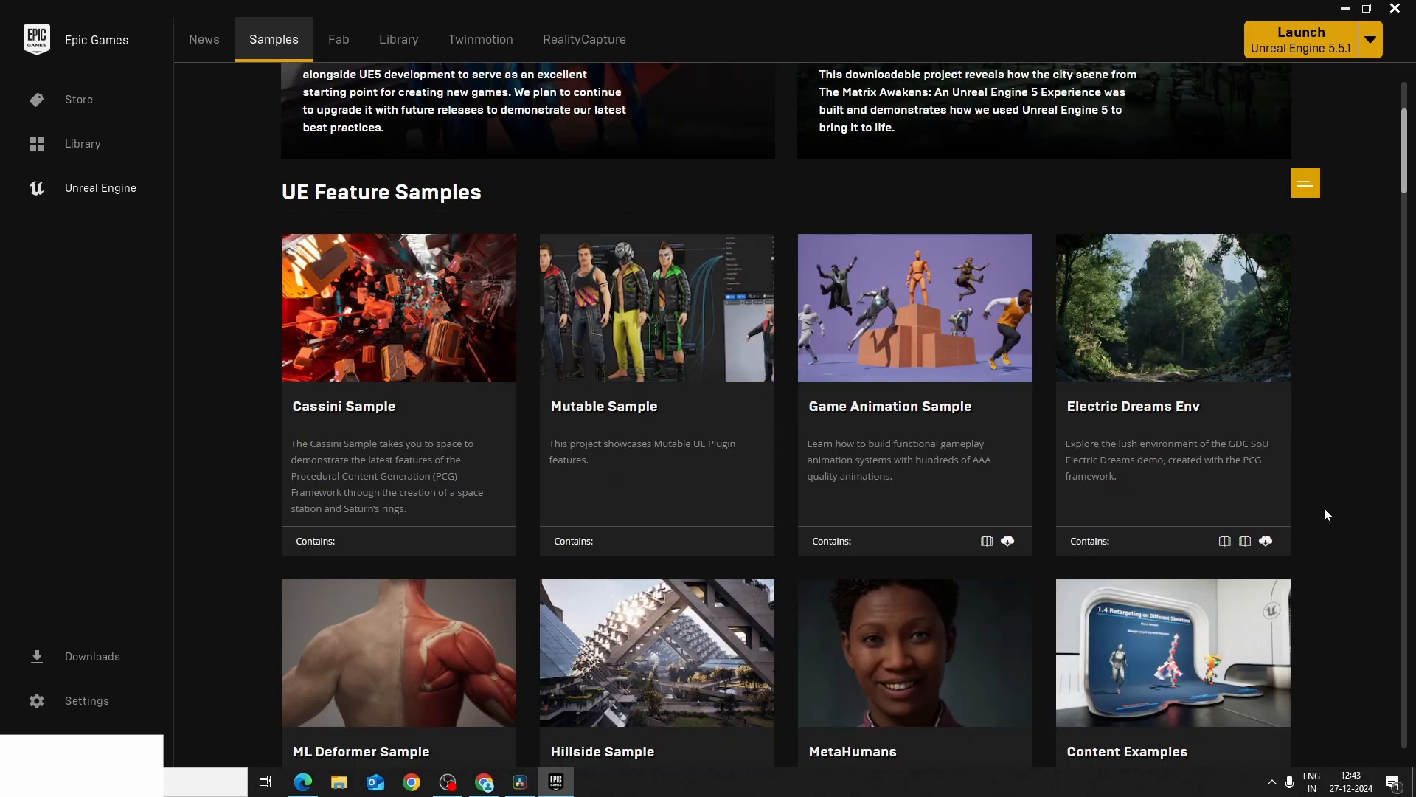
pyautogui.scroll(-1, 1145, 528)
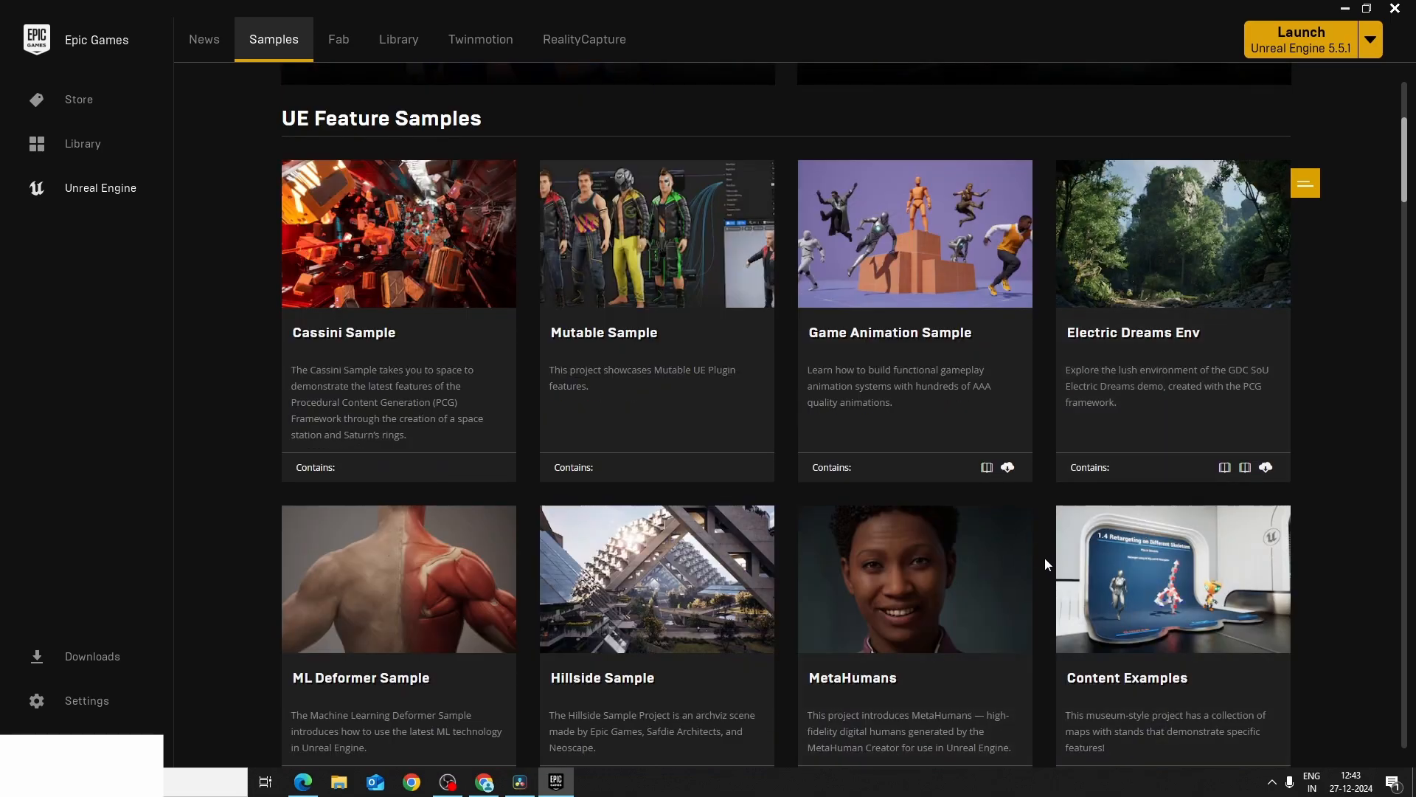
pyautogui.scroll(4, 1046, 564)
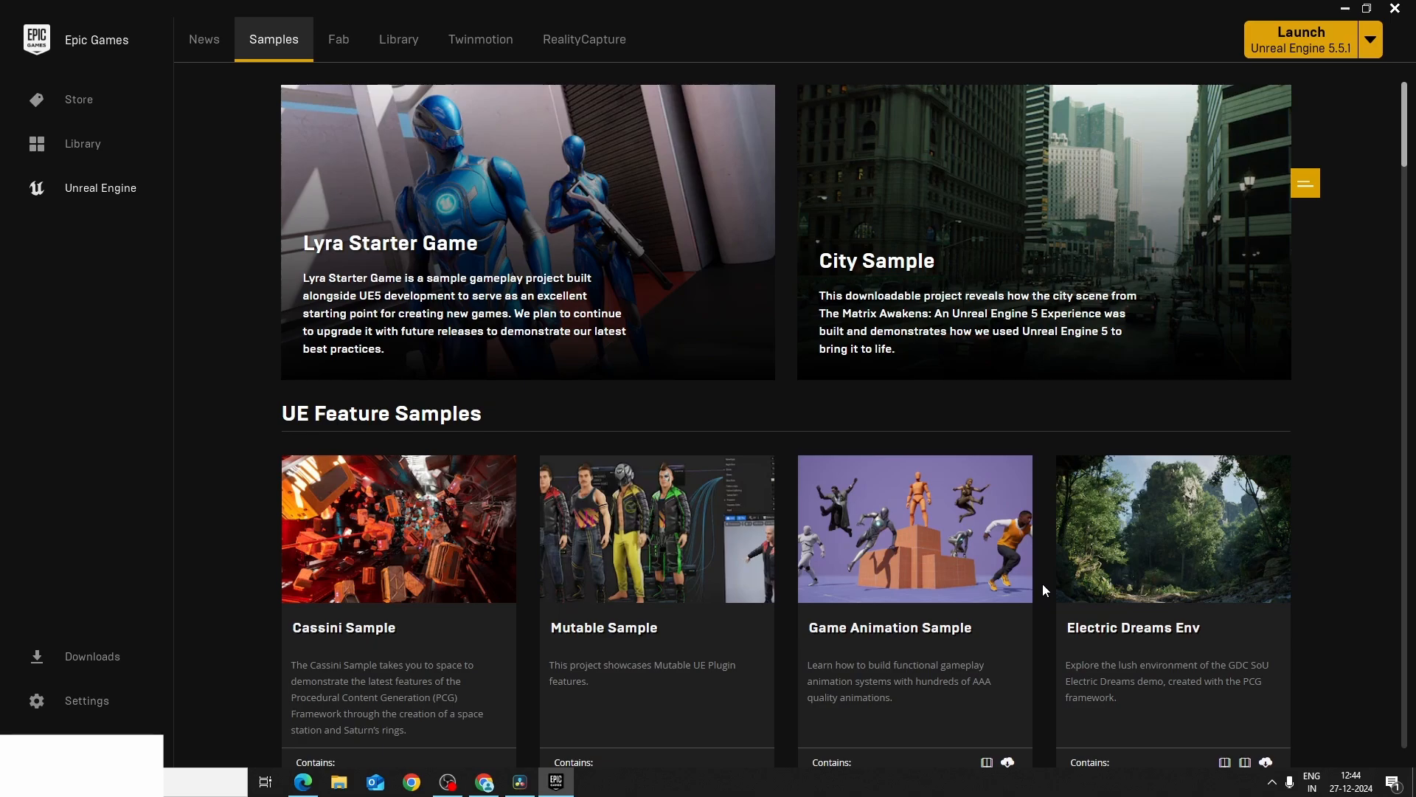
pyautogui.scroll(-4, 1043, 585)
pyautogui.scroll(4, 1044, 585)
# Step: Open the Electric Dreams Env sample's Fab listing in Edge and view its second, third and fourth preview images
pyautogui.click(1153, 544)
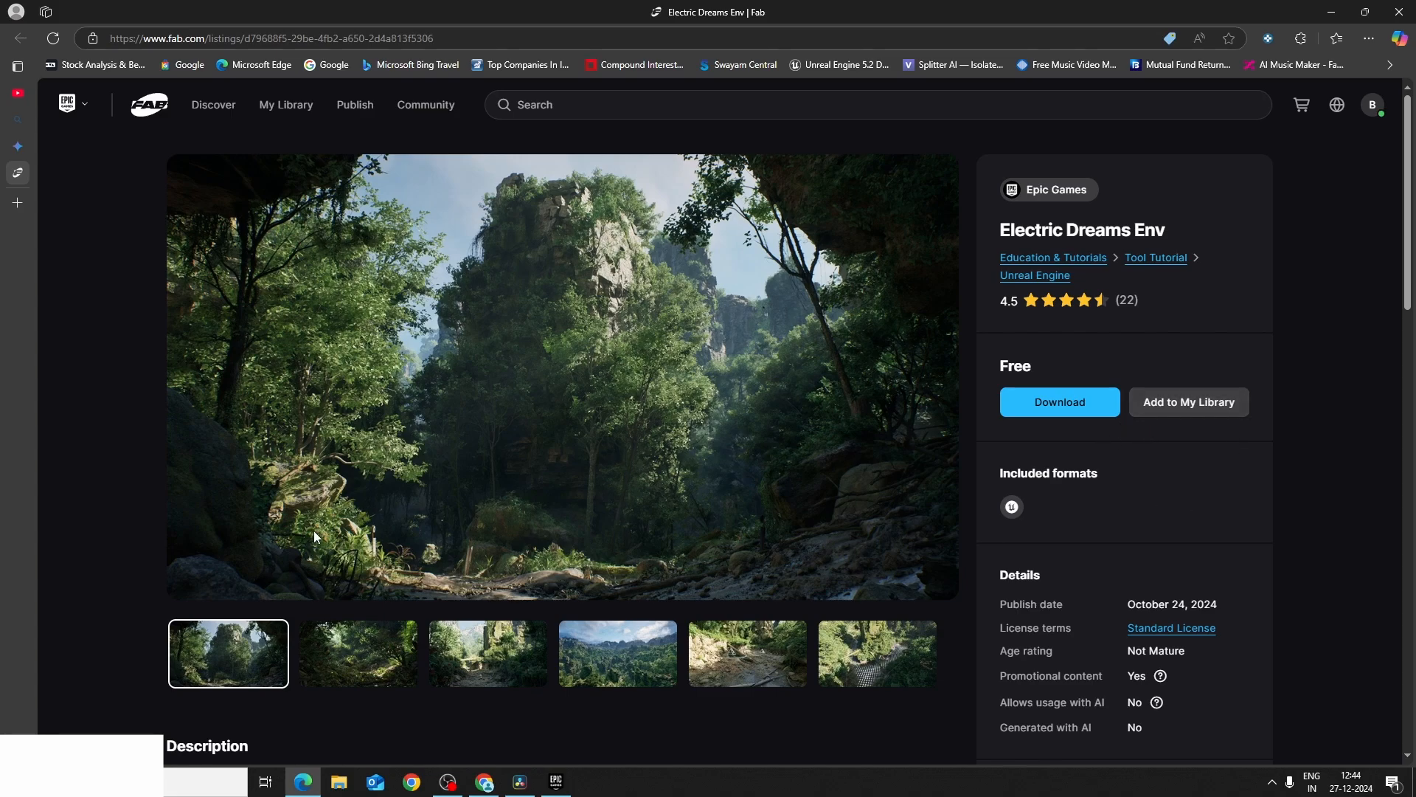
pyautogui.click(385, 654)
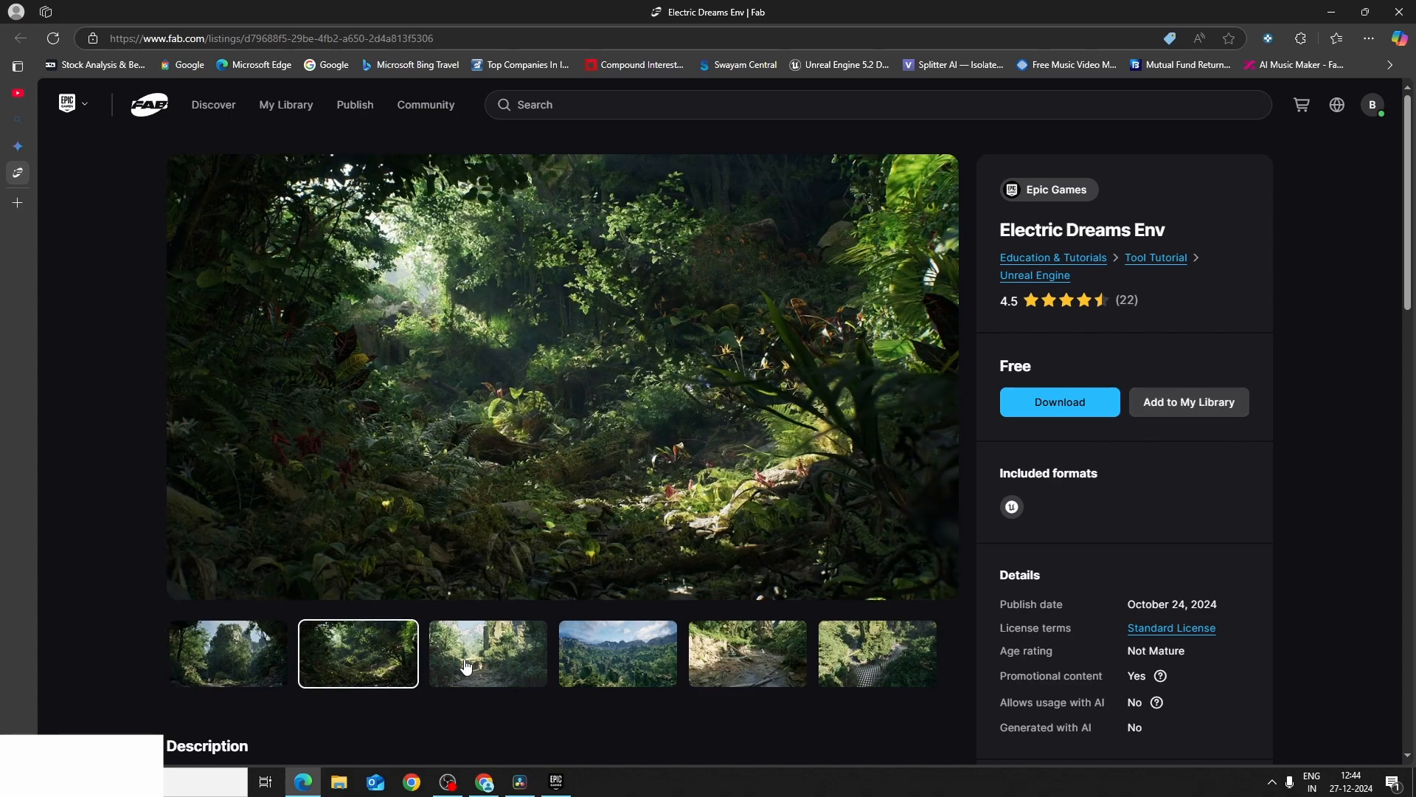
pyautogui.click(466, 666)
pyautogui.click(582, 658)
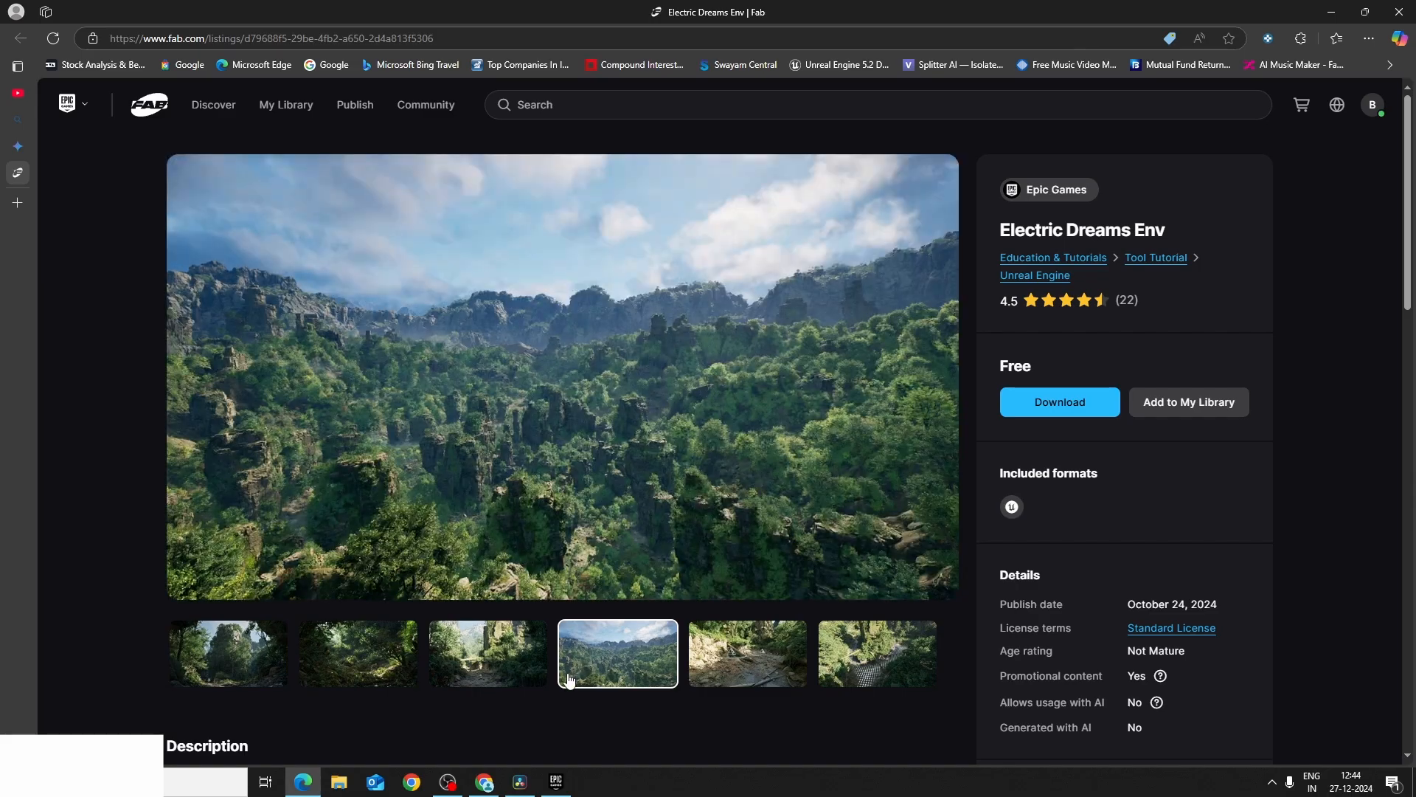
# Step: Switch back to the Epic Games Launcher and review the plugins installed for Unreal Engine 5.5.1 in the engine library
pyautogui.click(557, 781)
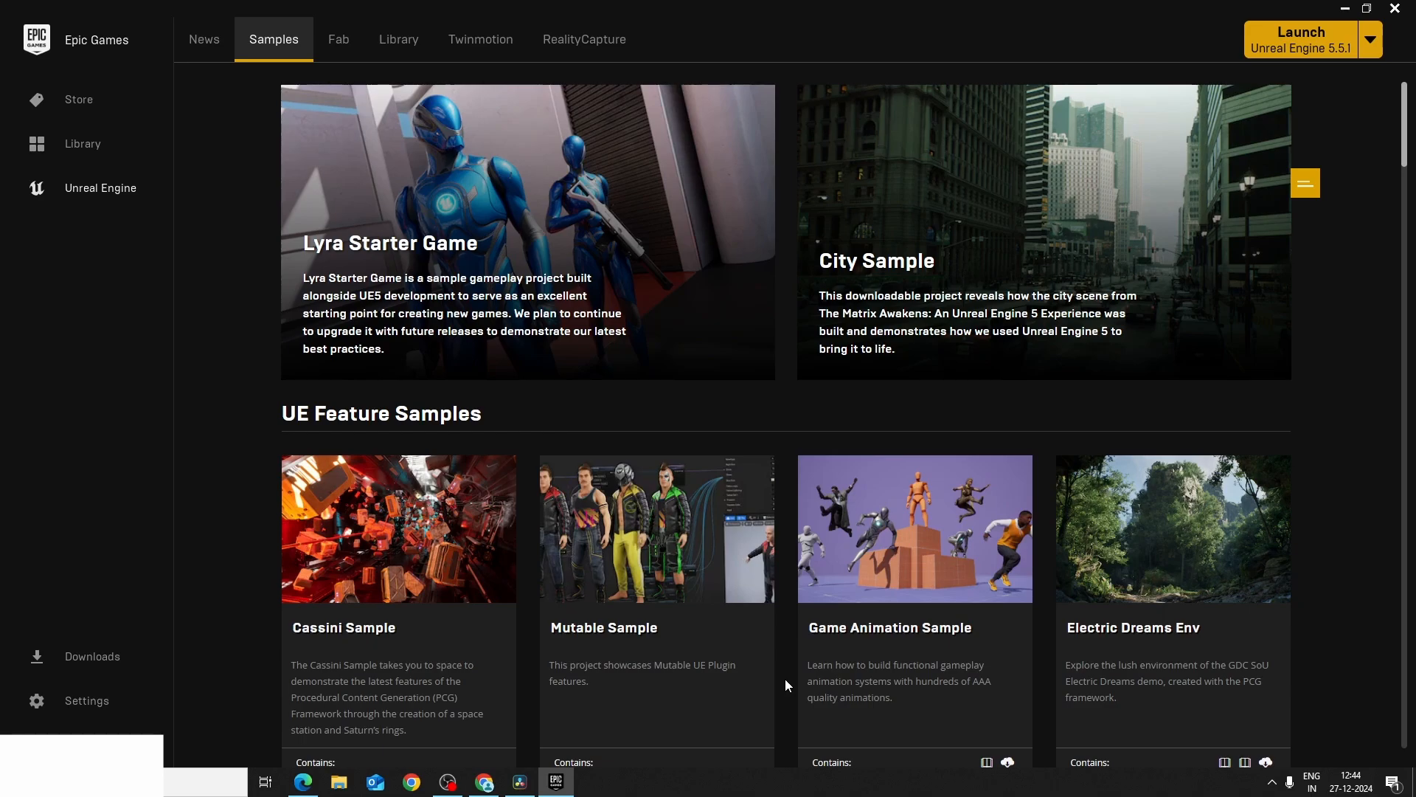
pyautogui.click(398, 39)
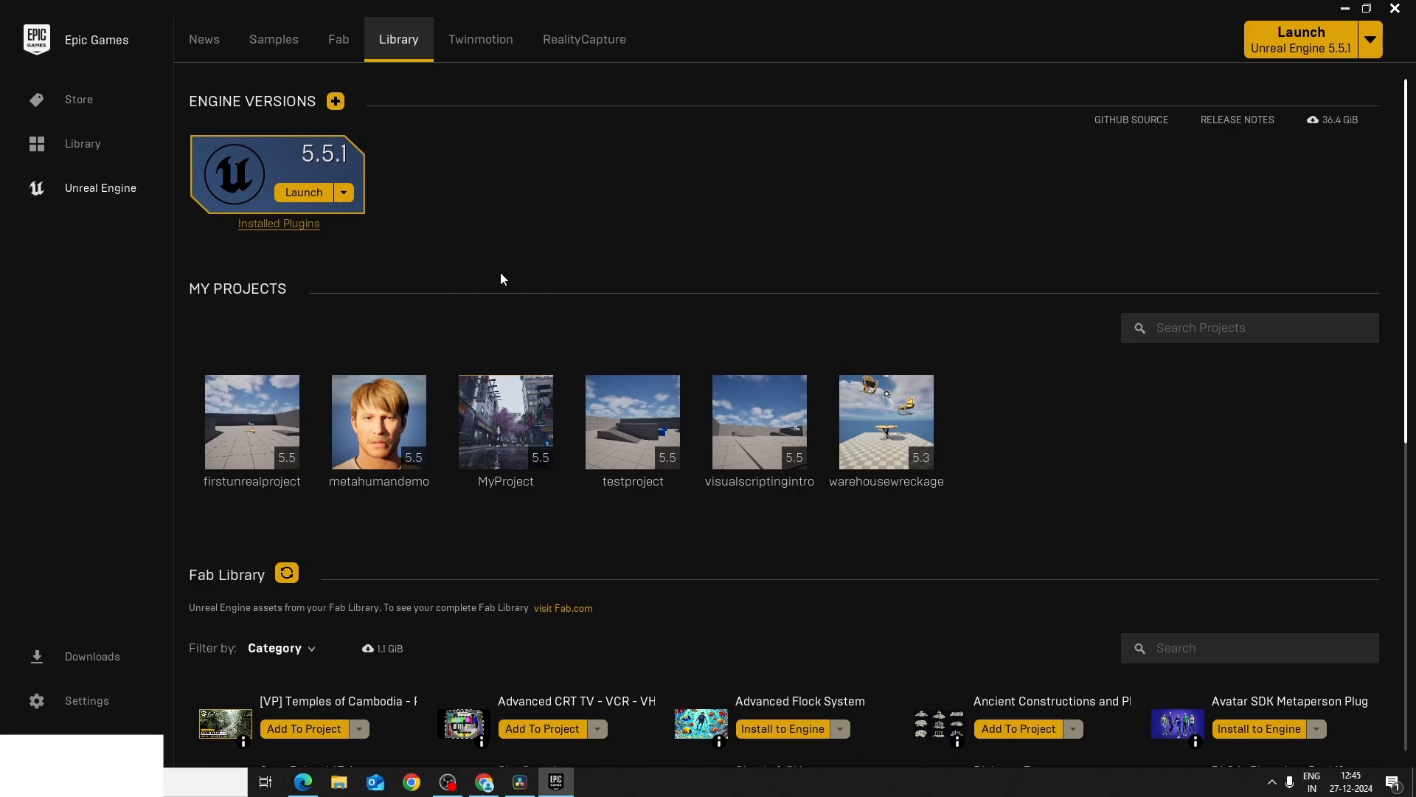
pyautogui.click(284, 224)
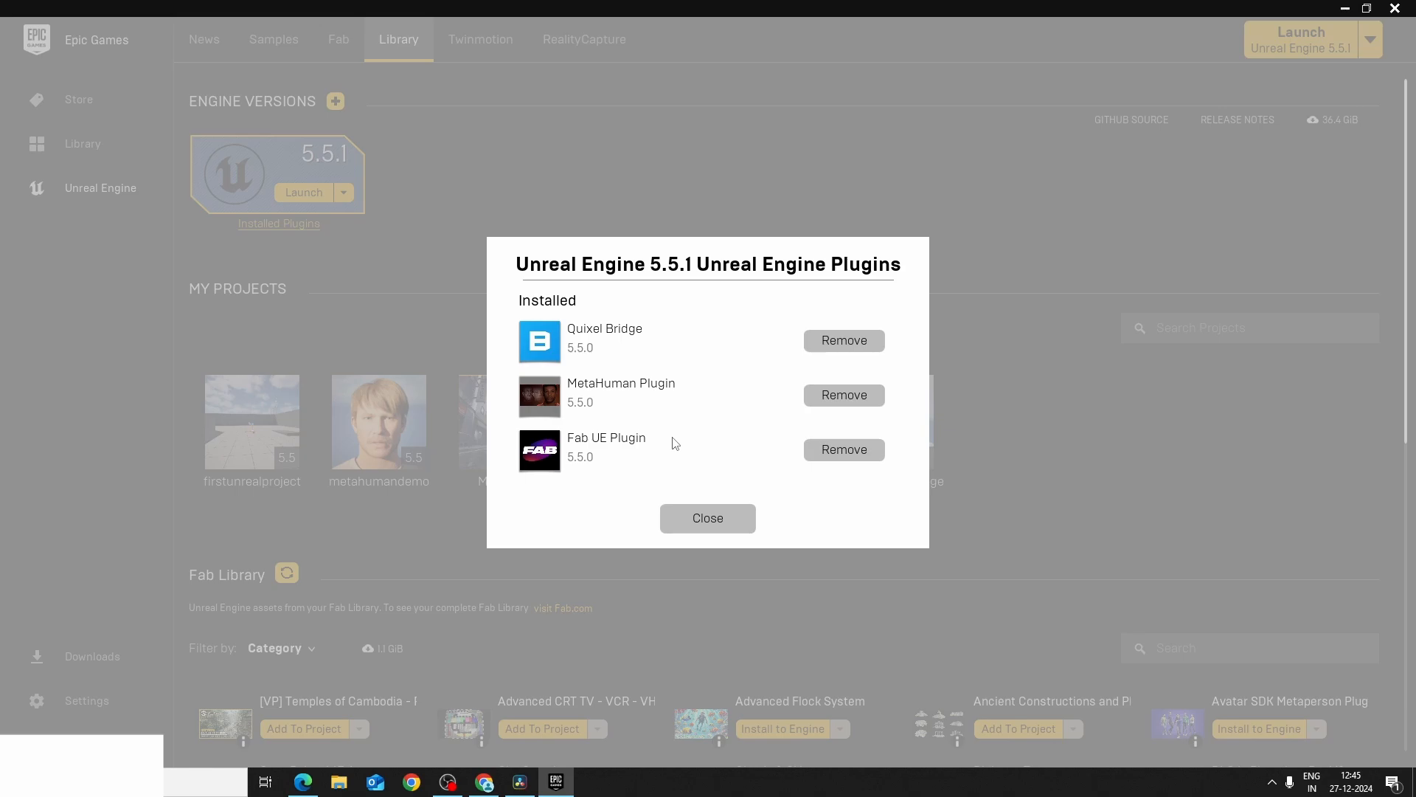
pyautogui.click(723, 527)
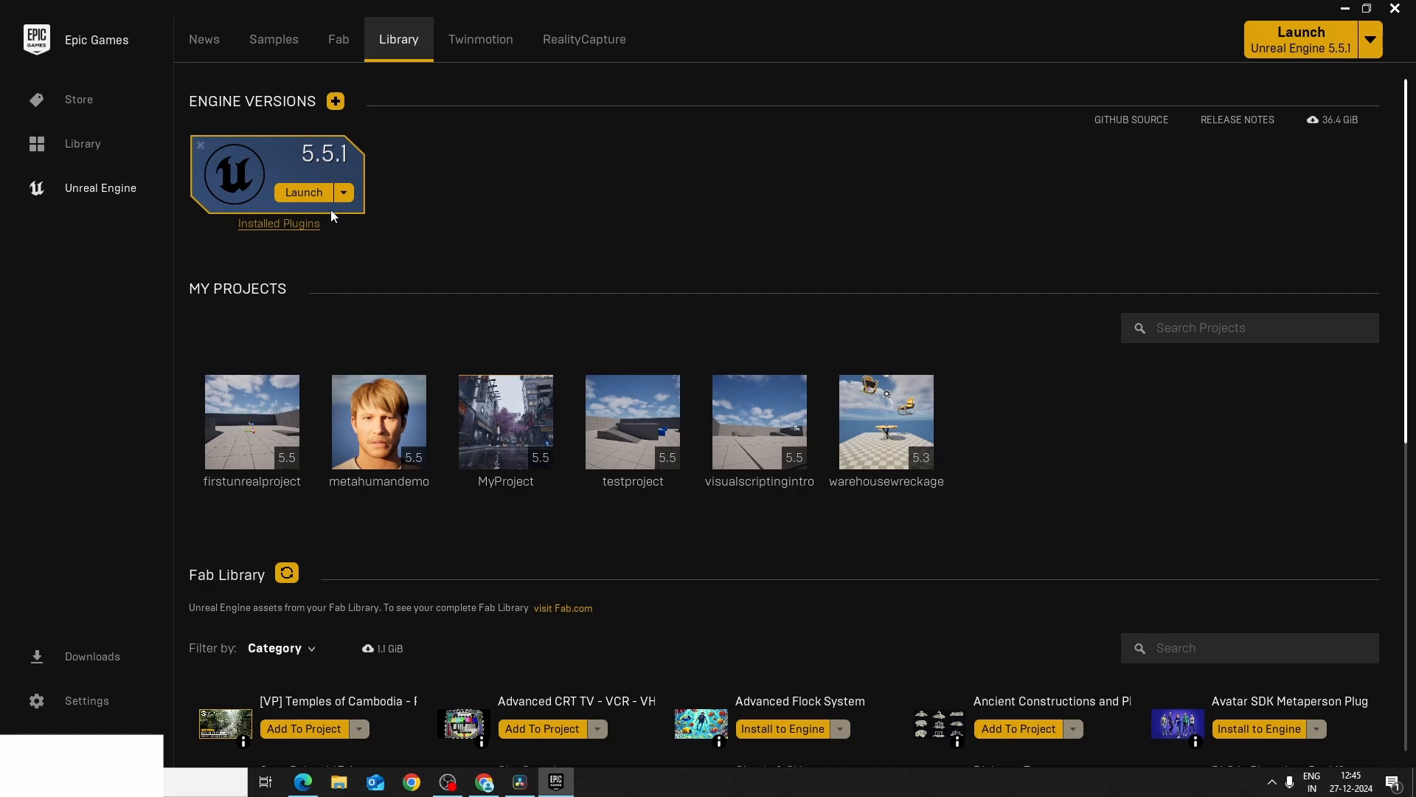
# Step: Launch Unreal Engine 5.5.1 and browse the project templates for games, film and live events, architecture, automotive and simulation
pyautogui.click(319, 192)
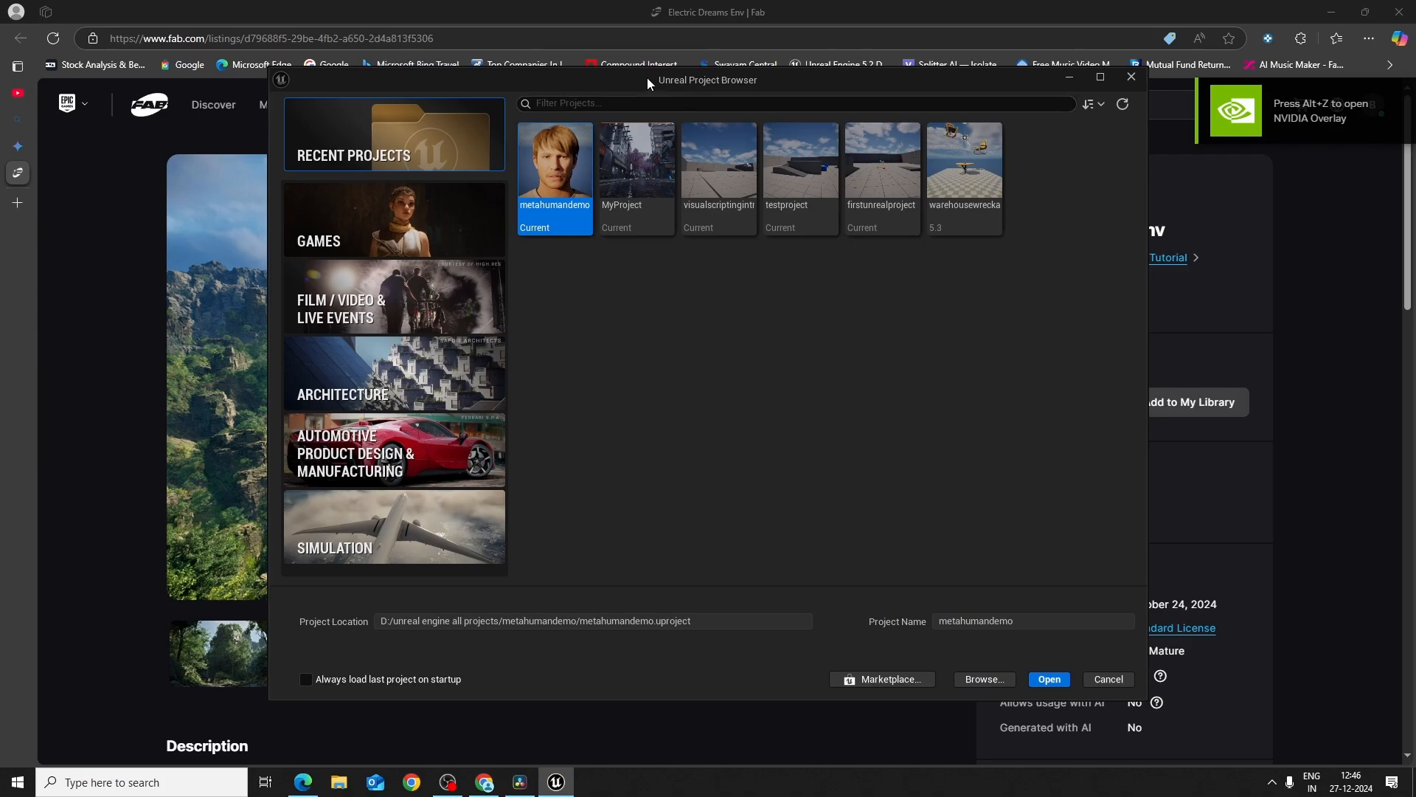
pyautogui.moveTo(641, 78); pyautogui.dragTo(628, 103)
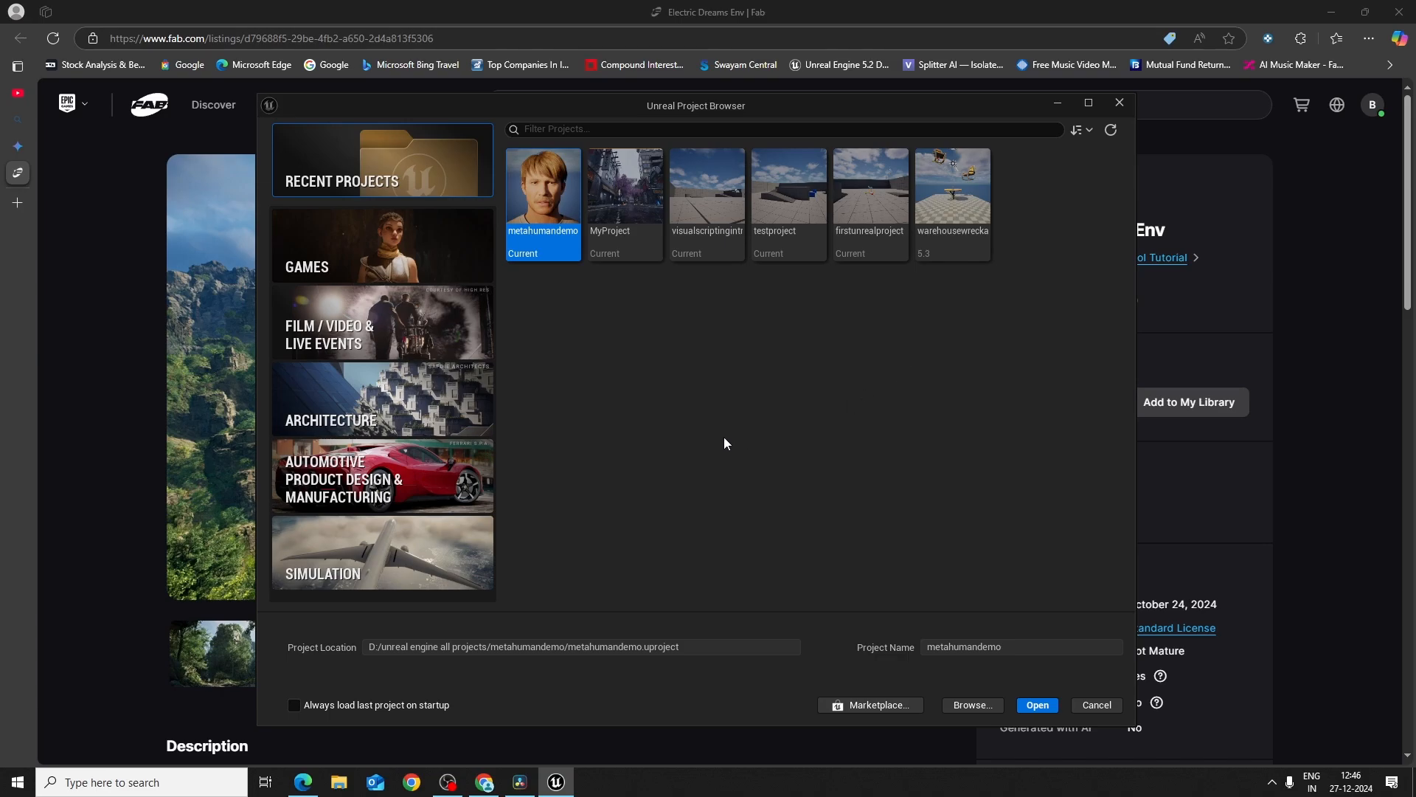
pyautogui.click(410, 255)
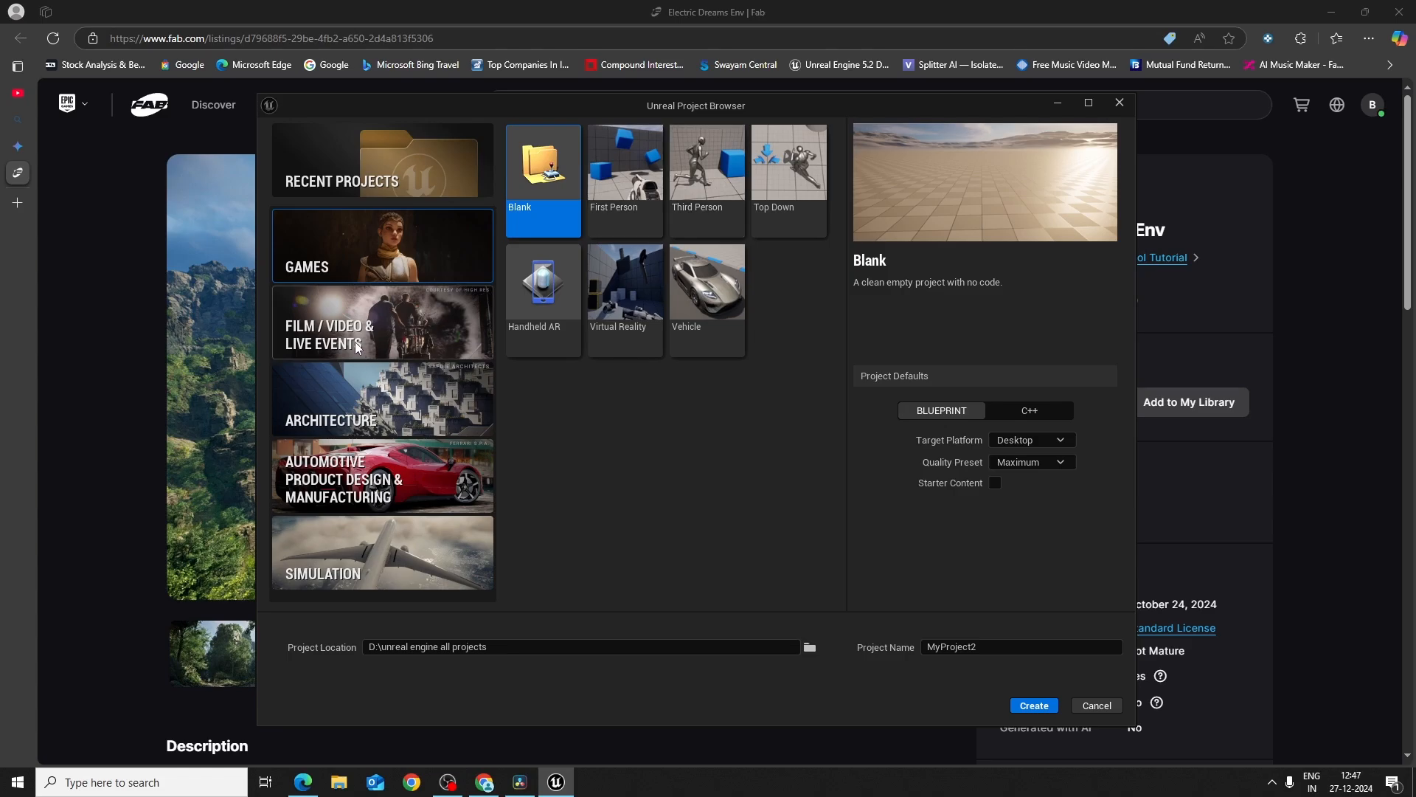
pyautogui.click(376, 342)
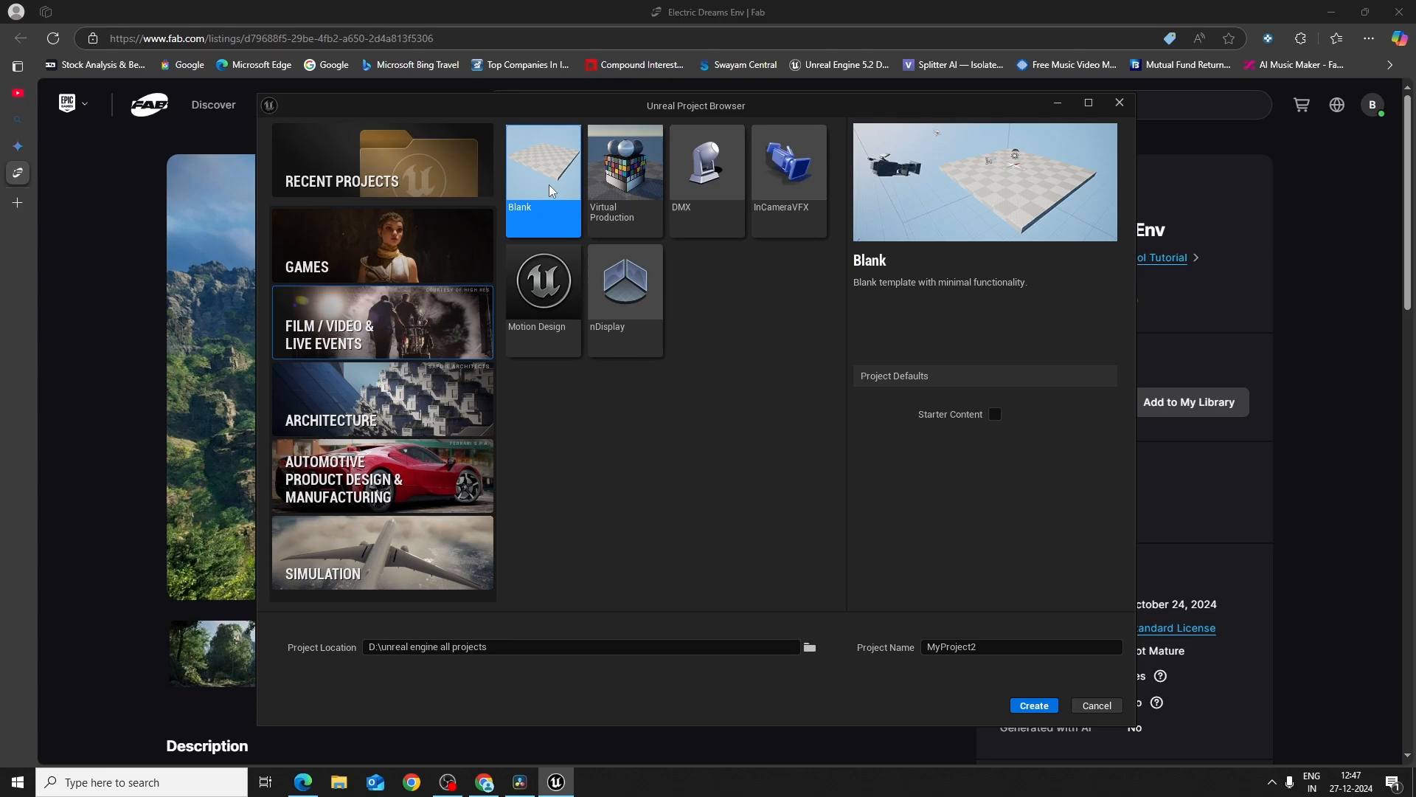
pyautogui.click(405, 417)
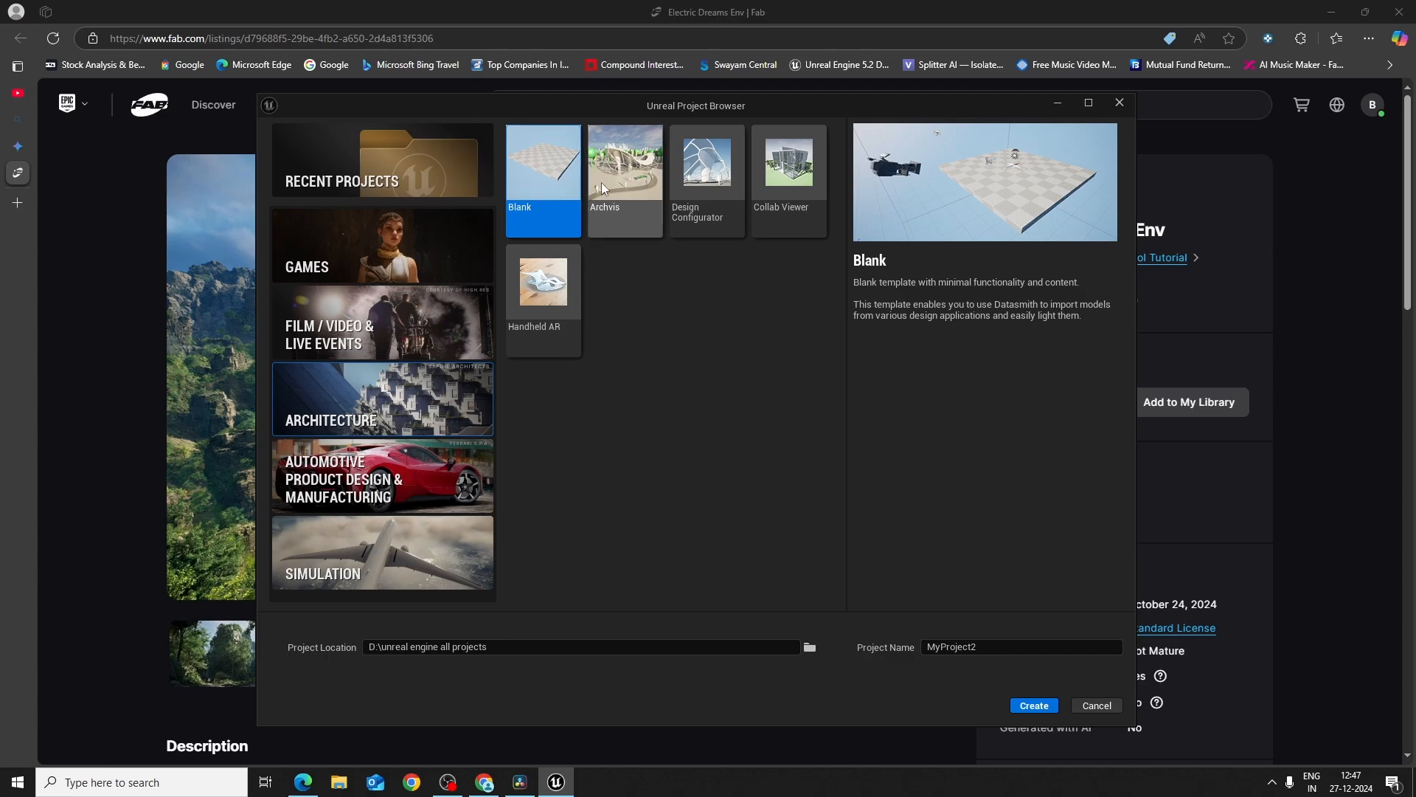
pyautogui.click(355, 488)
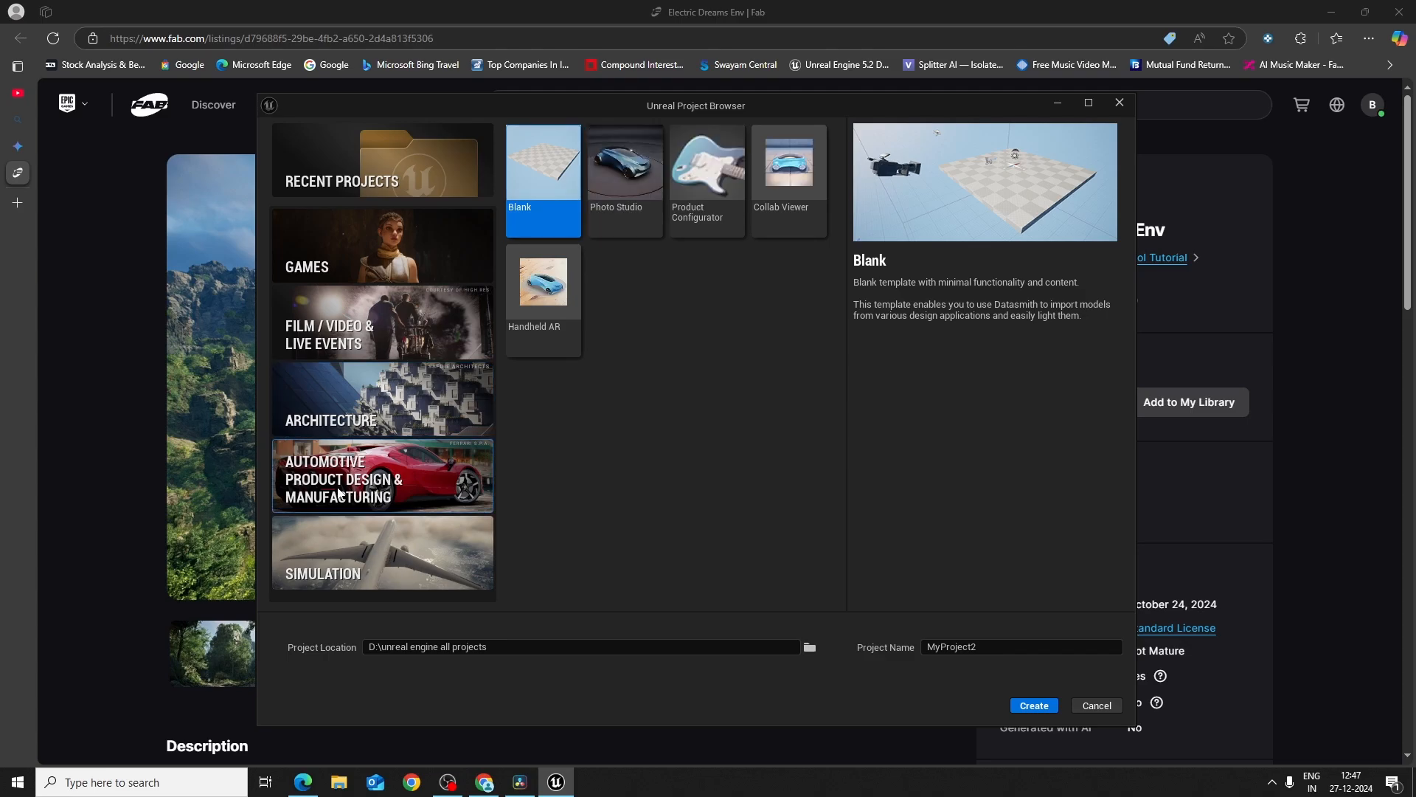
pyautogui.click(413, 576)
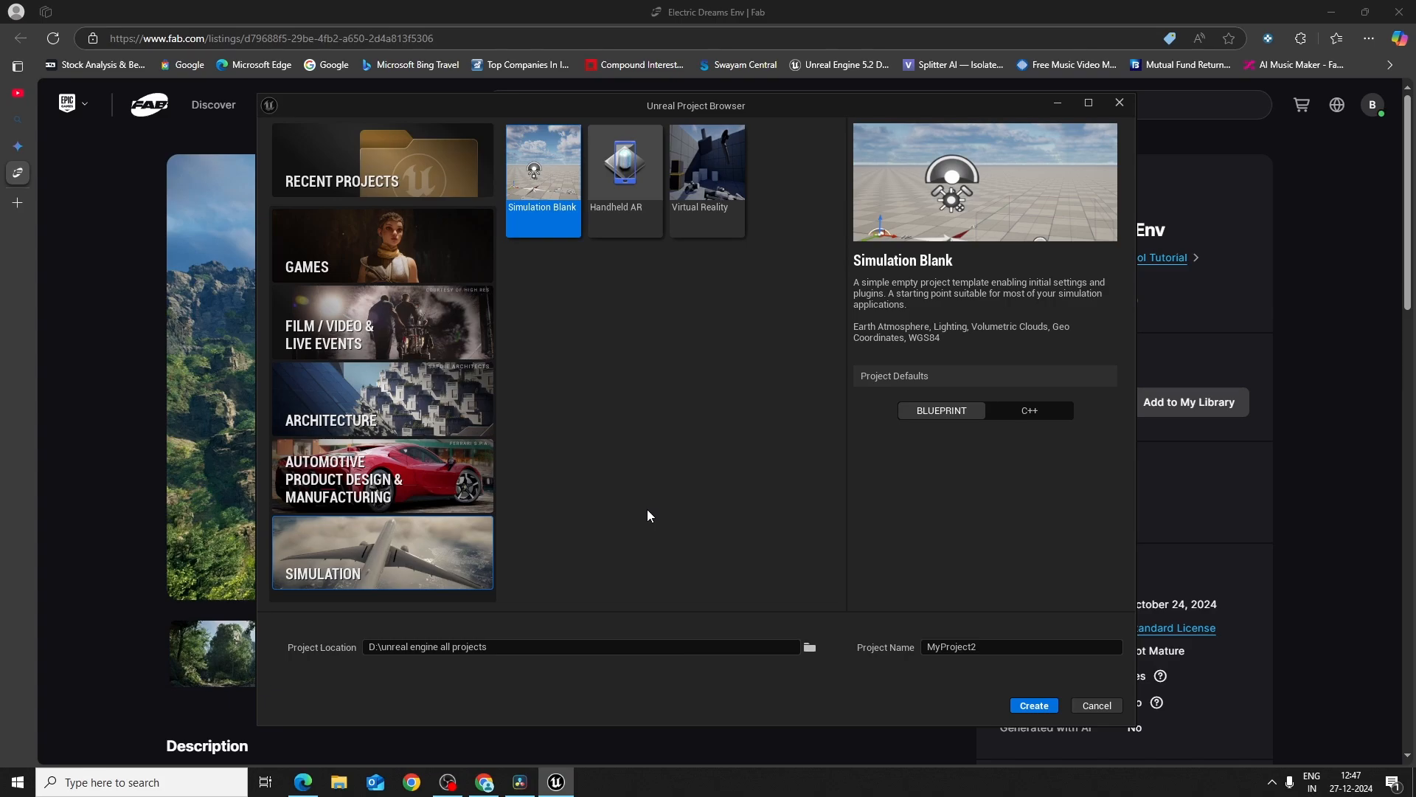
# Step: Choose the Third Person game template, try C++ before settling on Blueprint, and include Starter Content
pyautogui.click(369, 267)
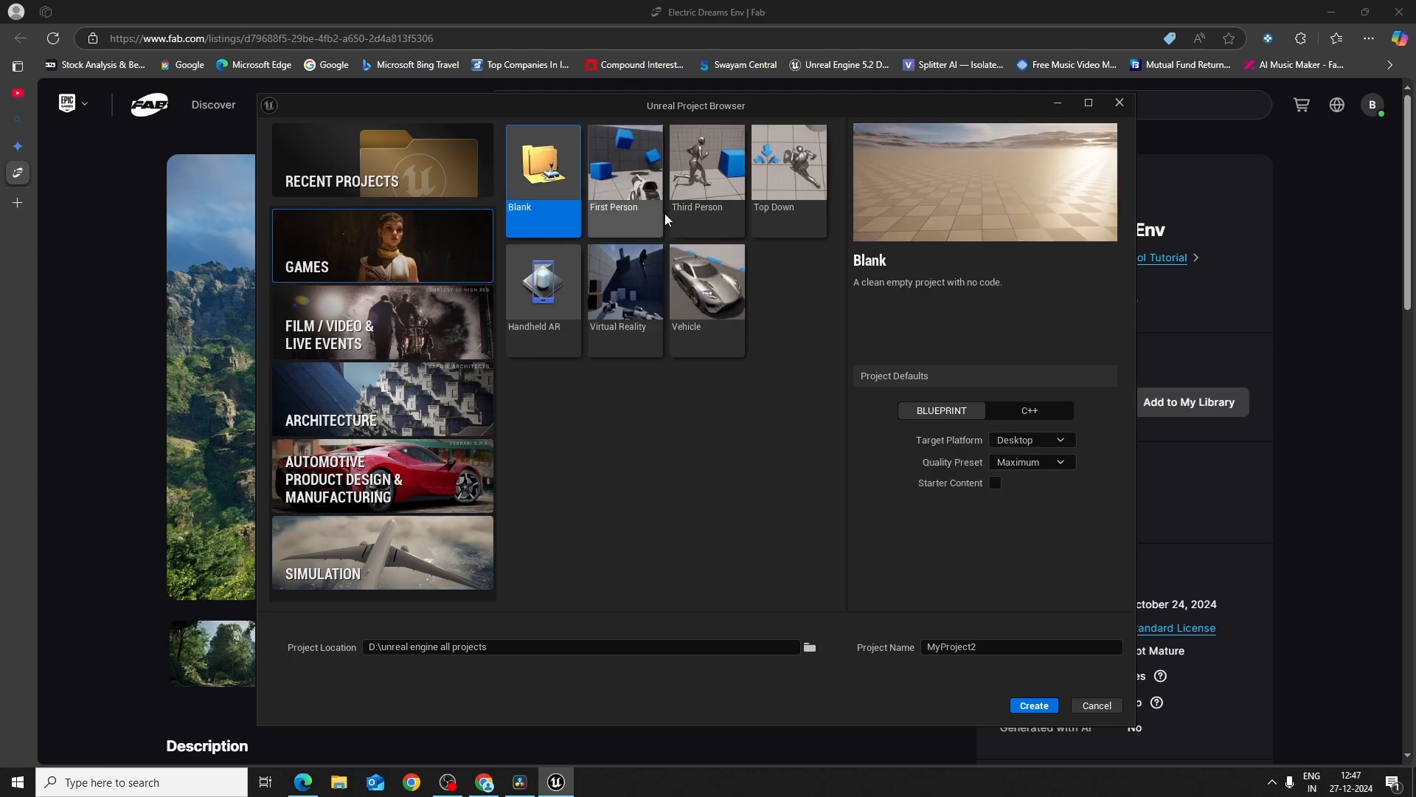
pyautogui.click(706, 204)
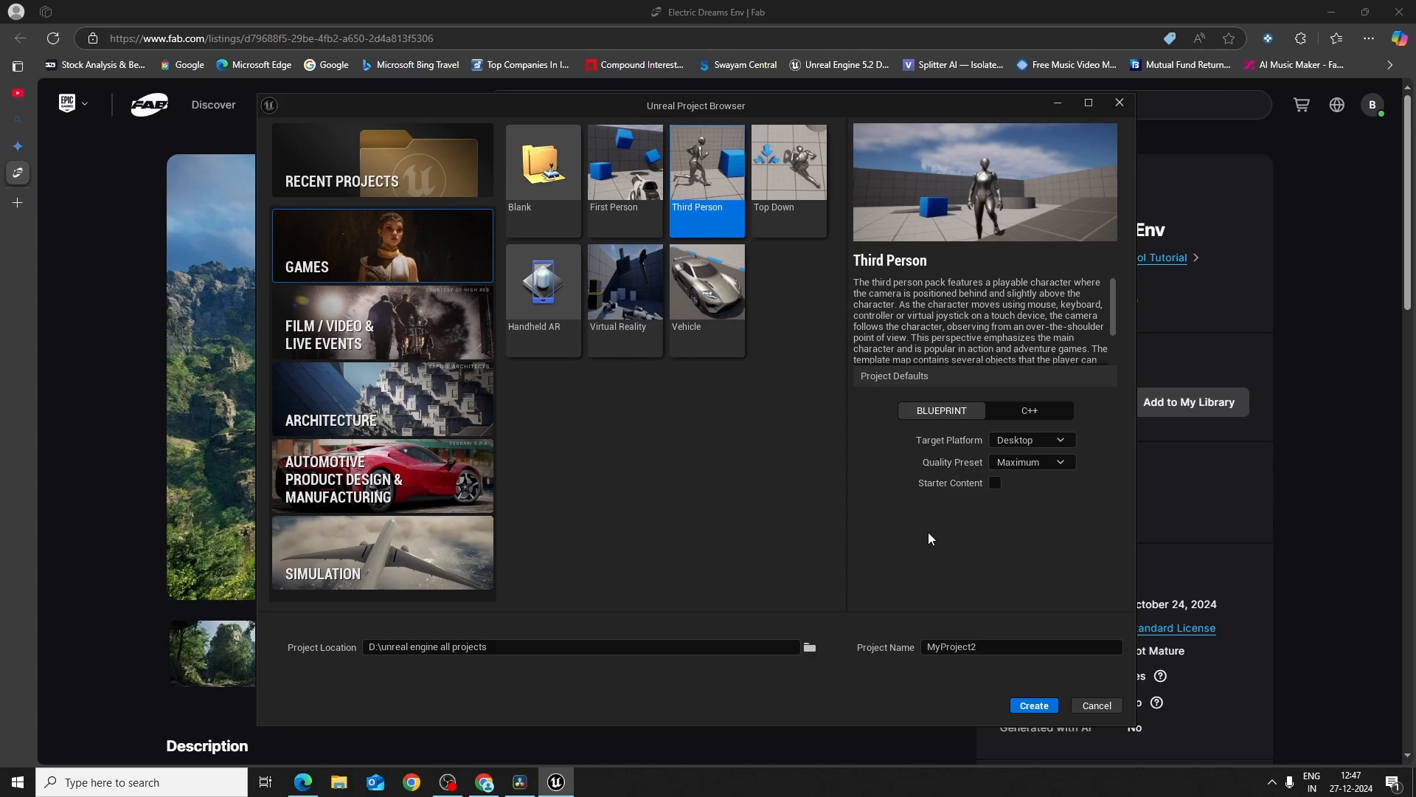
pyautogui.click(1022, 419)
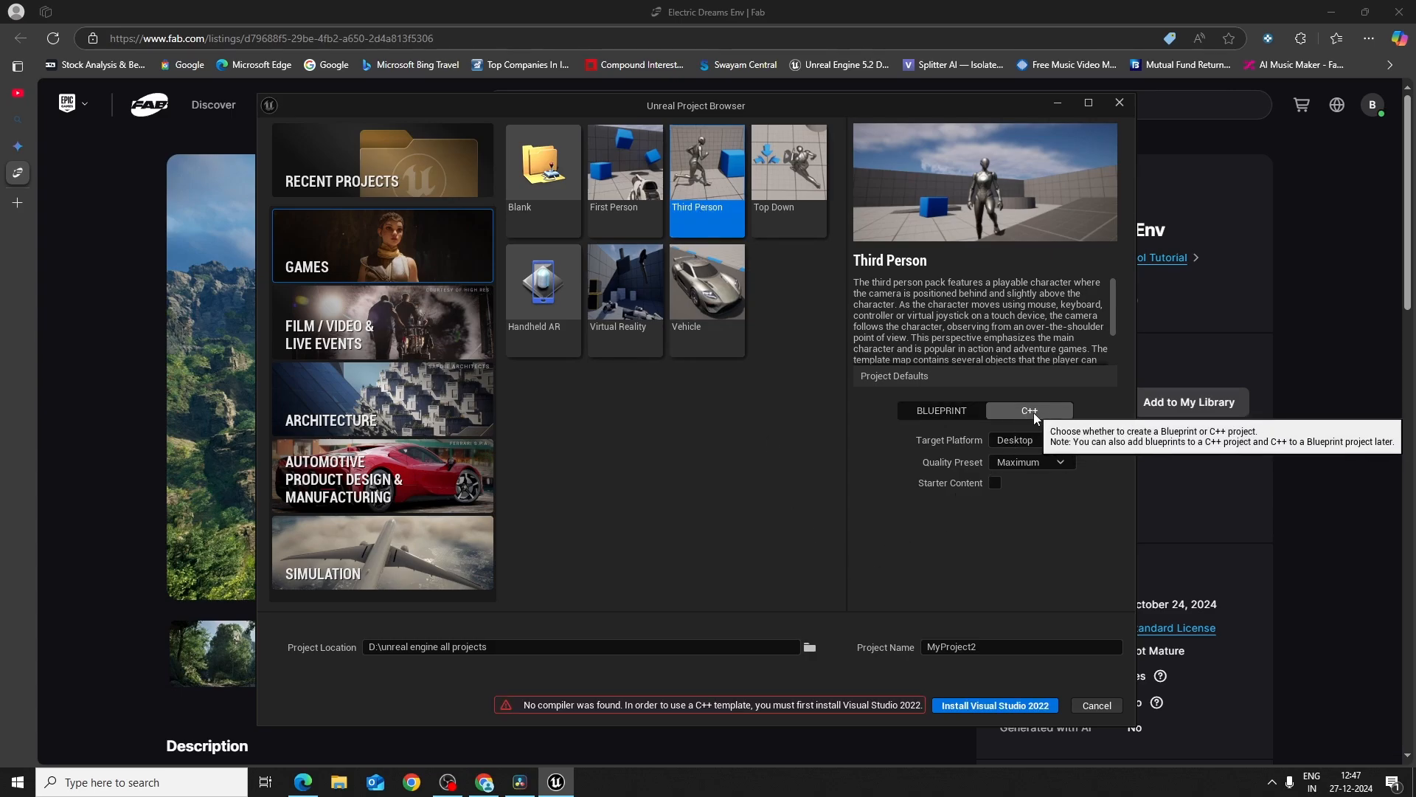
pyautogui.click(947, 413)
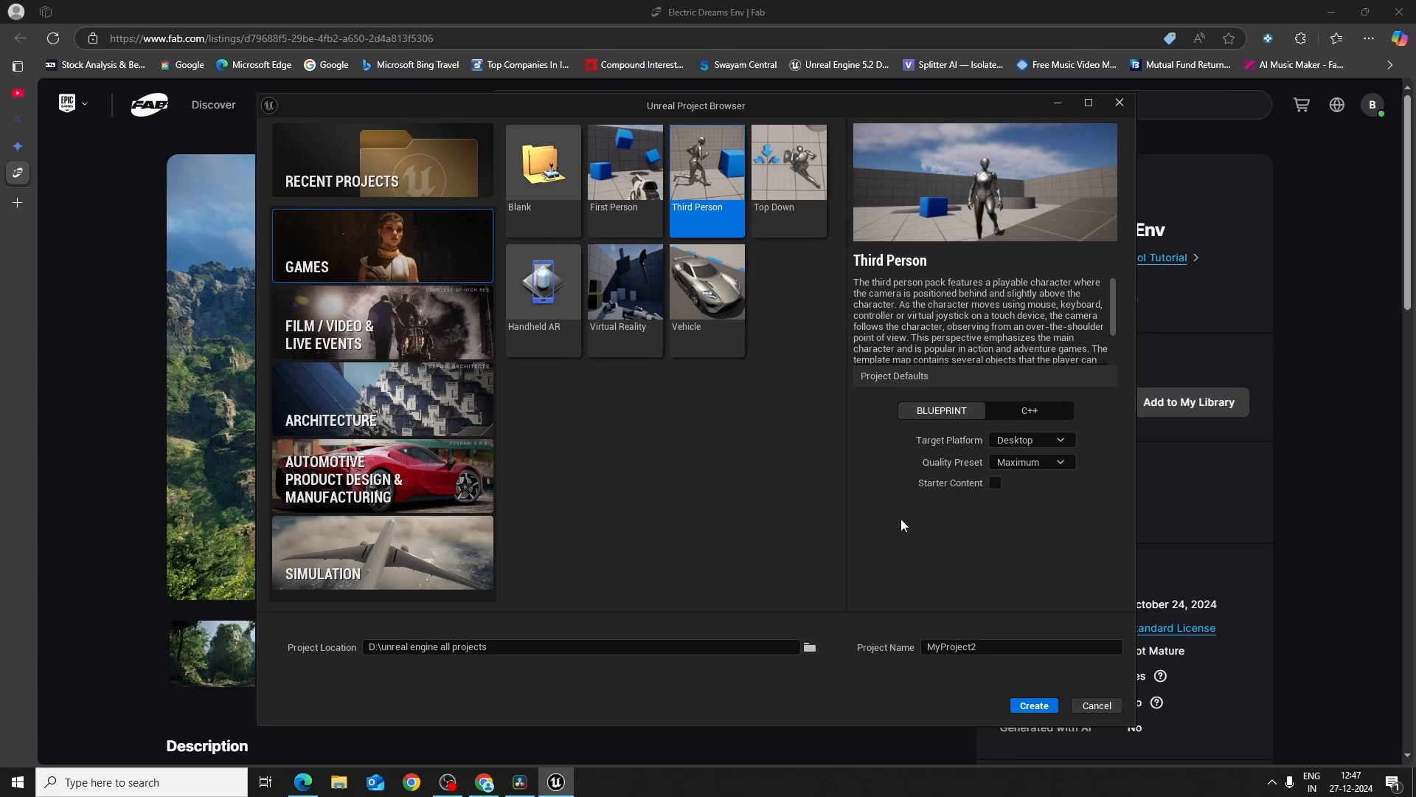
pyautogui.click(994, 482)
# Step: Name the project firstprojectinunreal, create it, and dismiss the new plugins notice
pyautogui.doubleClick(987, 647)
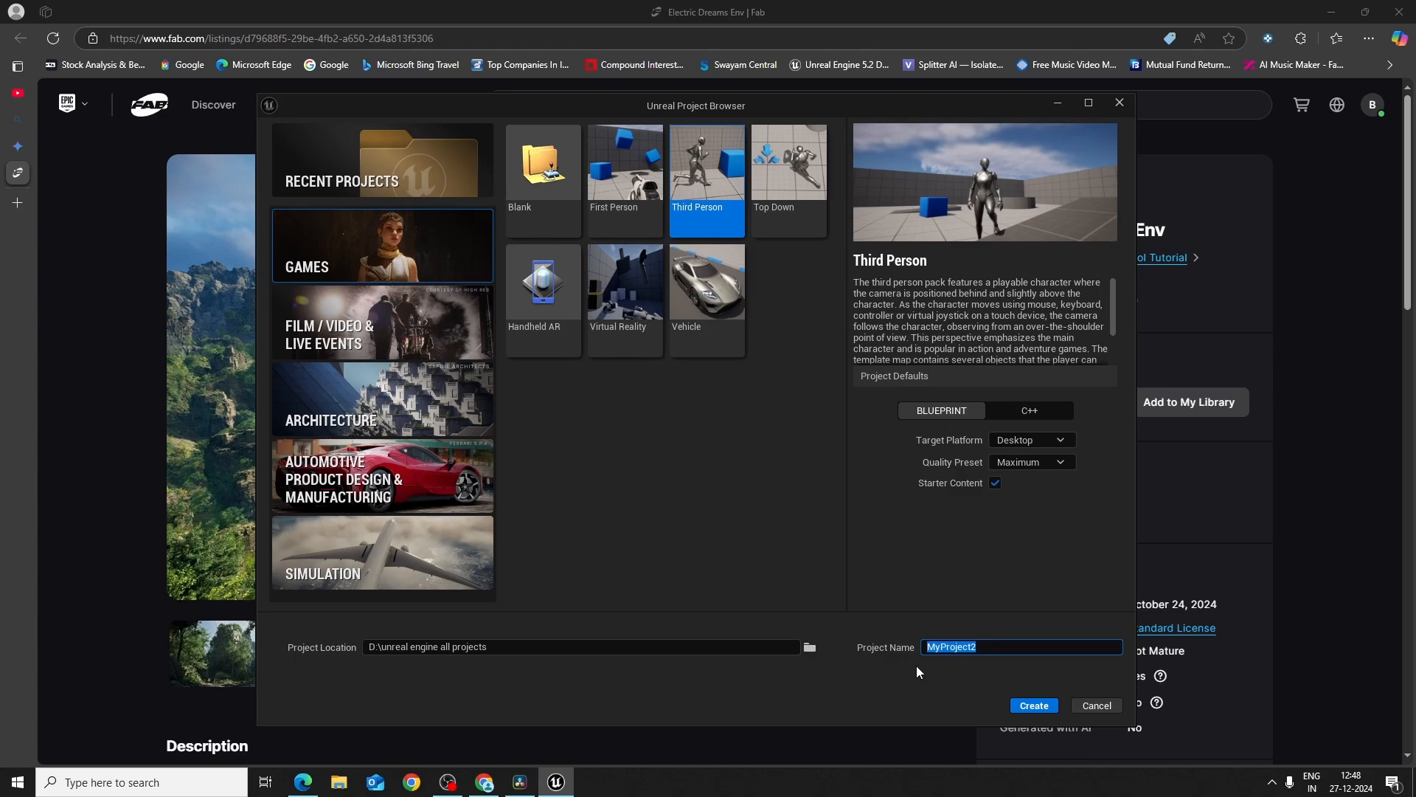
pyautogui.press('BackSpace')
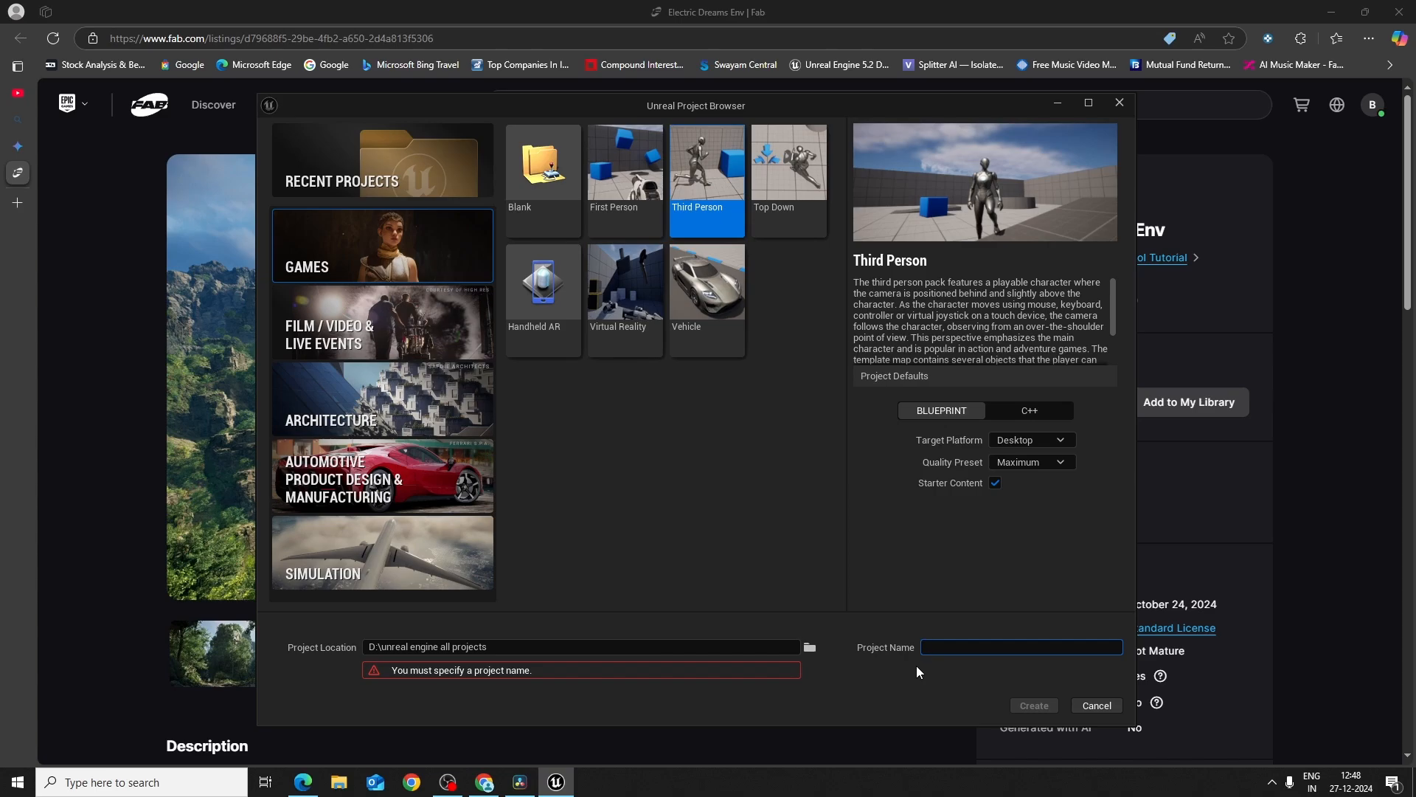
pyautogui.write('firs')
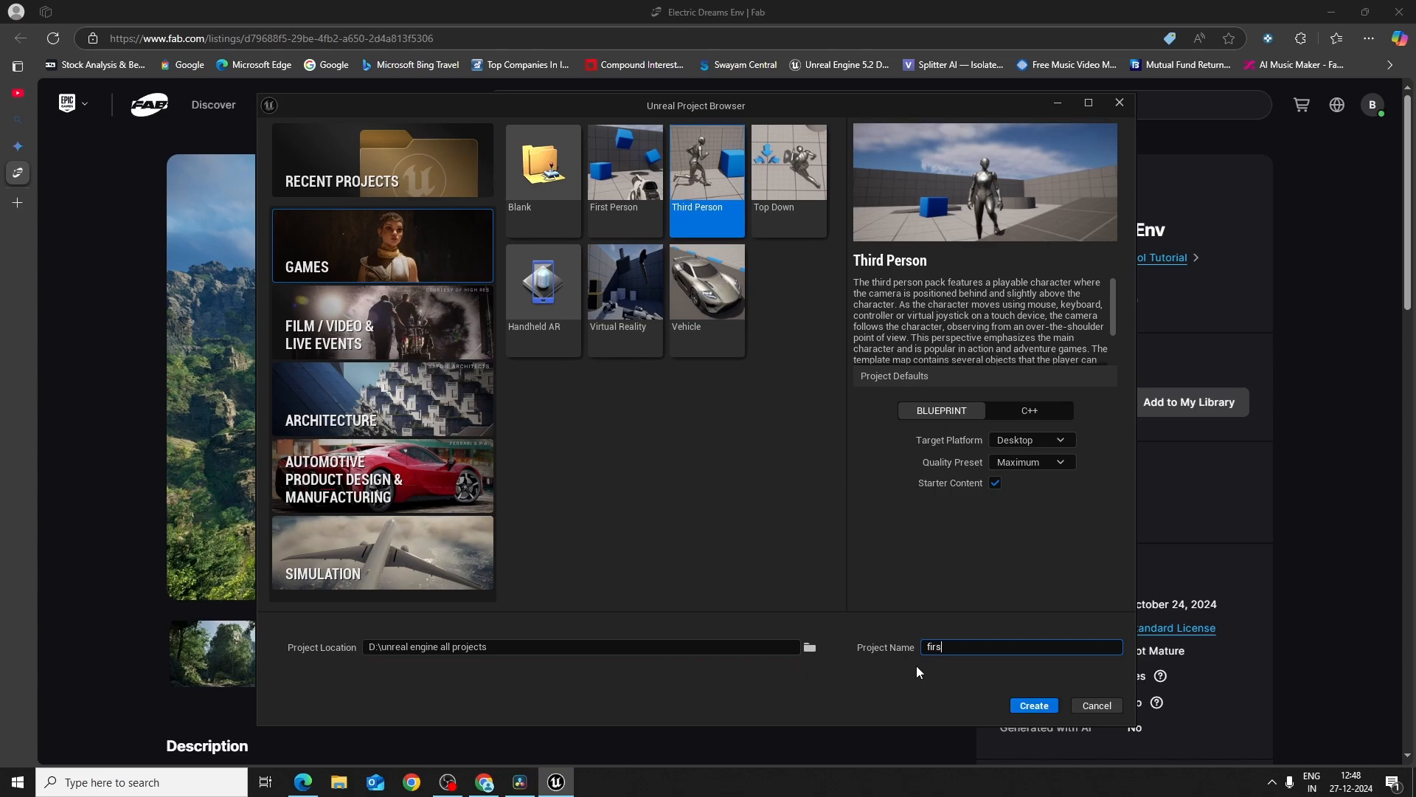
pyautogui.write('tprojectinunreal')
pyautogui.click(962, 573)
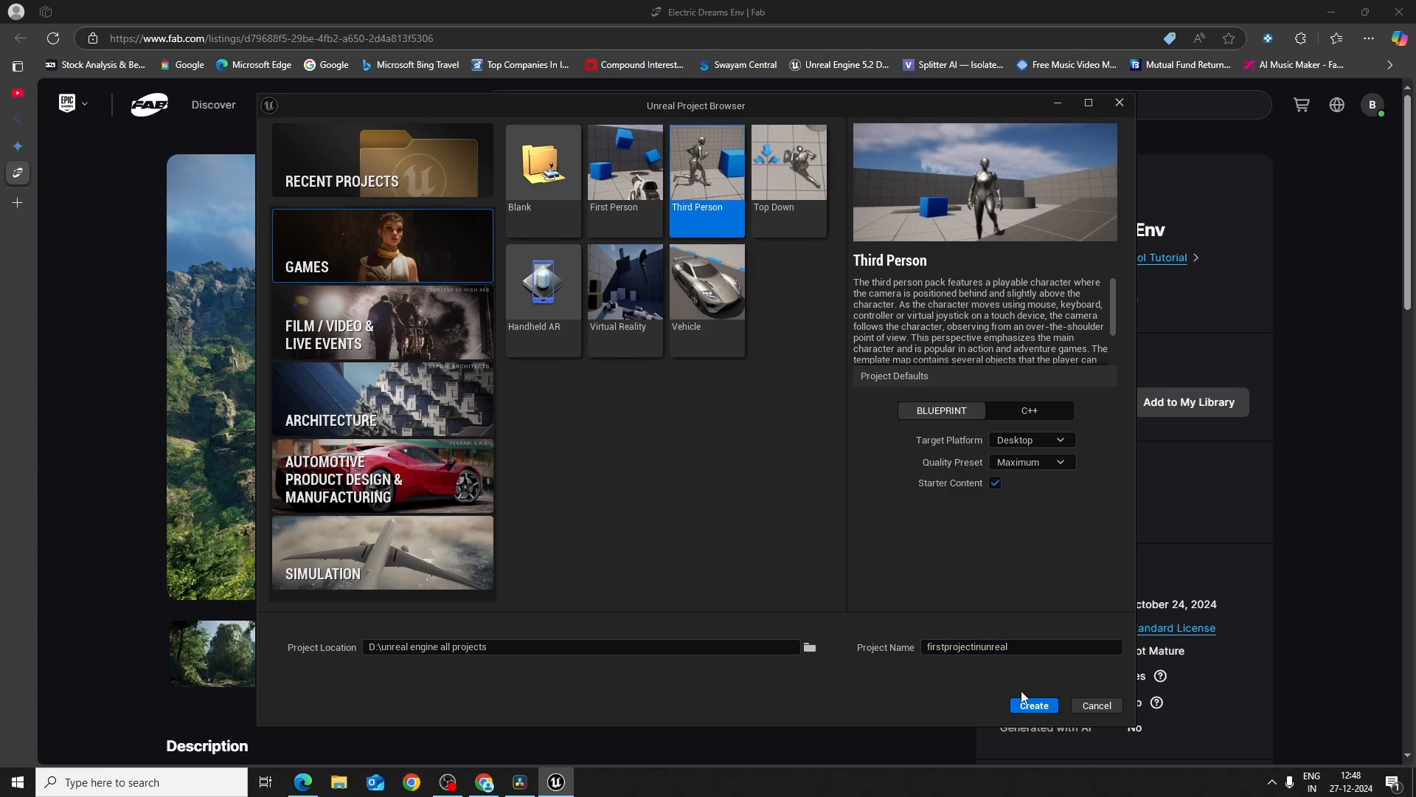
pyautogui.click(1032, 706)
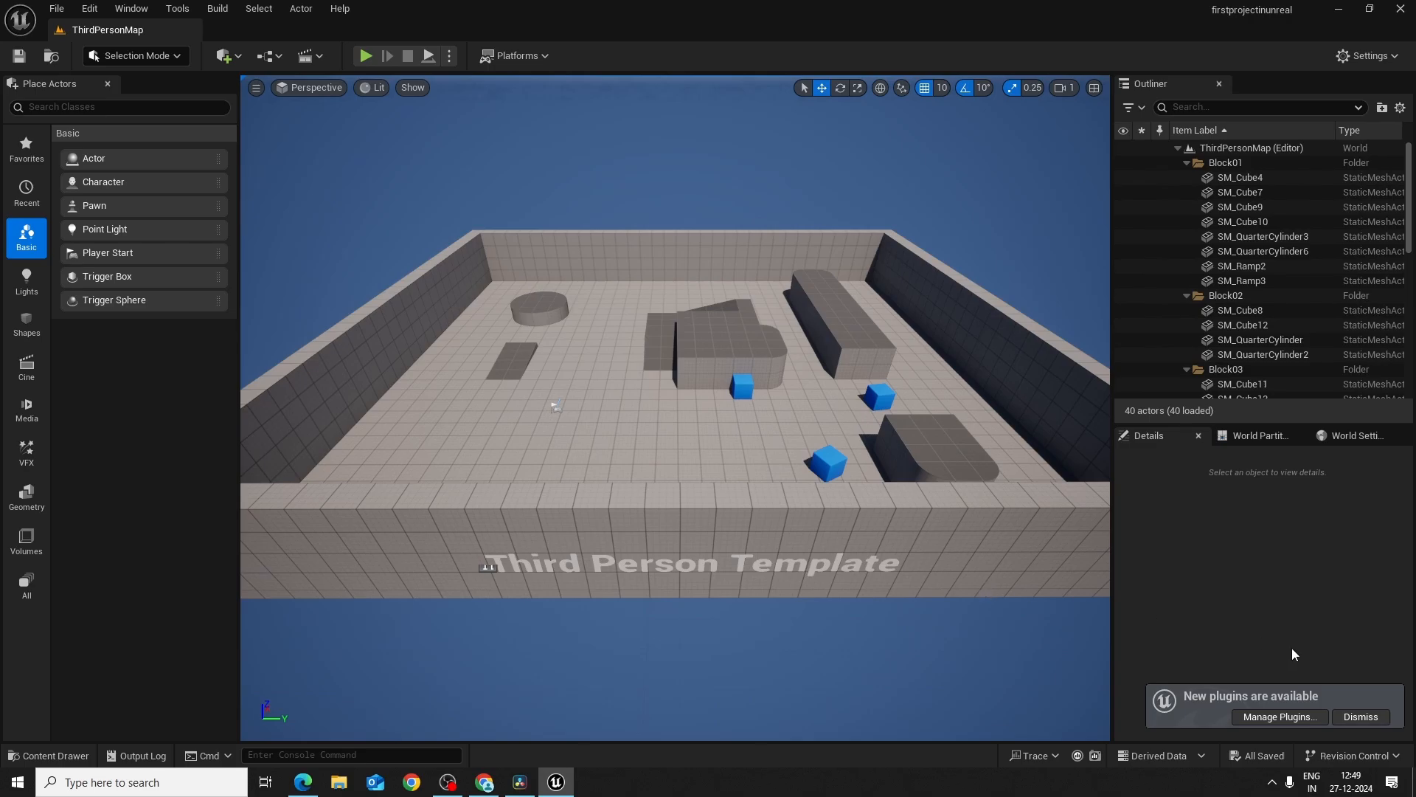
pyautogui.click(1360, 716)
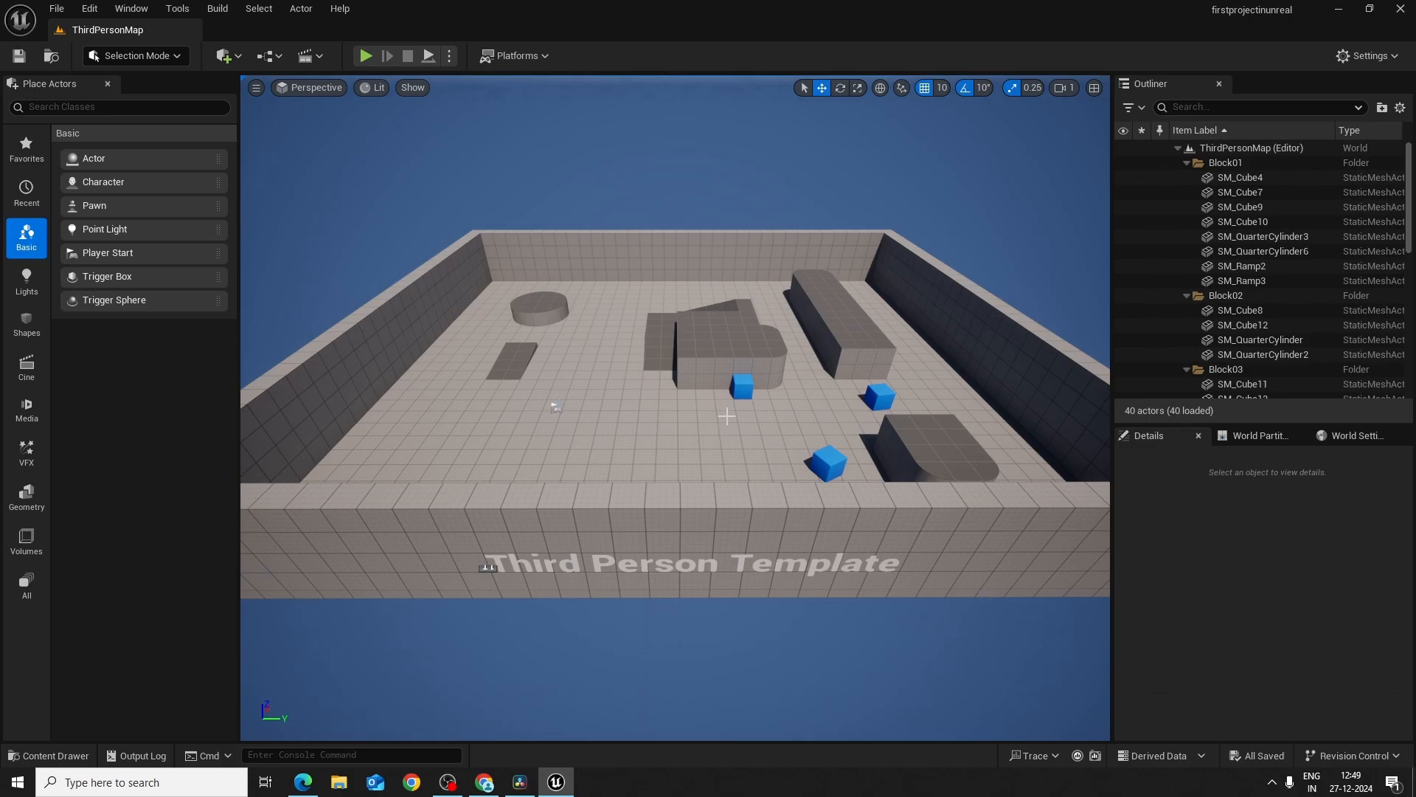
# Step: Fly the camera through the Third Person map to examine its ramps, blocks, blue cubes and player start
pyautogui.moveTo(720, 437); pyautogui.dragTo(738, 328, button='right')
pyautogui.press('w')
pyautogui.press('d')
pyautogui.press('s')
pyautogui.press('w')
pyautogui.press('s')
pyautogui.press('a')
pyautogui.press('w')
pyautogui.press('s')
pyautogui.press('d')
pyautogui.press('a')
pyautogui.press('s')
pyautogui.press('s')
pyautogui.press('a')
pyautogui.press('d')
pyautogui.press('a')
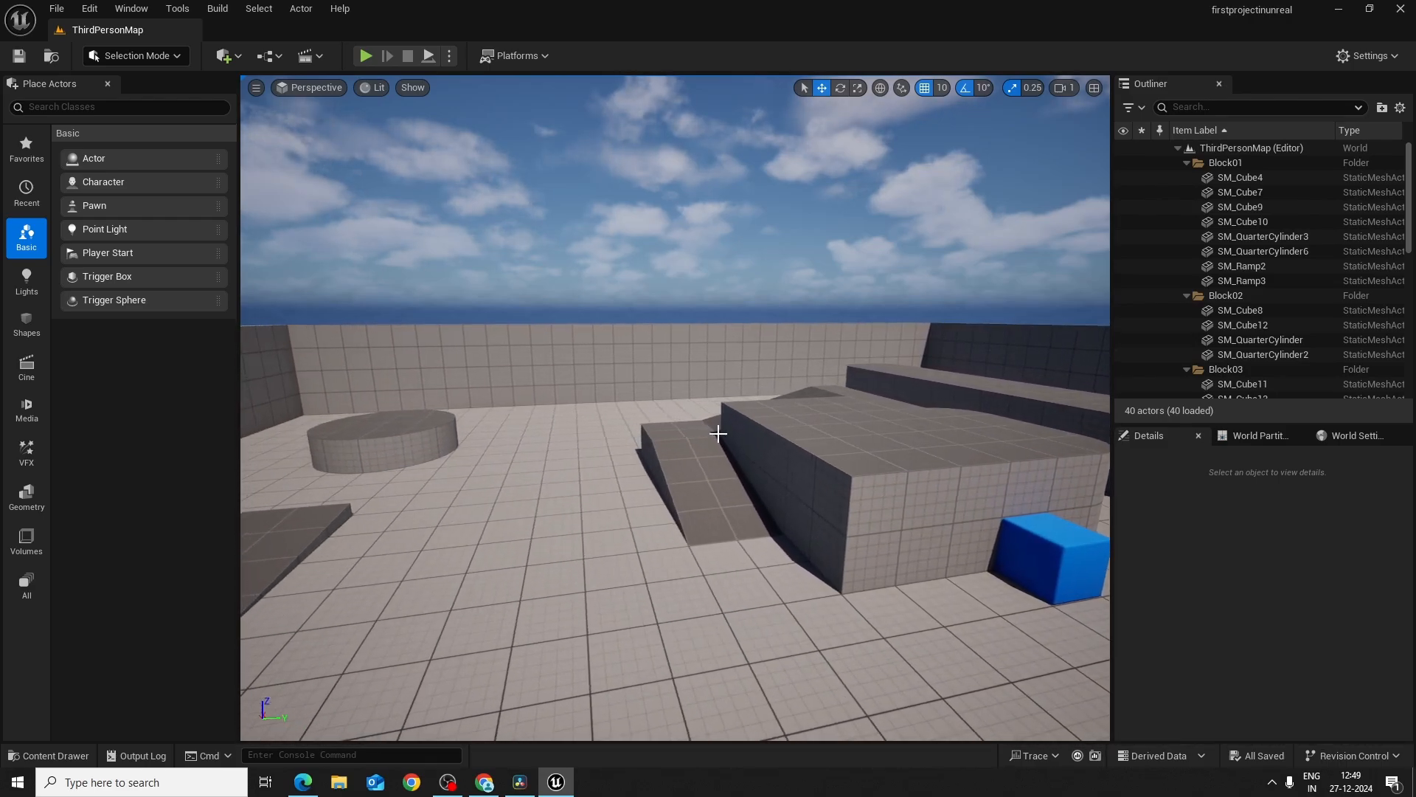
pyautogui.press('s')
pyautogui.moveTo(738, 329); pyautogui.dragTo(745, 357, button='right')
pyautogui.press('d')
pyautogui.press('a')
pyautogui.press('w')
pyautogui.press('w')
pyautogui.press('a')
pyautogui.press('d')
pyautogui.press('s')
pyautogui.press('w')
pyautogui.press('s')
pyautogui.press('e')
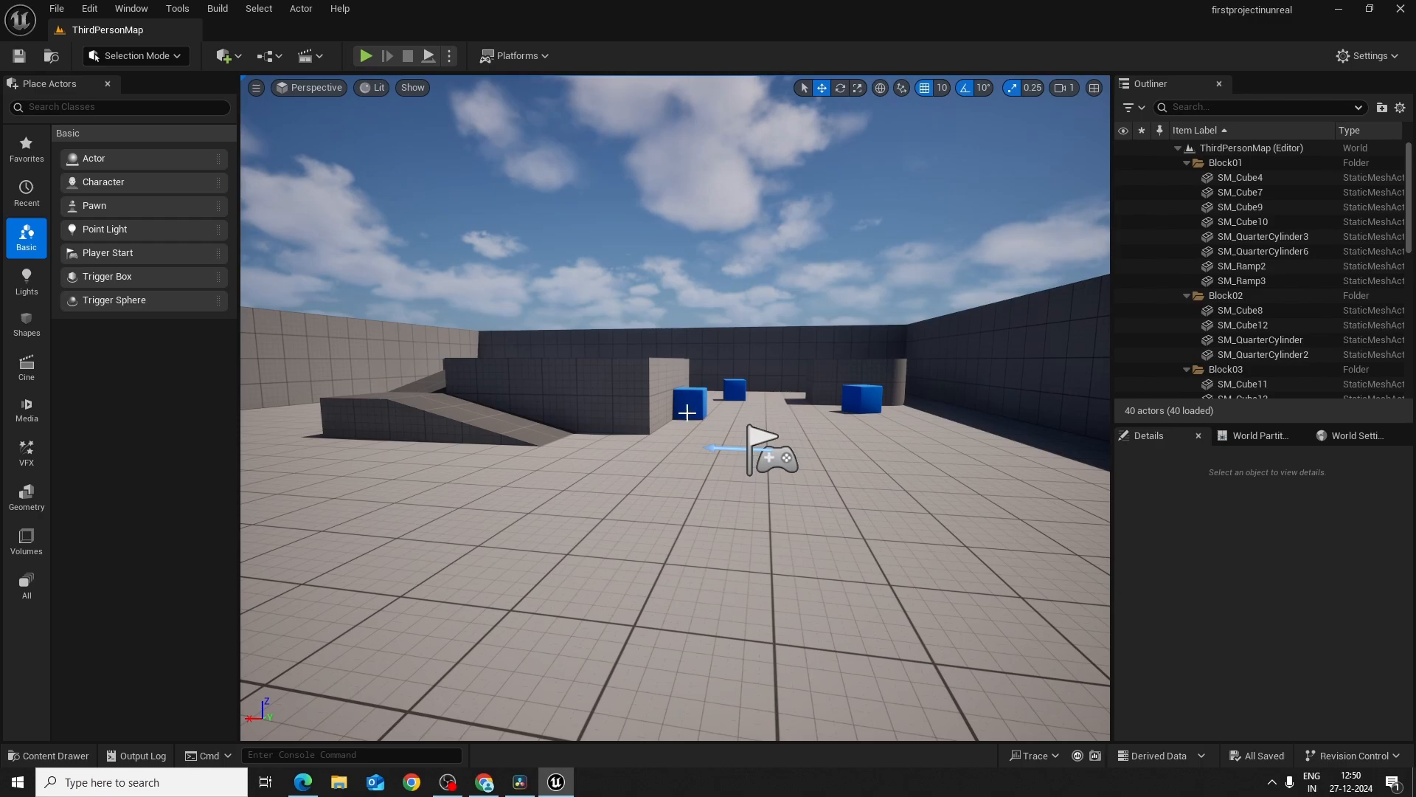
# Step: Play the level, run and jump the character around the ramps and blocks, and end the play session
pyautogui.click(362, 56)
pyautogui.press('w')
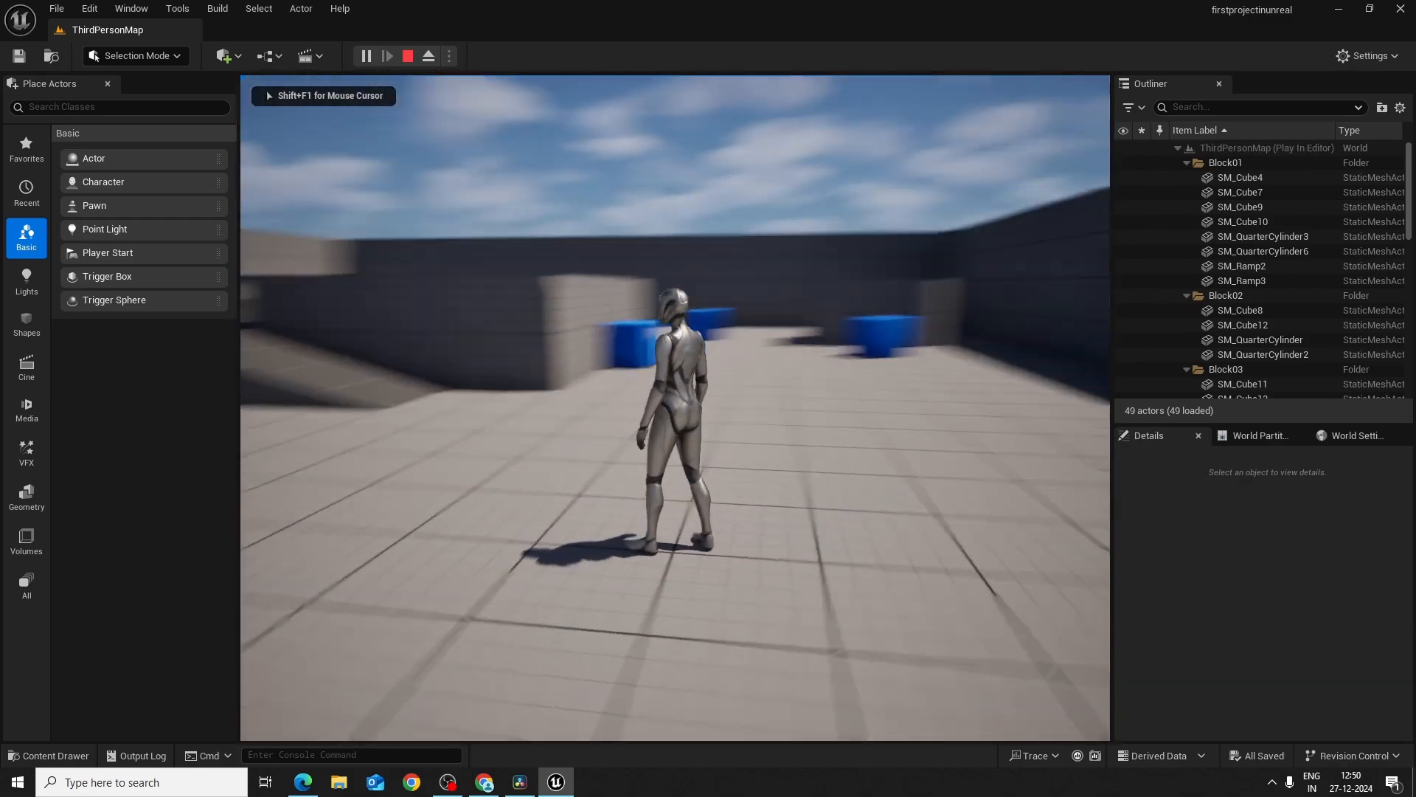
pyautogui.press('space')
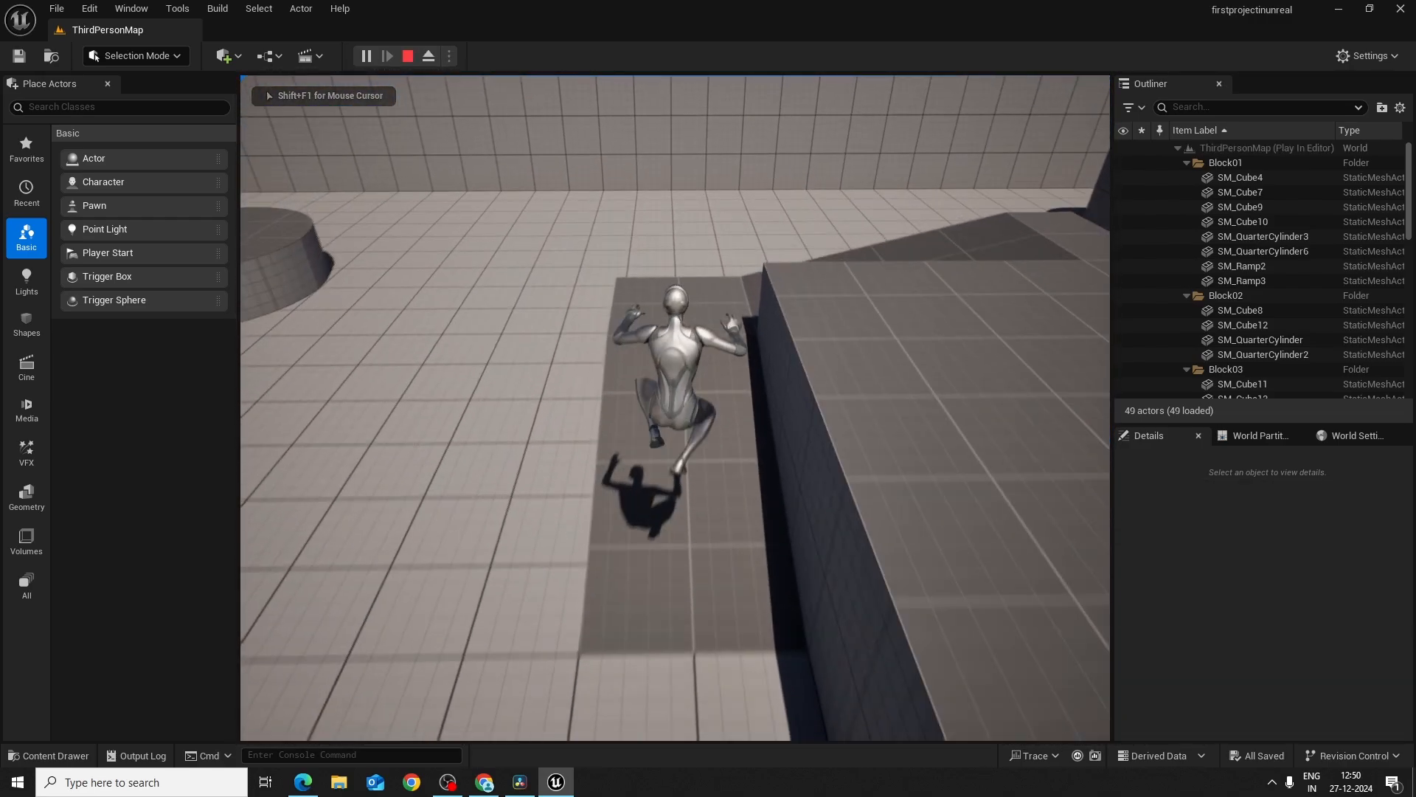
pyautogui.press('w')
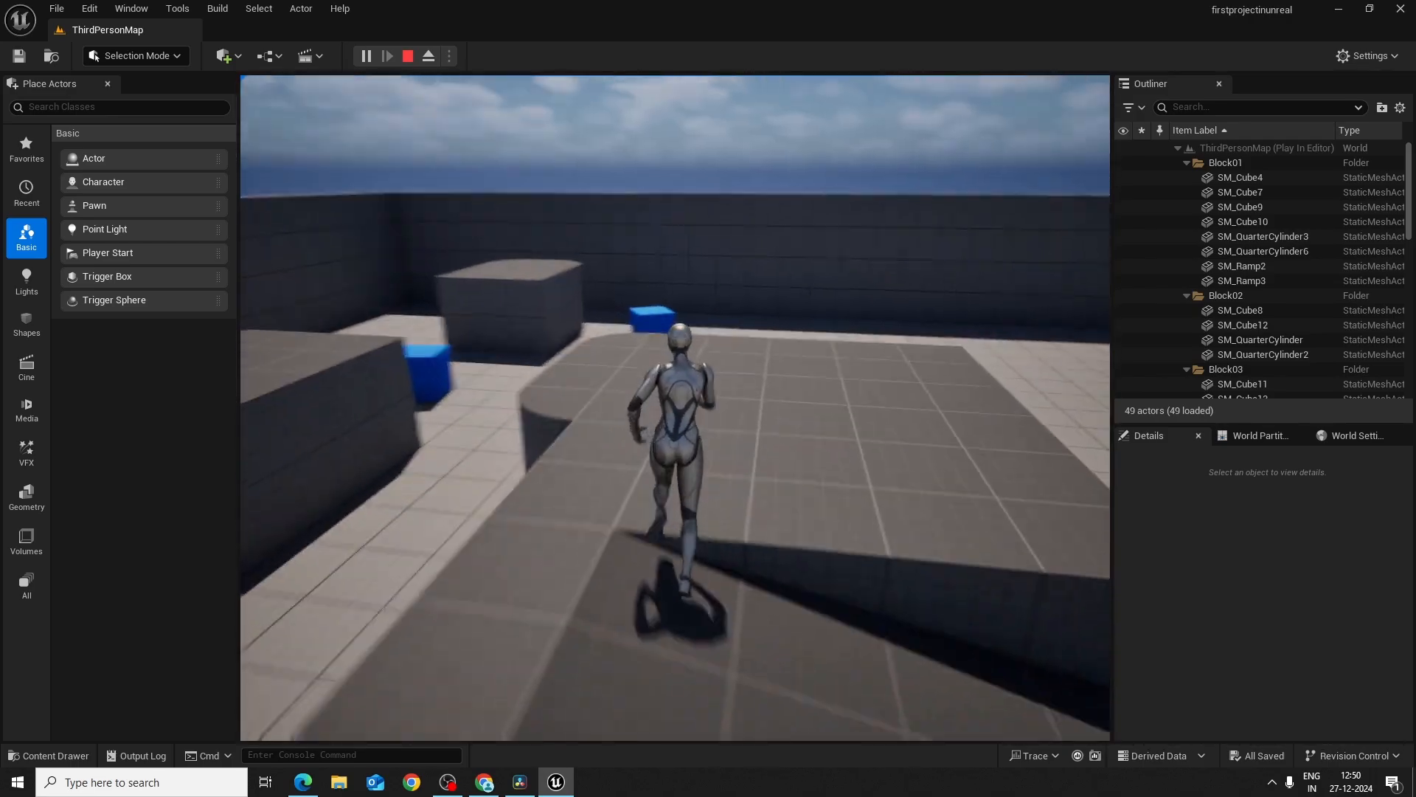
pyautogui.press('w')
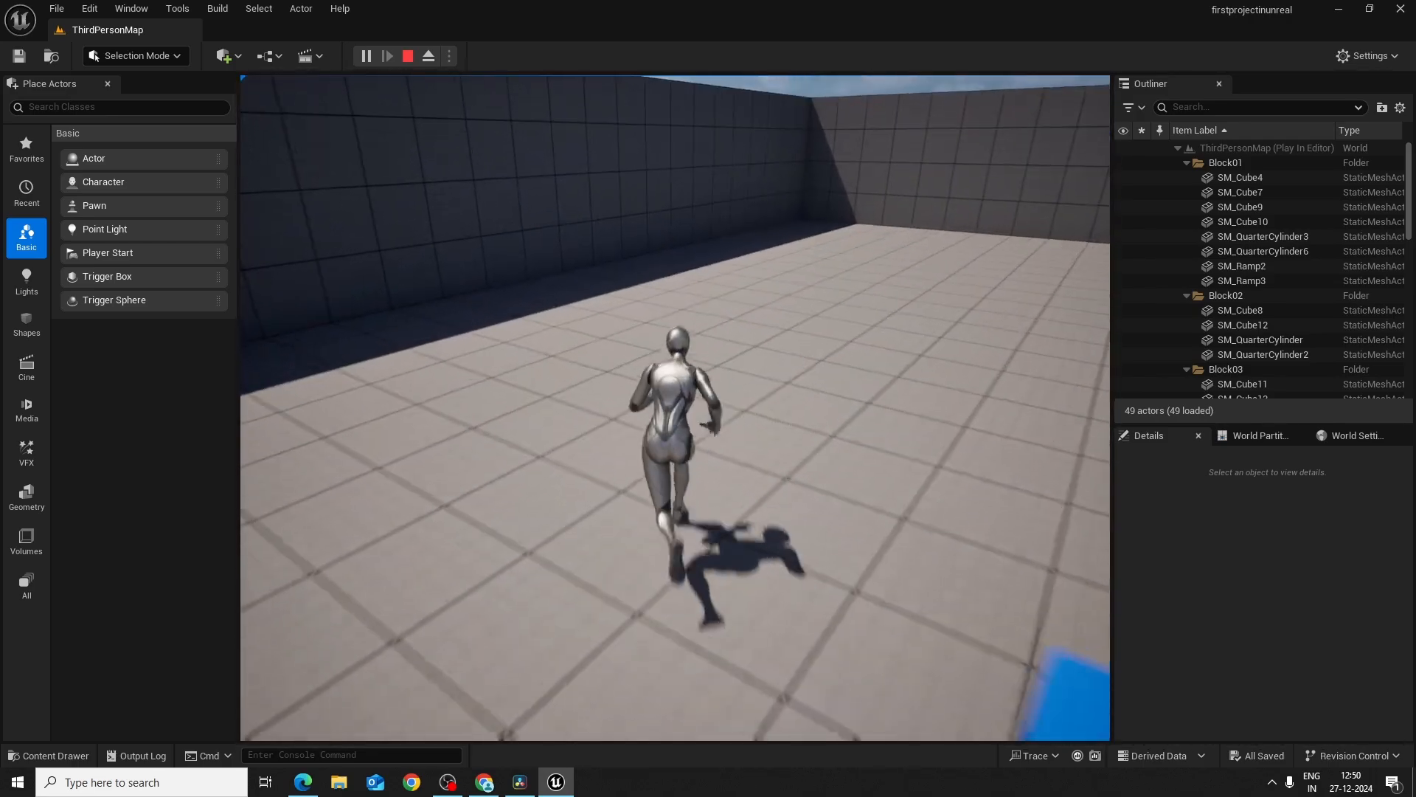
pyautogui.press('w')
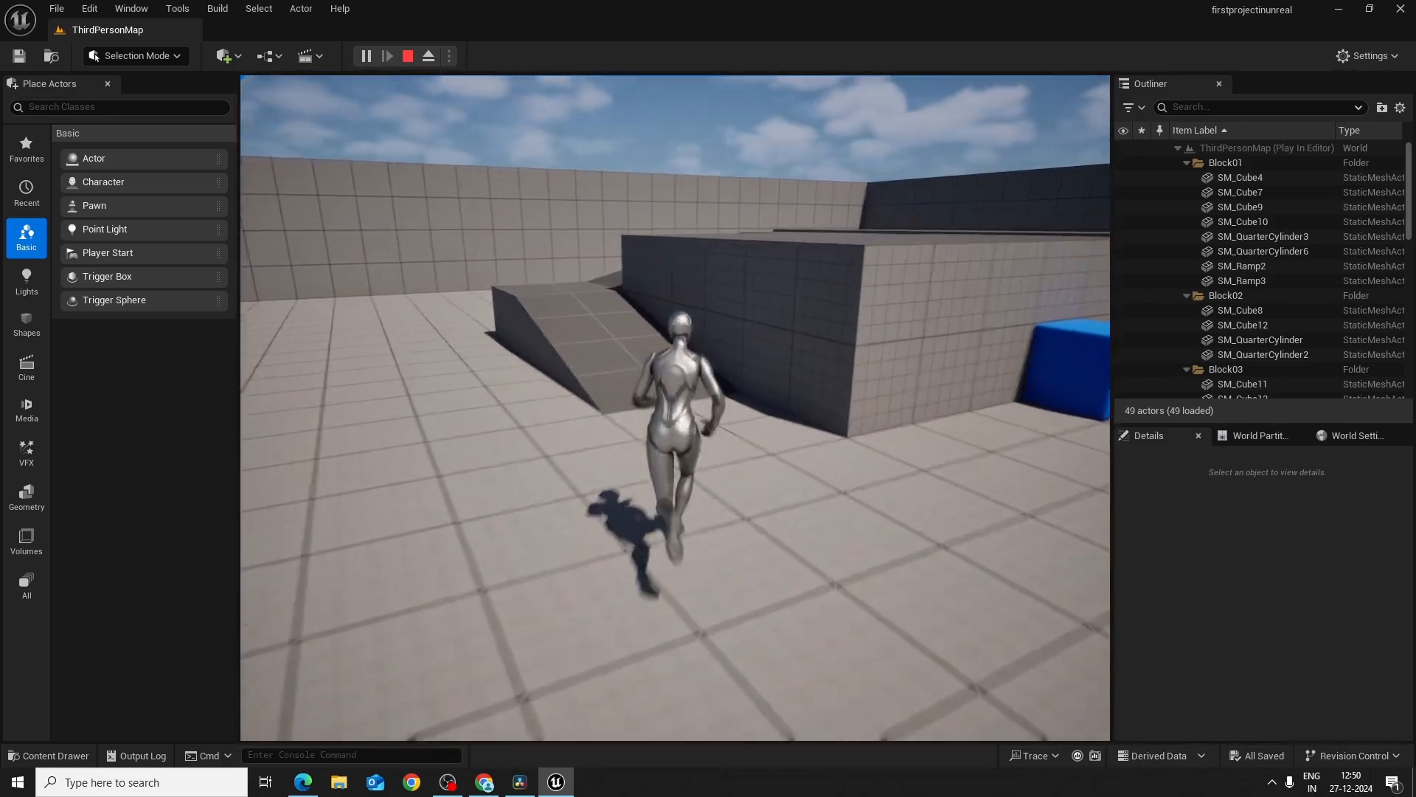
pyautogui.press('w')
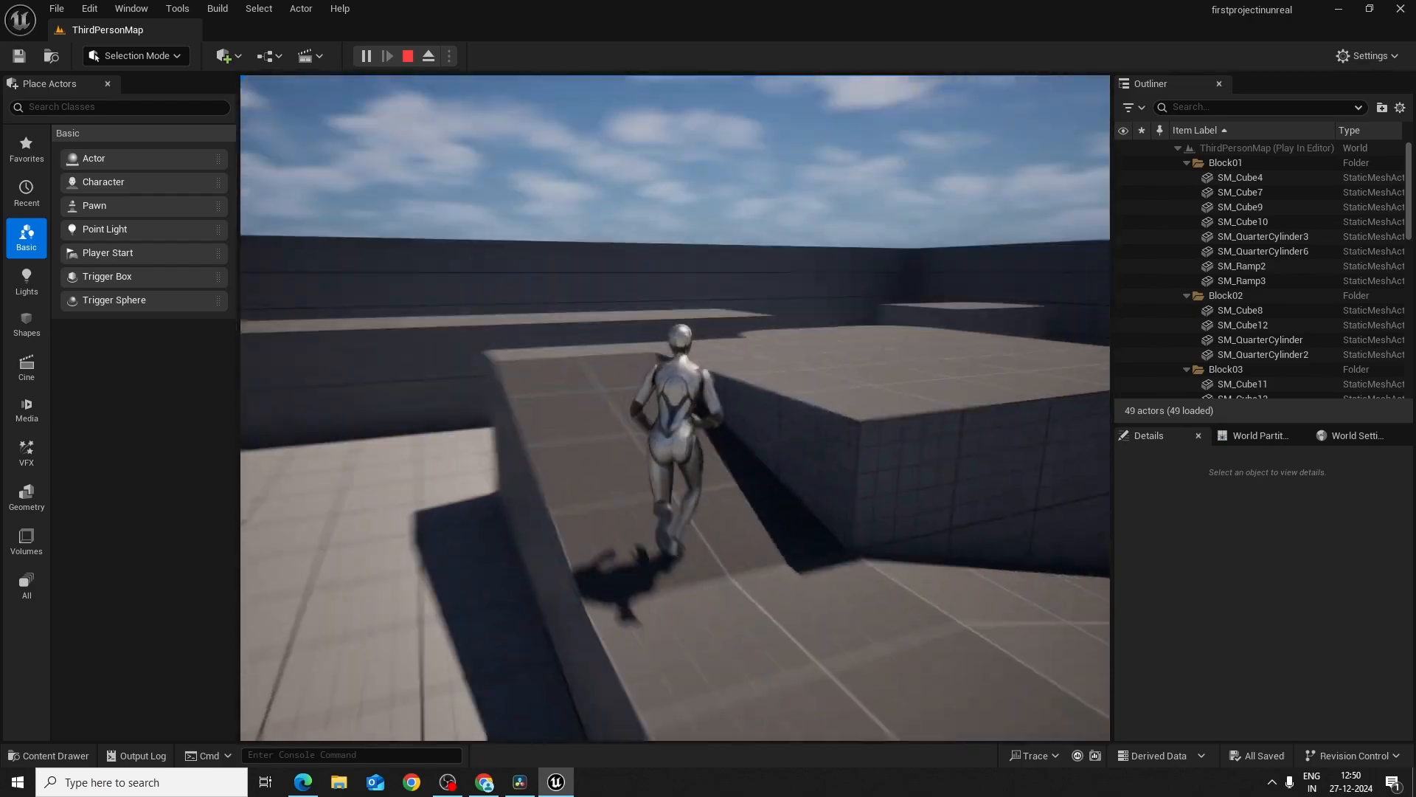
pyautogui.press('w')
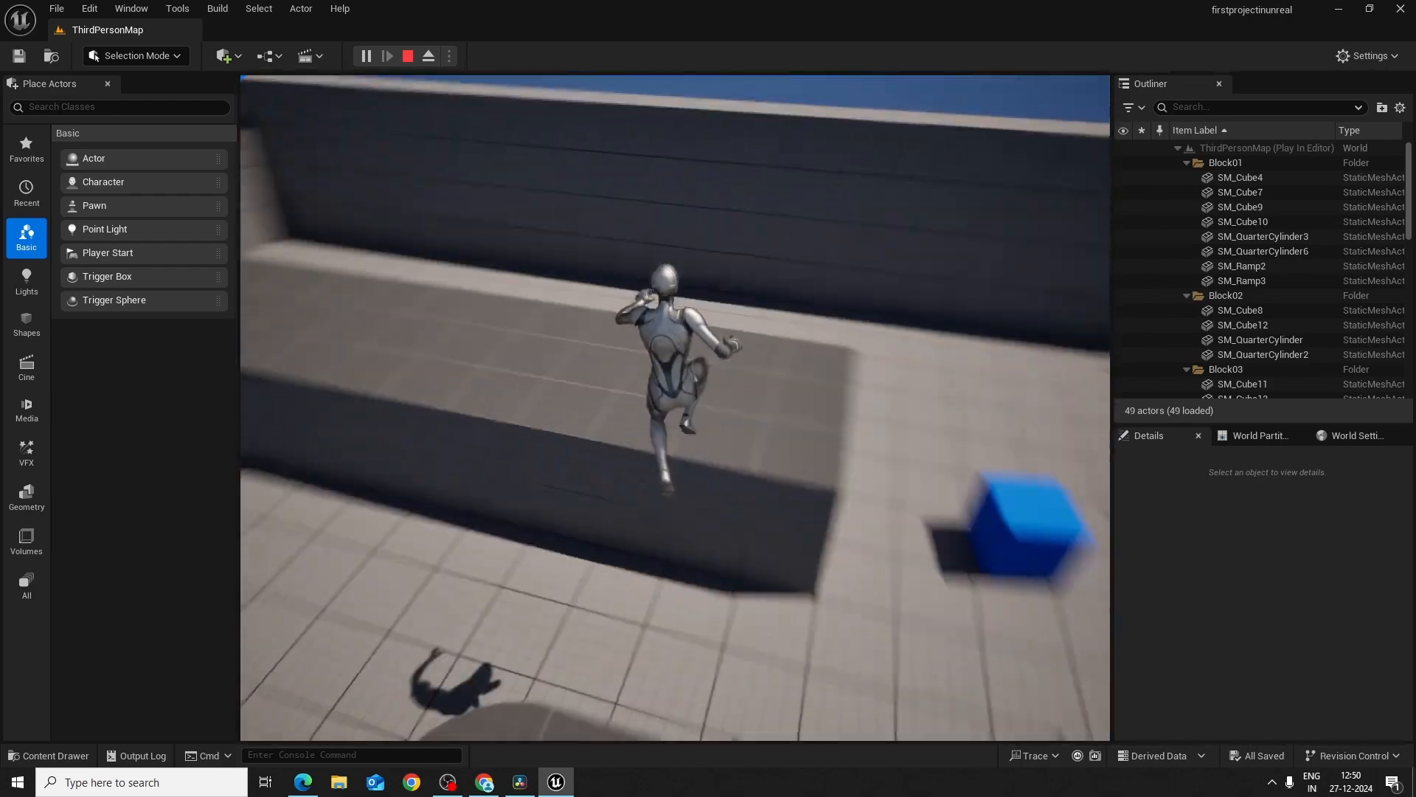
pyautogui.press('w')
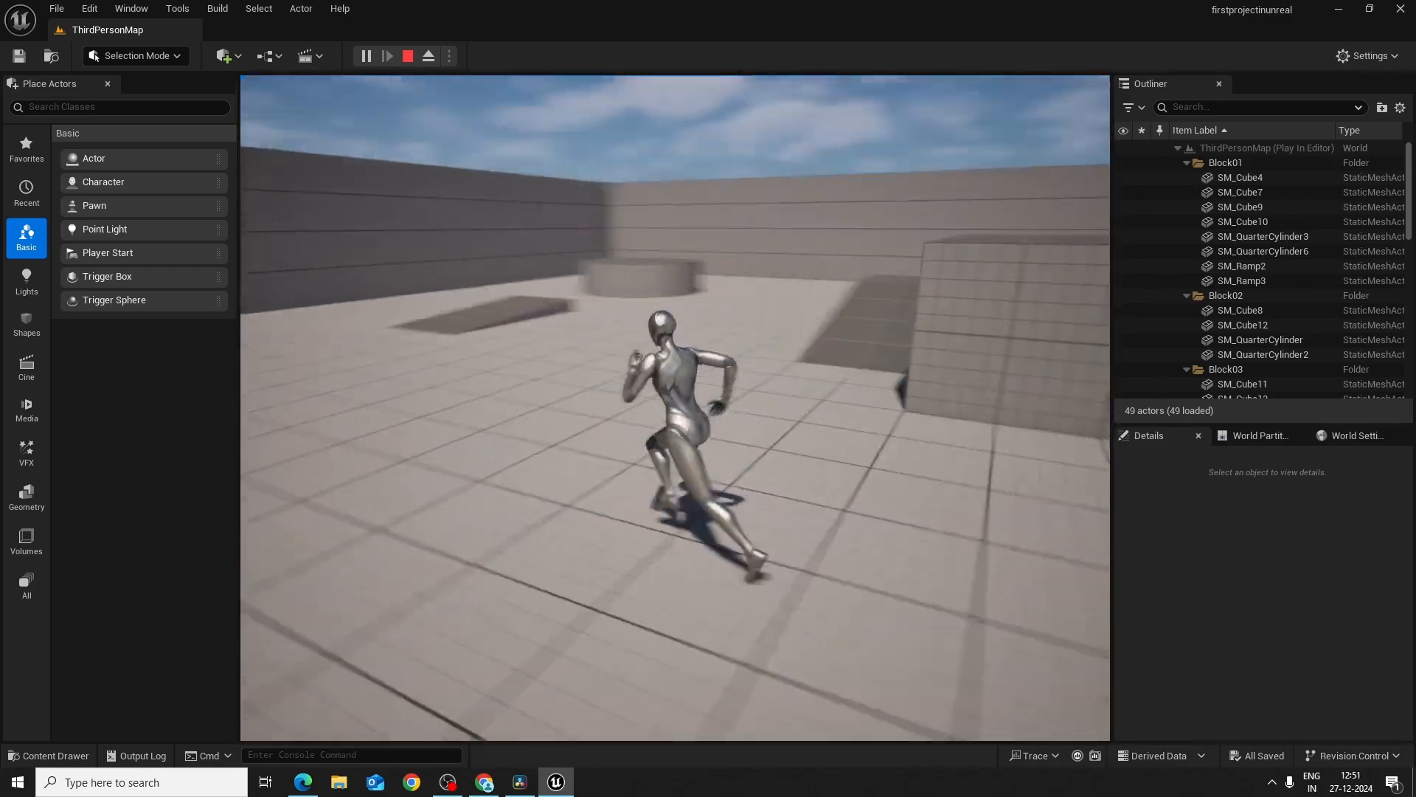
pyautogui.press('w')
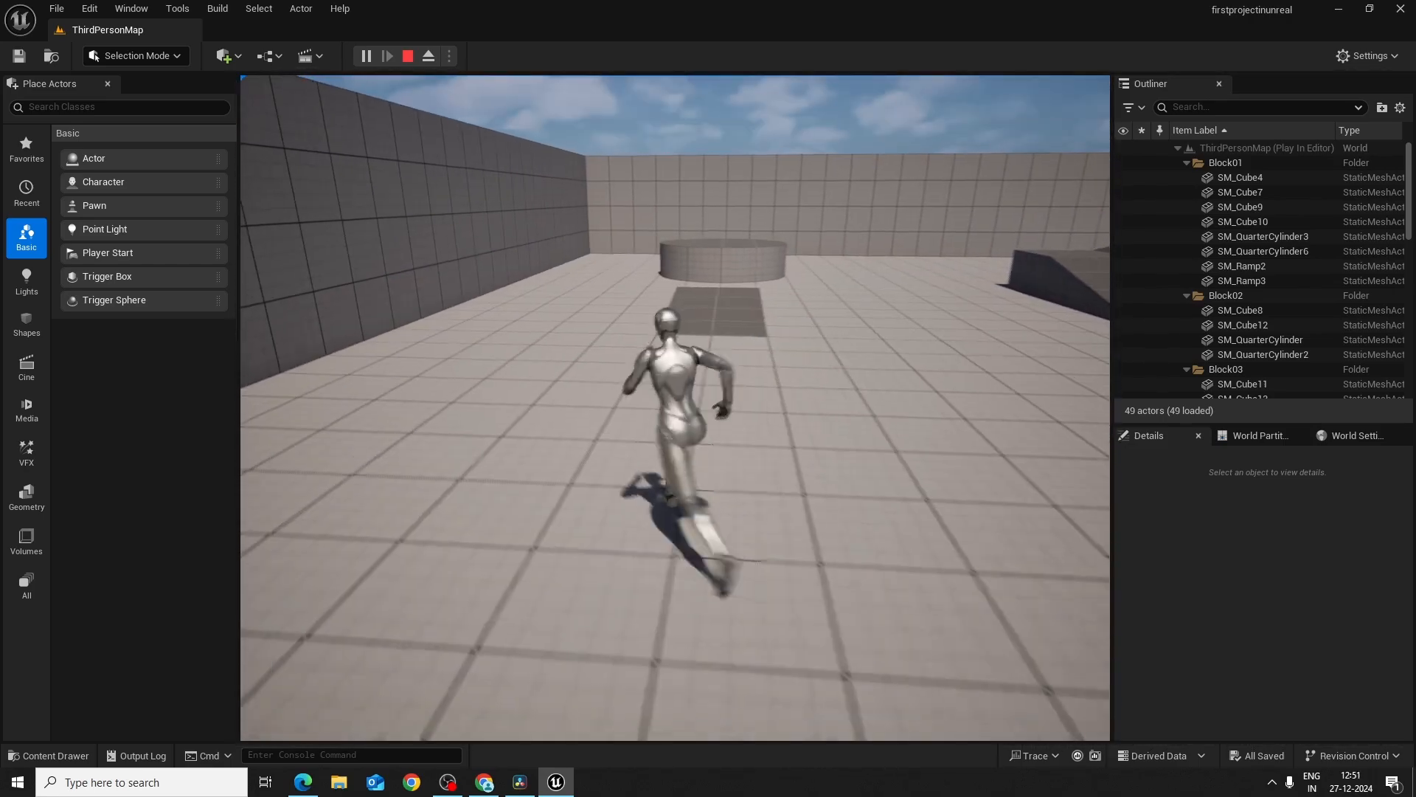
pyautogui.press('w')
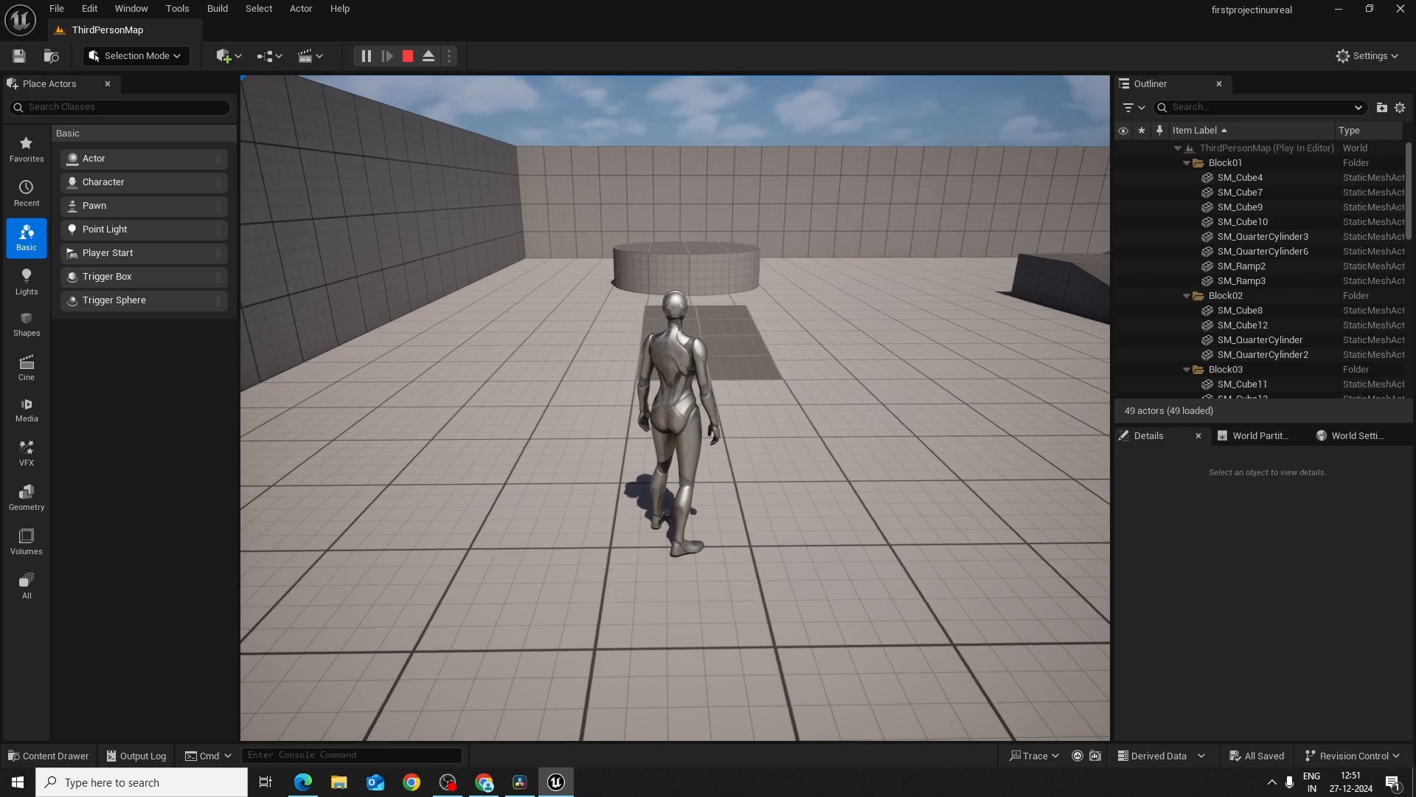
pyautogui.press('Escape')
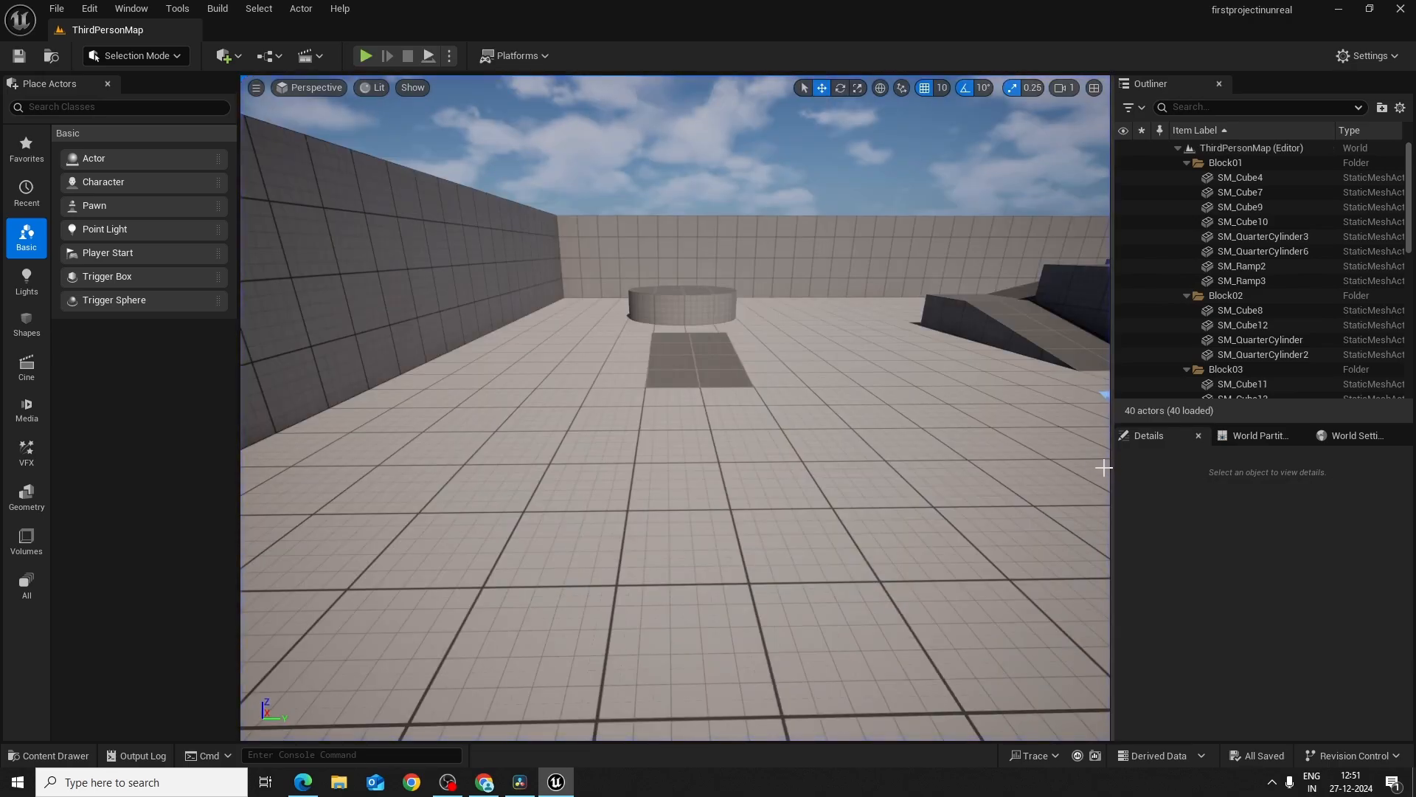
# Step: Look through the full list of actors in the Outliner, including the block, lighting and playground folders
pyautogui.press('s')
pyautogui.press('w')
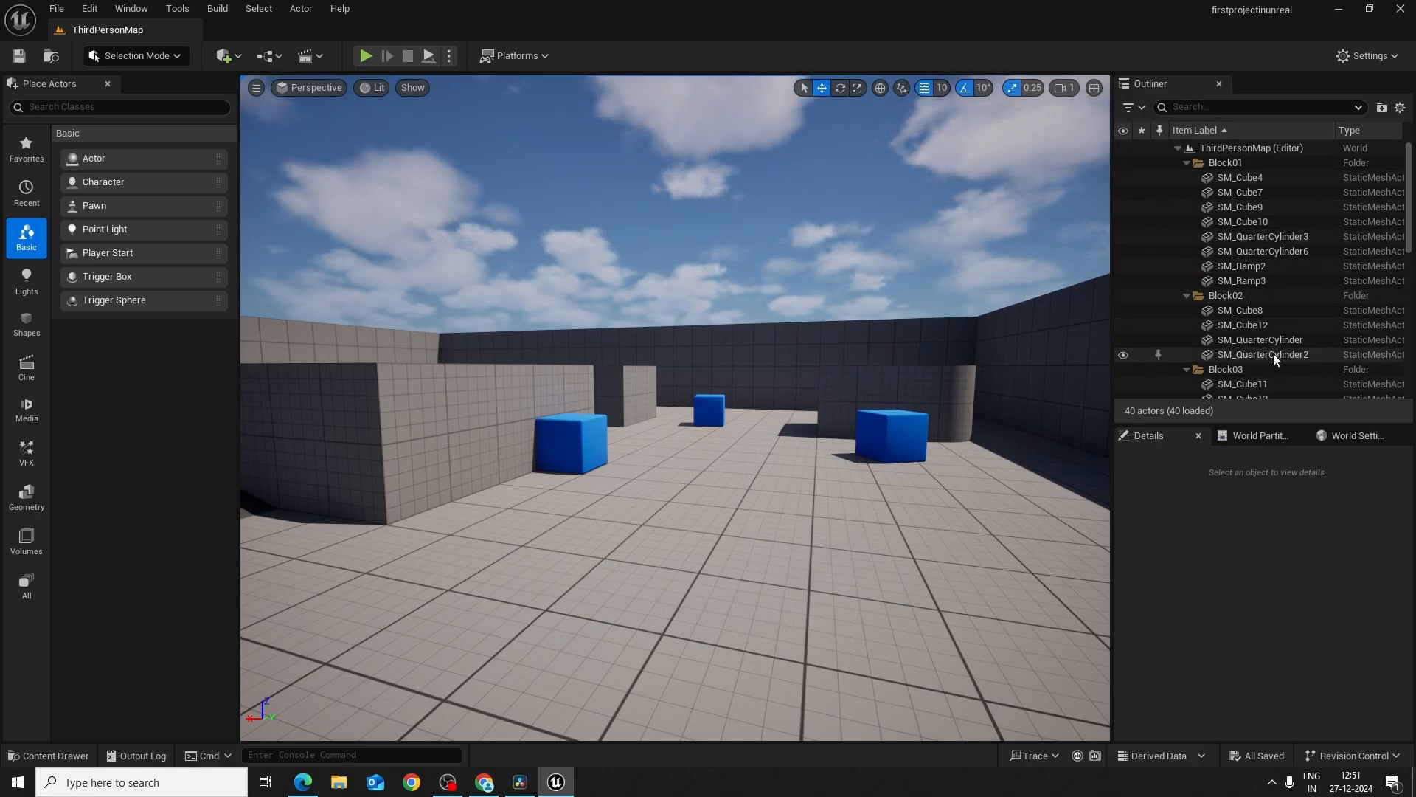
pyautogui.scroll(-8, 1273, 351)
pyautogui.scroll(-5, 1273, 353)
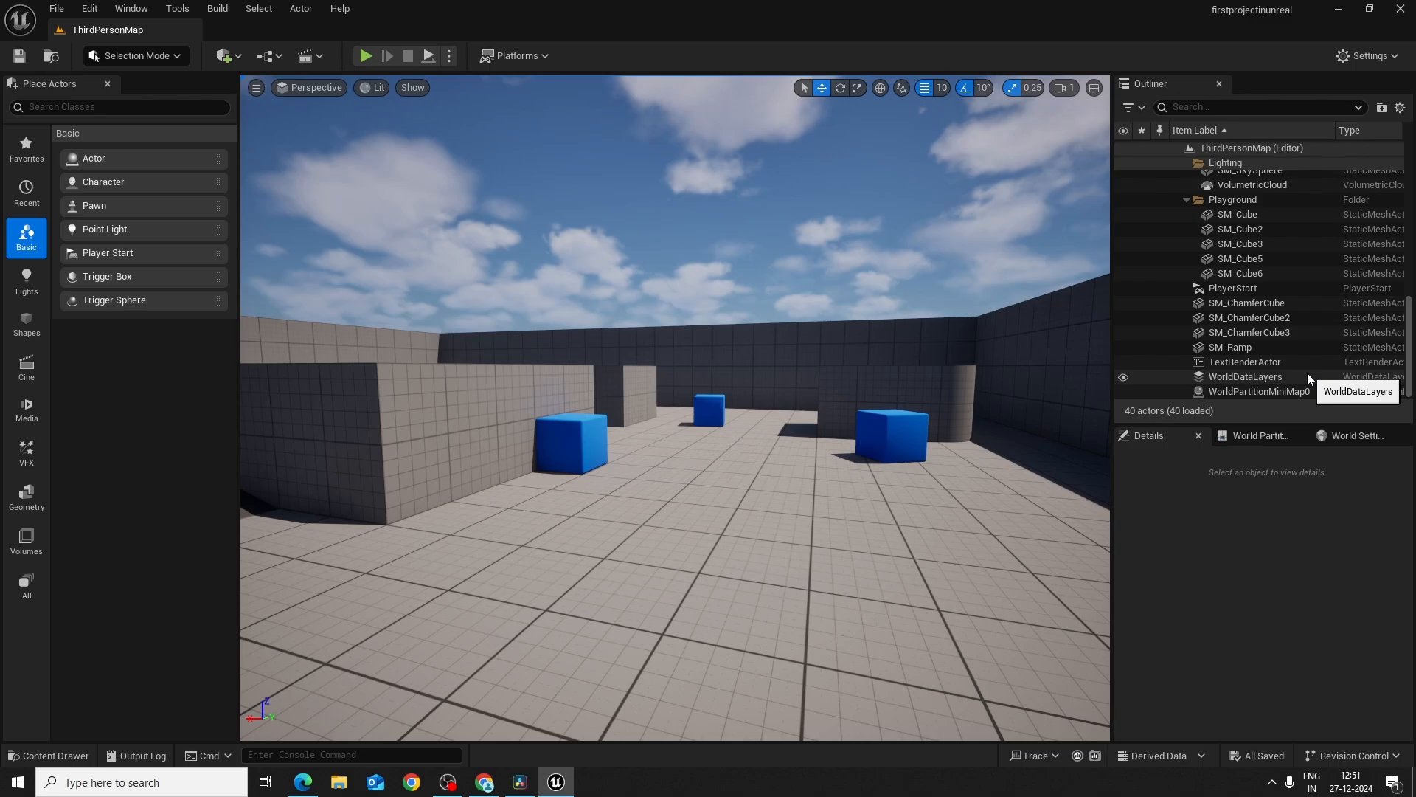
pyautogui.scroll(10, 1296, 352)
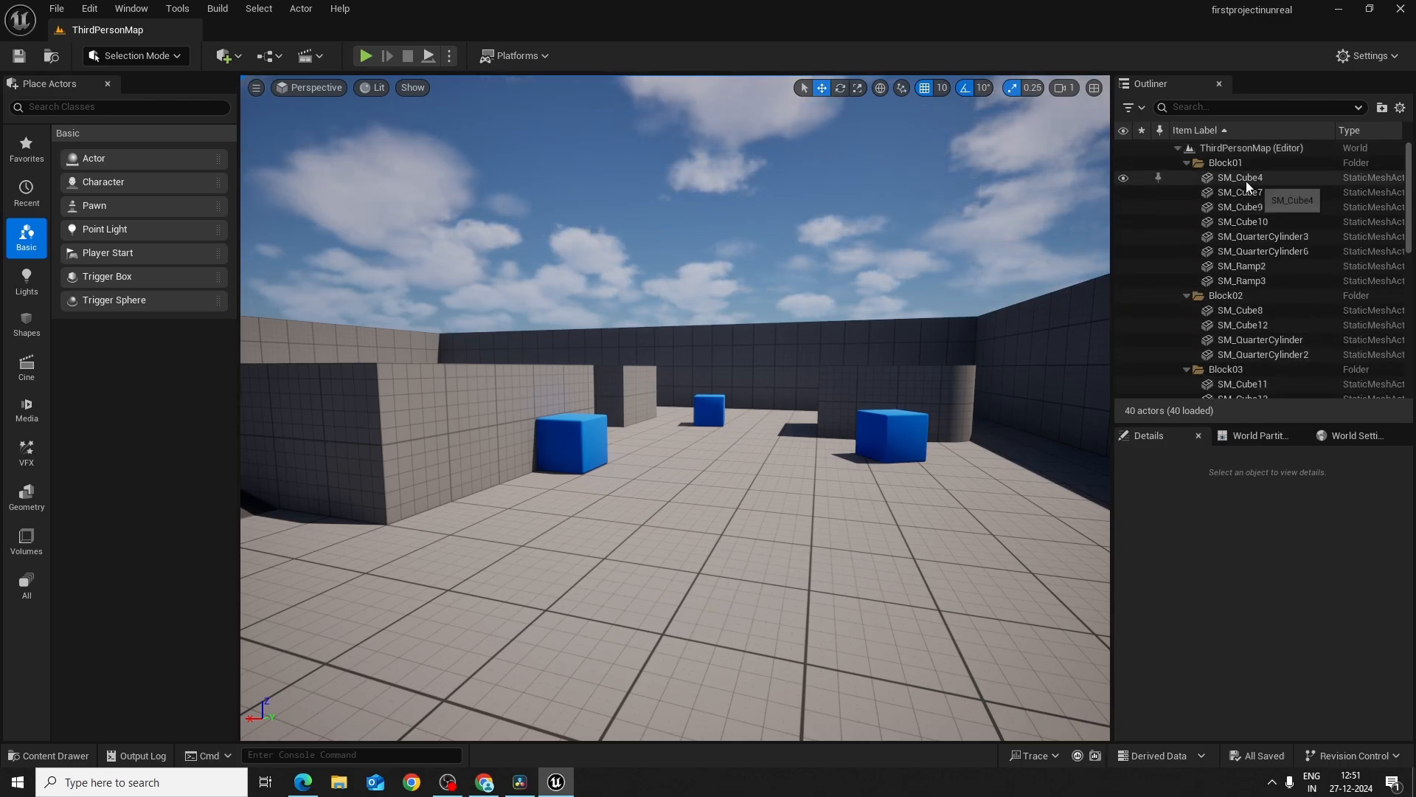
# Step: Select SM_Cube4 from the Outliner and focus the viewport on it to see which block it is
pyautogui.click(1242, 180)
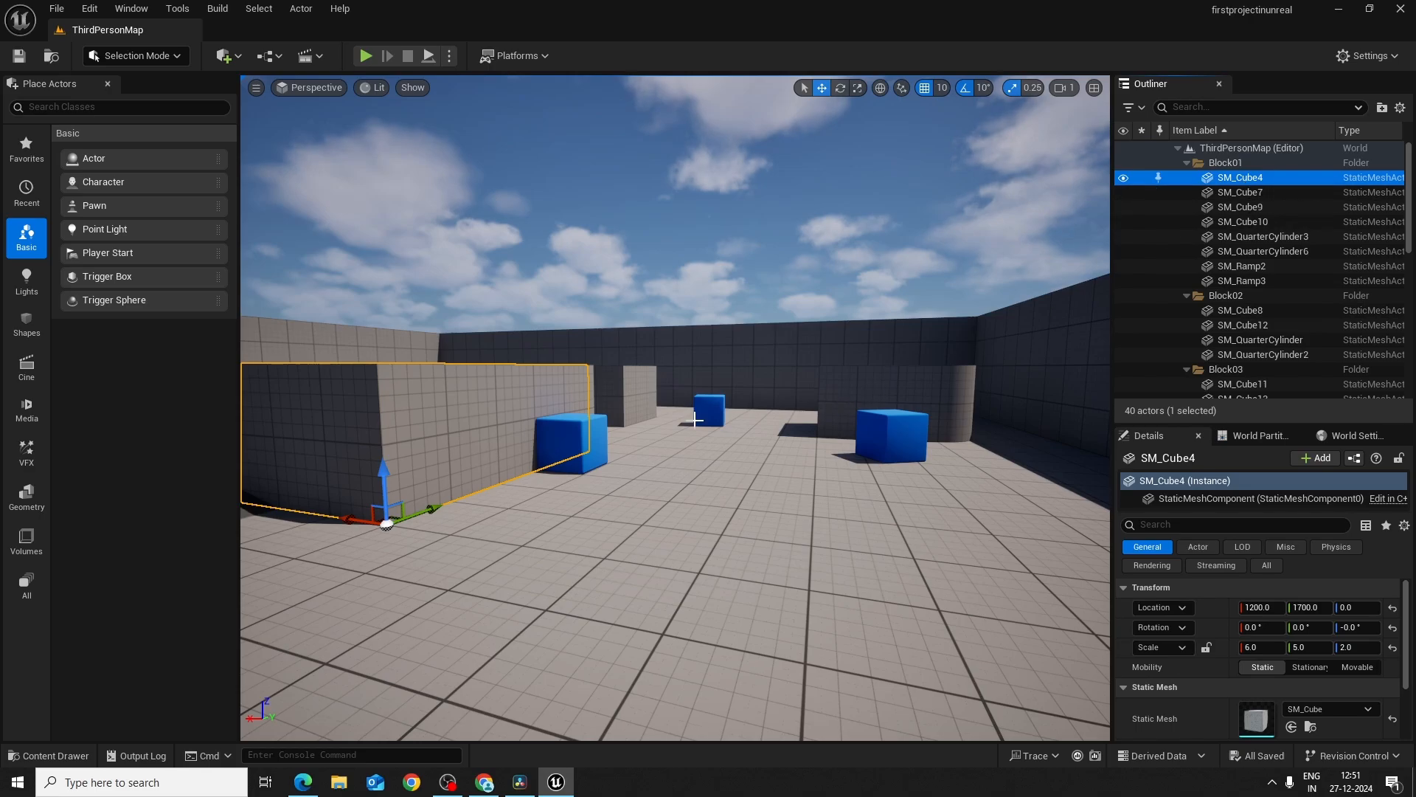
pyautogui.press('f')
pyautogui.moveTo(675, 408); pyautogui.dragTo(588, 382, button='right')
pyautogui.press('d')
pyautogui.press('s')
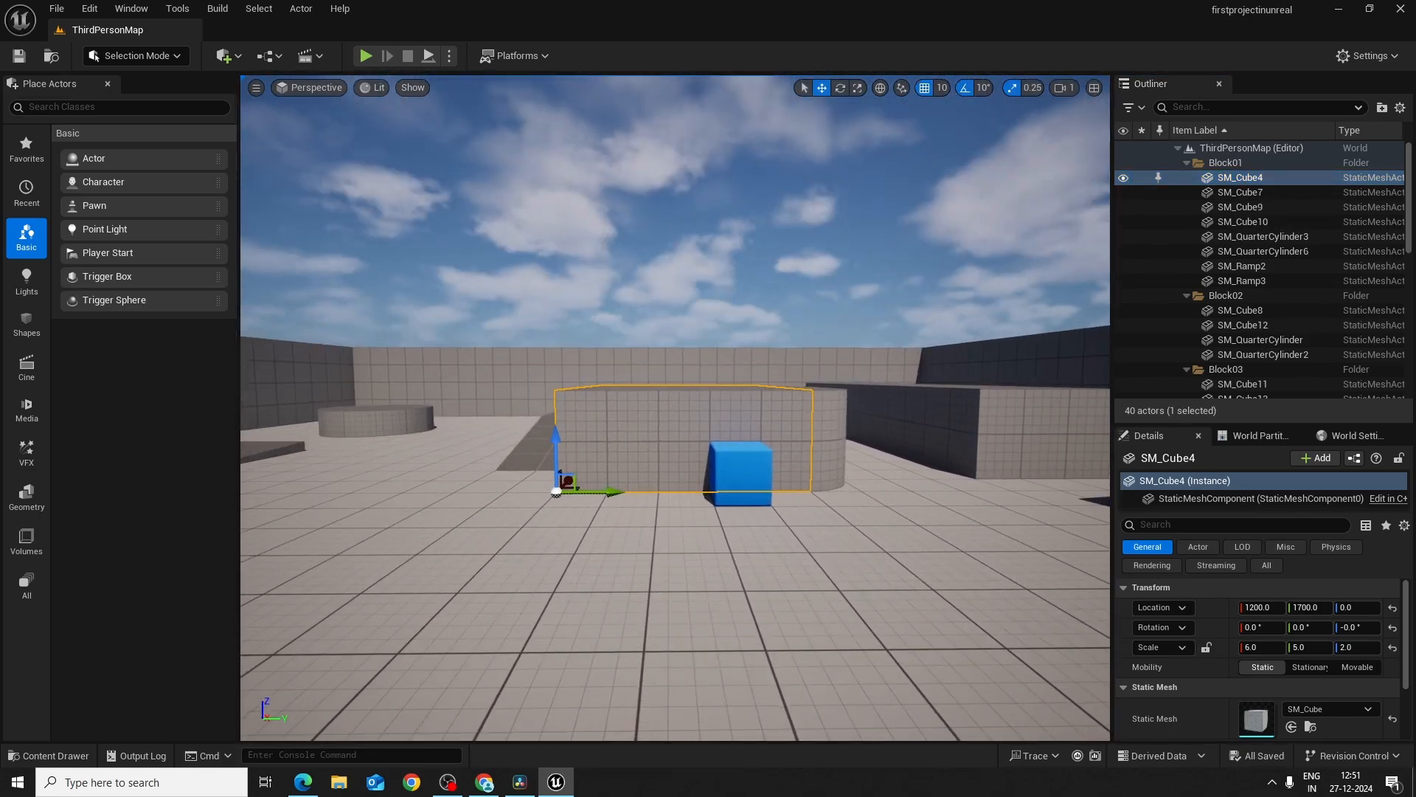
# Step: Select SM_Ramp3 from the Outliner, focus the viewport on it and view it from around the map
pyautogui.click(1242, 280)
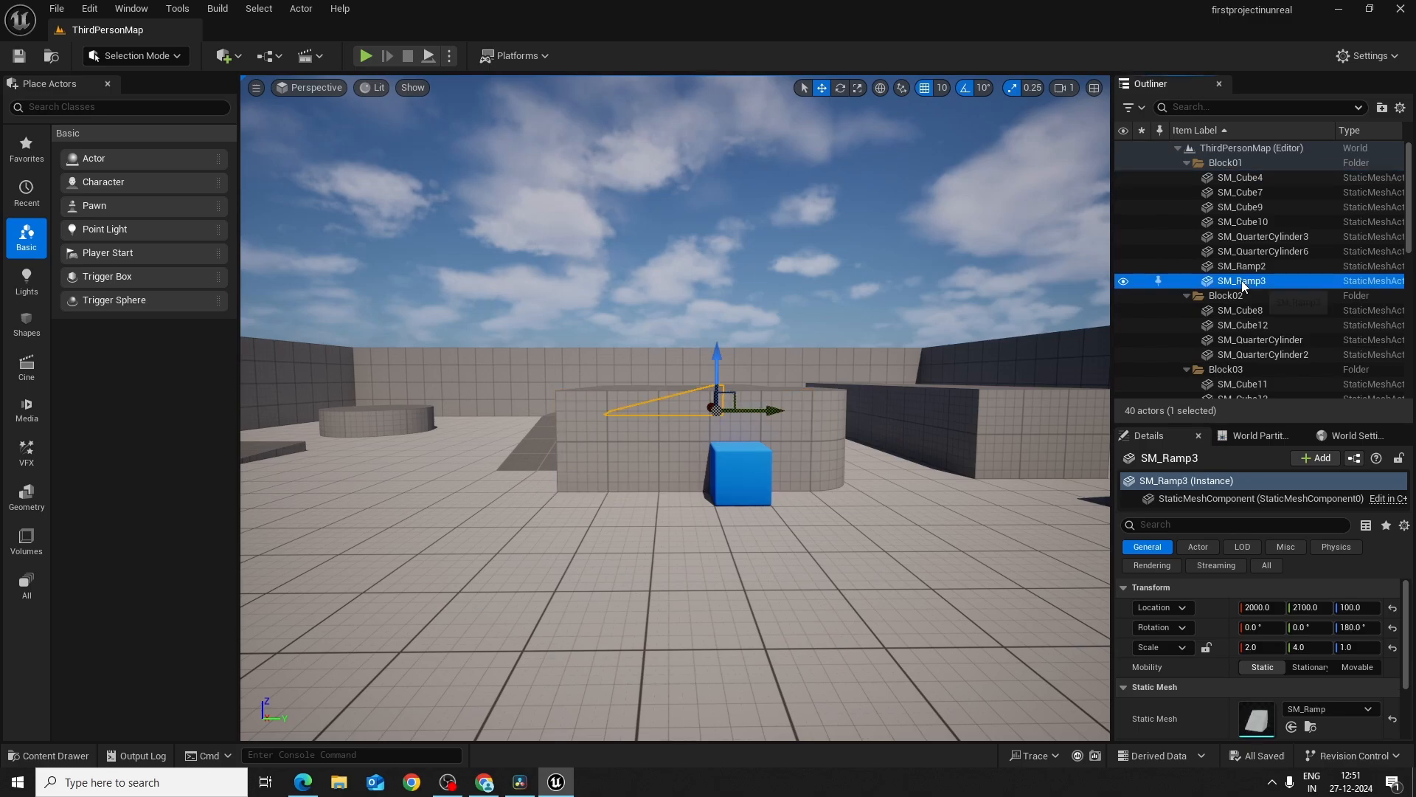
pyautogui.press('f')
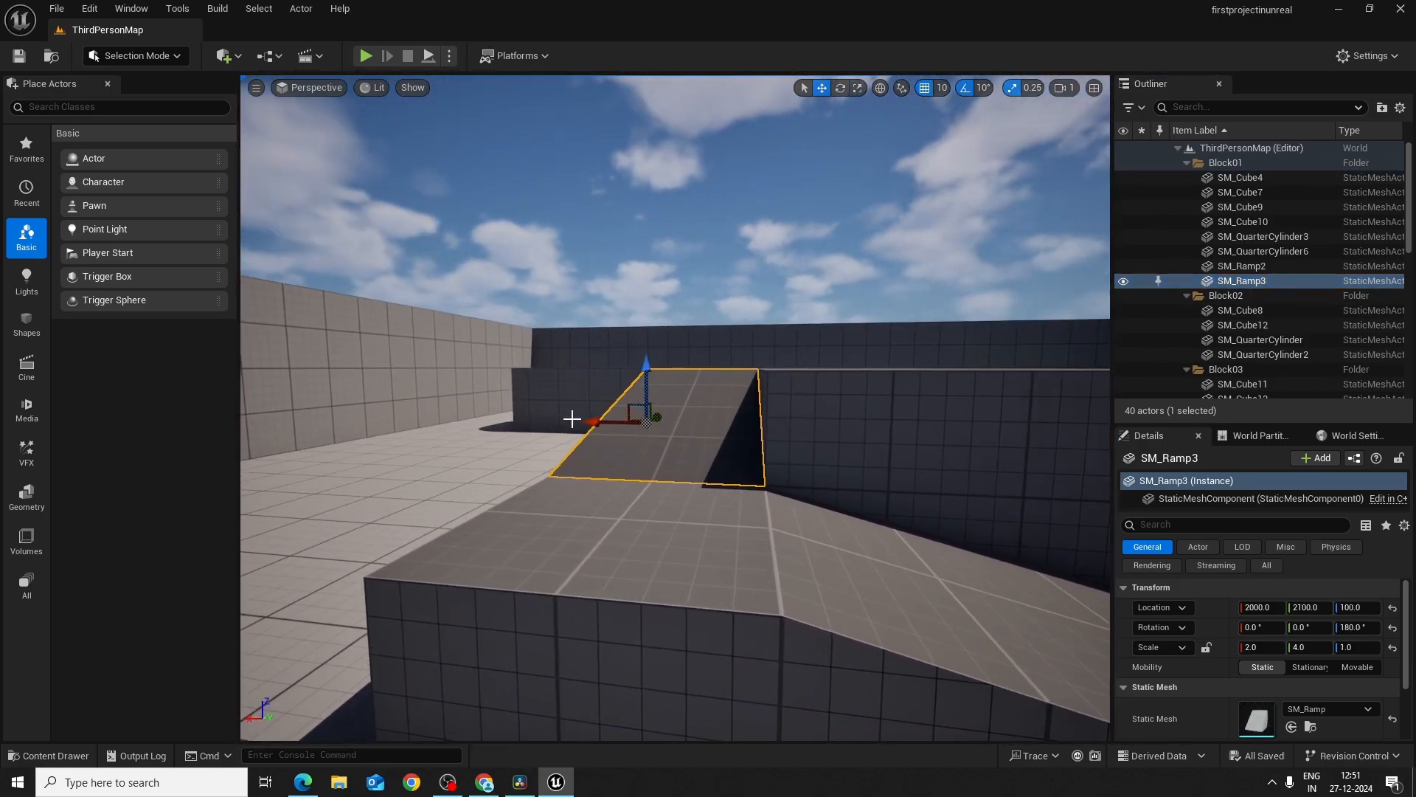
pyautogui.moveTo(851, 411)
pyautogui.mouseDown(button='right')
pyautogui.moveTo(616, 414)
pyautogui.moveTo(851, 406)
pyautogui.mouseUp(button='right')
pyautogui.press('a')
pyautogui.press('d')
pyautogui.press('s')
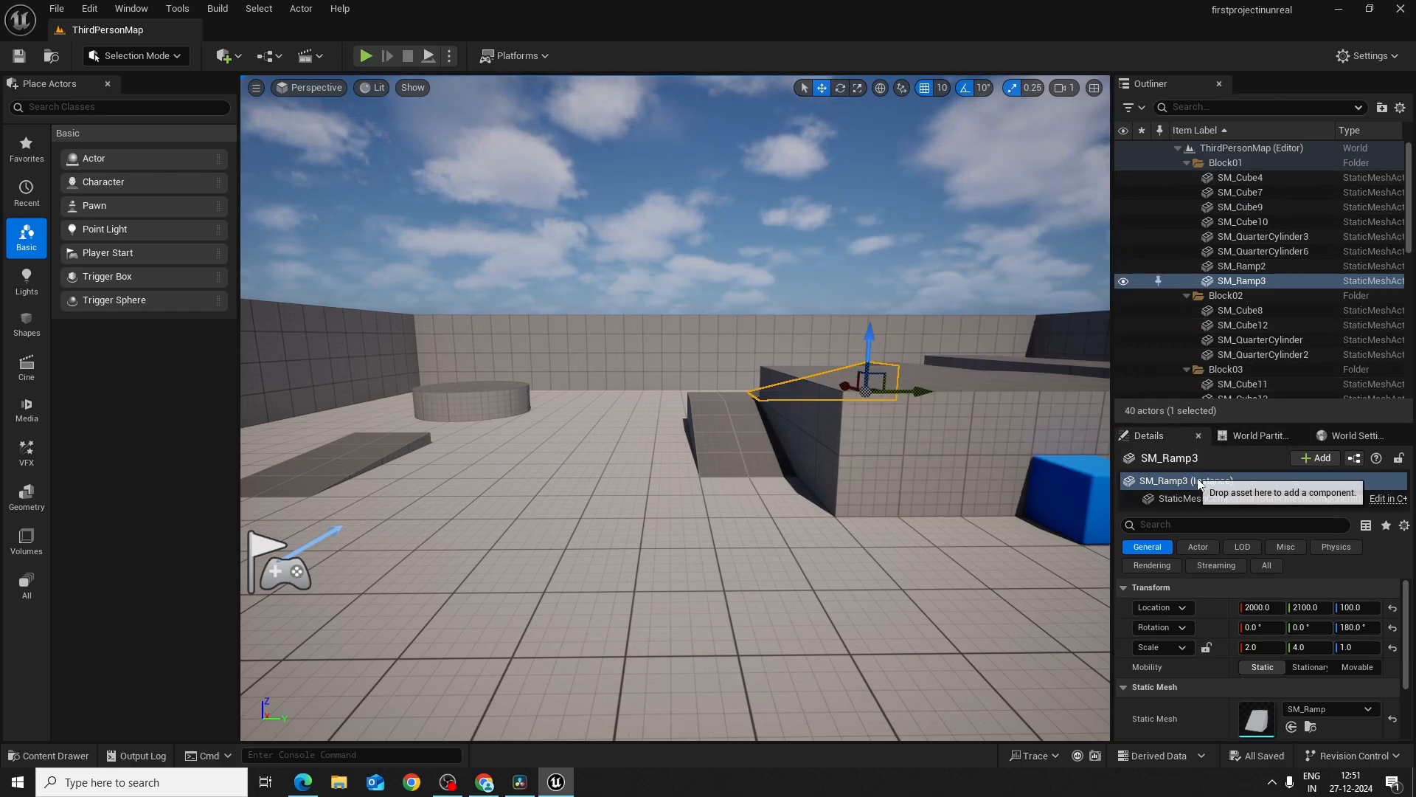
# Step: Review the transform, mobility and static mesh properties of SM_Ramp3
pyautogui.scroll(-1, 1224, 644)
pyautogui.scroll(1, 1217, 641)
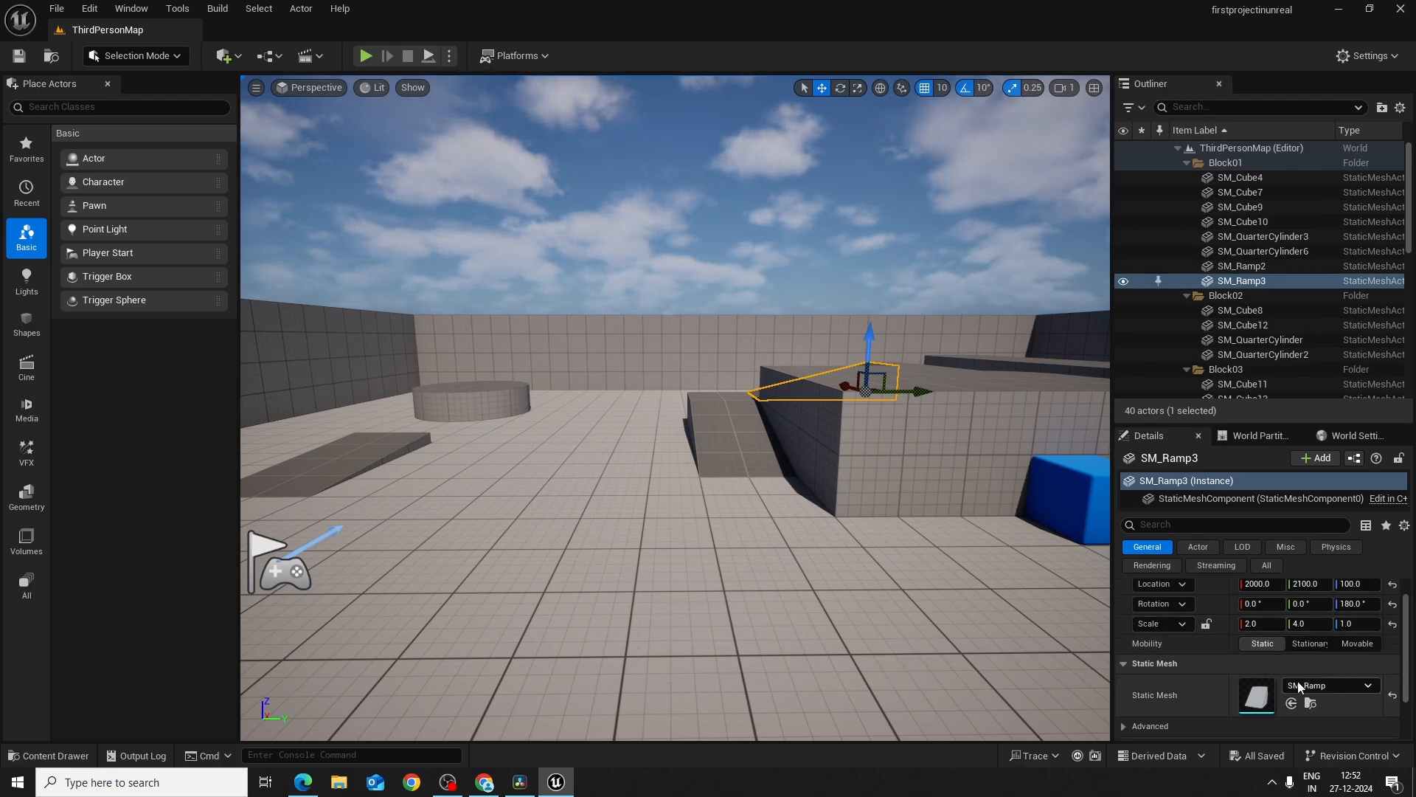
pyautogui.scroll(-1, 1298, 683)
pyautogui.scroll(1, 1299, 684)
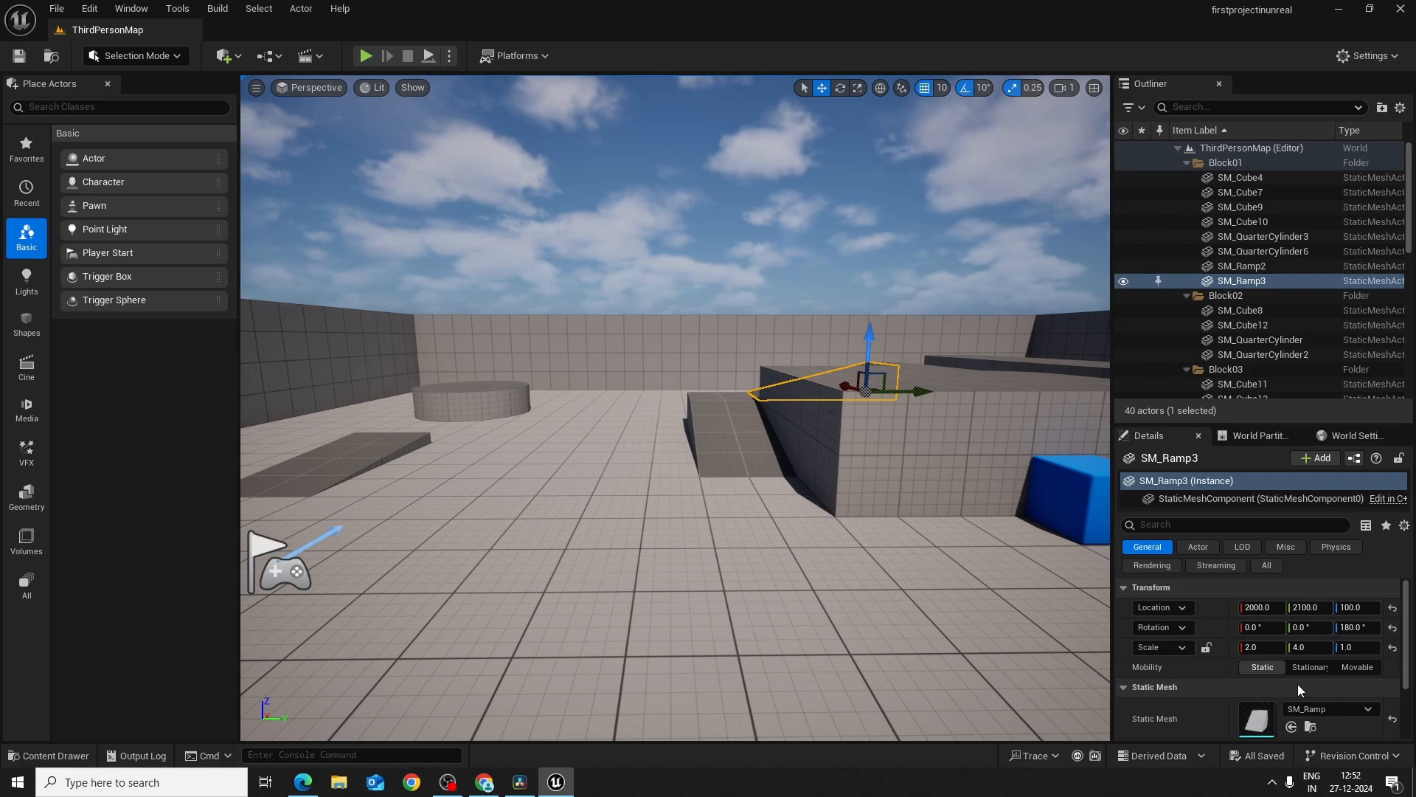
pyautogui.moveTo(946, 549); pyautogui.dragTo(819, 534, button='right')
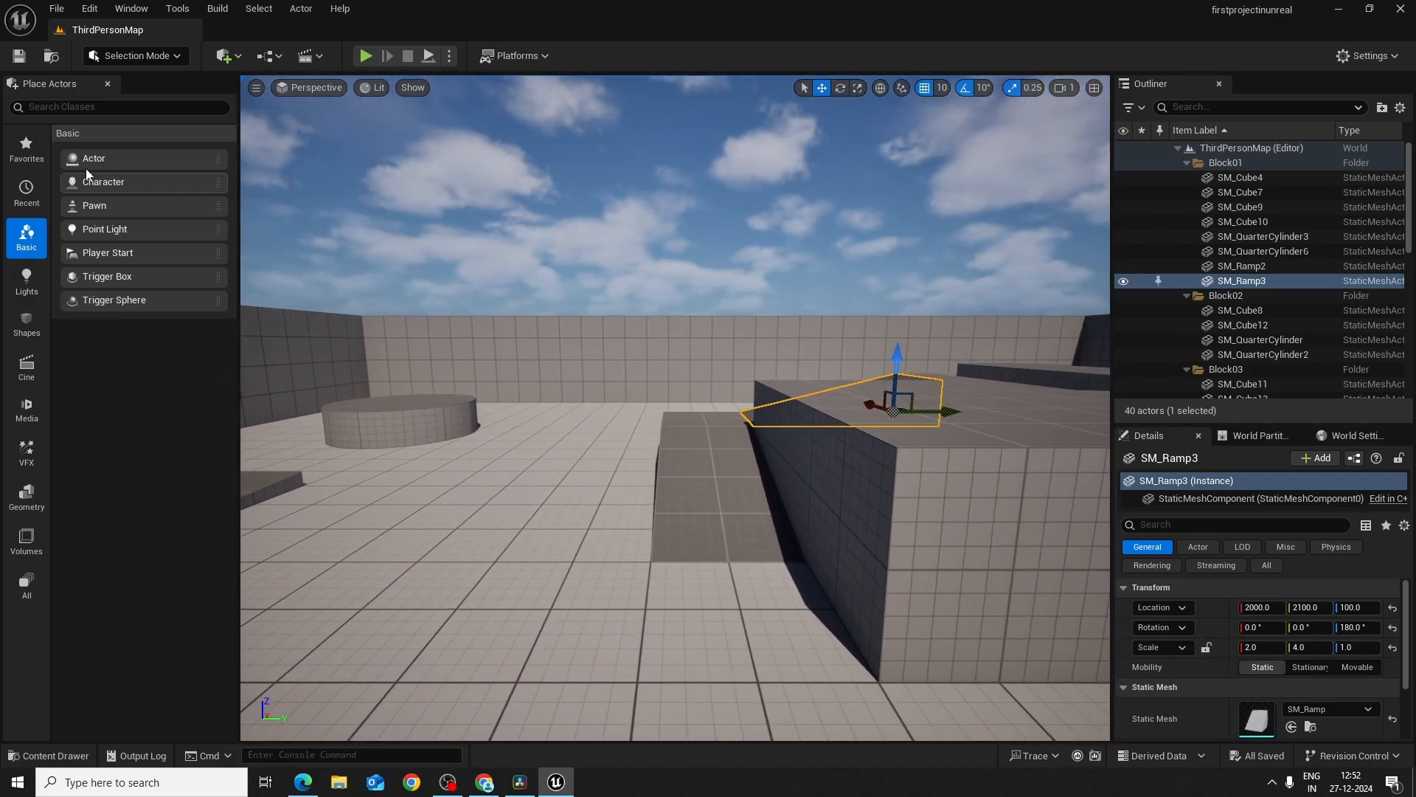
# Step: Browse the placeable actors under Lights, Shapes, Cinematic, Visual Effects and Favorites
pyautogui.click(24, 284)
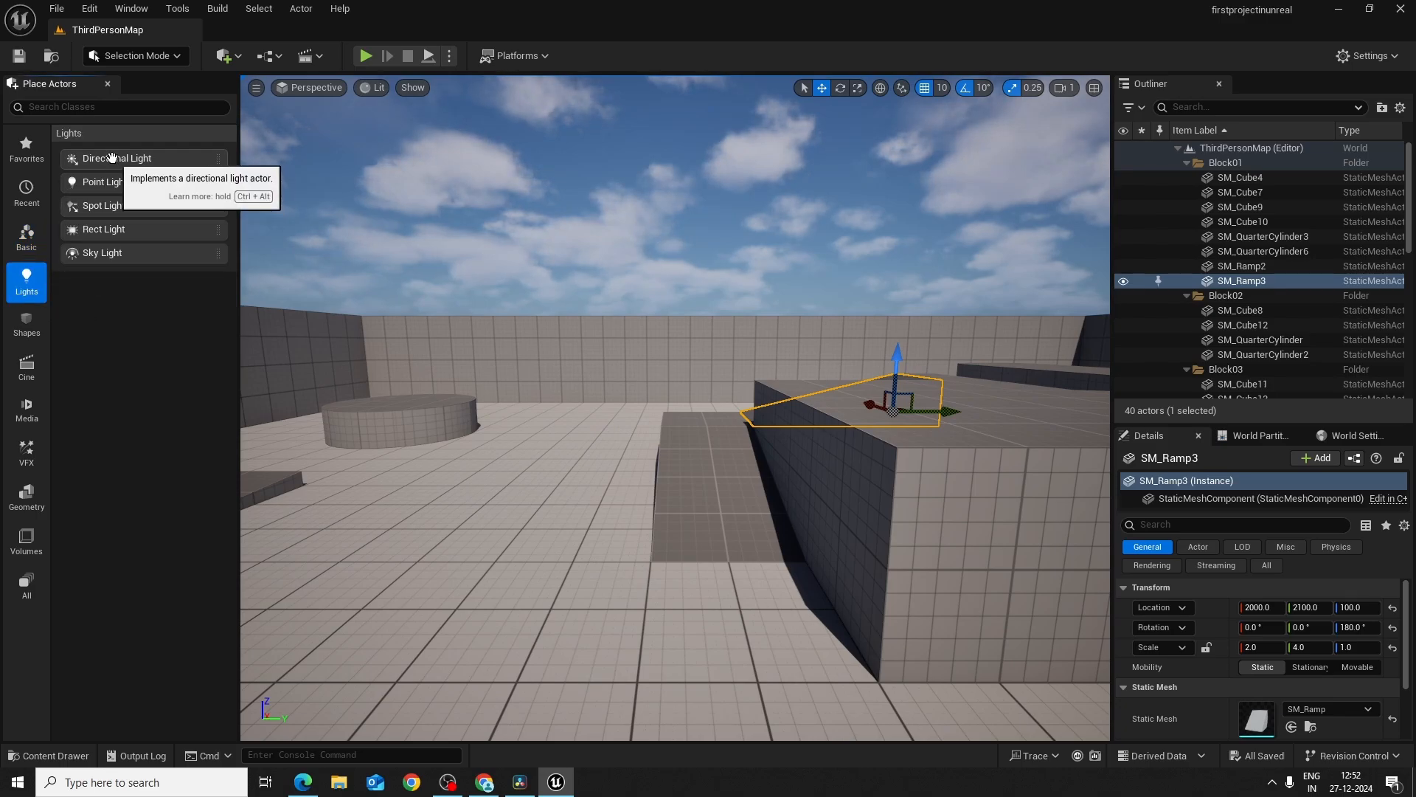
pyautogui.click(29, 327)
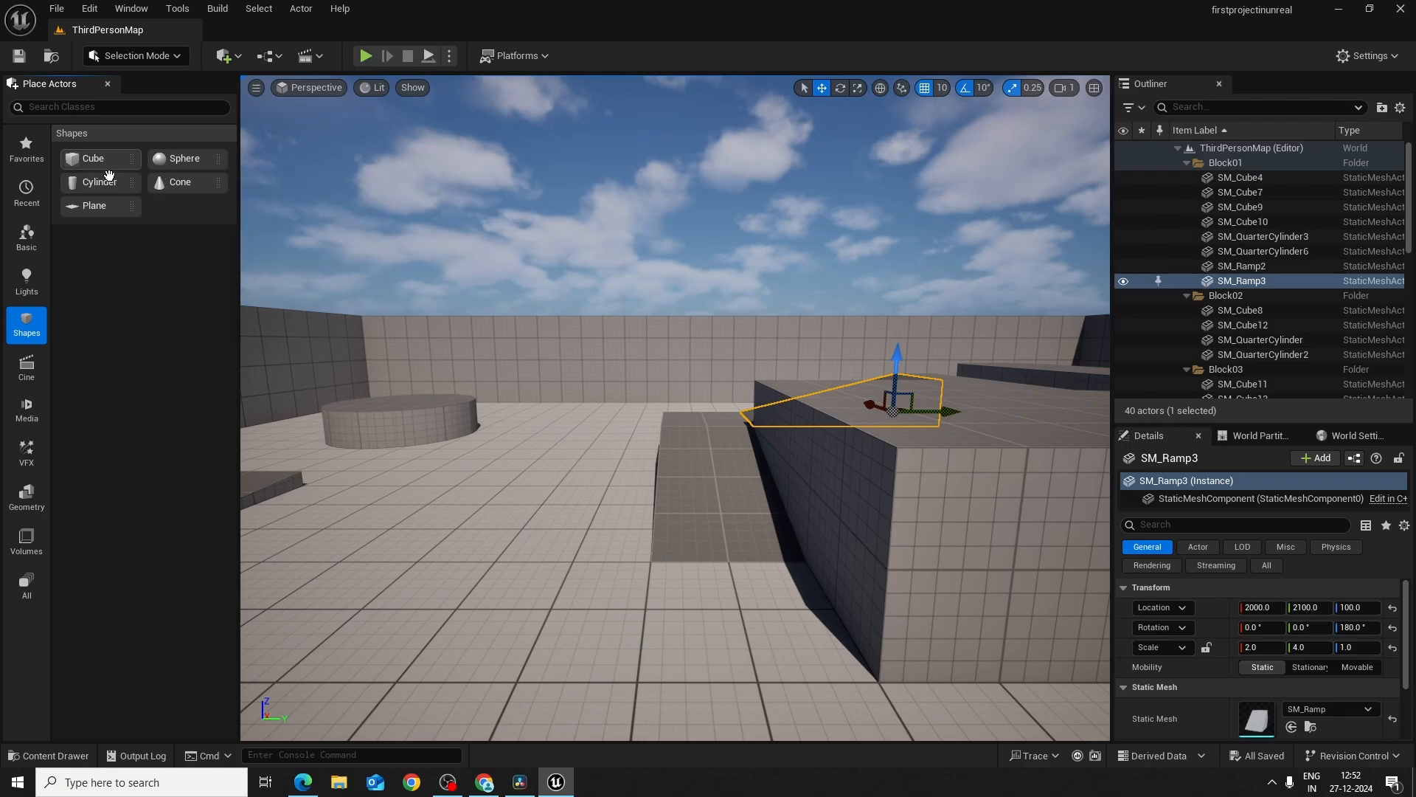
pyautogui.click(27, 374)
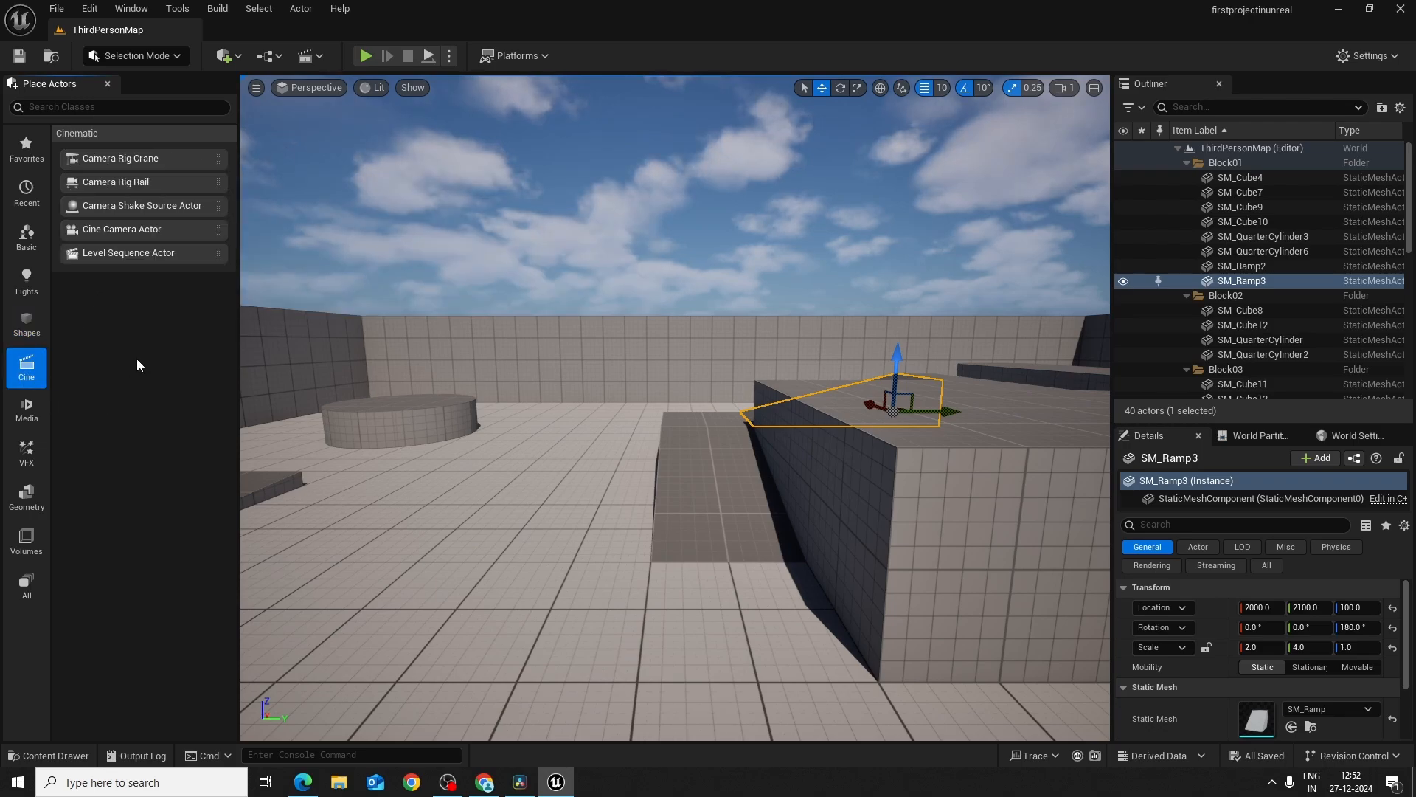
pyautogui.click(26, 452)
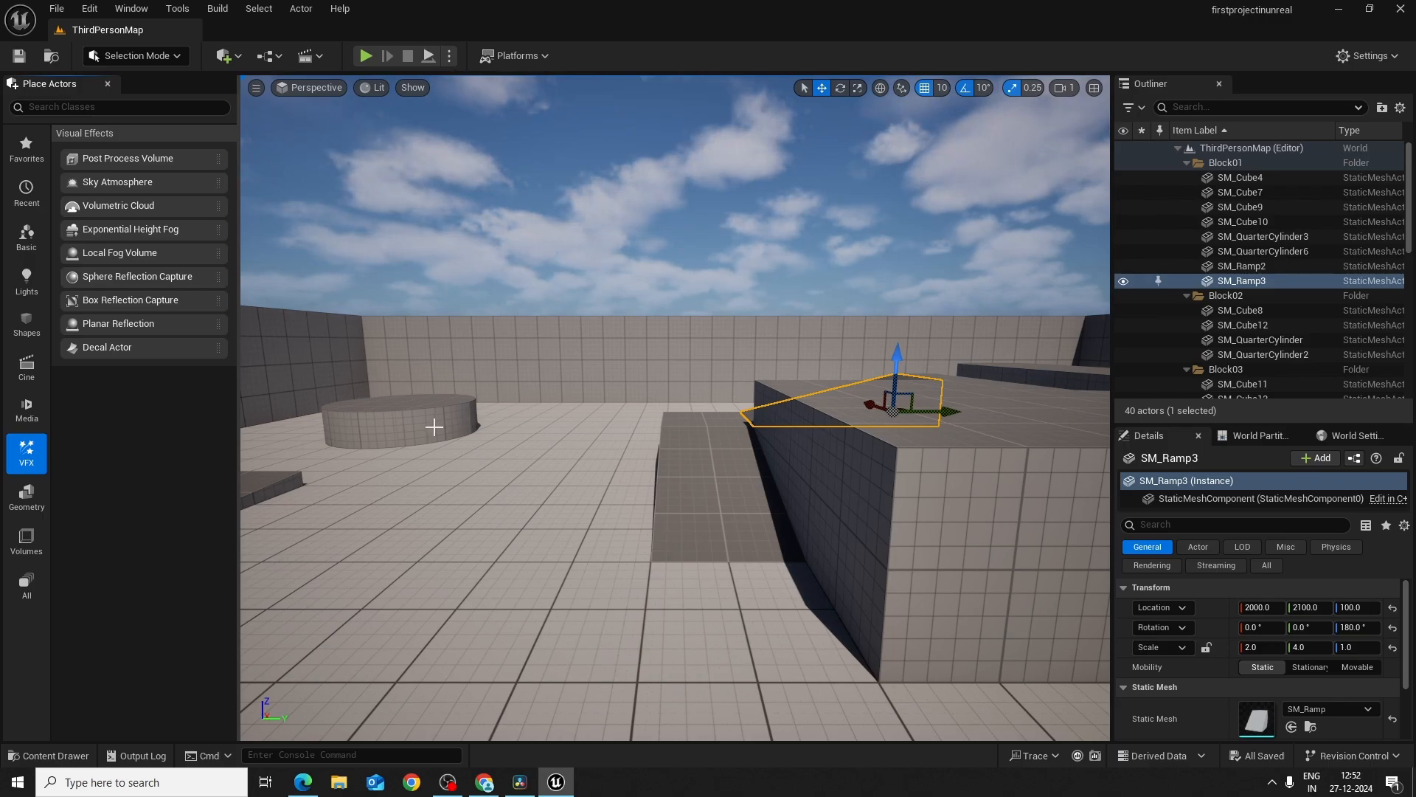
pyautogui.click(34, 164)
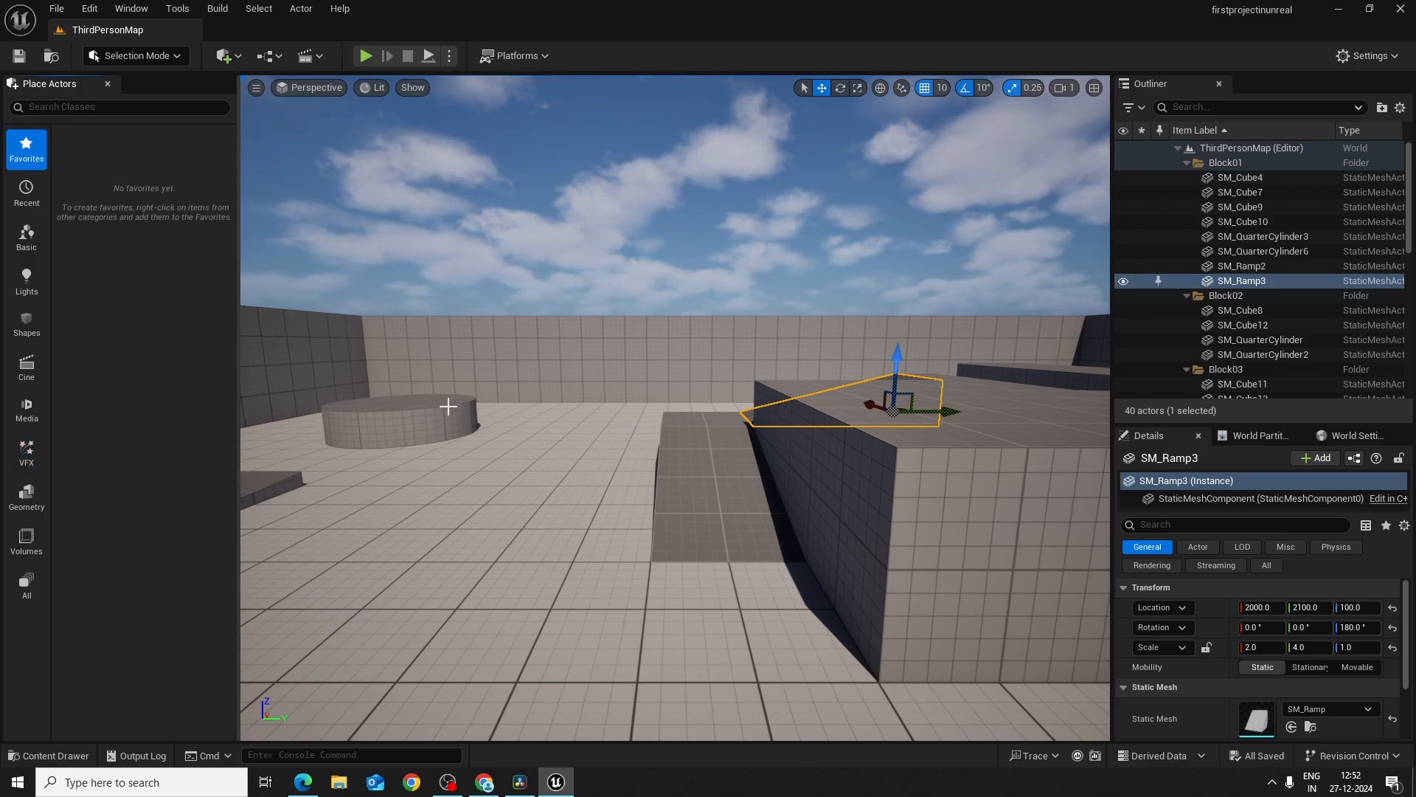
pyautogui.moveTo(449, 404); pyautogui.dragTo(376, 403, button='right')
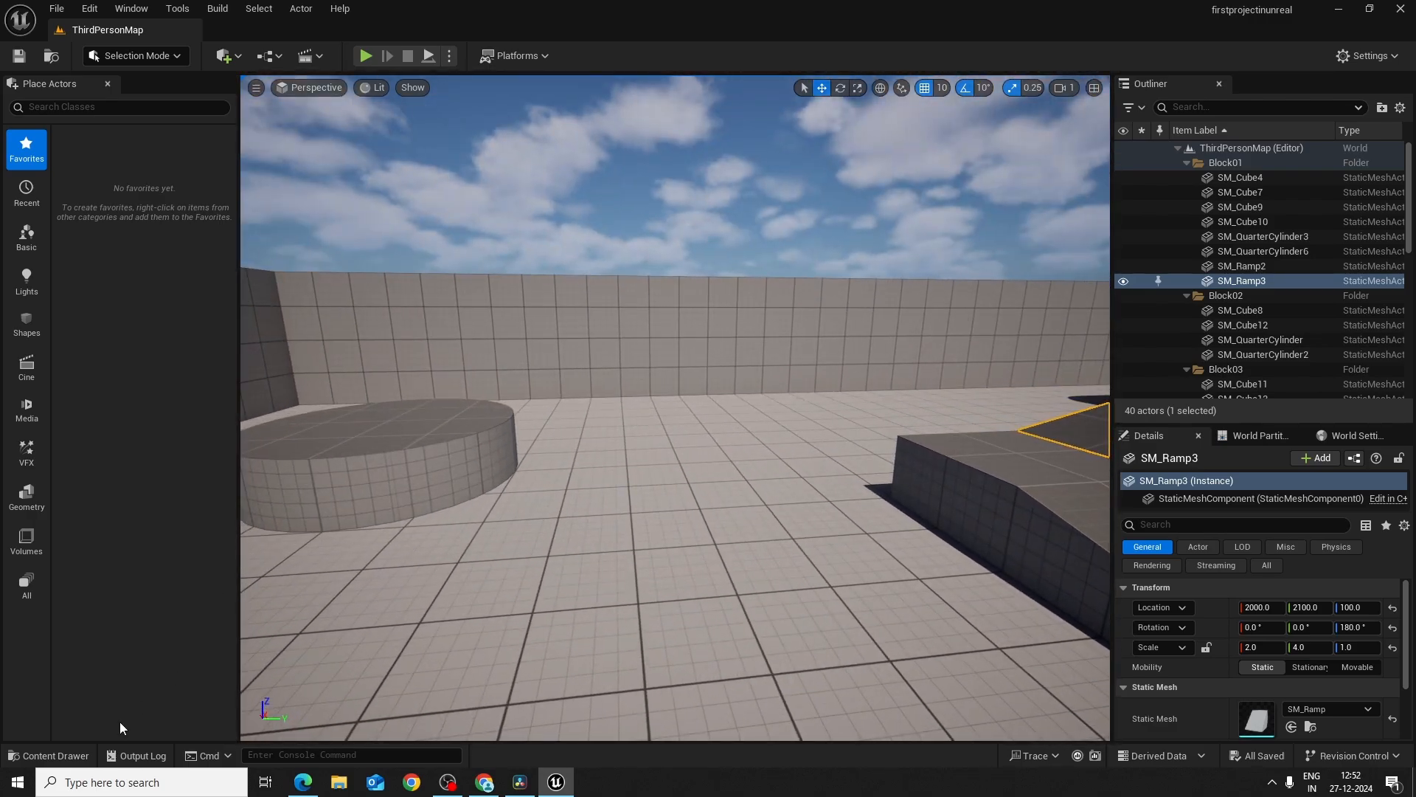
# Step: Show the project's Content folder in the Content Drawer, turn off the Static Mesh filter, and hide the drawer
pyautogui.click(77, 758)
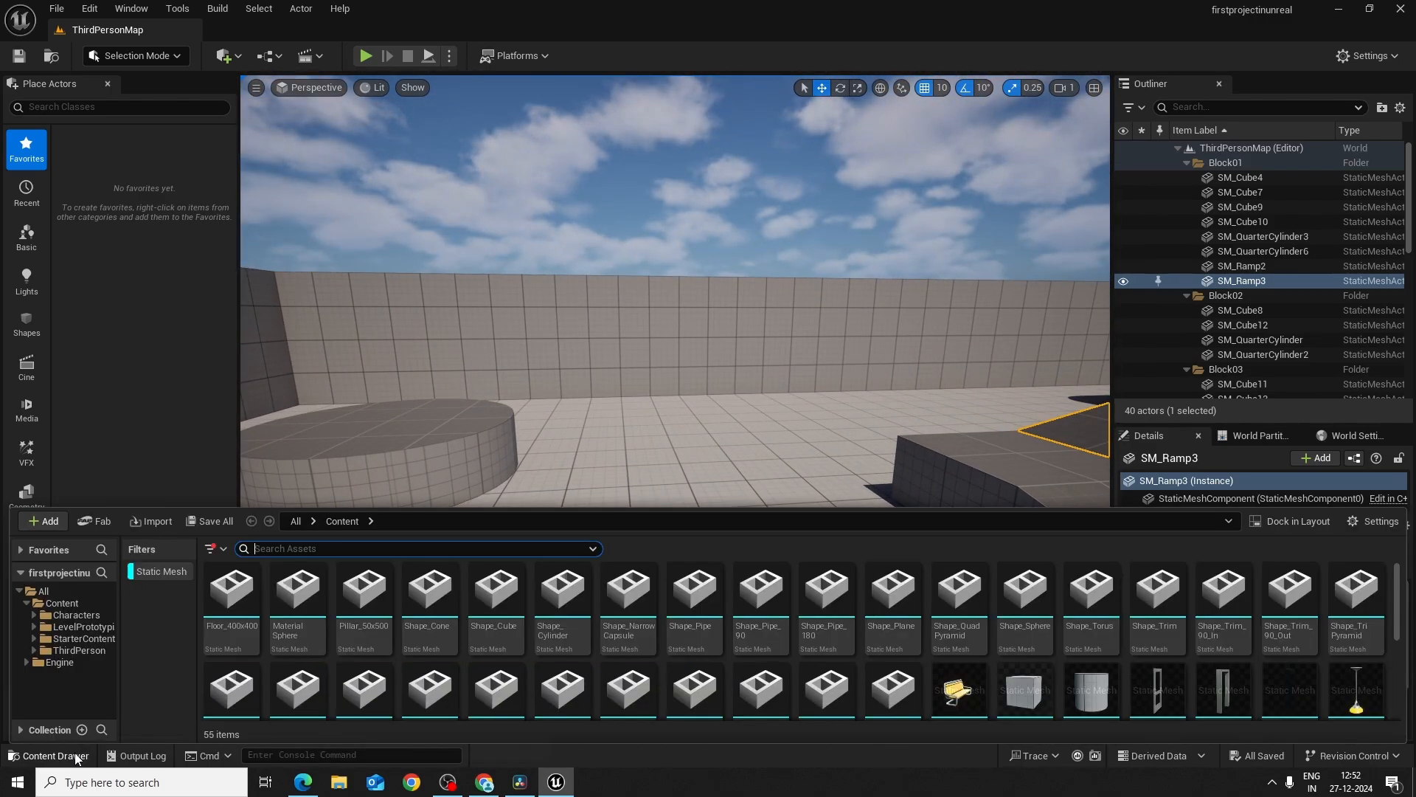
pyautogui.click(51, 602)
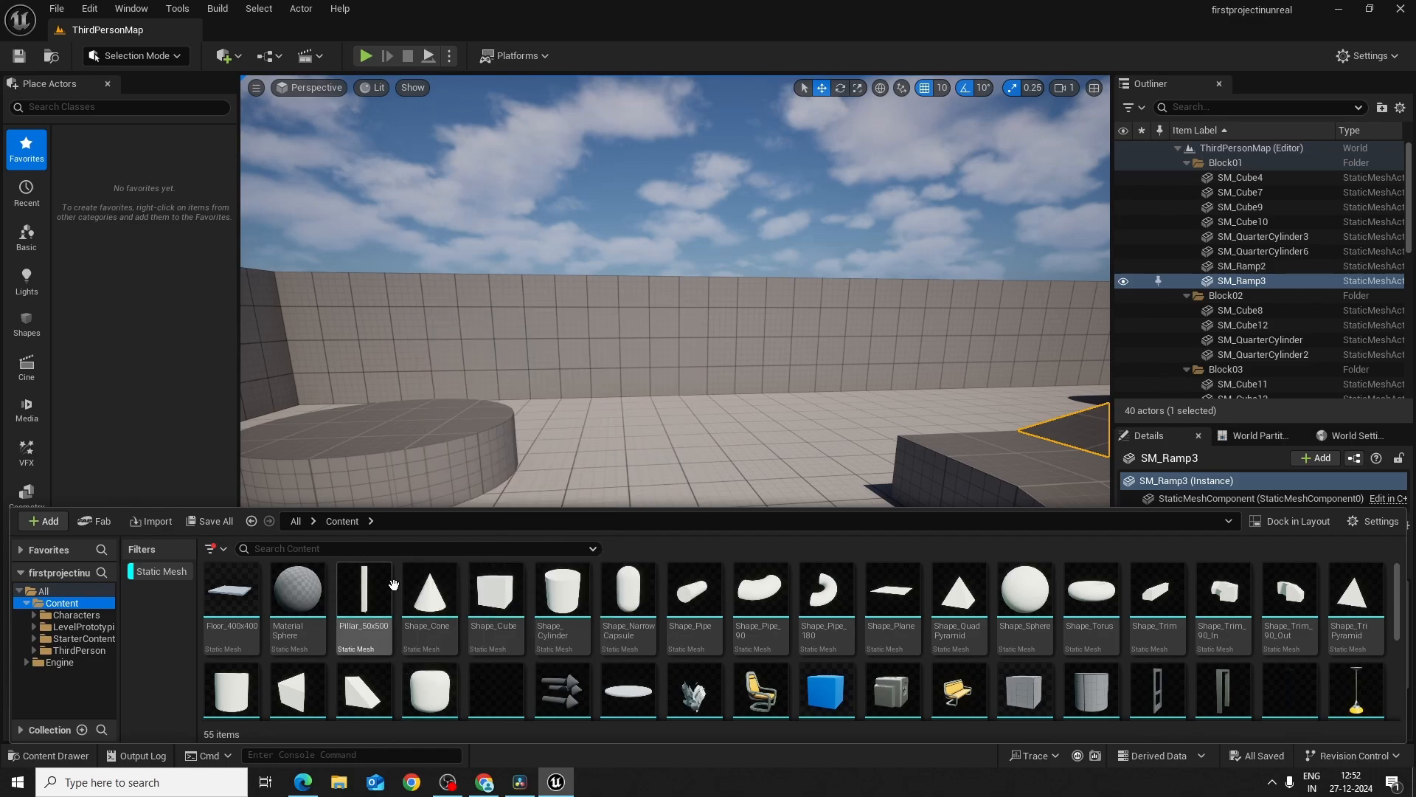
pyautogui.click(147, 572)
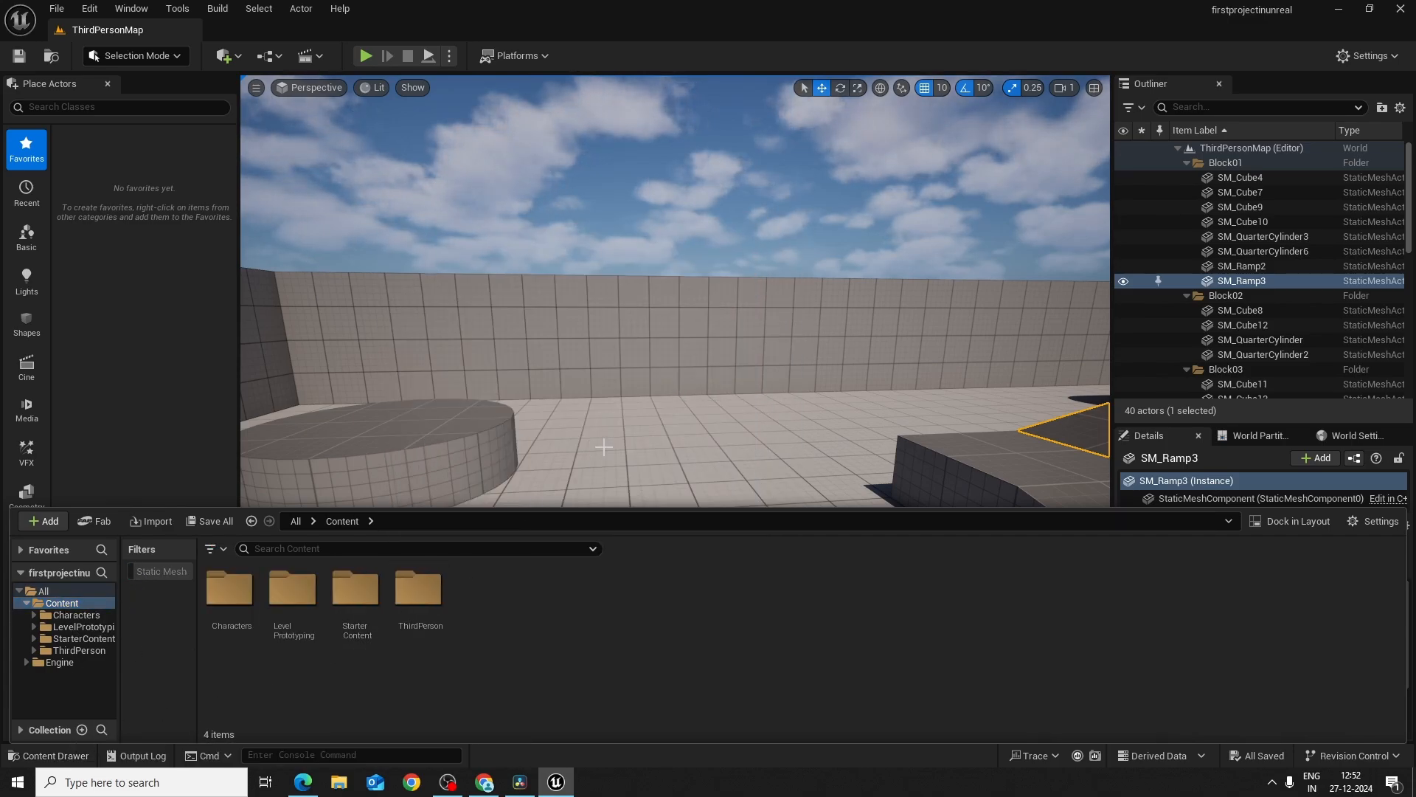
pyautogui.click(59, 758)
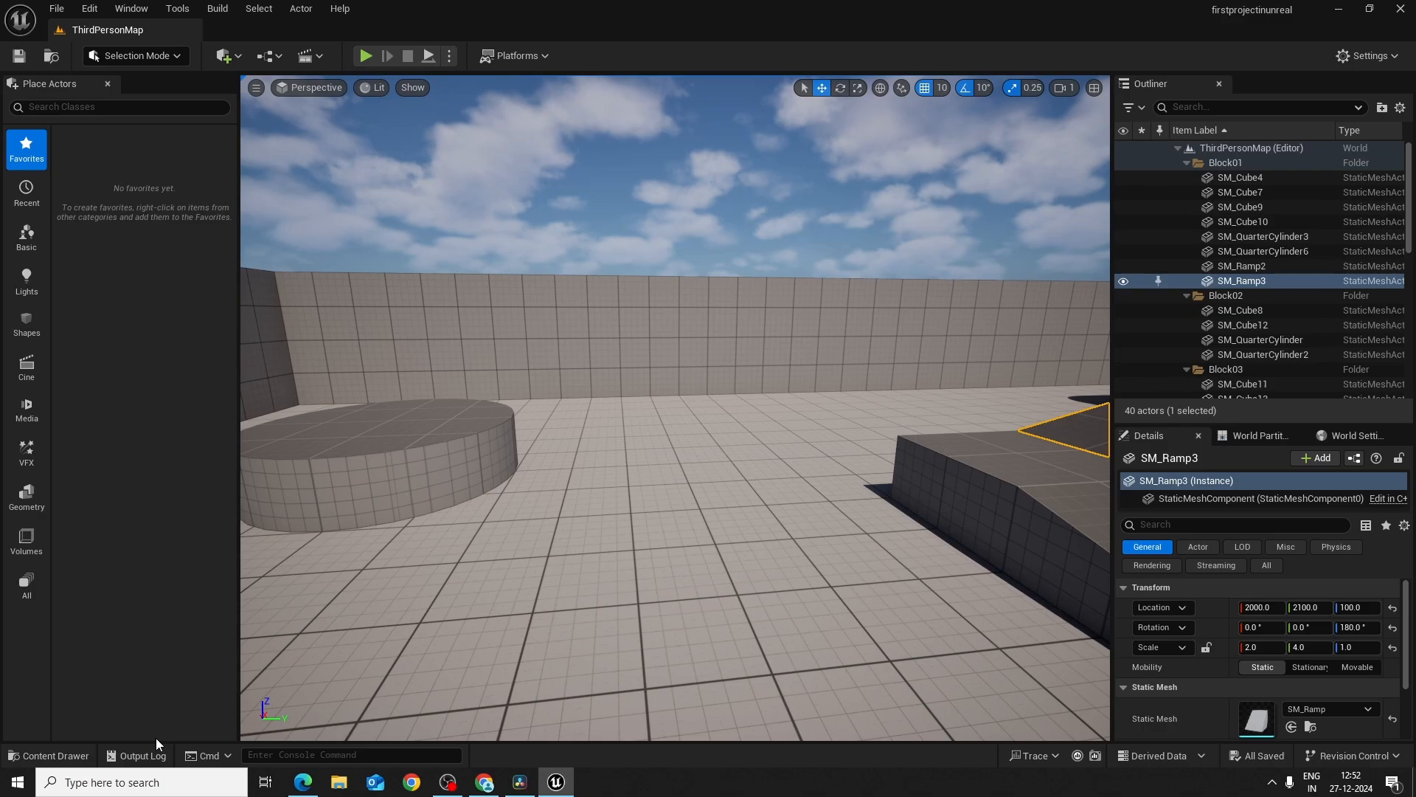
pyautogui.hotkey('ctrl', 'space')
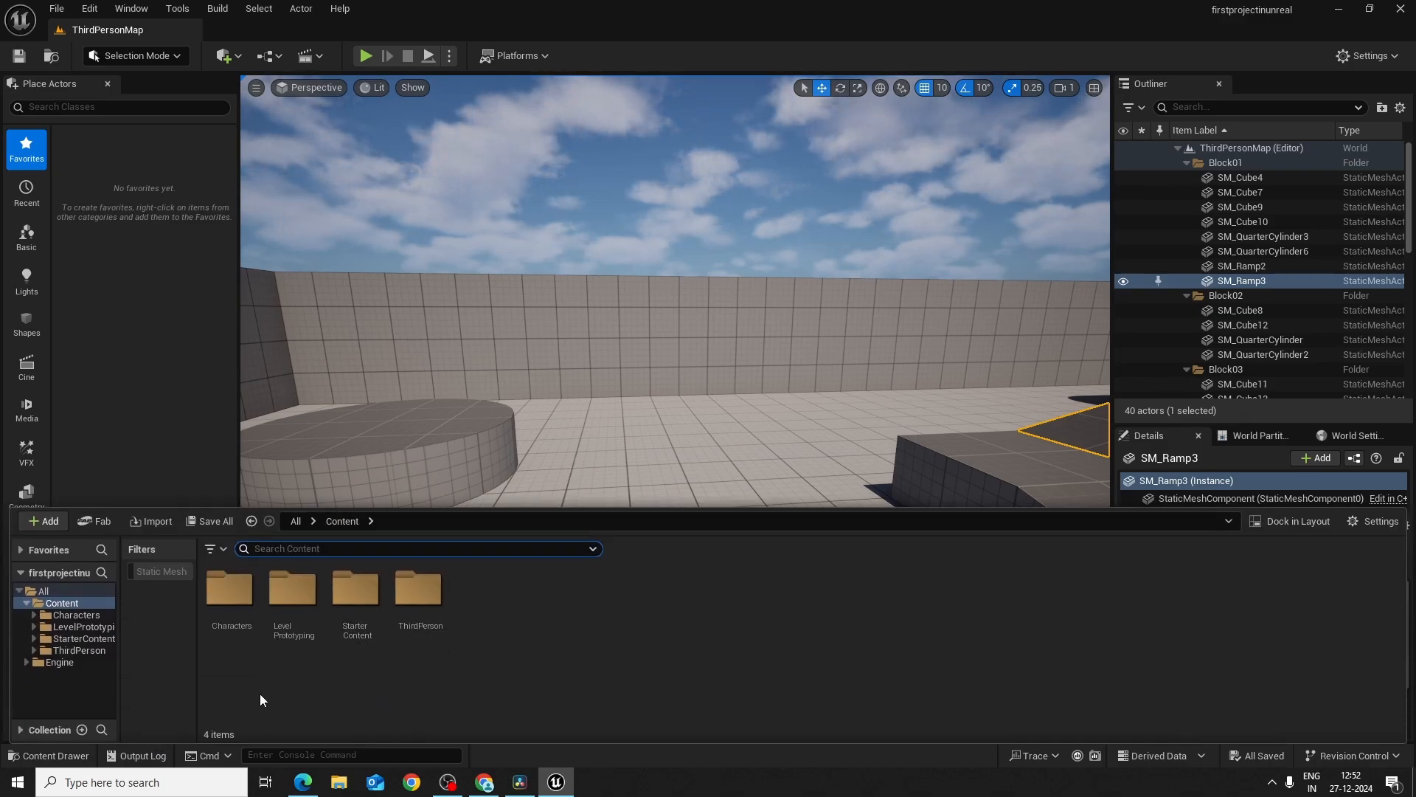
pyautogui.click(77, 761)
# Step: Fly the camera around the map to demonstrate moving forward, backward and sideways through the level
pyautogui.moveTo(452, 600); pyautogui.dragTo(509, 551, button='right')
pyautogui.press('w')
pyautogui.press('w')
pyautogui.press('s')
pyautogui.press('w')
pyautogui.press('a')
pyautogui.press('s')
pyautogui.press('d')
pyautogui.press('w')
pyautogui.press('a')
pyautogui.press('s')
pyautogui.press('w')
pyautogui.press('d')
pyautogui.press('s')
pyautogui.press('a')
pyautogui.press('w')
pyautogui.press('d')
pyautogui.press('s')
# Step: Open the StarterContent folder in the Content Drawer
pyautogui.hotkey('ctrl', 'space')
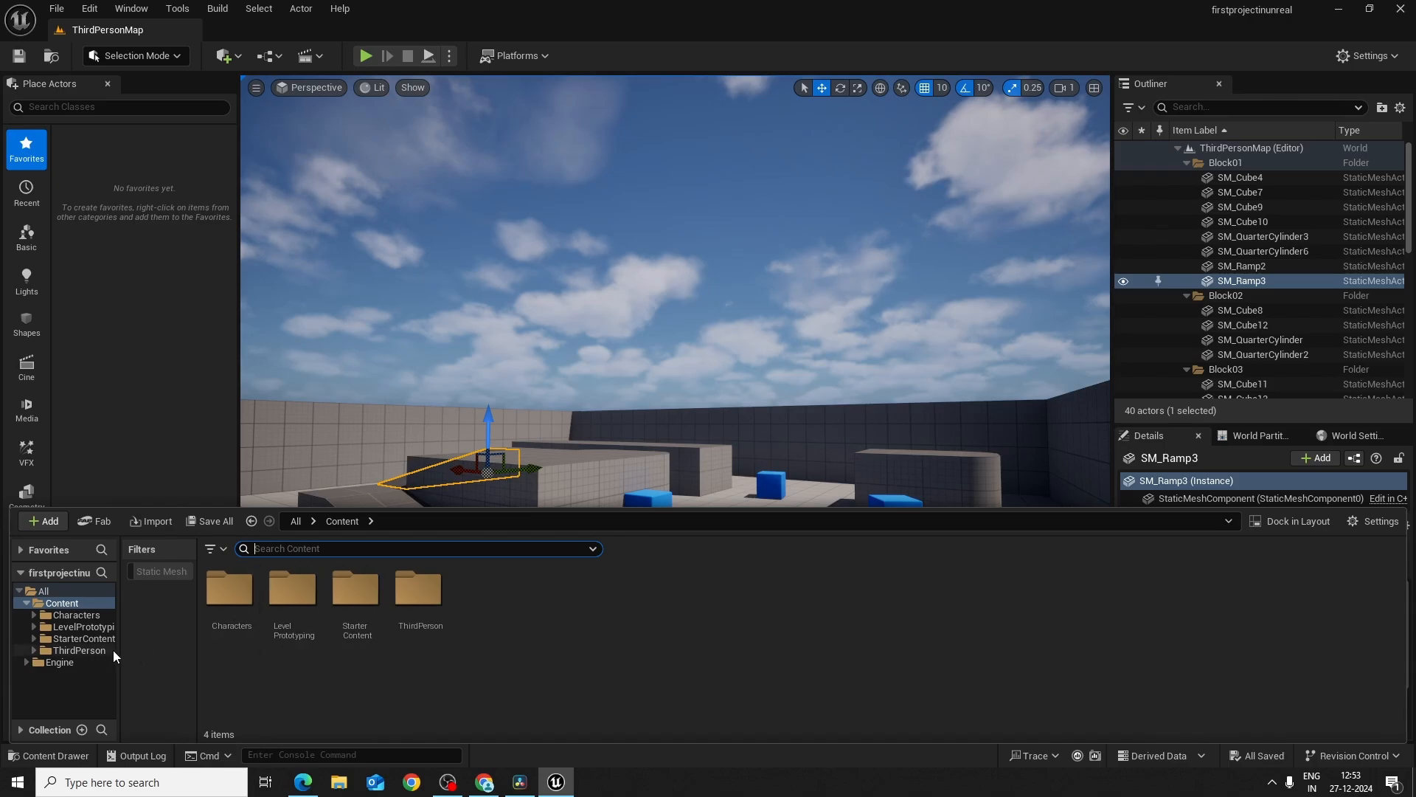
pyautogui.click(63, 639)
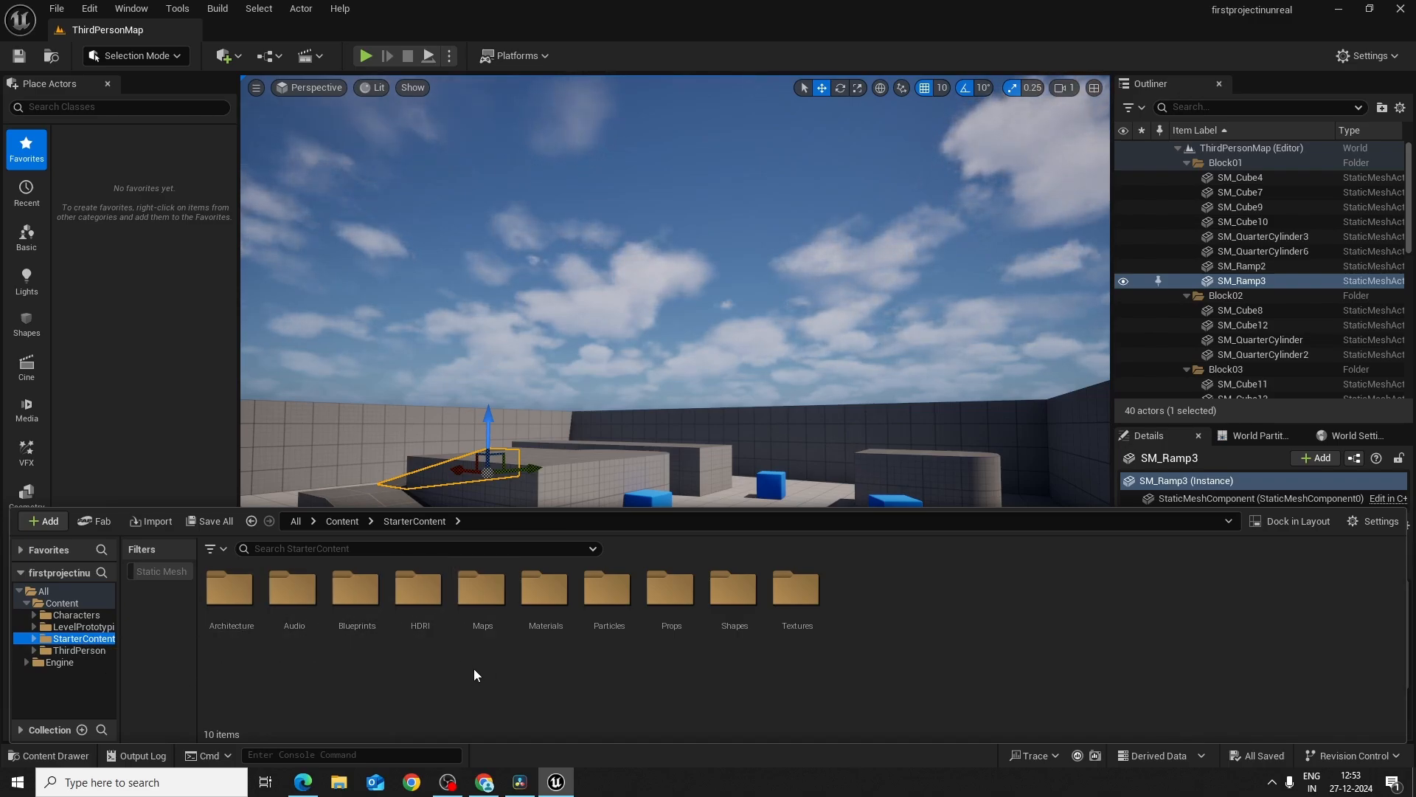
# Step: Look through the StarterContent Materials folder and open the Particles folder
pyautogui.doubleClick(544, 591)
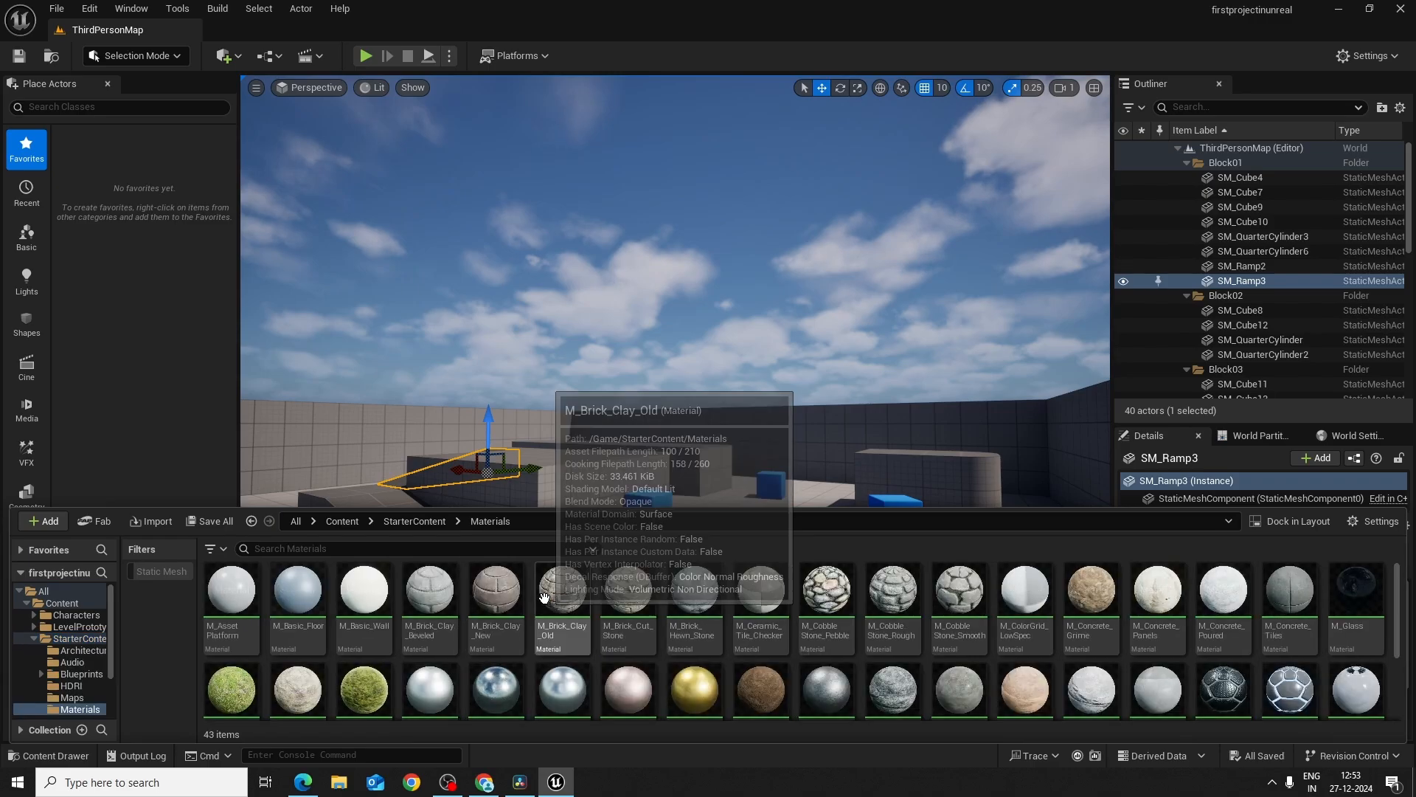
pyautogui.click(68, 634)
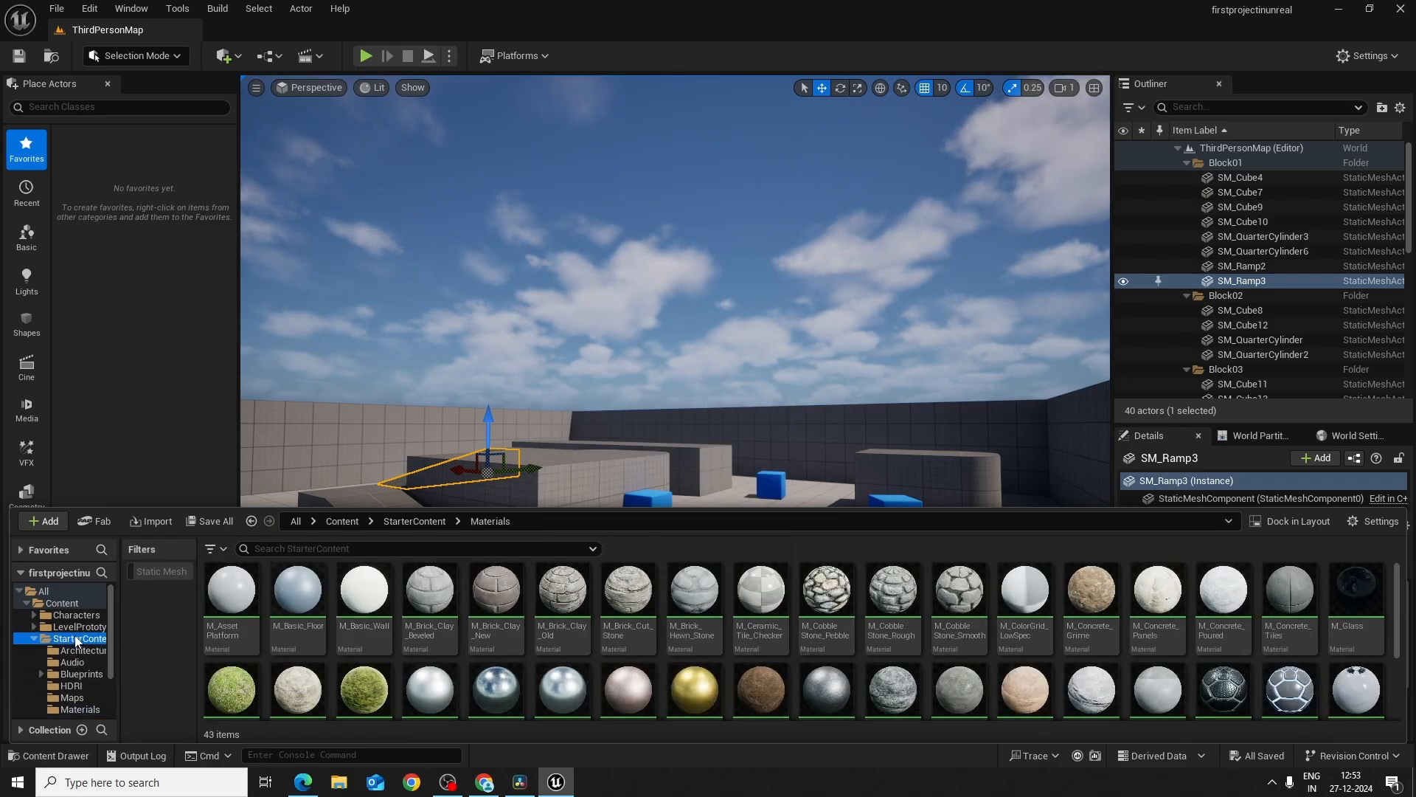
pyautogui.doubleClick(613, 594)
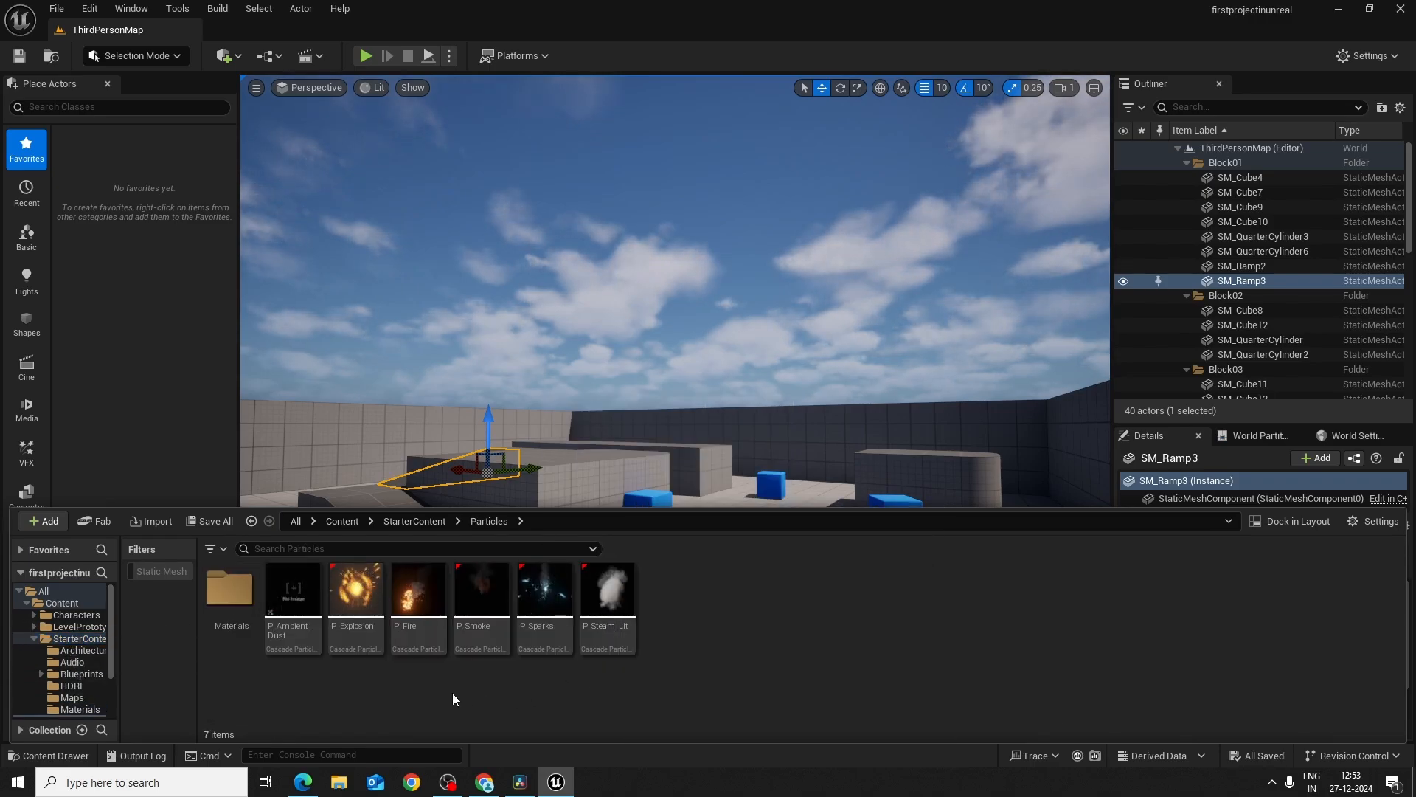
# Step: Place the P_Fire particle effect on the level floor and rotate it 20° about Y
pyautogui.moveTo(750, 427); pyautogui.dragTo(460, 596, button='right')
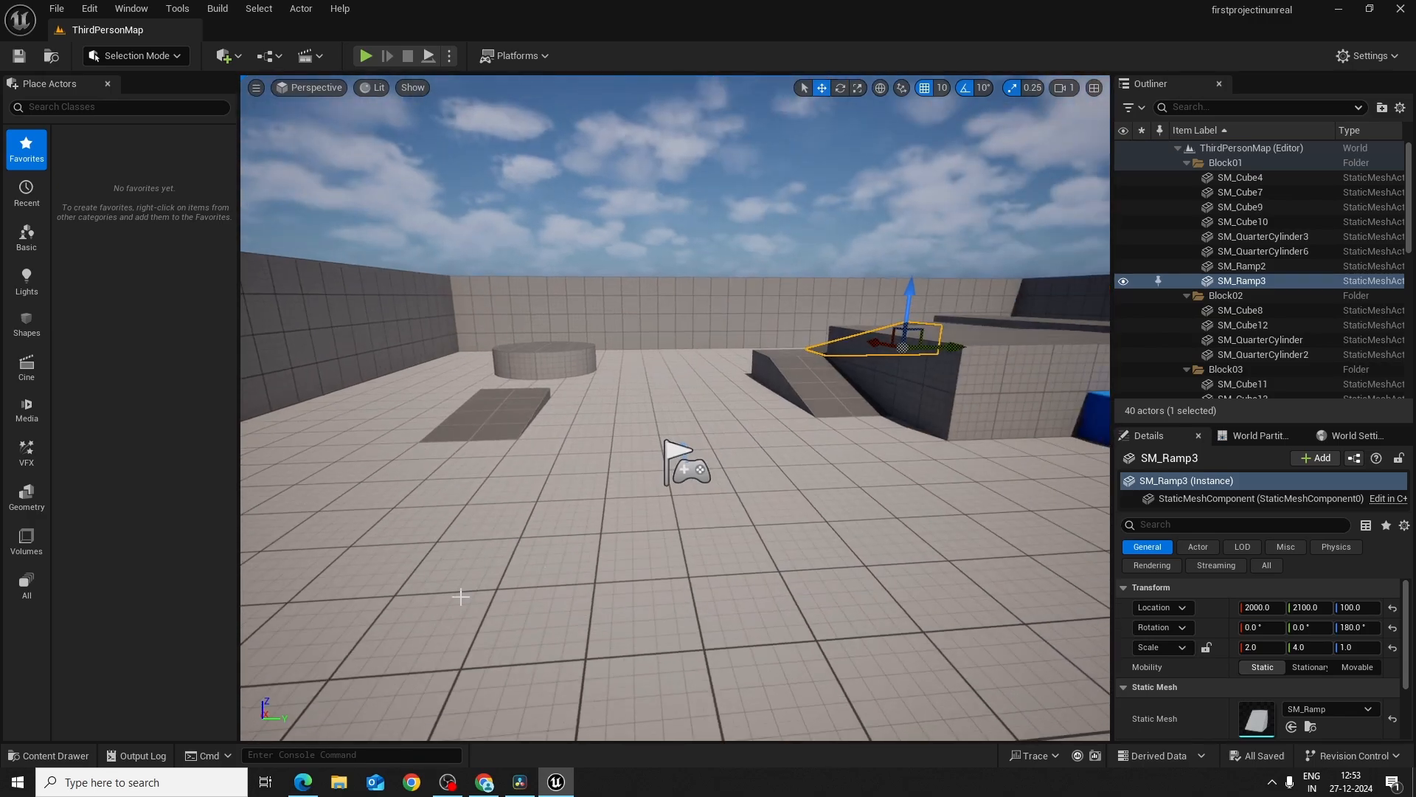
pyautogui.click(63, 756)
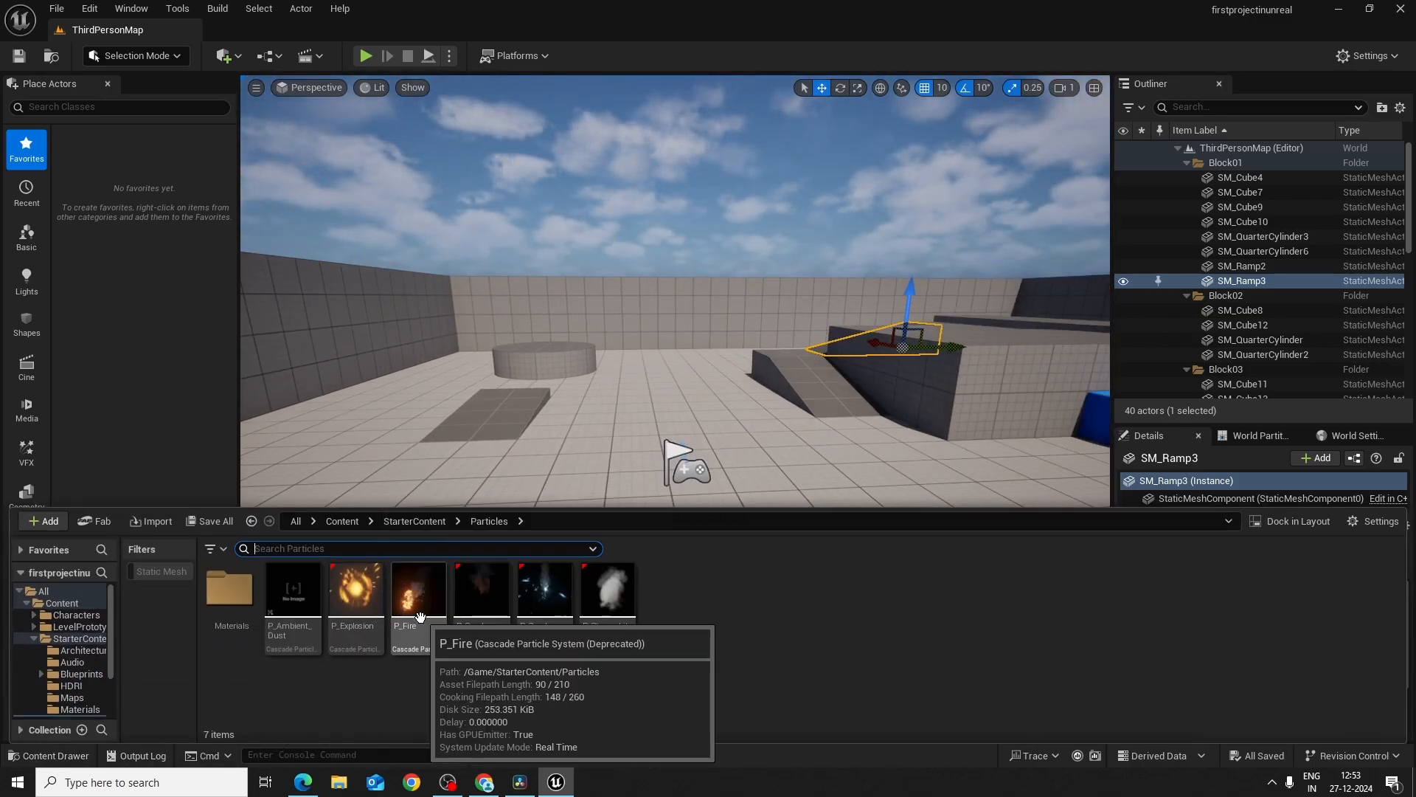
pyautogui.moveTo(418, 607); pyautogui.dragTo(568, 518)
pyautogui.press('f')
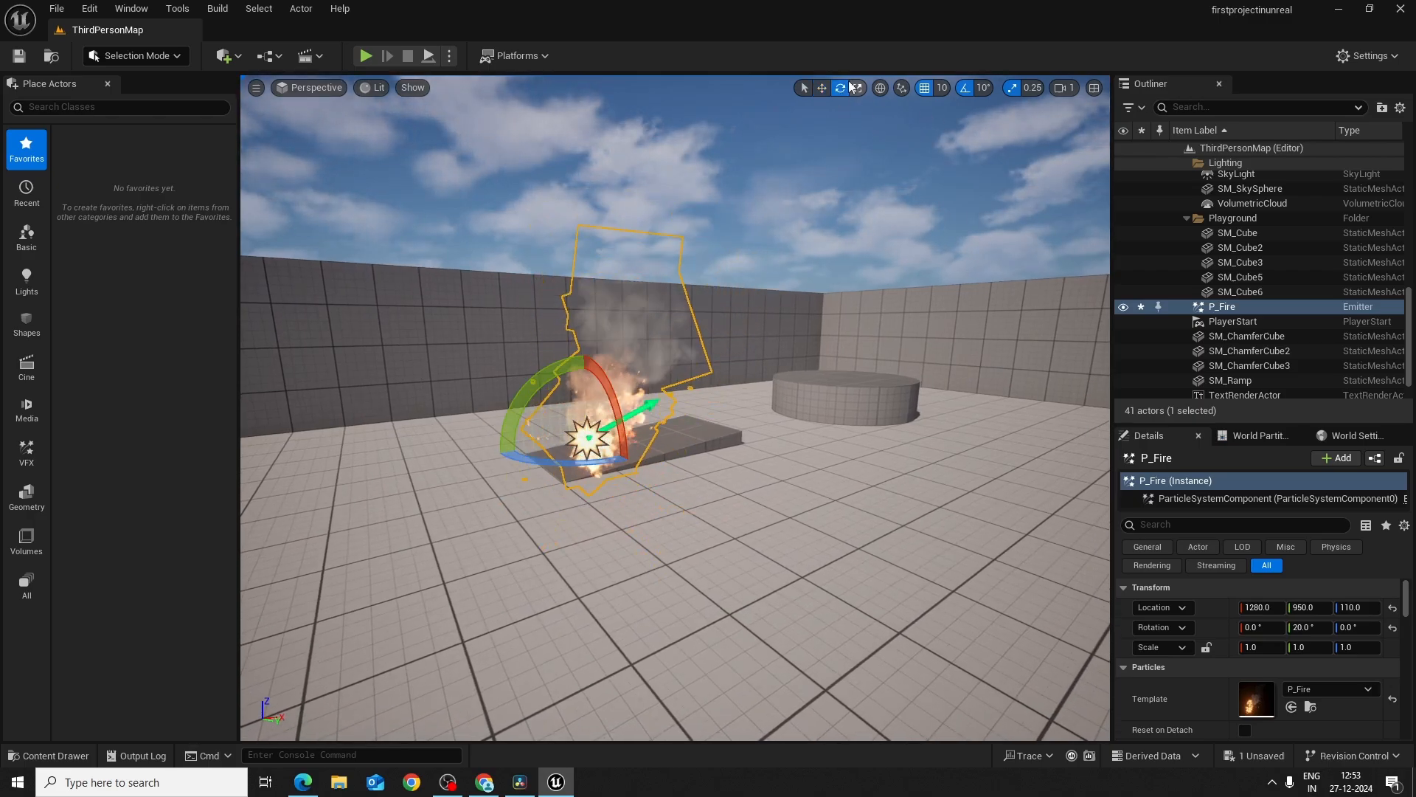
# Step: Slide the fire emitter along Y to about 1180 and delete it from the level
pyautogui.moveTo(588, 442)
pyautogui.mouseDown()
pyautogui.moveTo(633, 408)
pyautogui.moveTo(601, 433)
pyautogui.mouseUp()
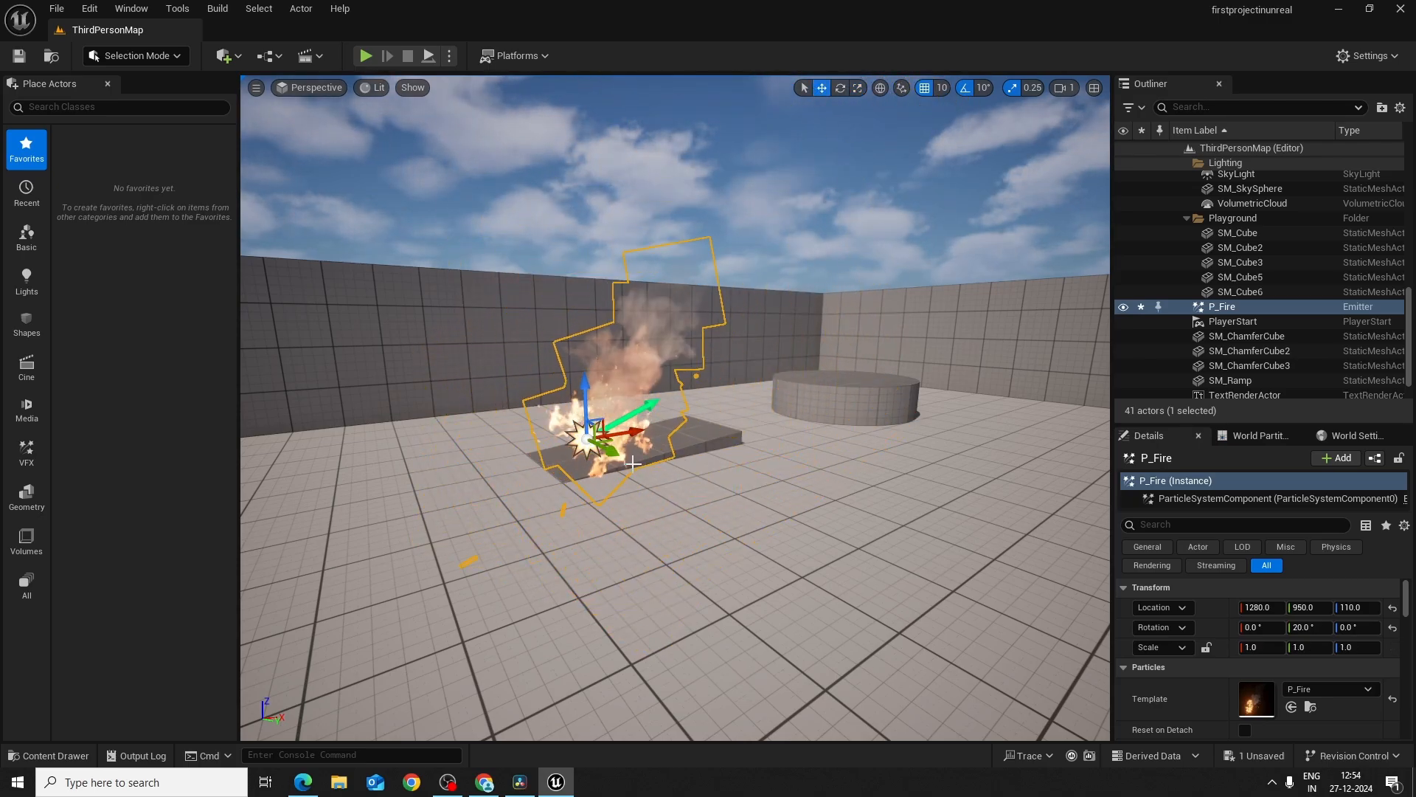
pyautogui.keyDown('shift'); pyautogui.moveTo(623, 454); pyautogui.dragTo(708, 583); pyautogui.keyUp('shift')
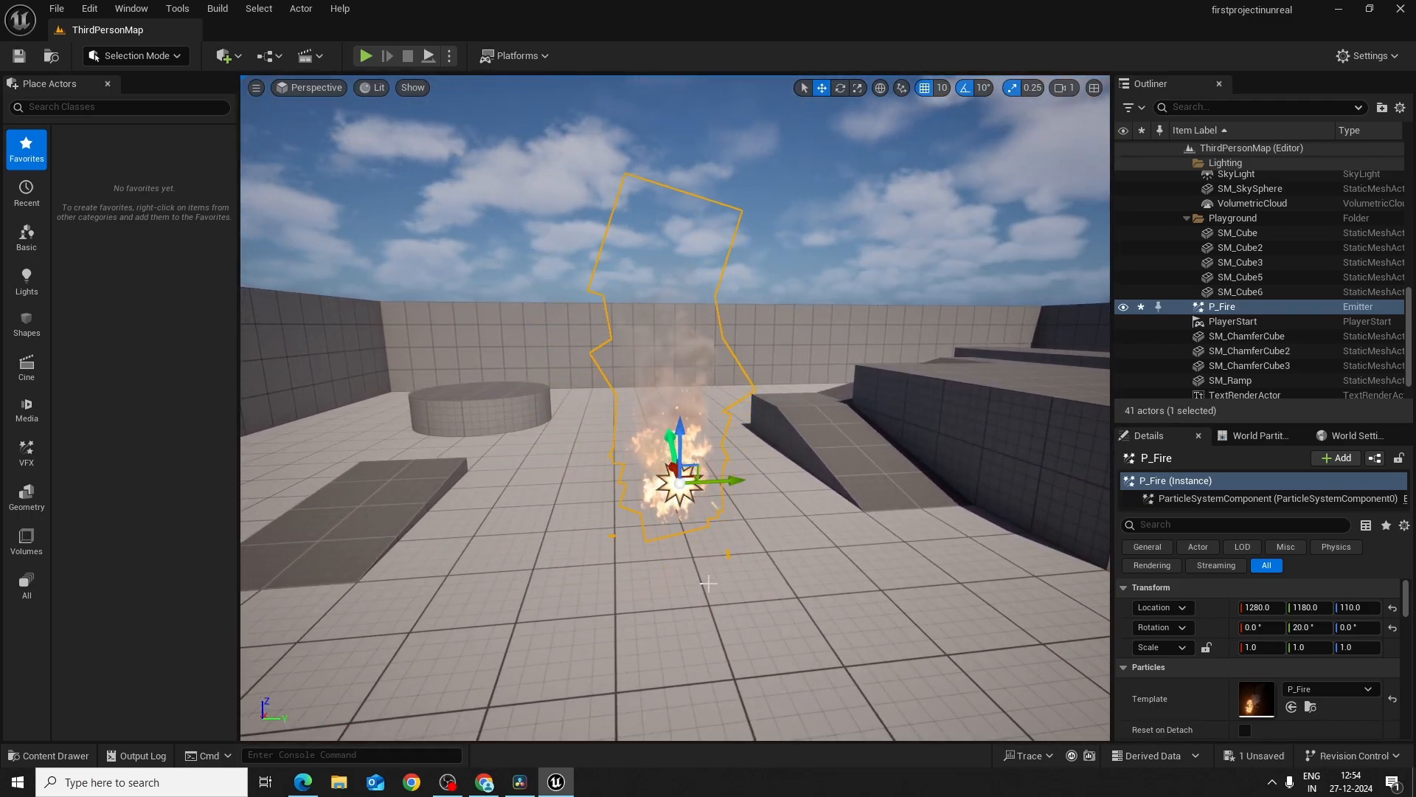
pyautogui.press('Delete')
# Step: Show the StarterContent folder in the Content Drawer, filtered to Static Mesh assets
pyautogui.click(48, 755)
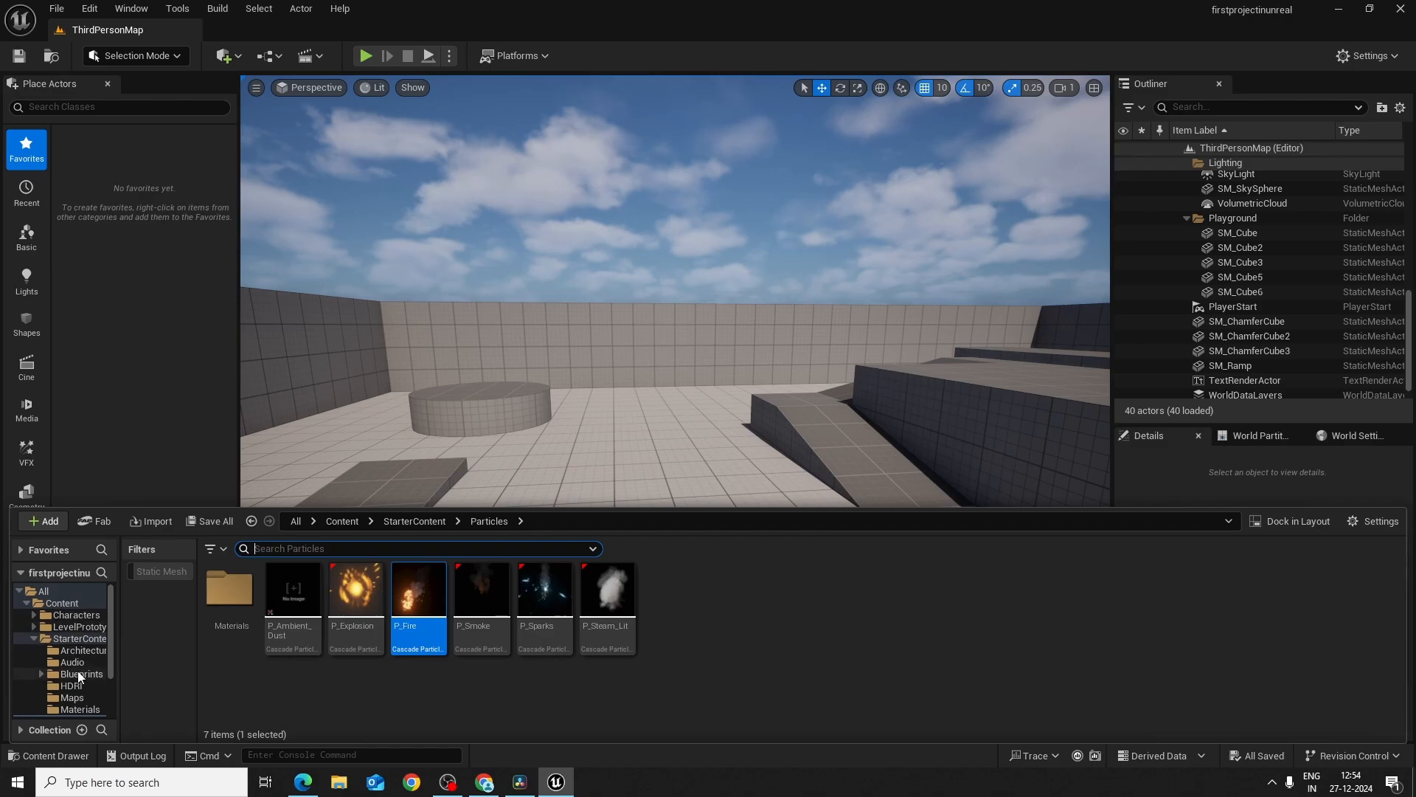
pyautogui.click(75, 640)
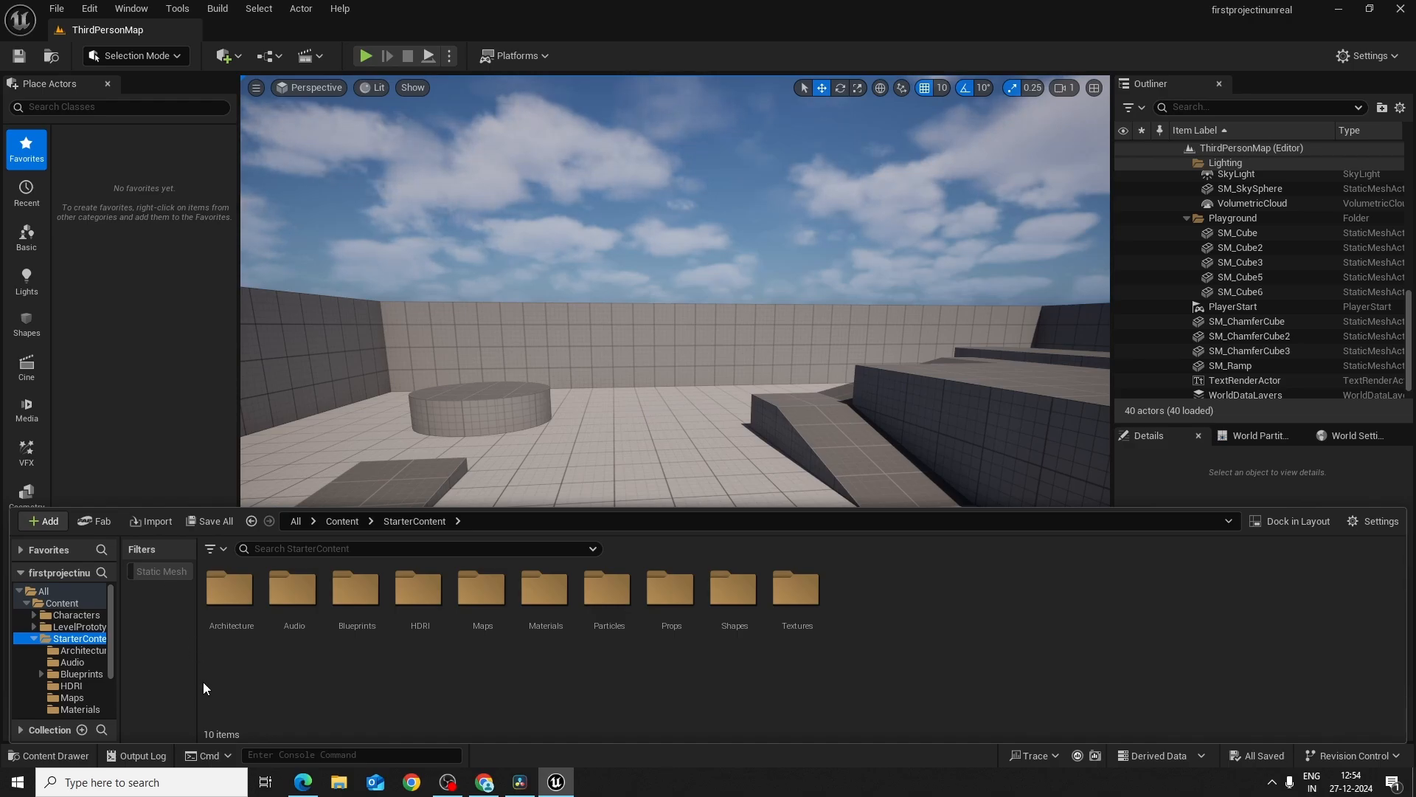
pyautogui.click(153, 573)
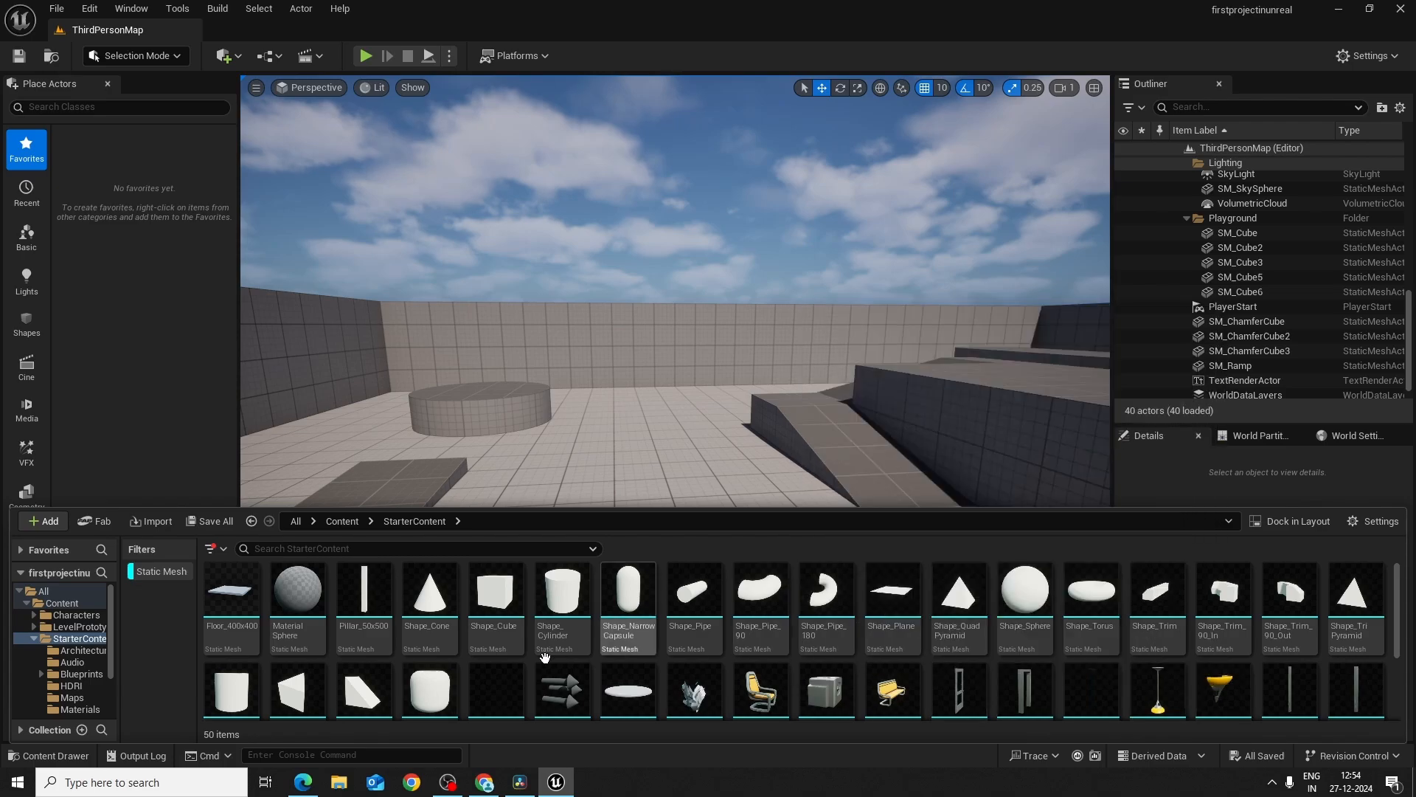
# Step: Place the Shape_Cone static mesh on the open floor of the level, between the low slab and the ramp
pyautogui.moveTo(434, 615)
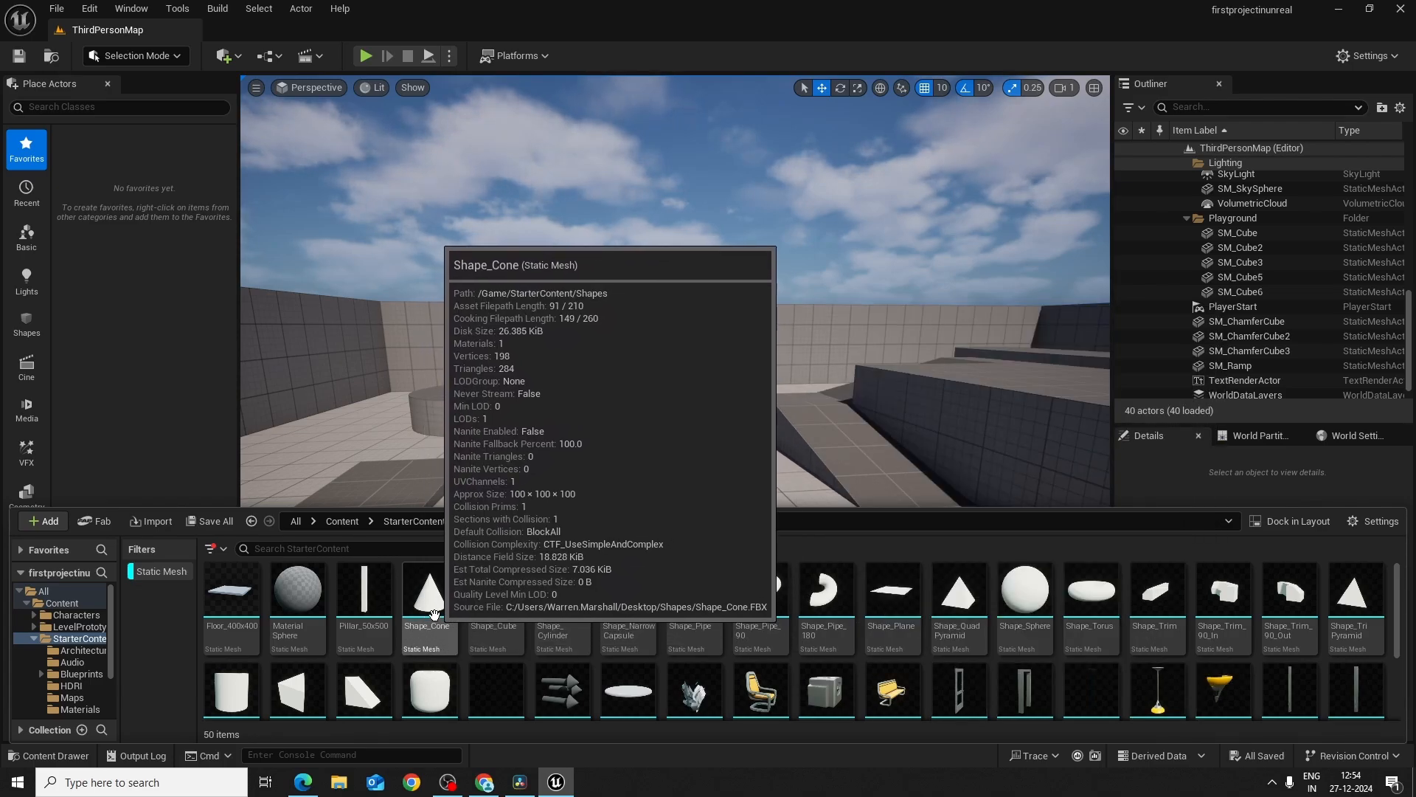
pyautogui.click(430, 611)
pyautogui.click(608, 440)
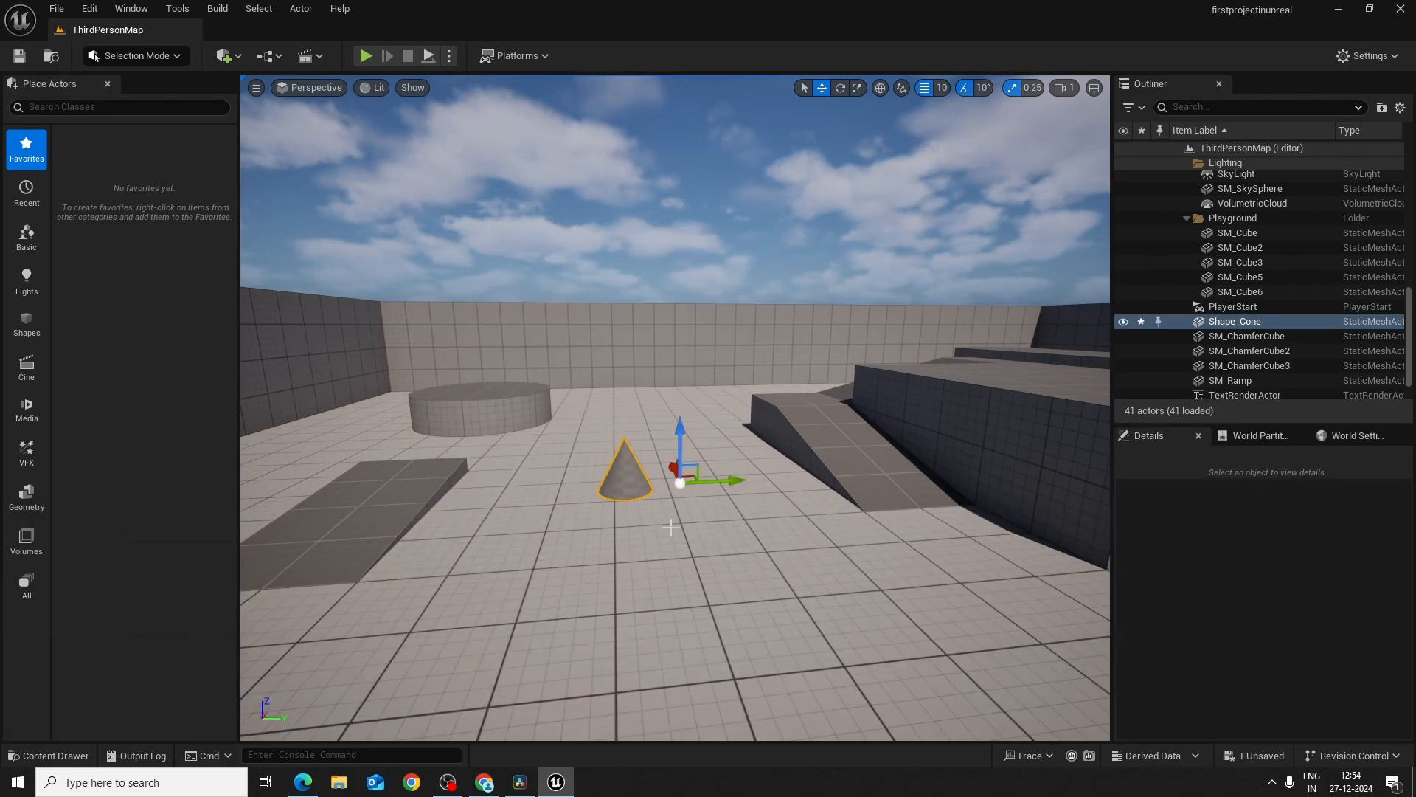
pyautogui.press('f')
pyautogui.press('d')
pyautogui.moveTo(607, 439)
pyautogui.mouseDown(button='right')
pyautogui.moveTo(494, 446)
pyautogui.moveTo(614, 435)
pyautogui.mouseUp(button='right')
pyautogui.press('a')
pyautogui.press('s')
pyautogui.press('w')
# Step: Place the Shape_Pipe static mesh on the floor beside the cone, at about X 1700, Y 1300, Z 0
pyautogui.click(59, 756)
pyautogui.moveTo(694, 597); pyautogui.dragTo(712, 436)
pyautogui.moveTo(711, 436); pyautogui.dragTo(480, 461, button='right')
pyautogui.press('s')
pyautogui.press('w')
pyautogui.press('s')
pyautogui.moveTo(701, 465); pyautogui.dragTo(775, 449, button='right')
pyautogui.press('w')
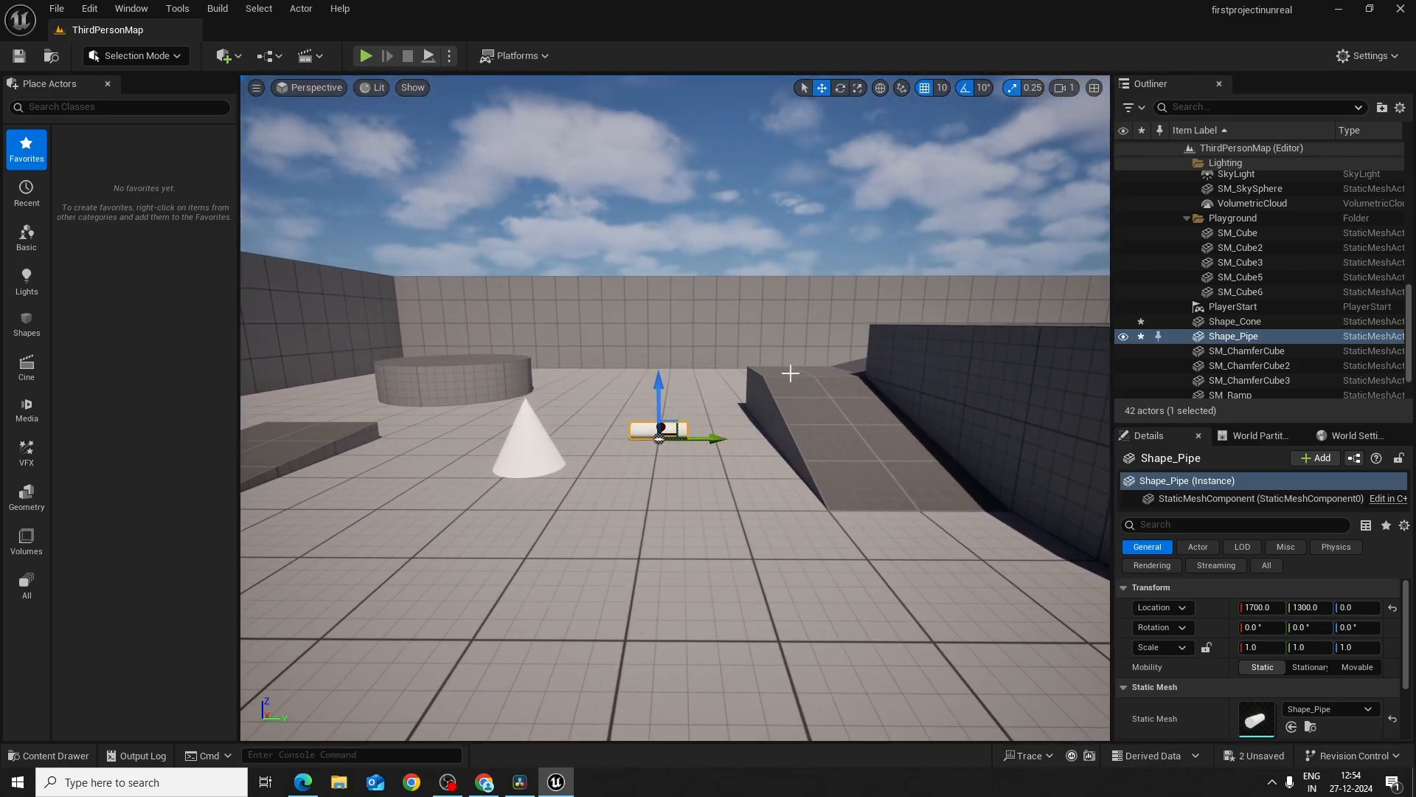
# Step: Scale the pipe uniformly to 4.75 and rotate it to about -110° around Z
pyautogui.press('r')
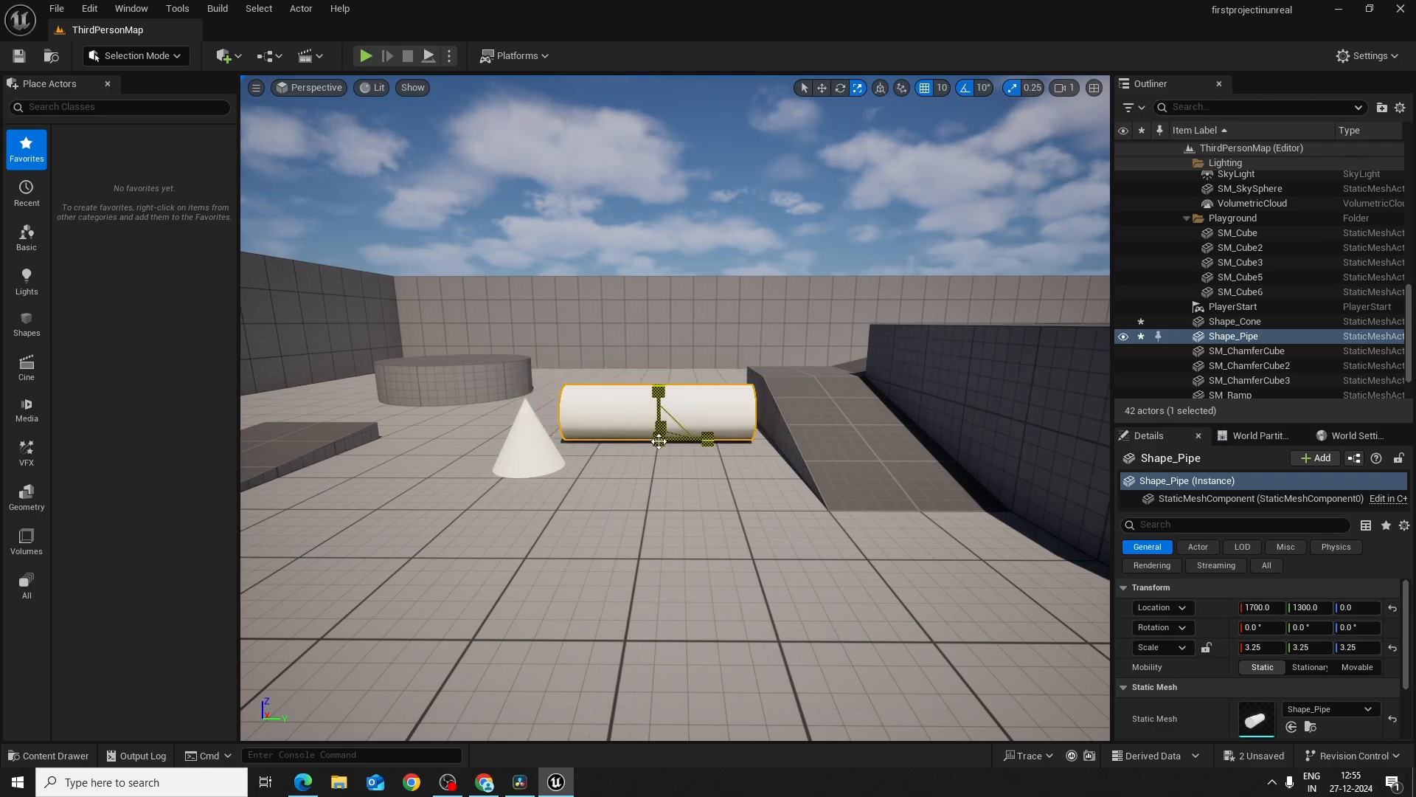
pyautogui.press('e')
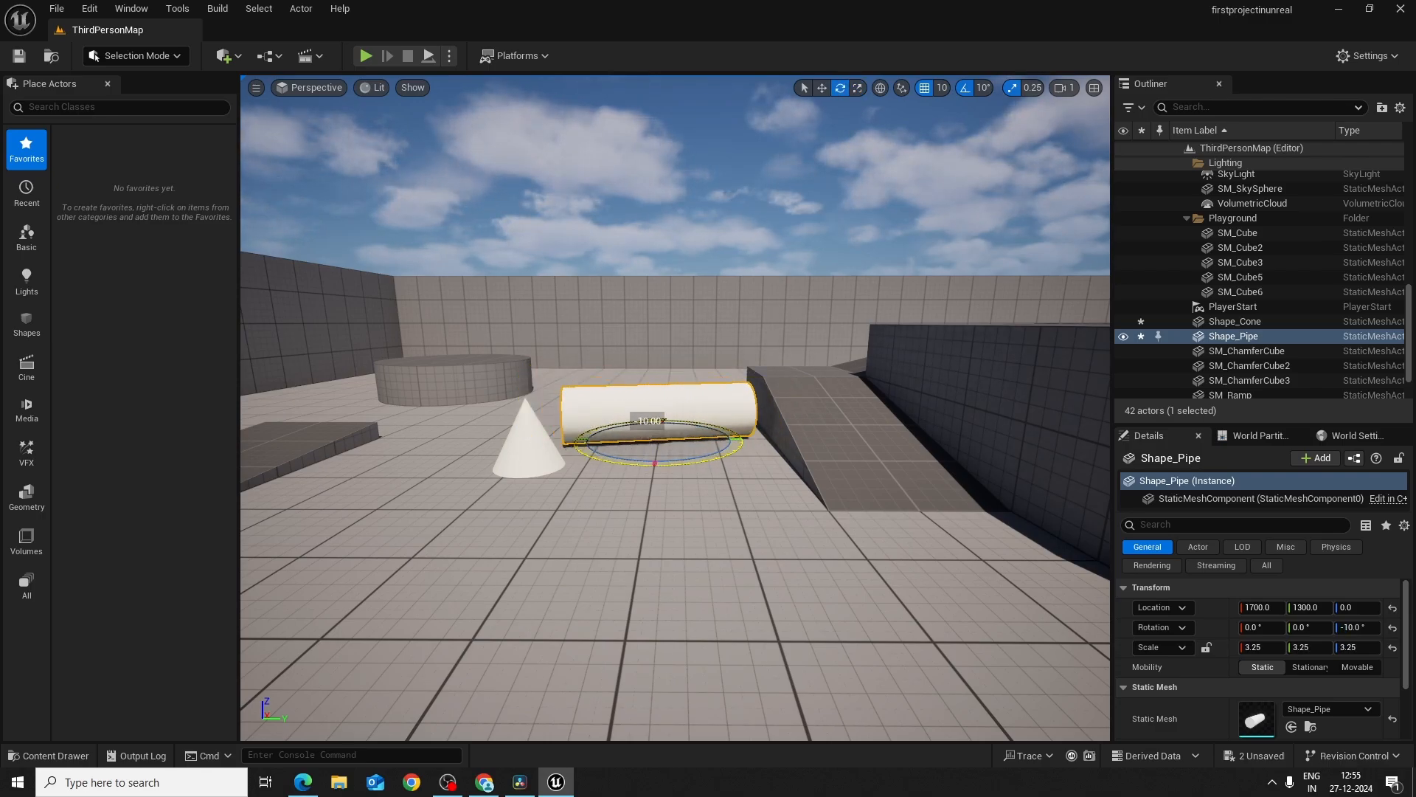
pyautogui.press('r')
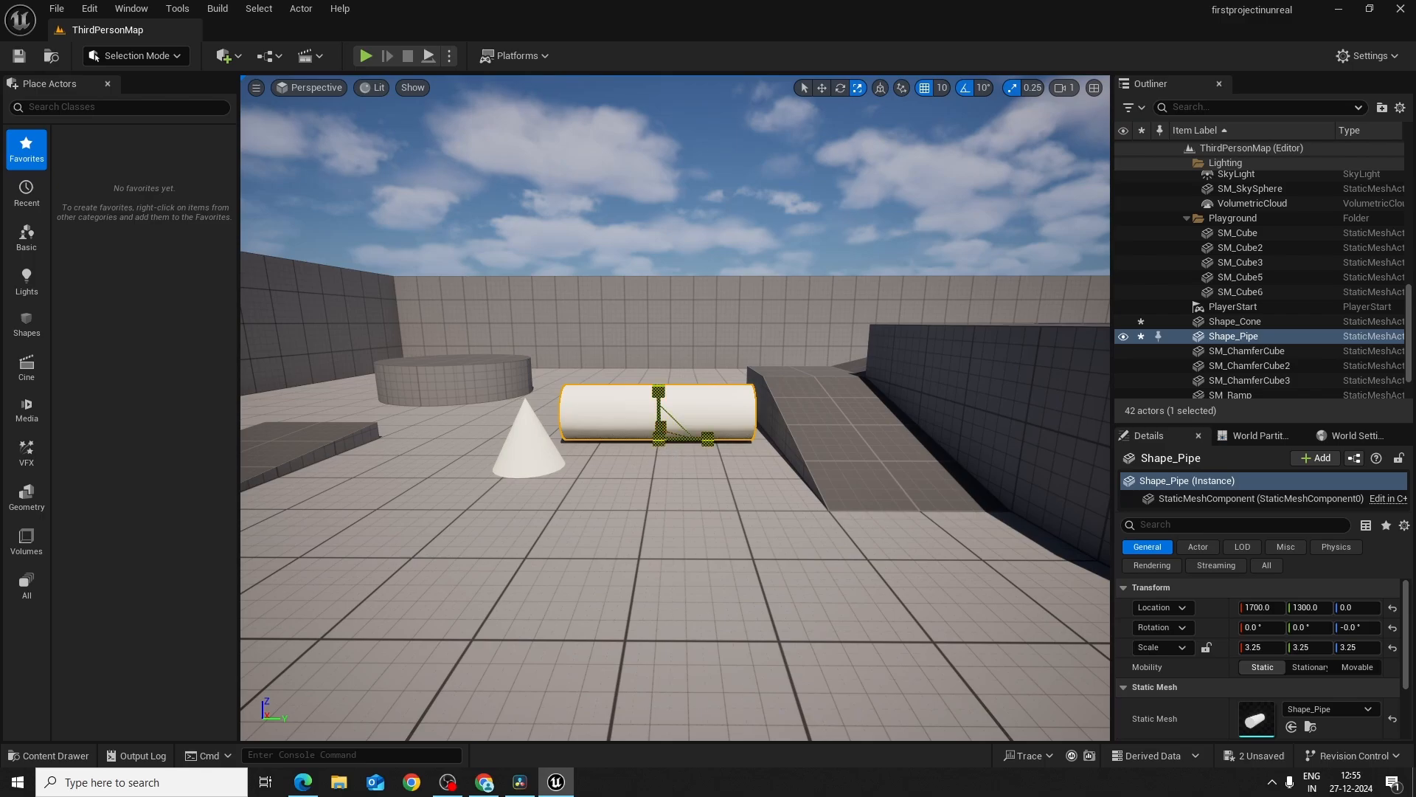
pyautogui.moveTo(658, 440); pyautogui.dragTo(697, 417)
pyautogui.press('e')
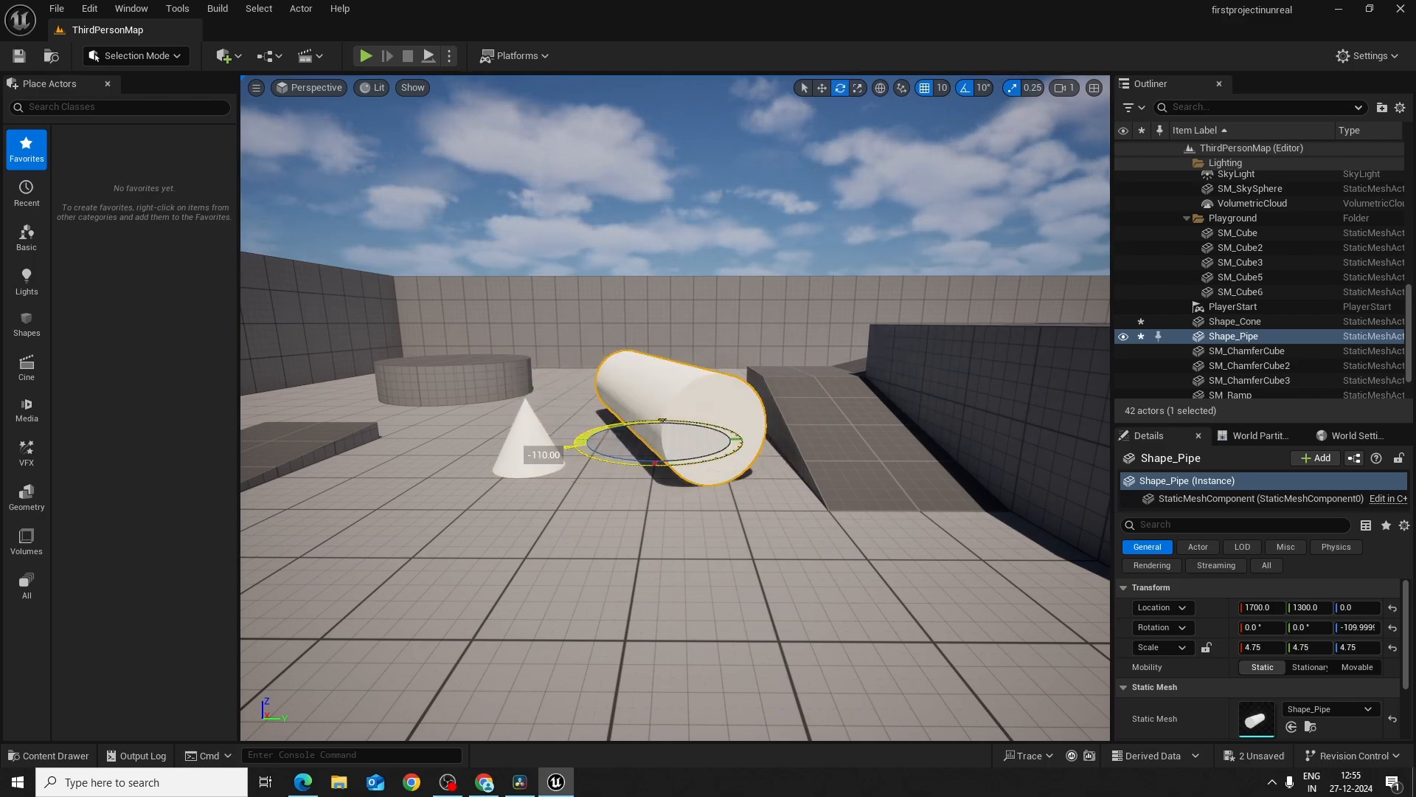
# Step: Move the pipe along X to about 1250, keeping it on the floor
pyautogui.press('w')
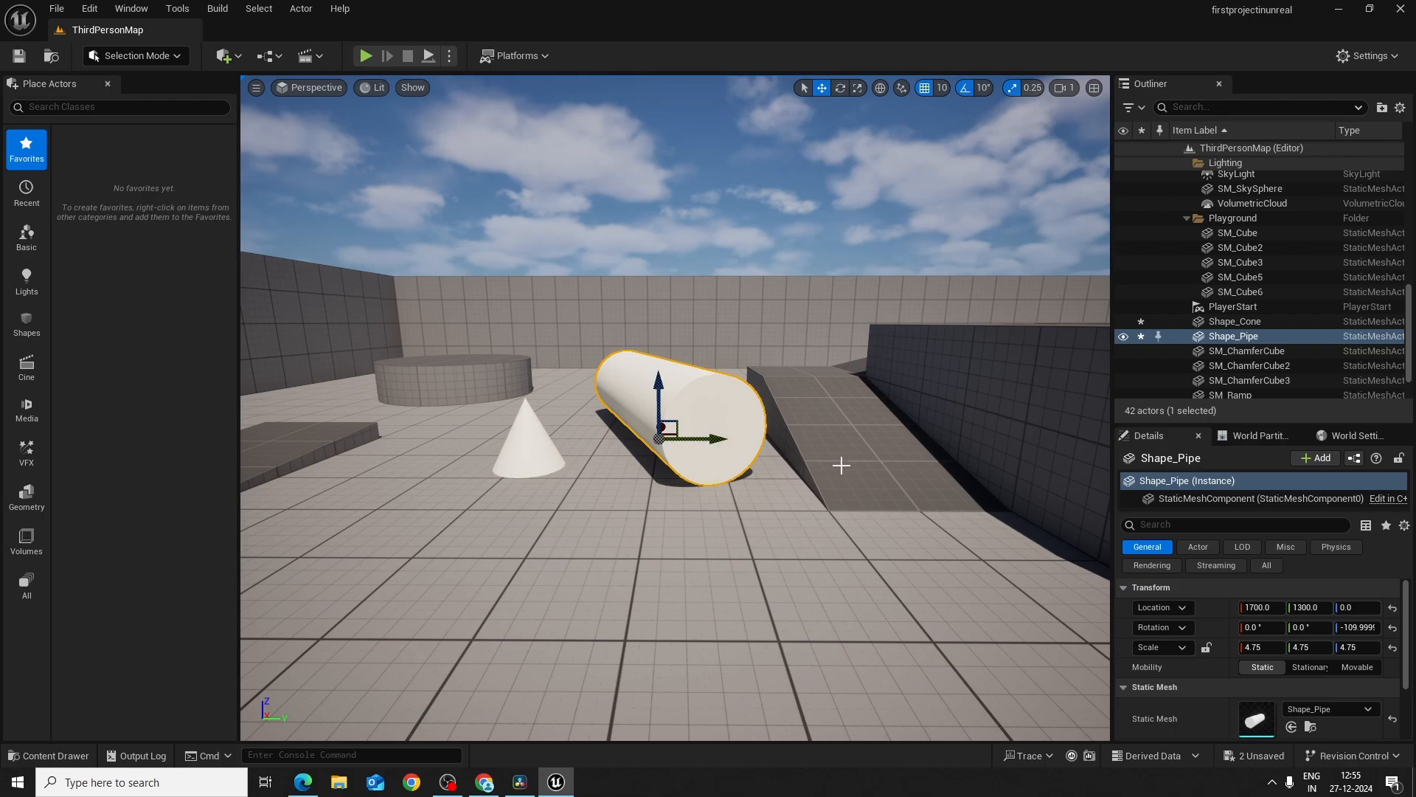
pyautogui.moveTo(841, 466); pyautogui.dragTo(774, 483, button='right')
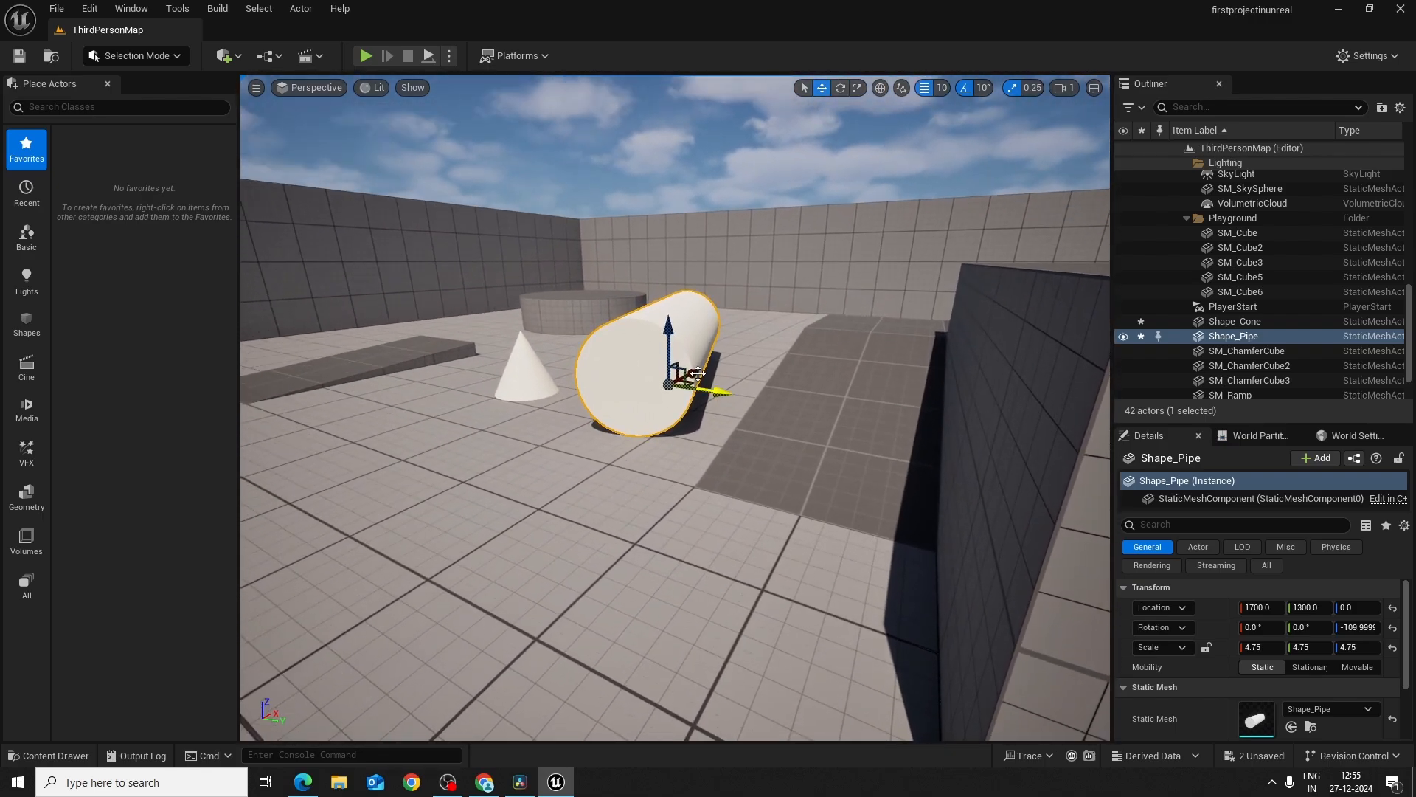
pyautogui.moveTo(698, 373); pyautogui.dragTo(442, 490)
pyautogui.moveTo(708, 487)
pyautogui.mouseDown(button='right')
pyautogui.moveTo(730, 479)
pyautogui.moveTo(708, 487)
pyautogui.mouseUp(button='right')
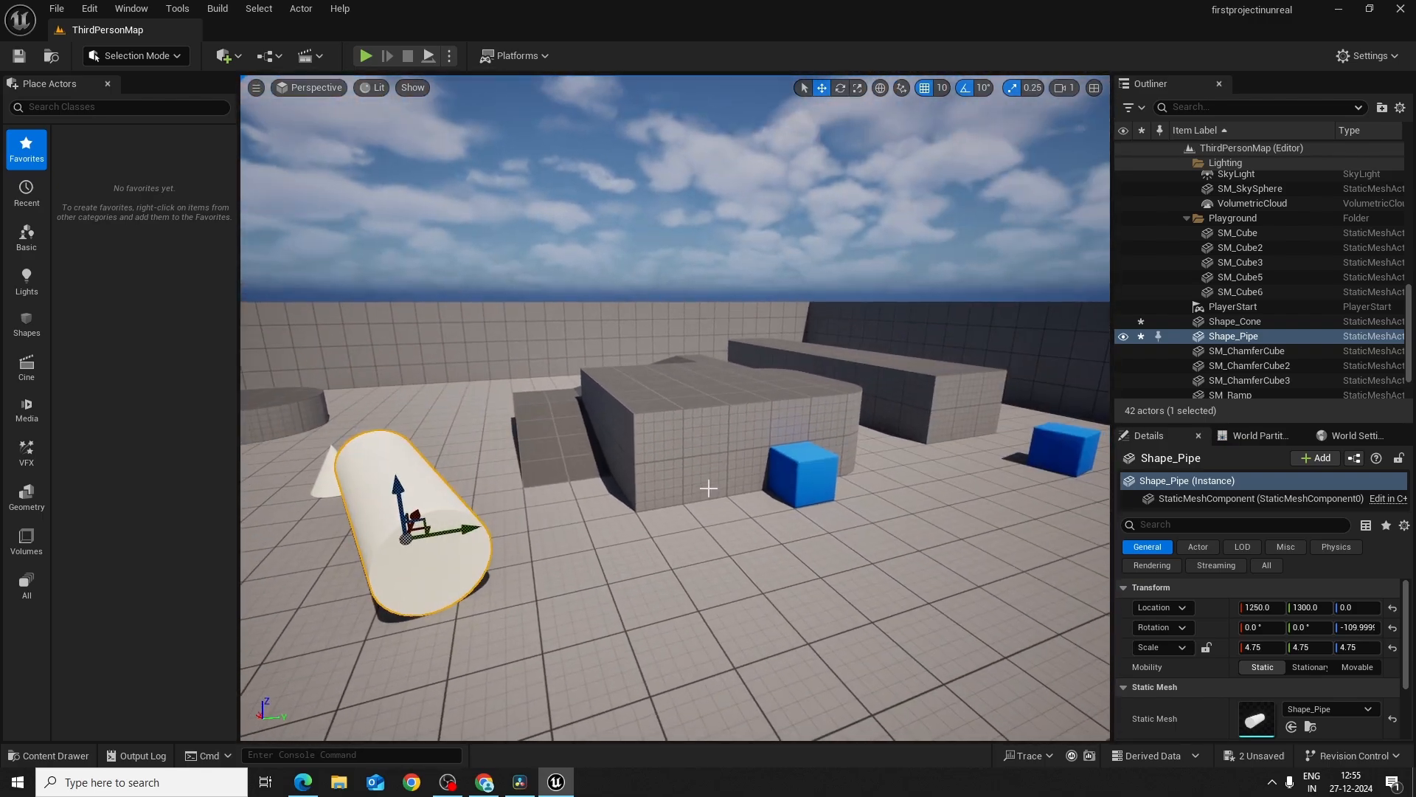
# Step: Try moving the large block SM_Cube4 along the Y axis, and undo the move
pyautogui.click(709, 488)
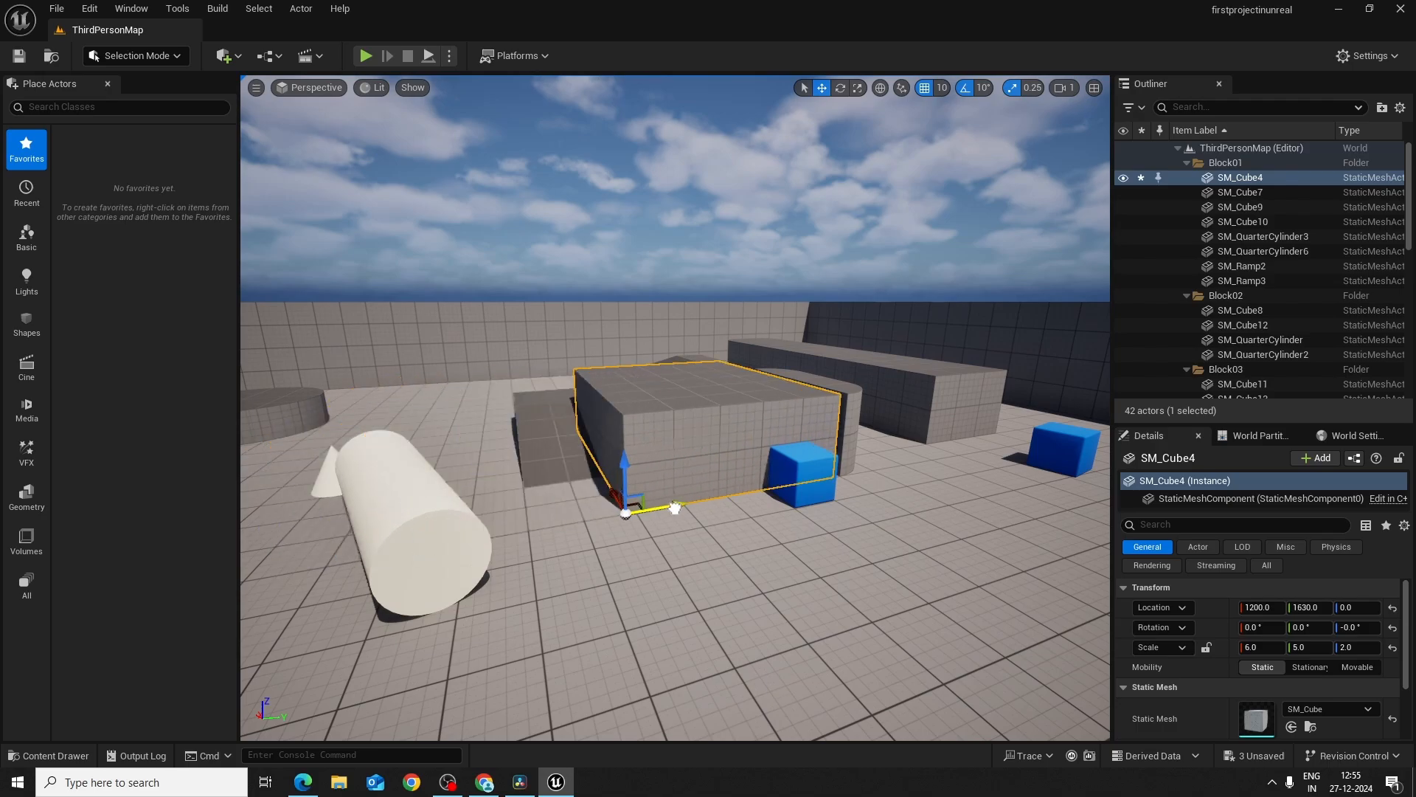
pyautogui.moveTo(674, 508); pyautogui.dragTo(715, 503)
pyautogui.hotkey('ctrl', 'z')
pyautogui.moveTo(769, 598); pyautogui.dragTo(803, 527, button='right')
pyautogui.press('w')
pyautogui.press('a')
pyautogui.press('s')
pyautogui.press('d')
pyautogui.press('d')
pyautogui.press('a')
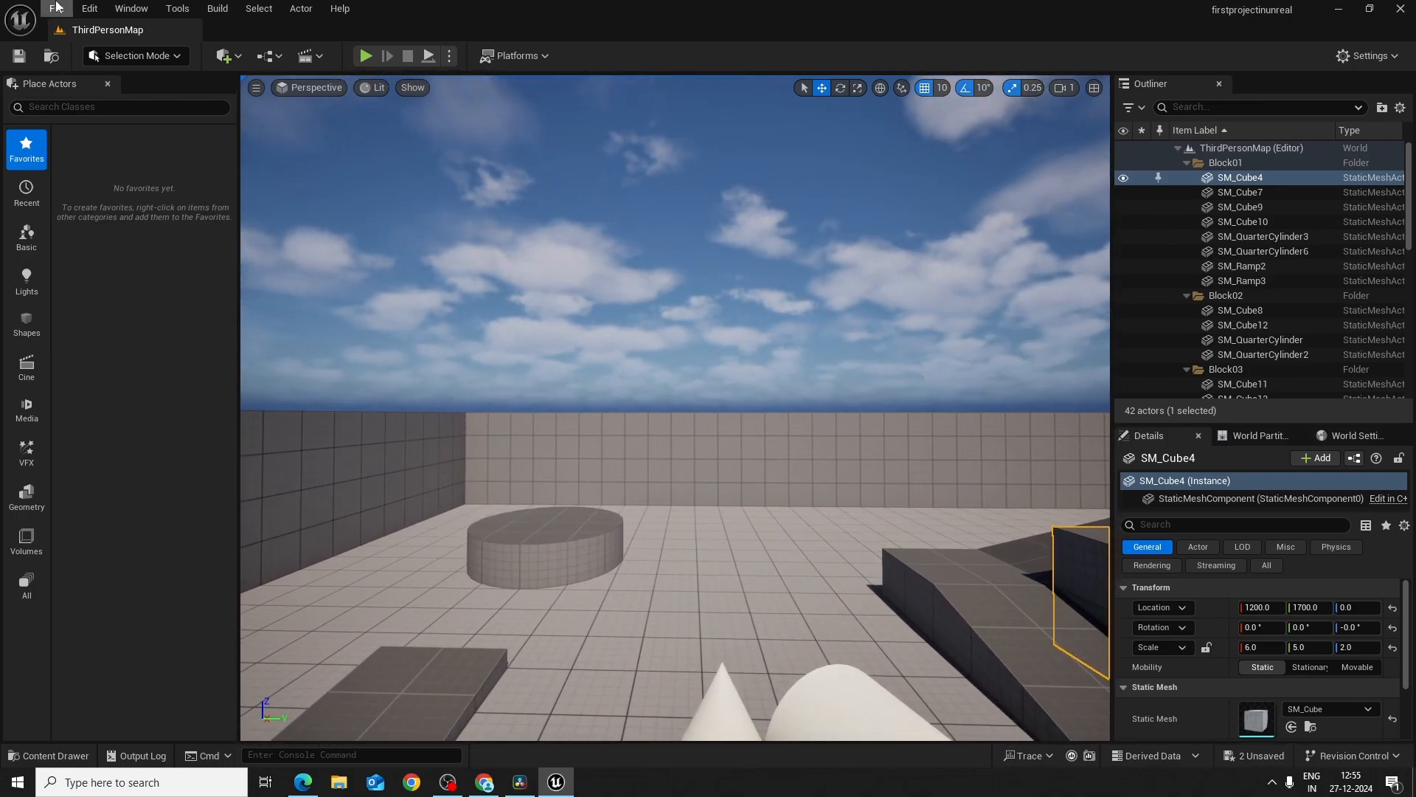
# Step: Look through the list of all available plugins in the Plugins window and close it
pyautogui.click(92, 8)
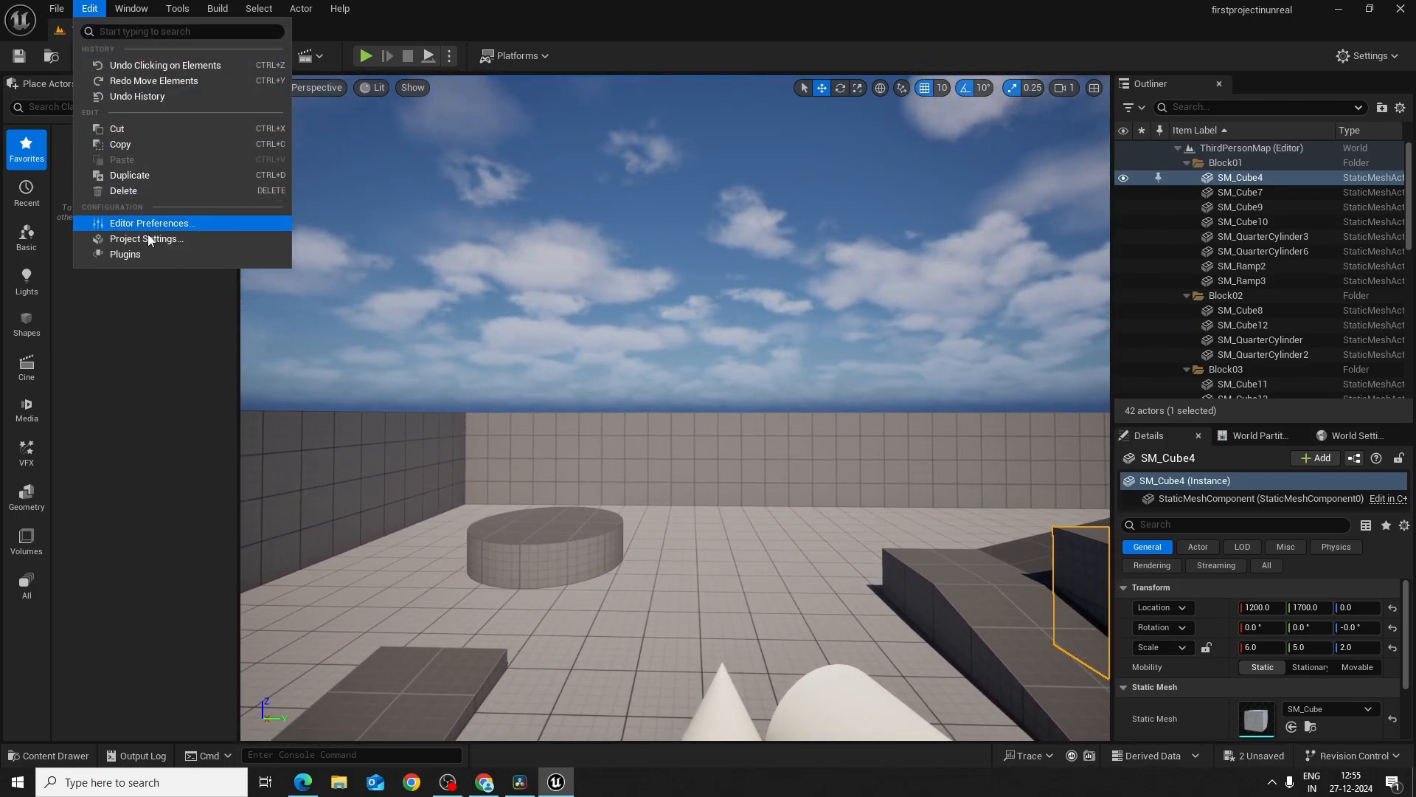
pyautogui.click(141, 253)
pyautogui.scroll(-9, 861, 473)
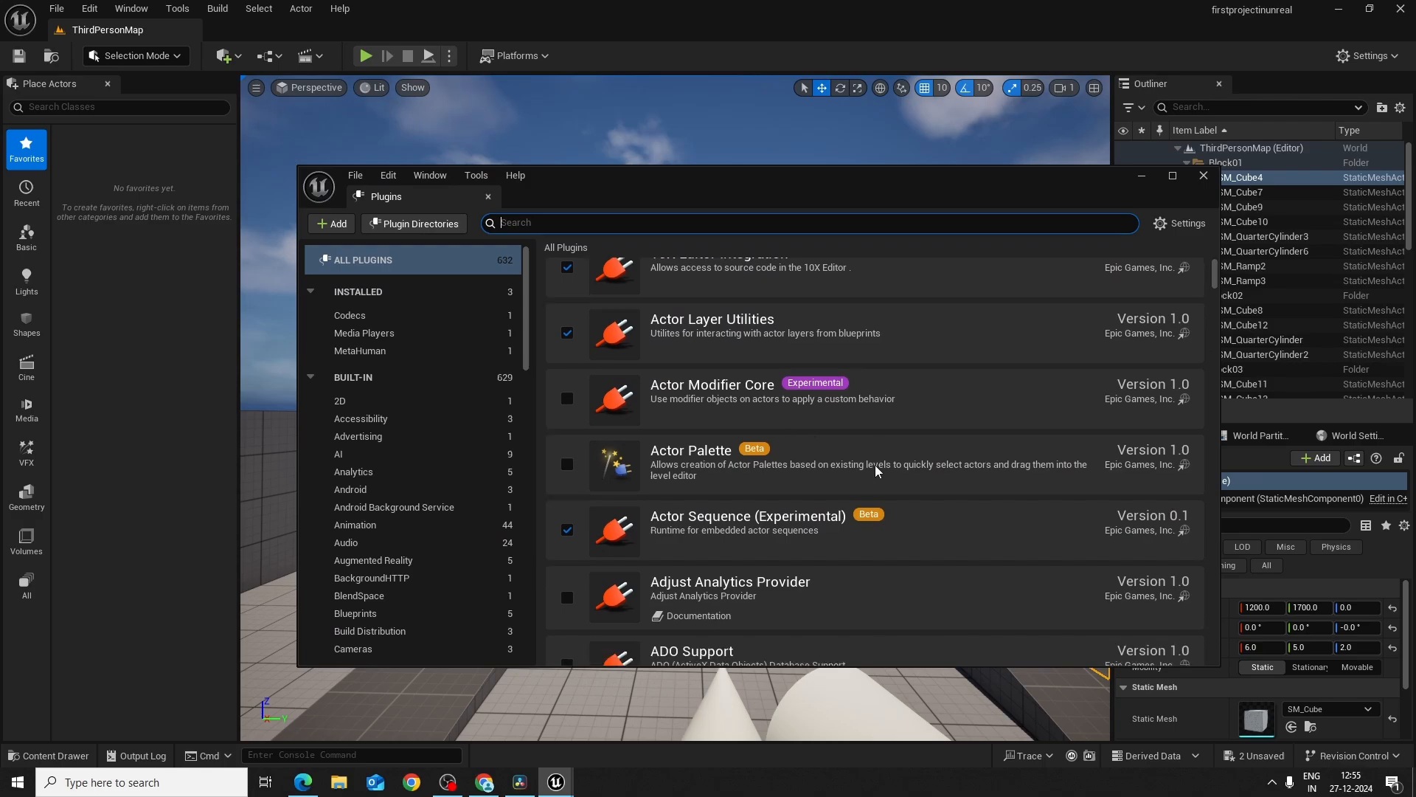
pyautogui.scroll(-2, 873, 467)
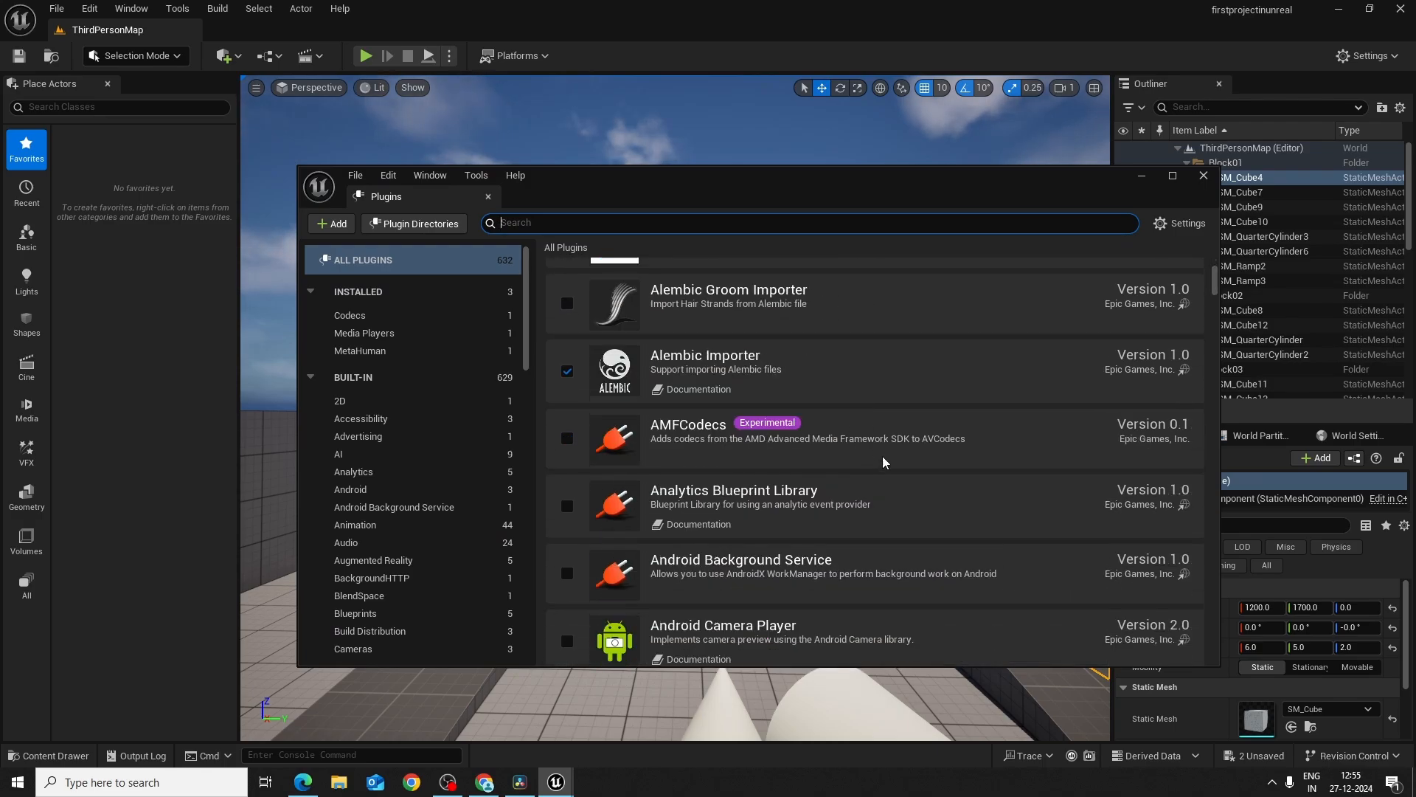
pyautogui.moveTo(1216, 288)
pyautogui.mouseDown()
pyautogui.moveTo(1209, 607)
pyautogui.moveTo(1210, 273)
pyautogui.mouseUp()
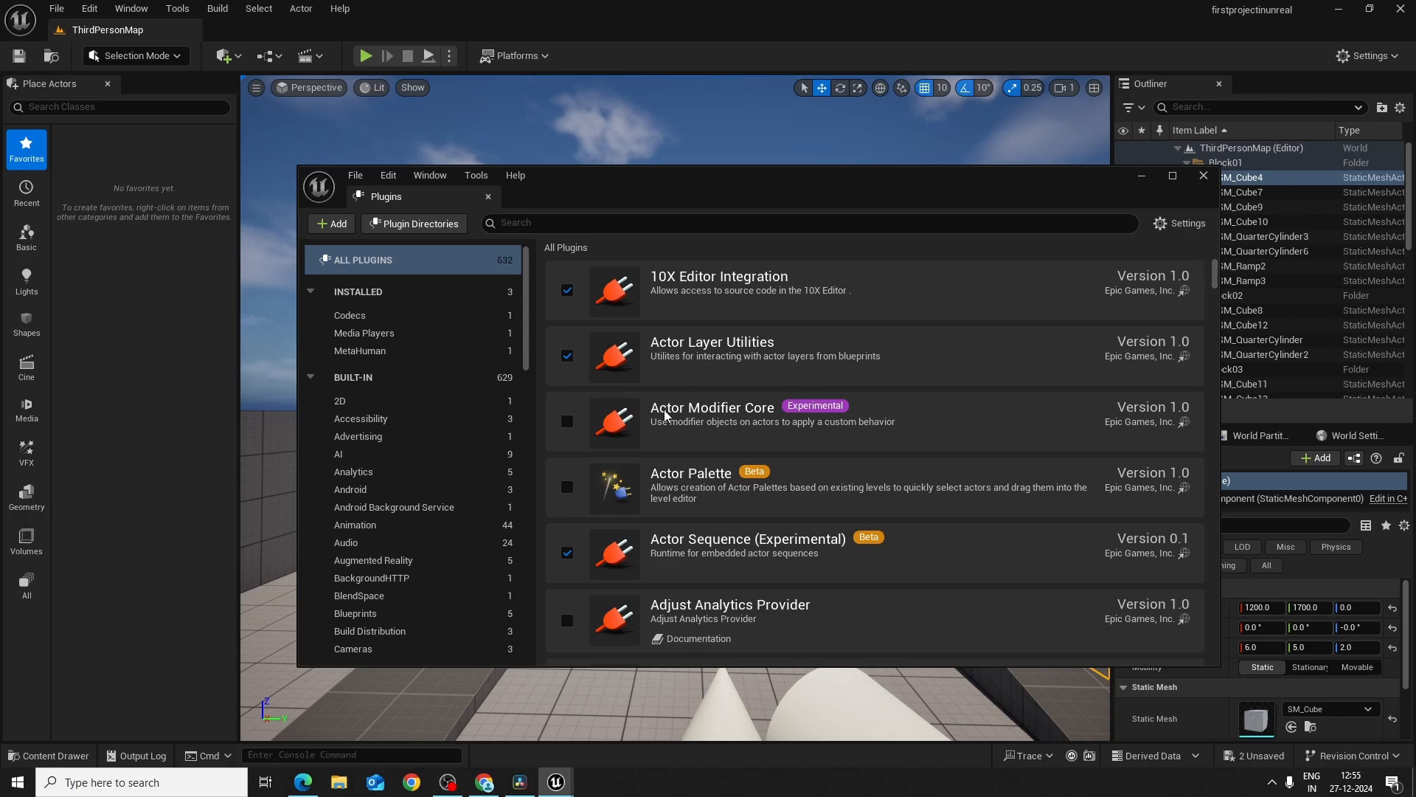
pyautogui.click(1204, 175)
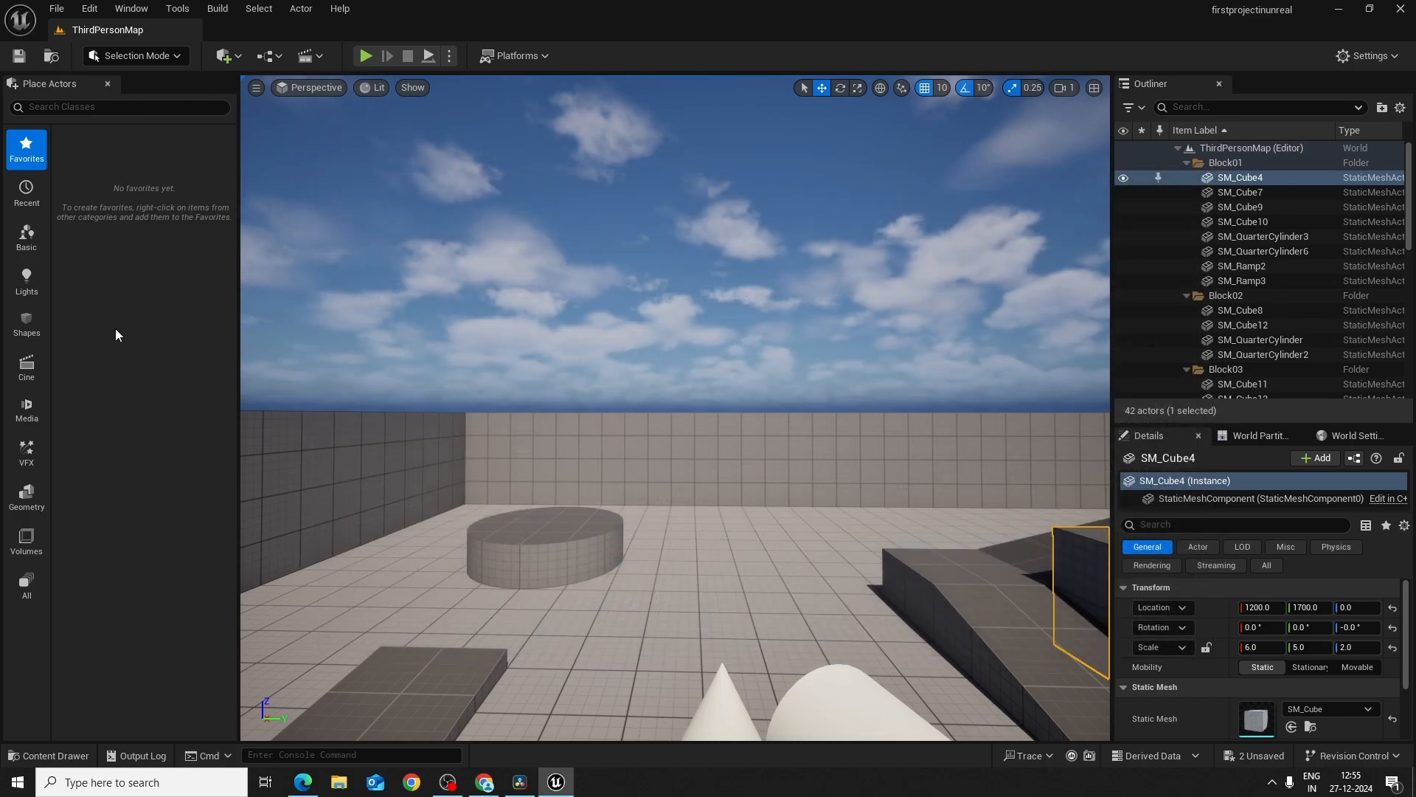
# Step: Open the Fab asset marketplace to view My Library, and close its window
pyautogui.click(49, 756)
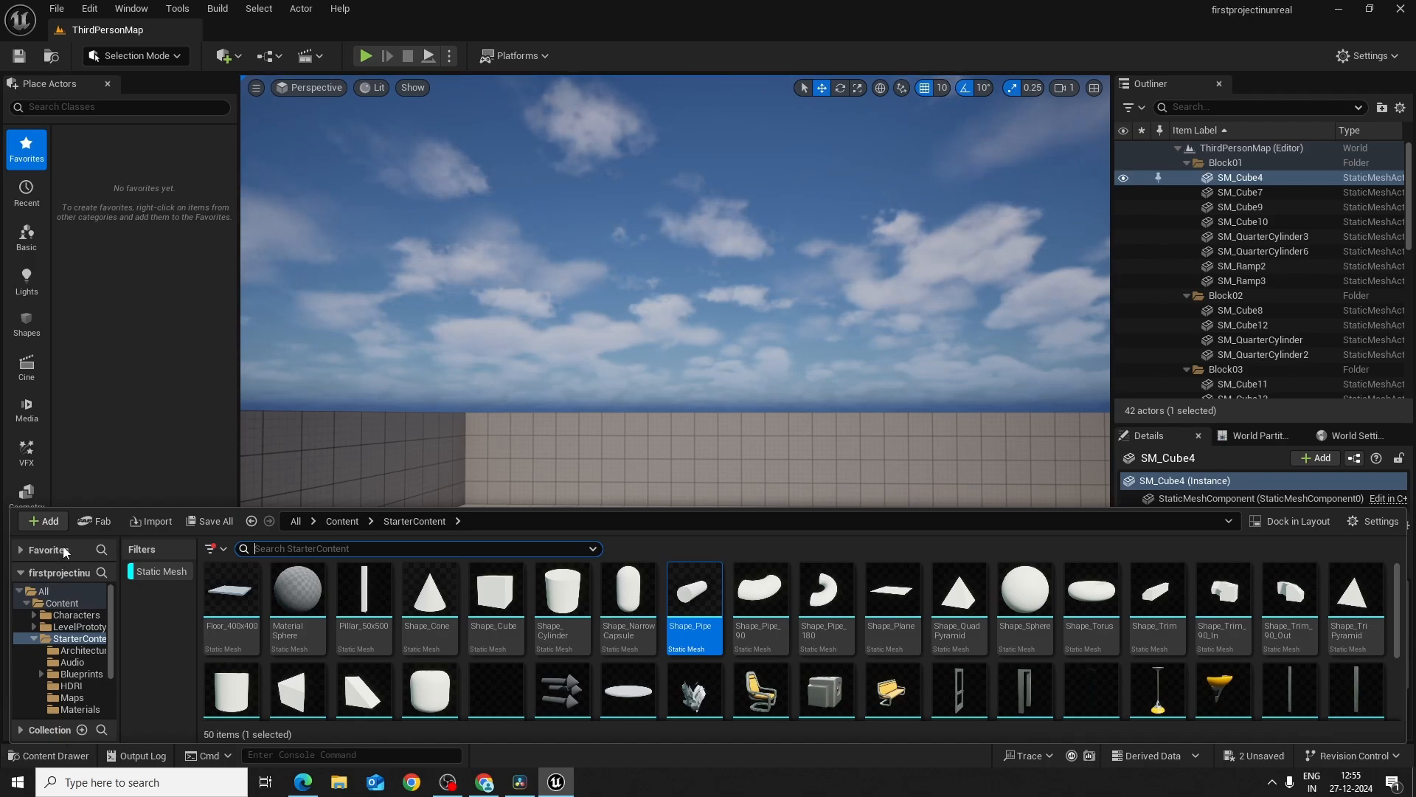
pyautogui.click(91, 519)
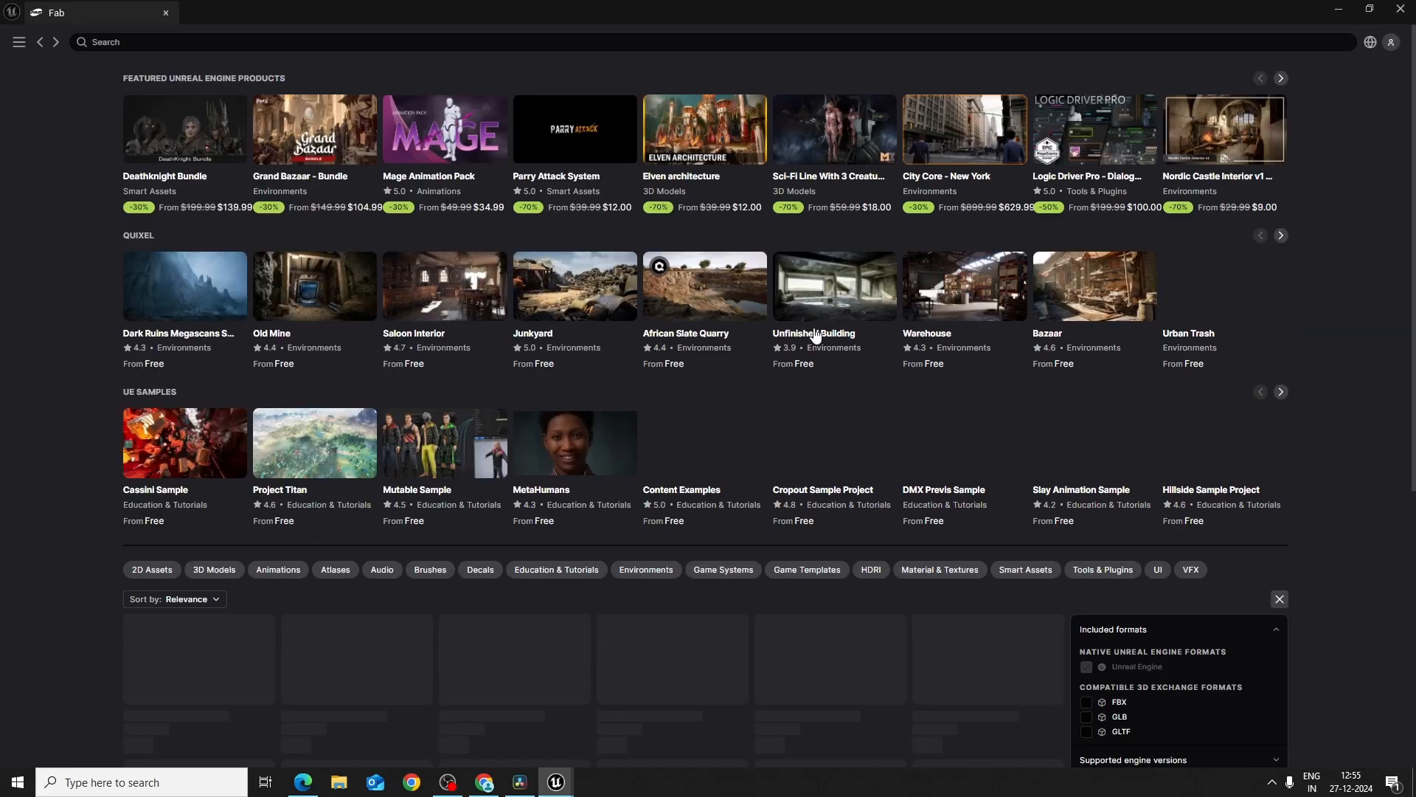
pyautogui.click(19, 42)
pyautogui.click(83, 418)
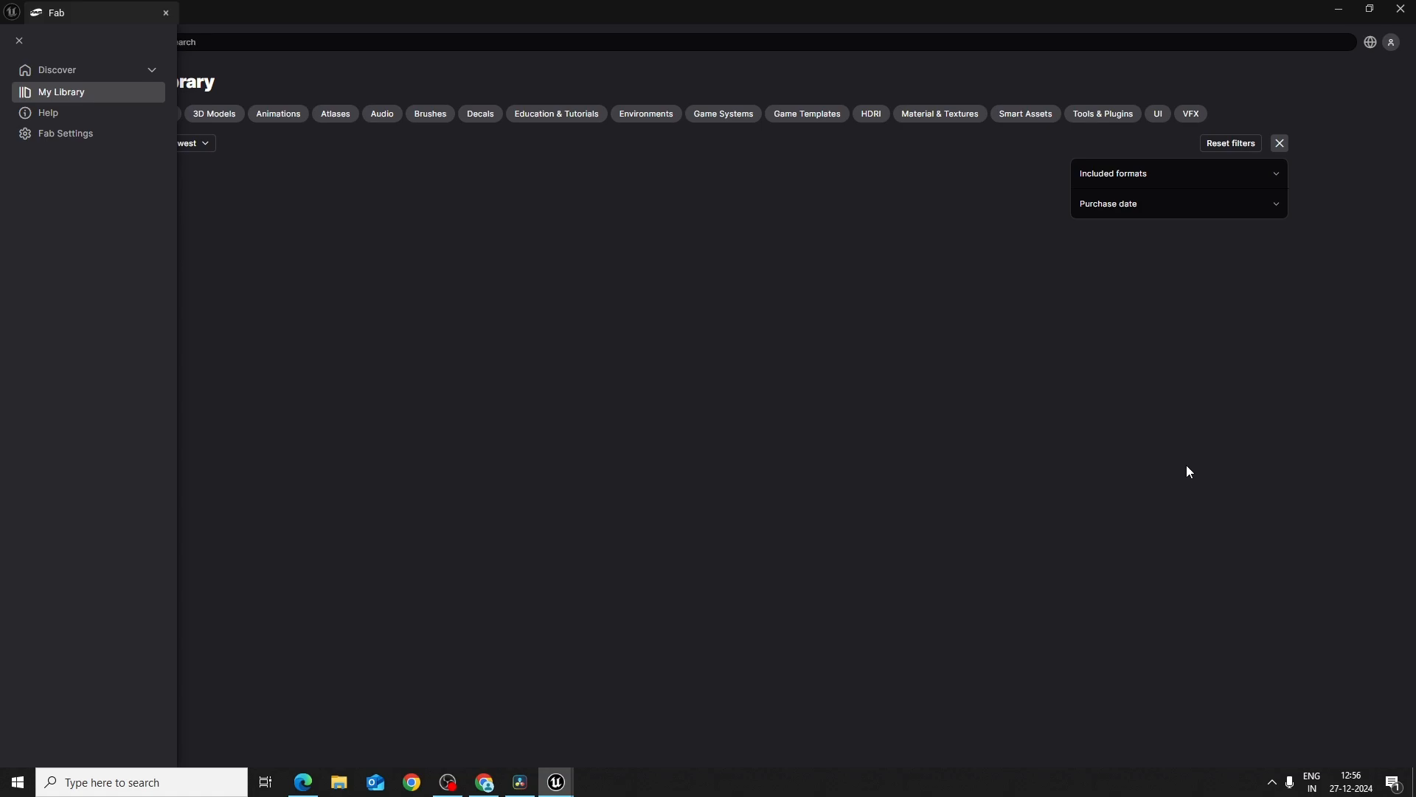
pyautogui.click(883, 418)
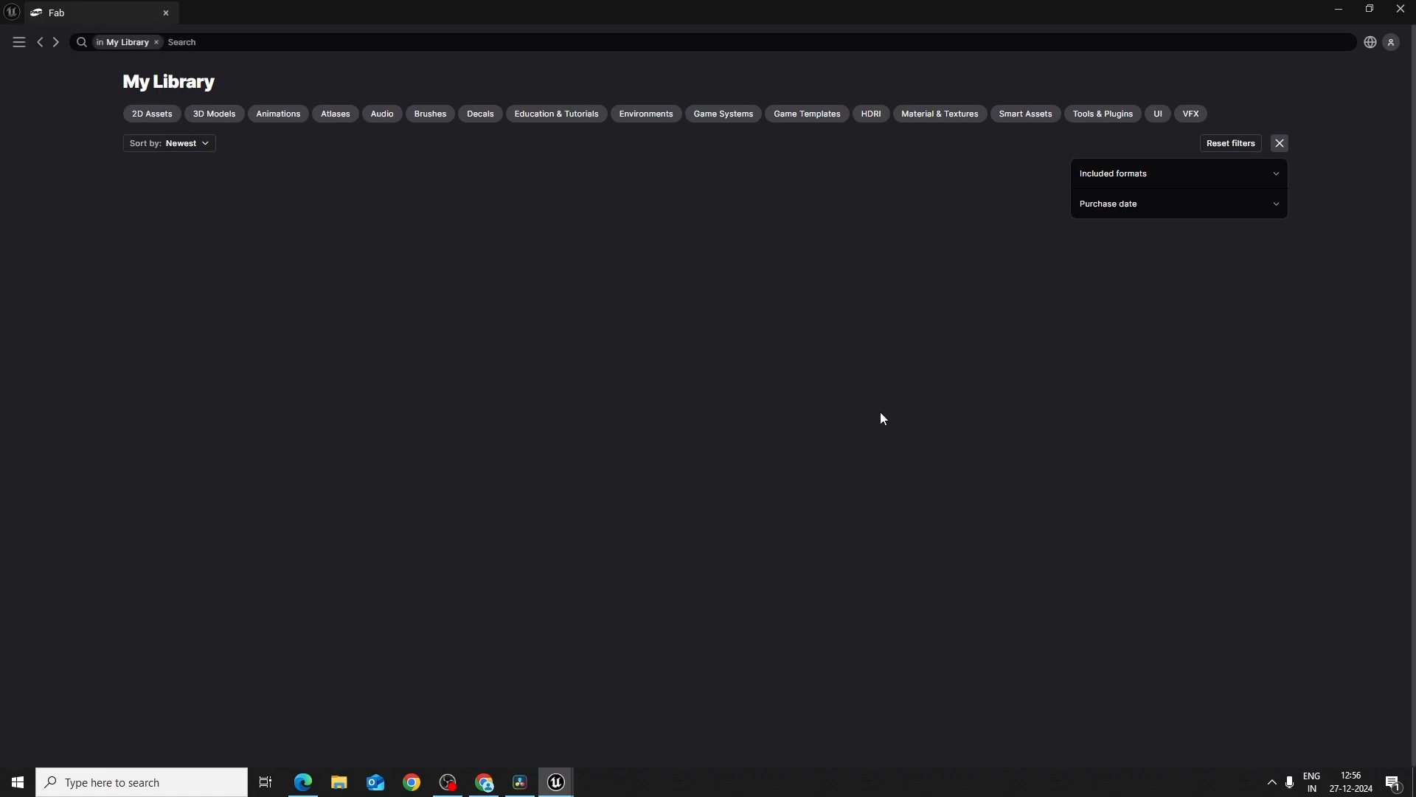
pyautogui.click(1370, 9)
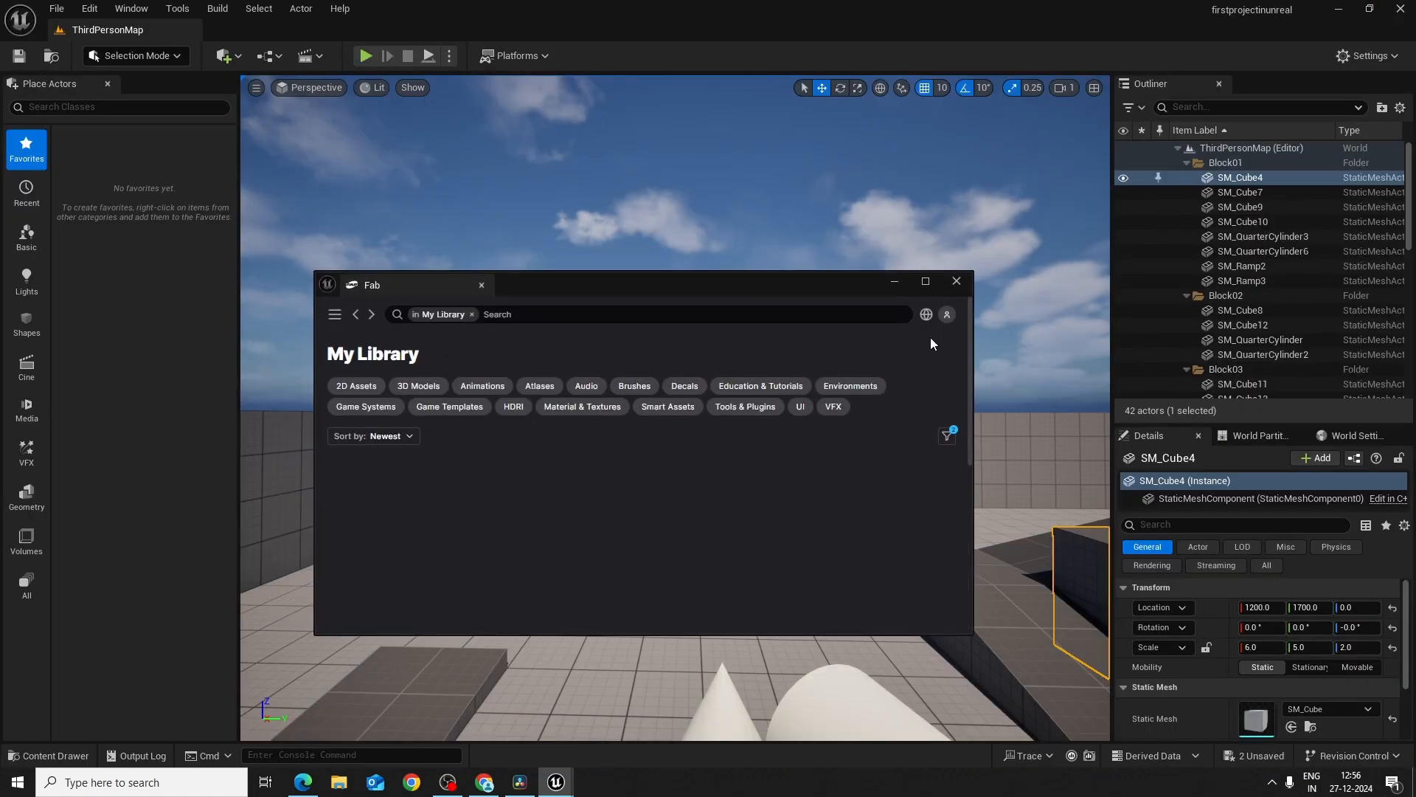
pyautogui.click(925, 282)
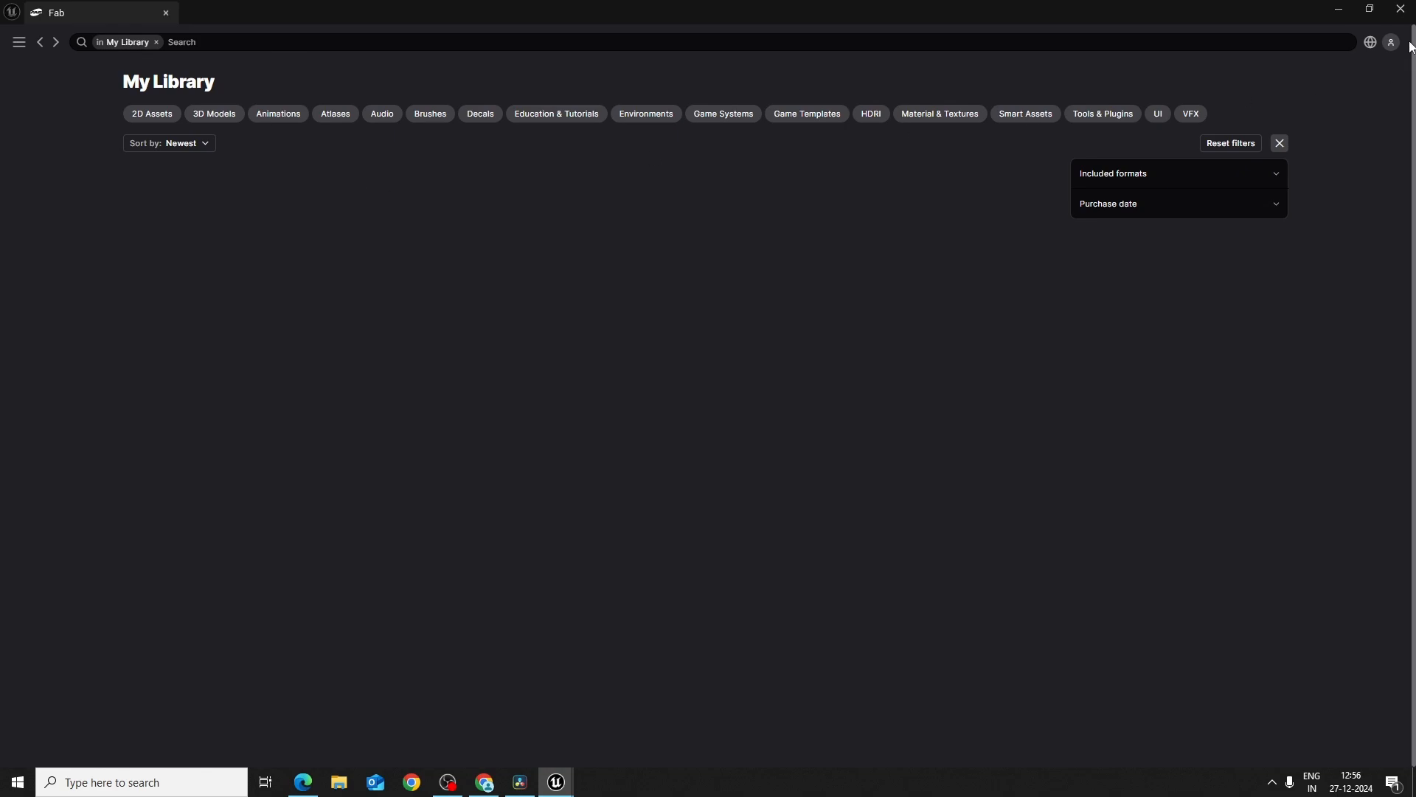
pyautogui.click(1370, 9)
pyautogui.click(957, 281)
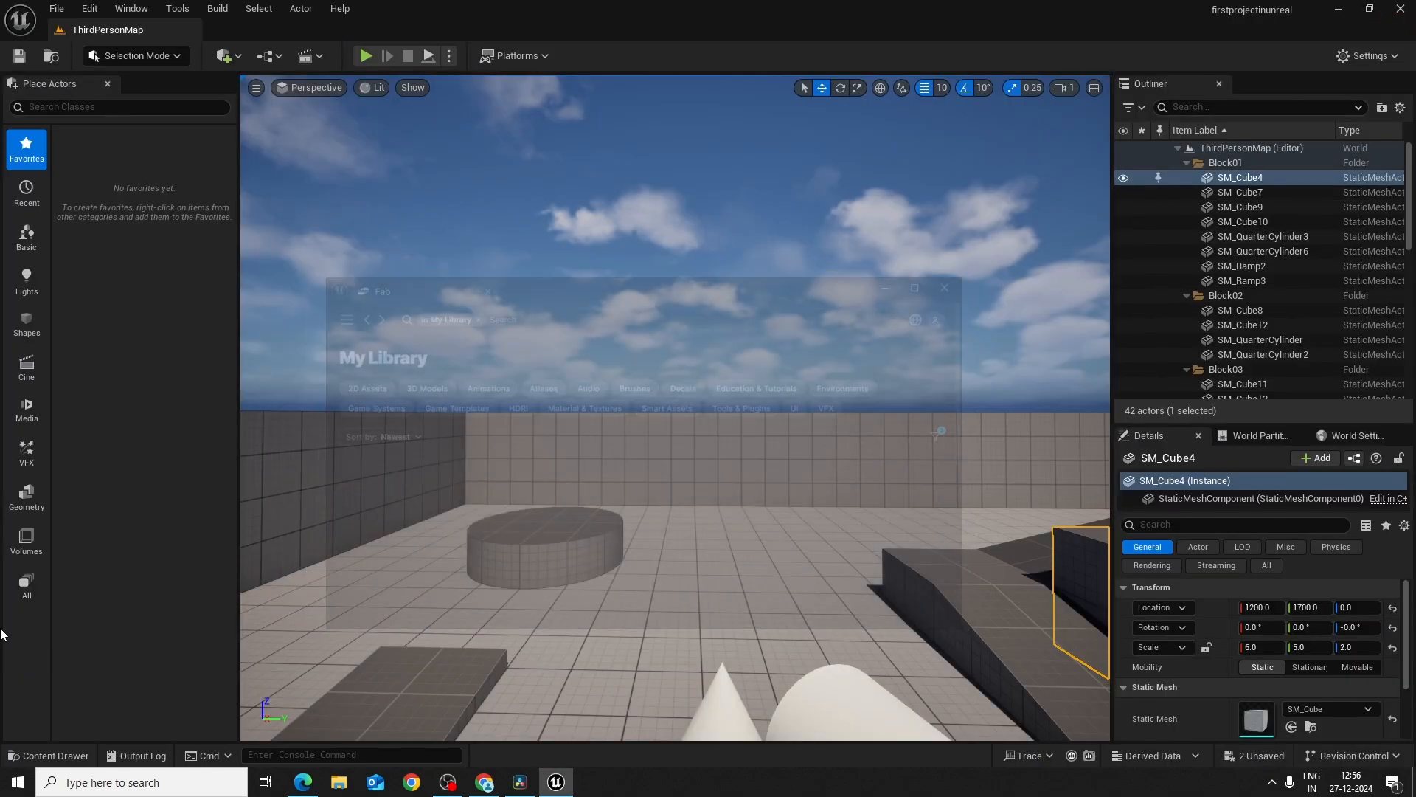
# Step: Open the Fab marketplace from the project content and view the Dark Ruins Megascans Sample product in a maximized window
pyautogui.click(48, 756)
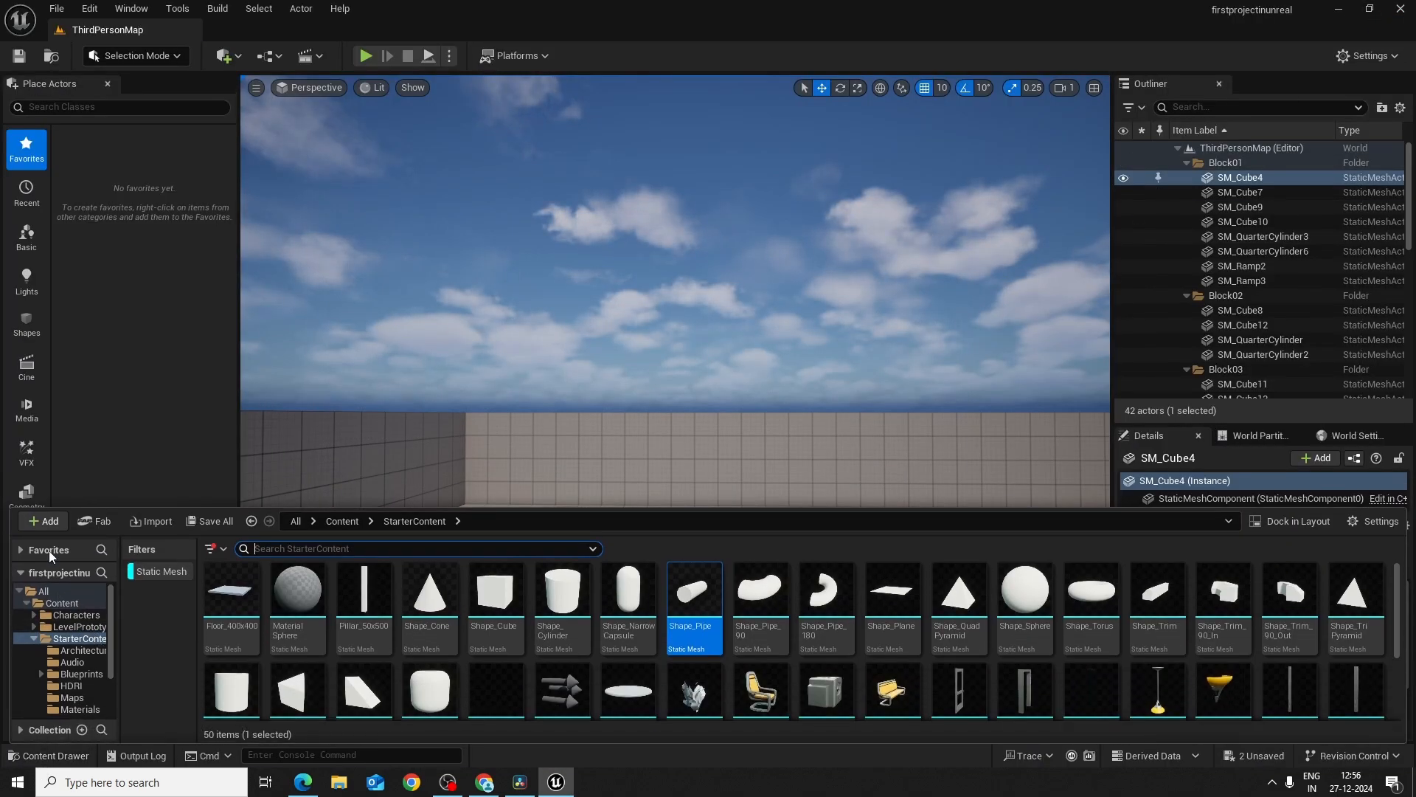
pyautogui.click(94, 521)
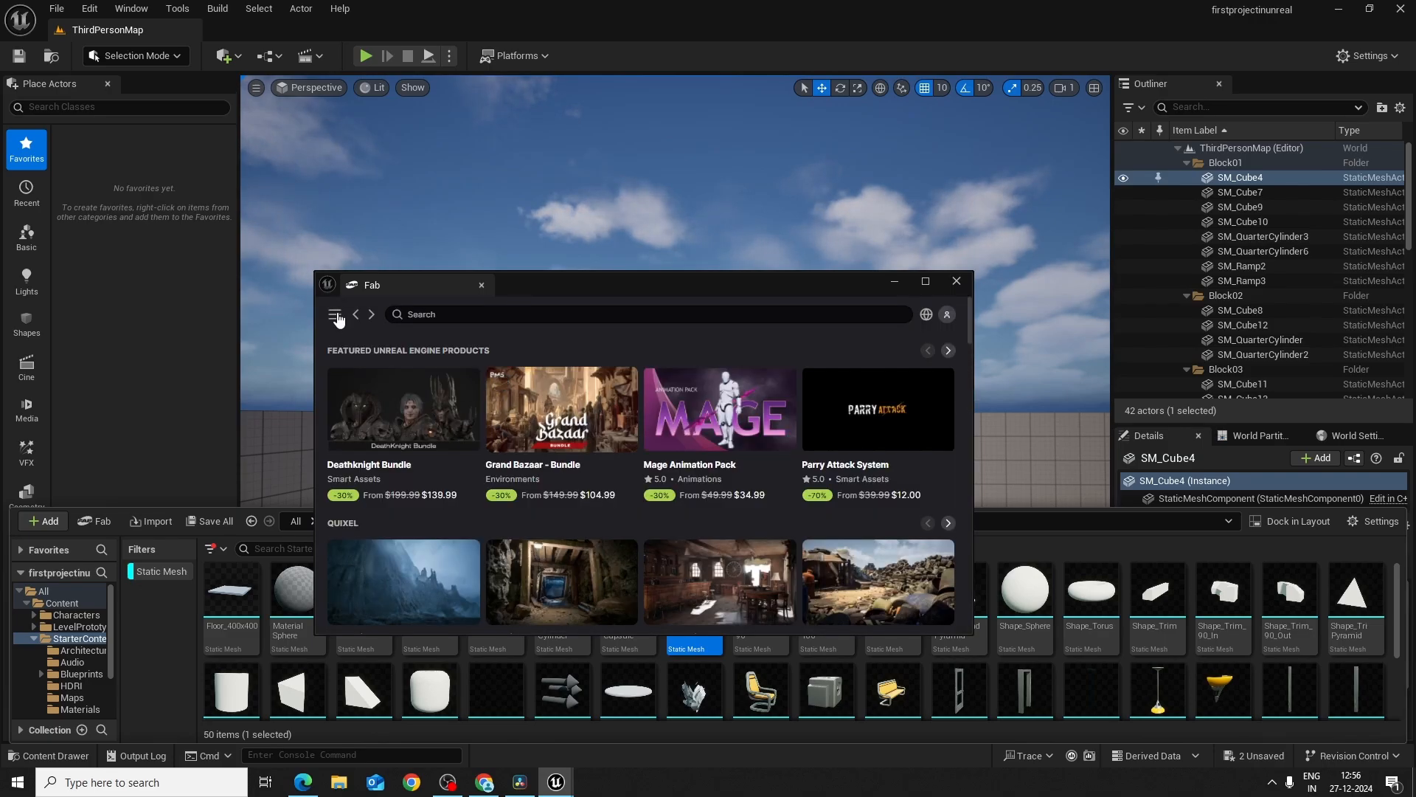
pyautogui.click(335, 316)
pyautogui.scroll(-5, 413, 560)
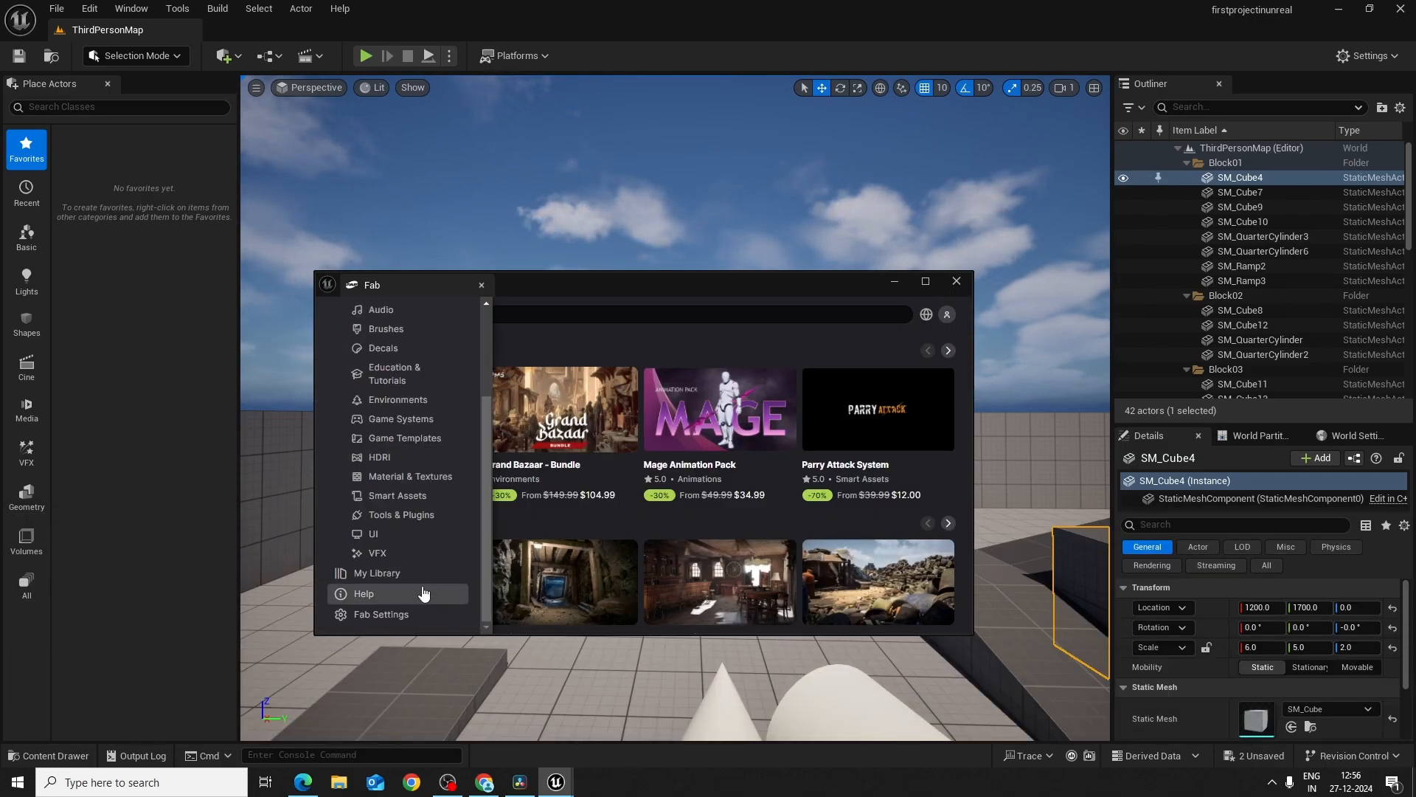
pyautogui.click(382, 573)
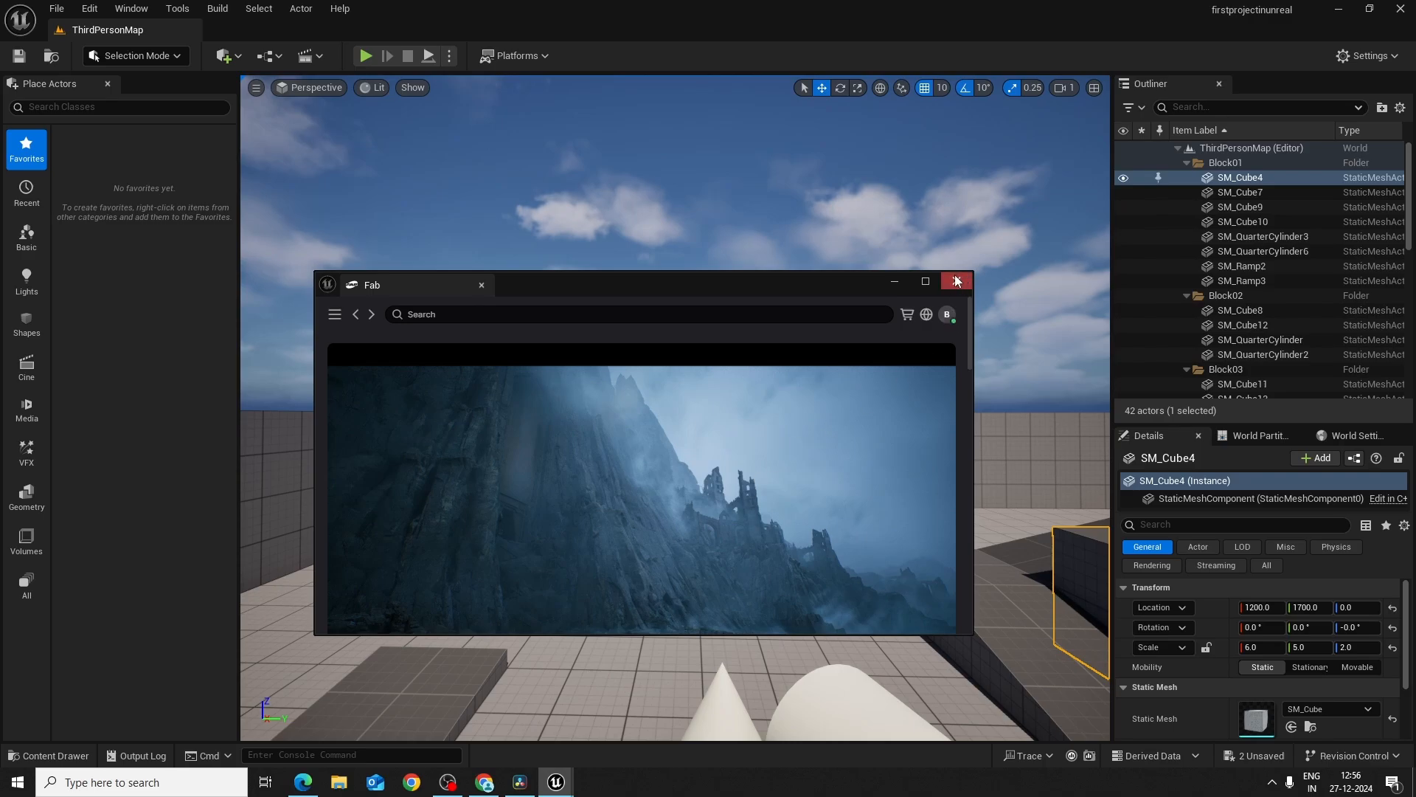
pyautogui.click(925, 281)
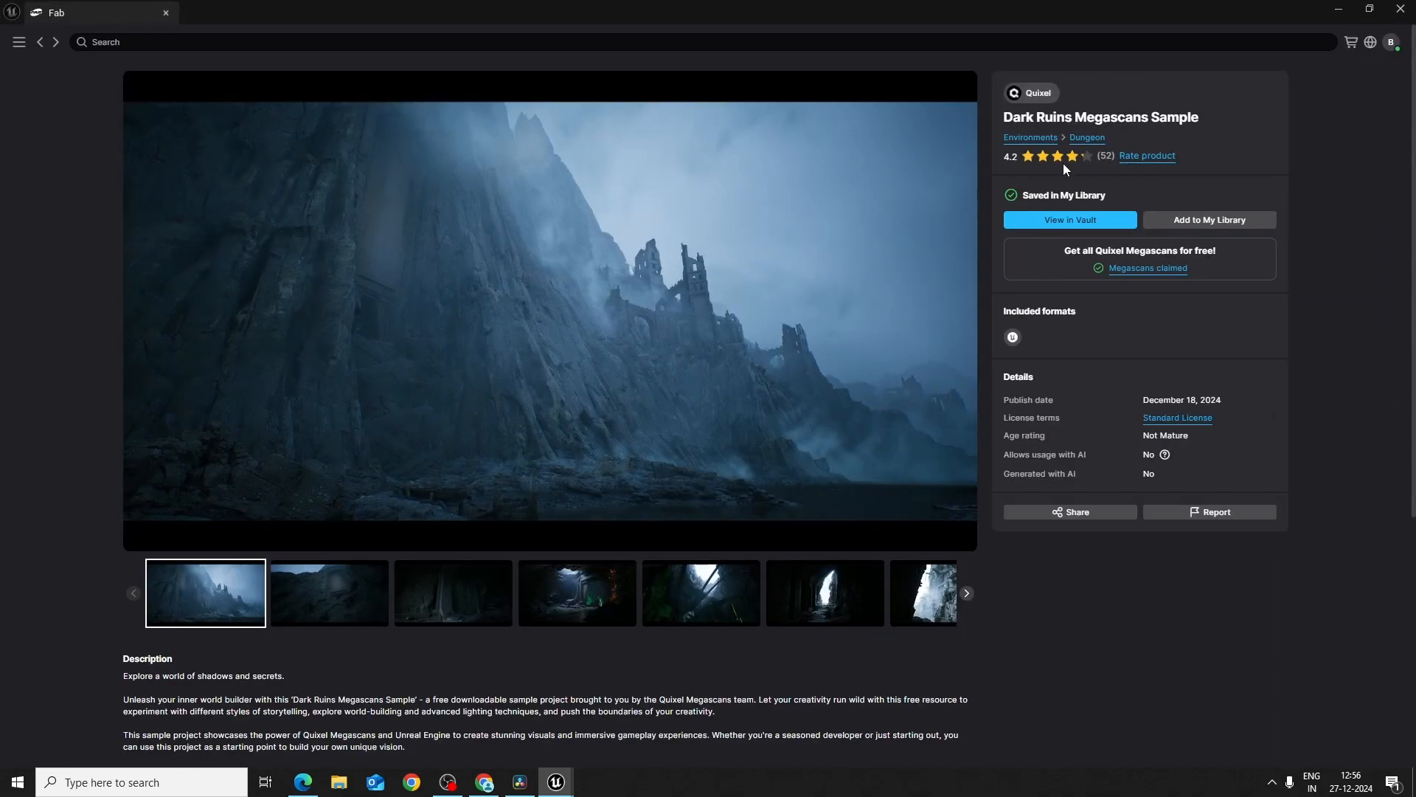
# Step: Browse Quixel's products in the 3D Models category and open the Metal Barricade product page
pyautogui.click(1044, 91)
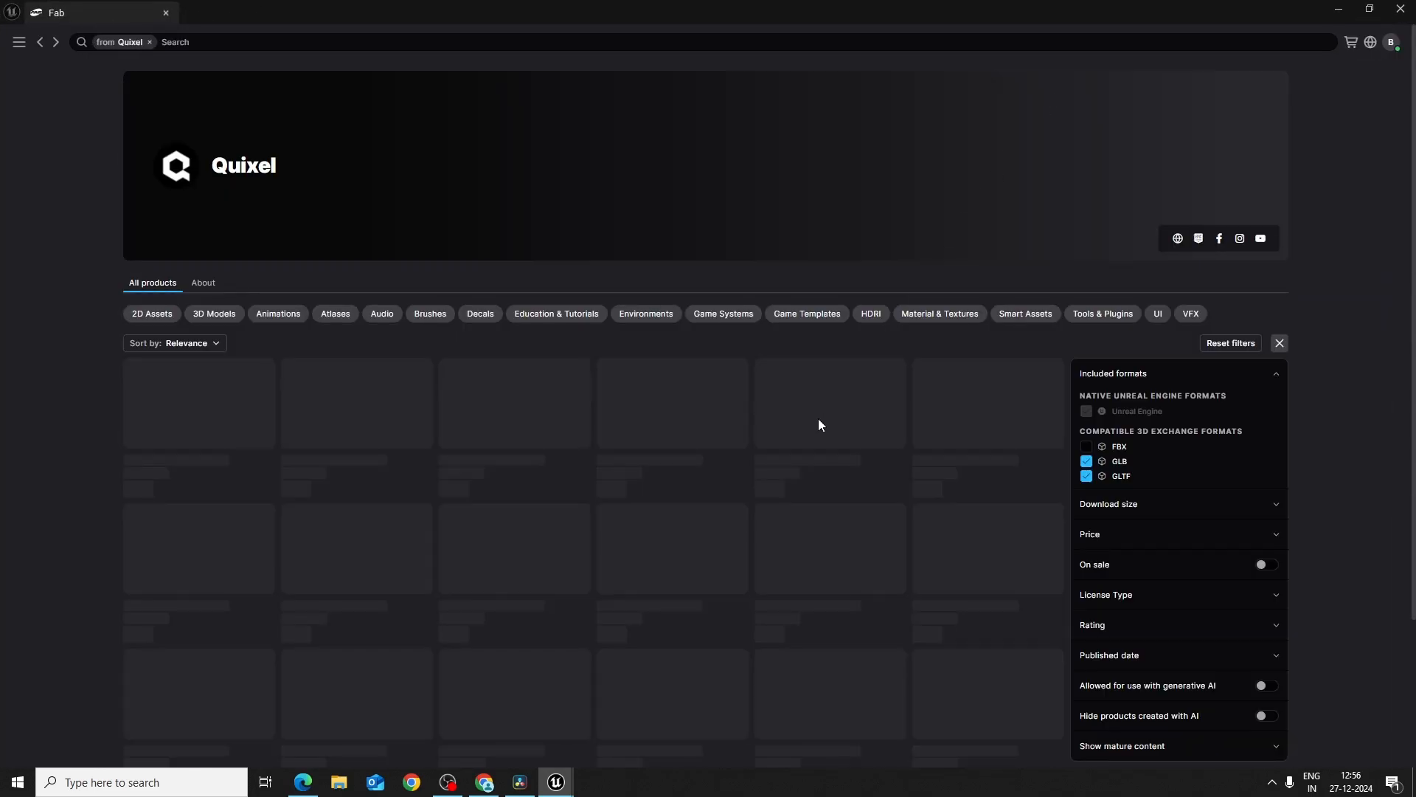
pyautogui.click(213, 315)
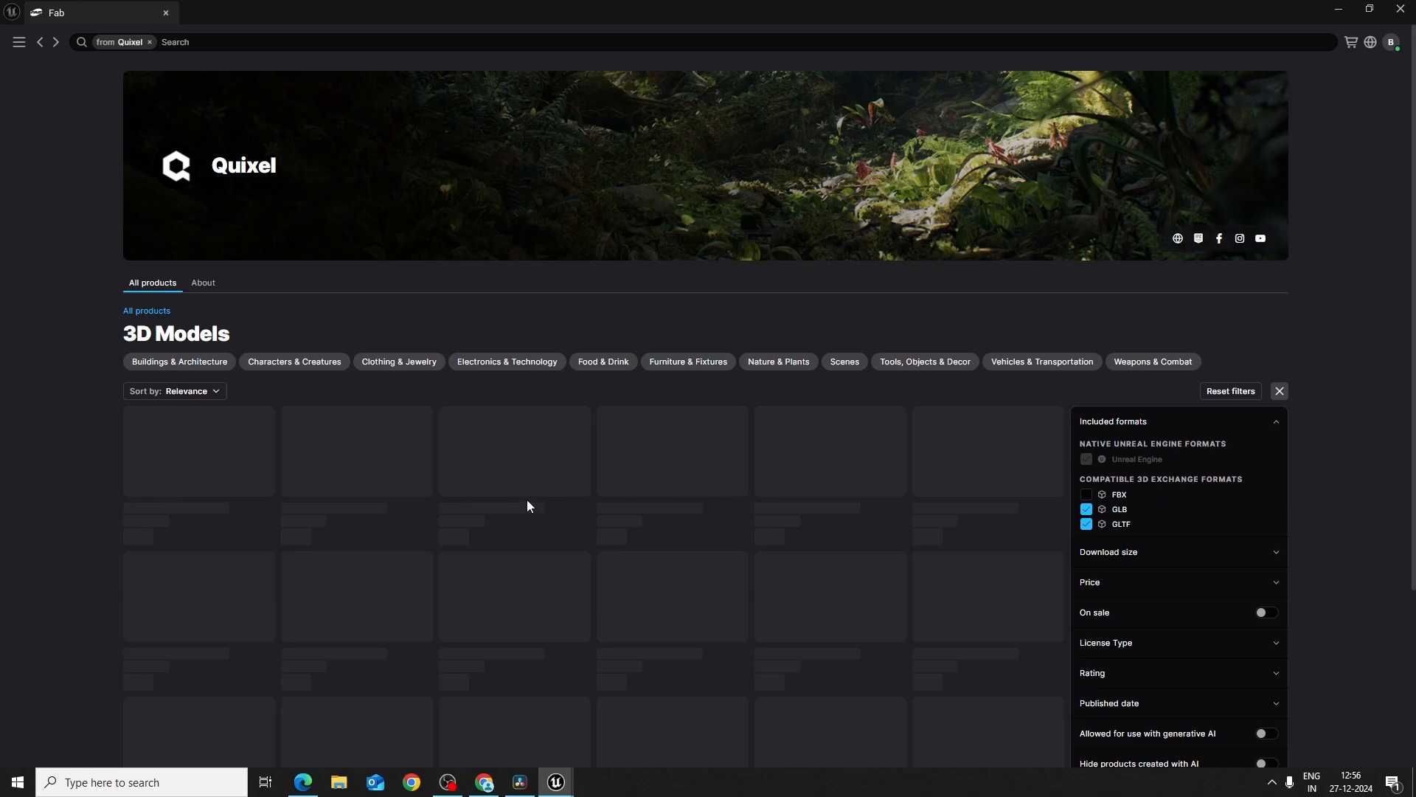
pyautogui.scroll(-3, 518, 622)
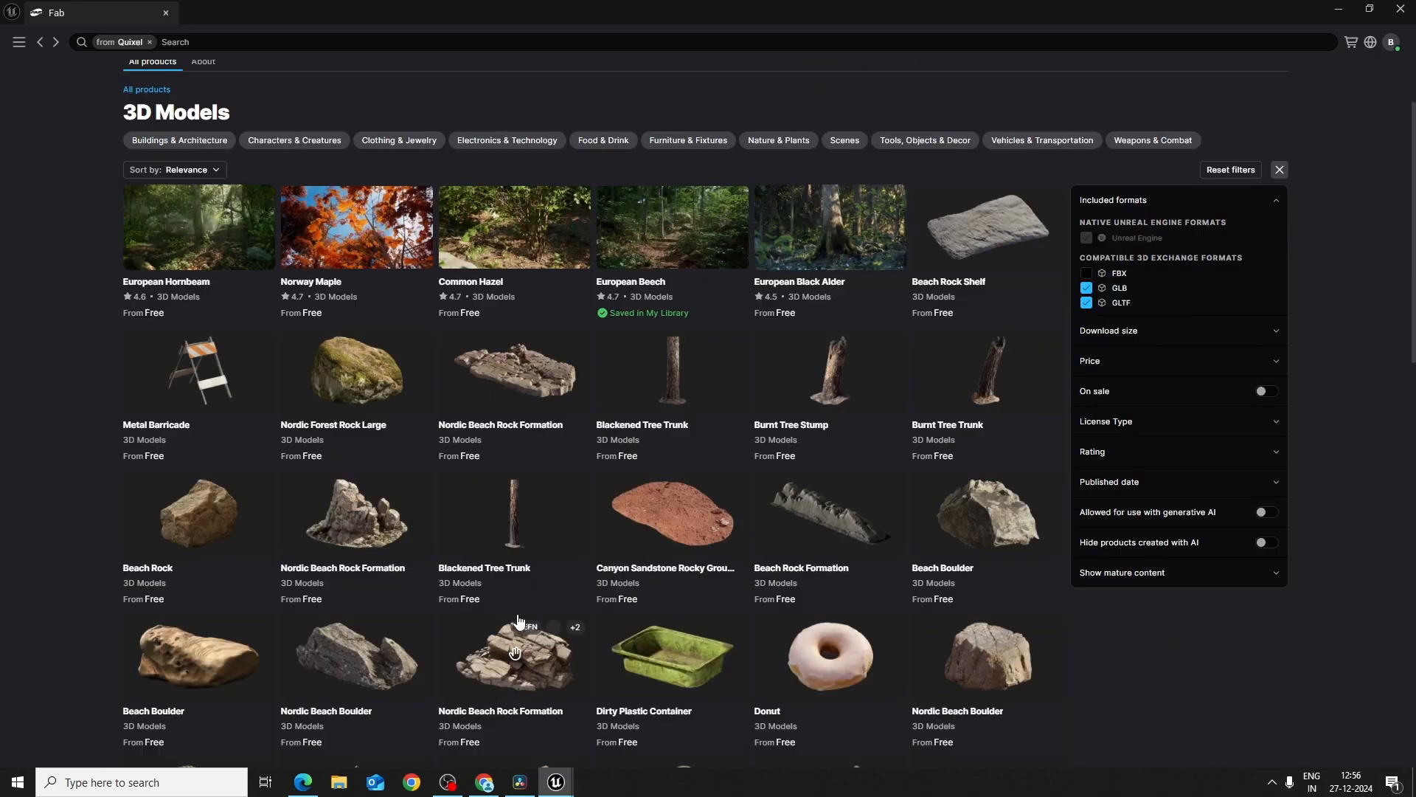
pyautogui.click(207, 394)
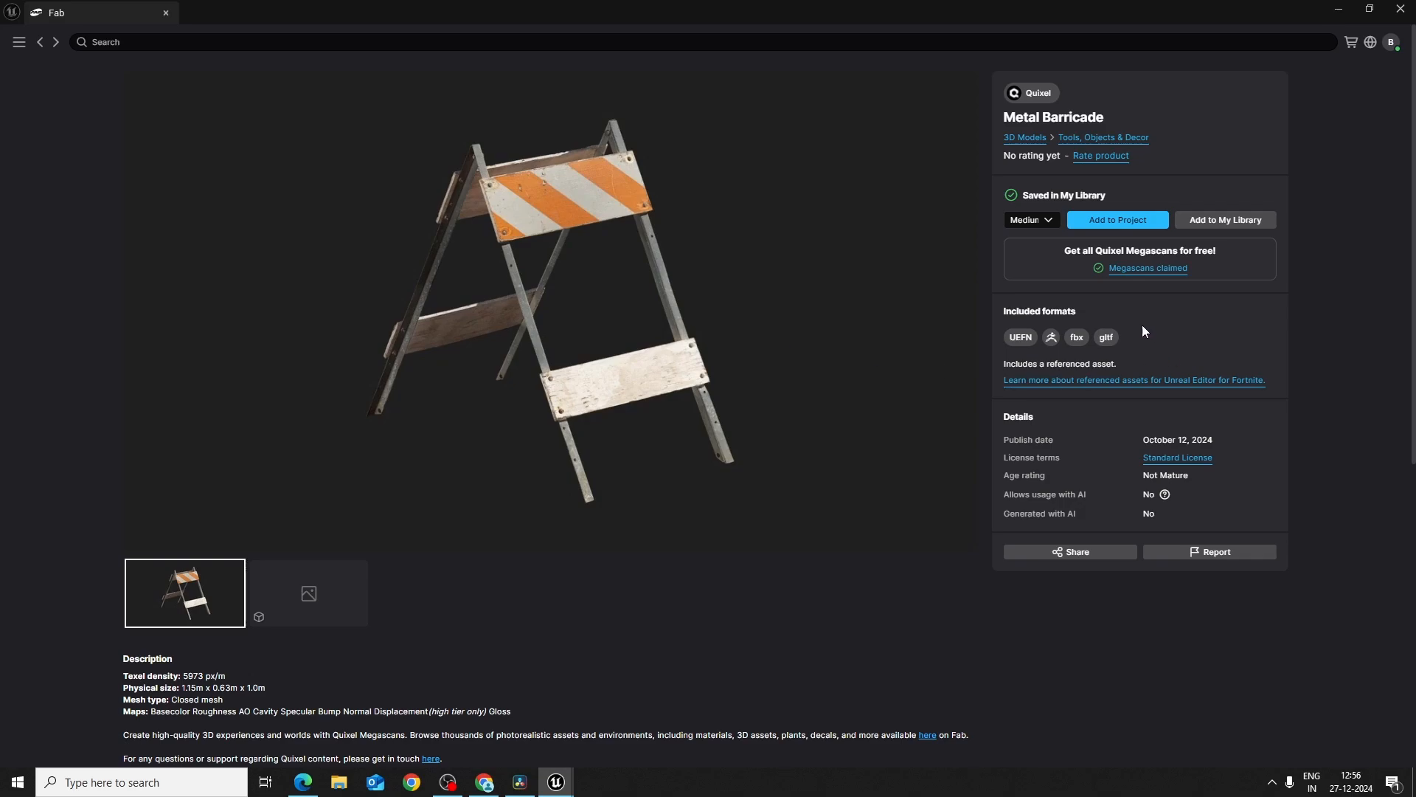
# Step: Add the Metal Barricade to the project at Medium quality, close Fab and minimize the separate Content Browser window
pyautogui.click(1037, 220)
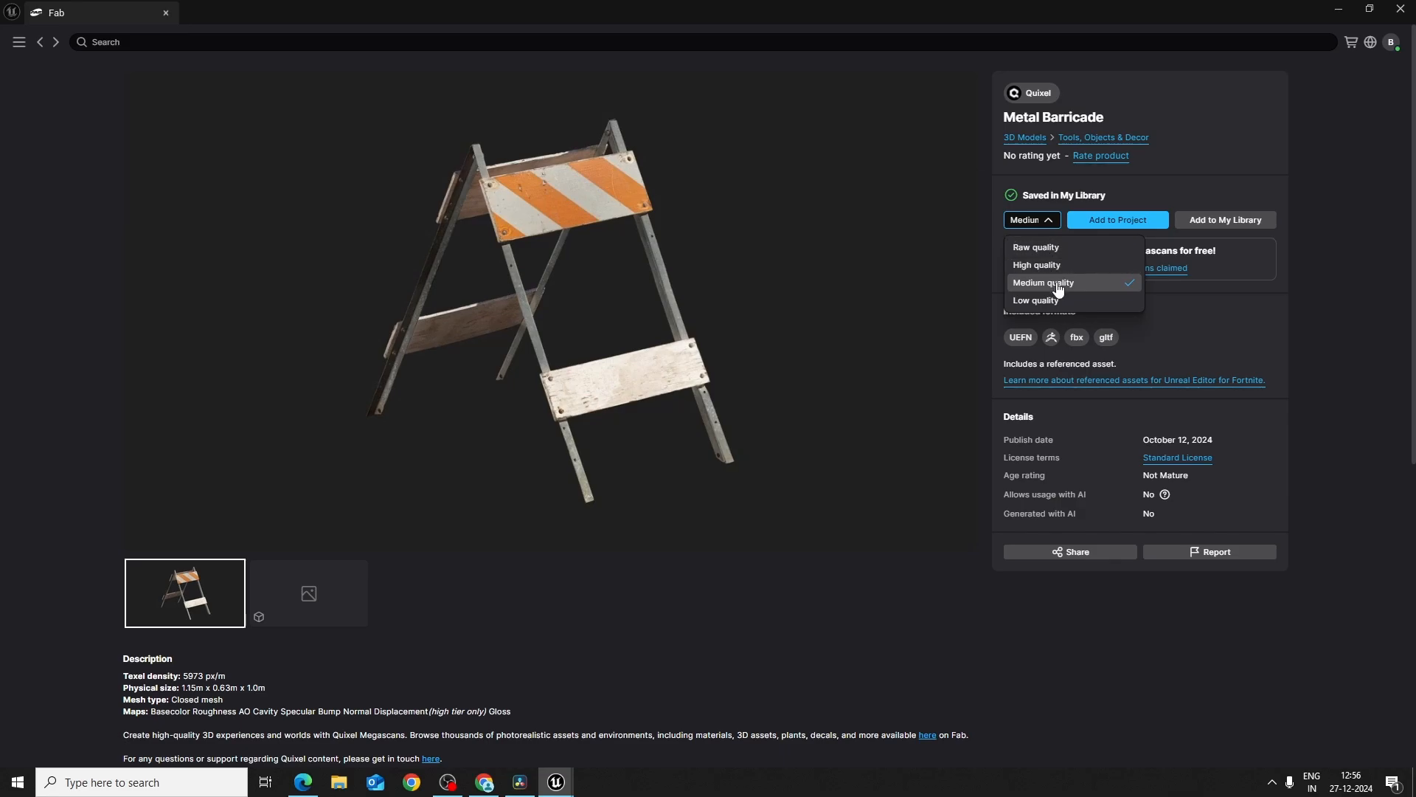
pyautogui.scroll(-1, 1060, 289)
pyautogui.scroll(1, 1060, 288)
pyautogui.click(1061, 286)
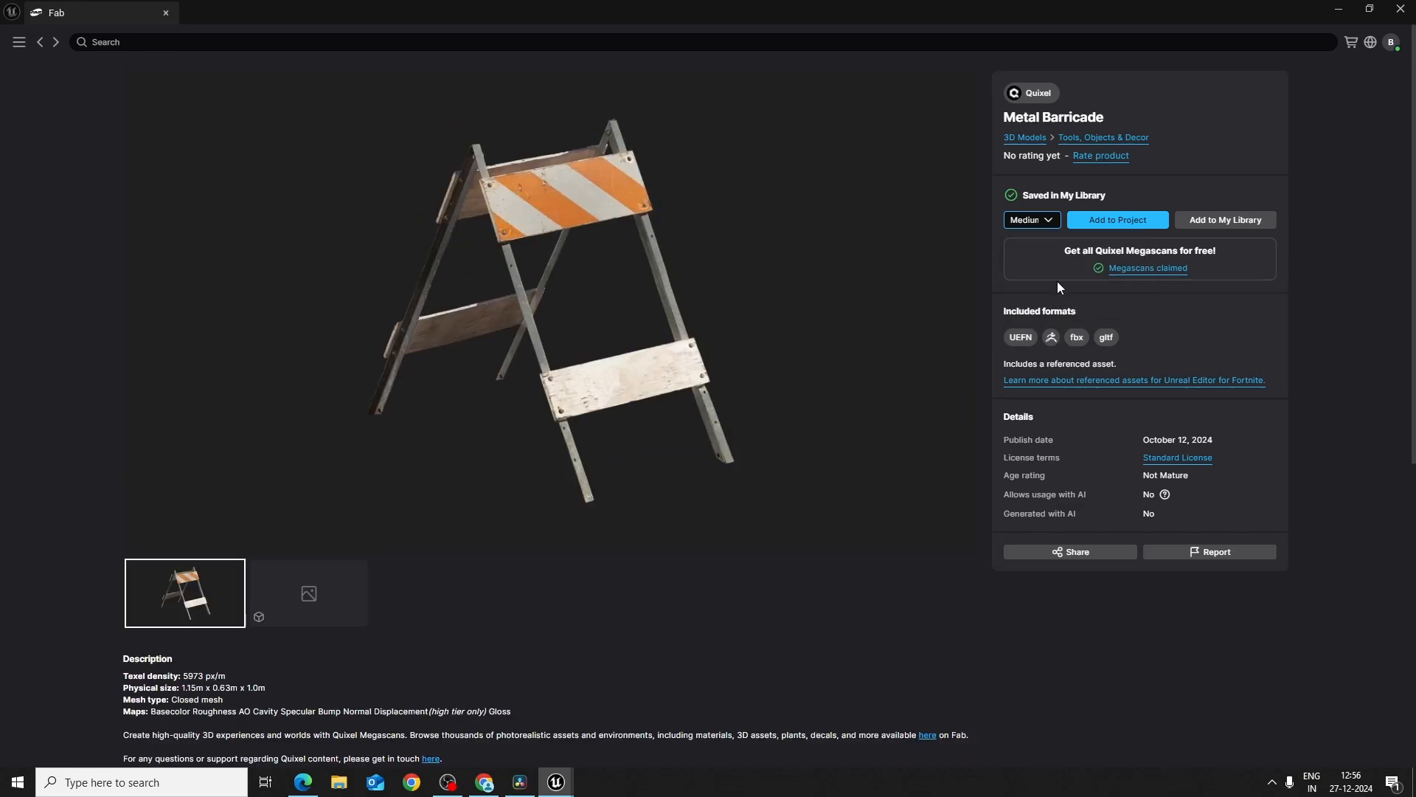
pyautogui.click(1119, 221)
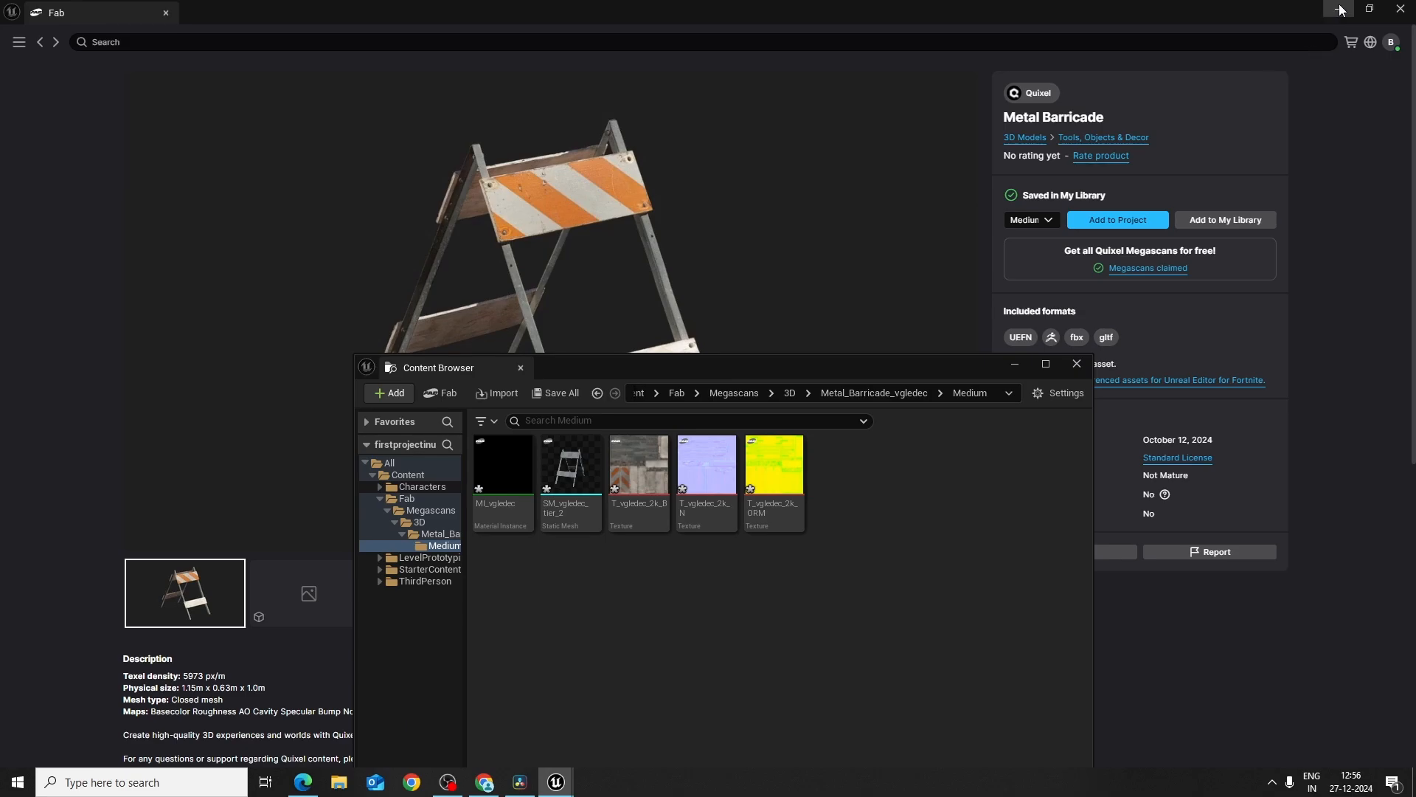
pyautogui.click(1400, 9)
pyautogui.click(48, 755)
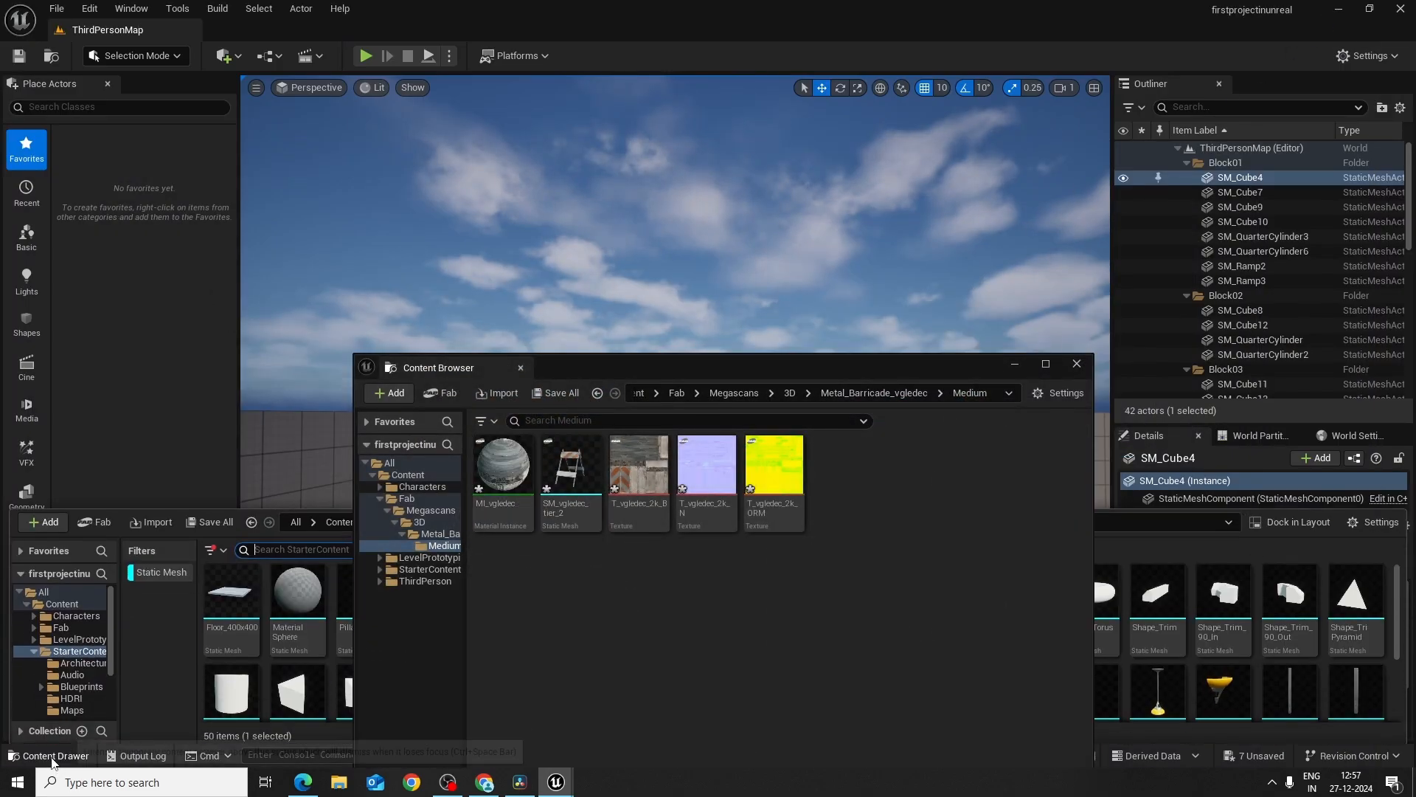
pyautogui.click(1016, 363)
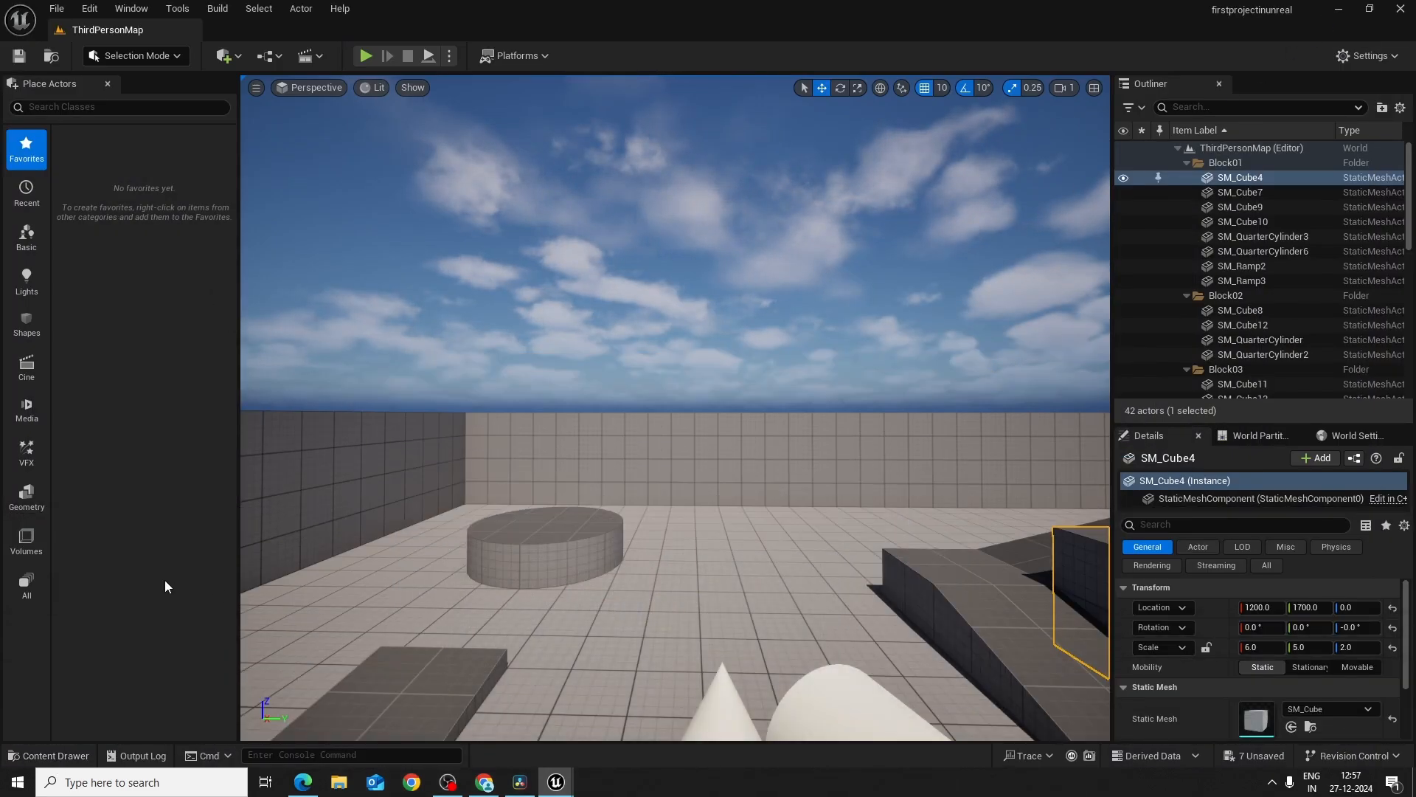
# Step: Turn off the Static Mesh filter and browse the Content folder to Fab, Megascans, 3D, Metal_Barricade_vgledec, Medium
pyautogui.click(55, 753)
pyautogui.click(62, 602)
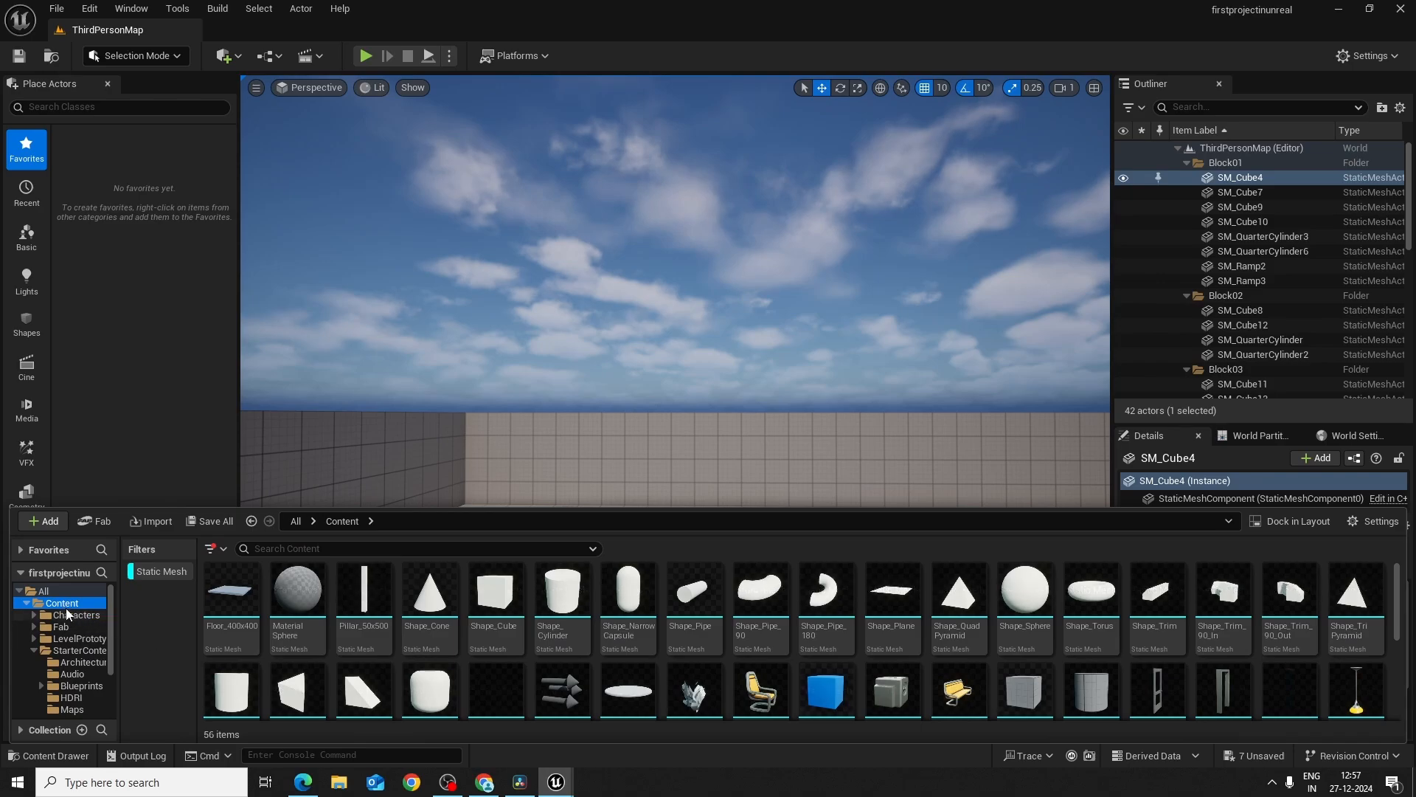
pyautogui.click(147, 574)
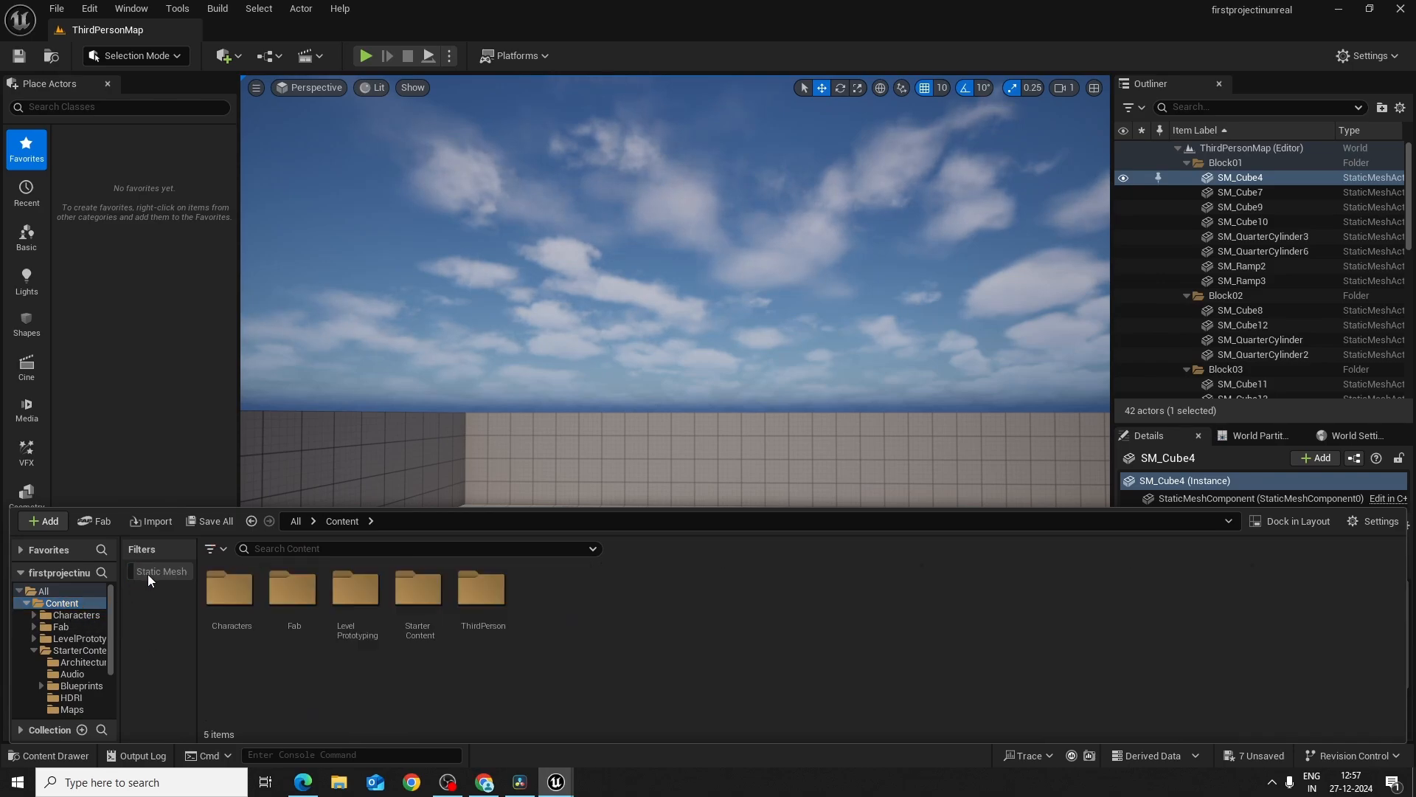
pyautogui.doubleClick(296, 593)
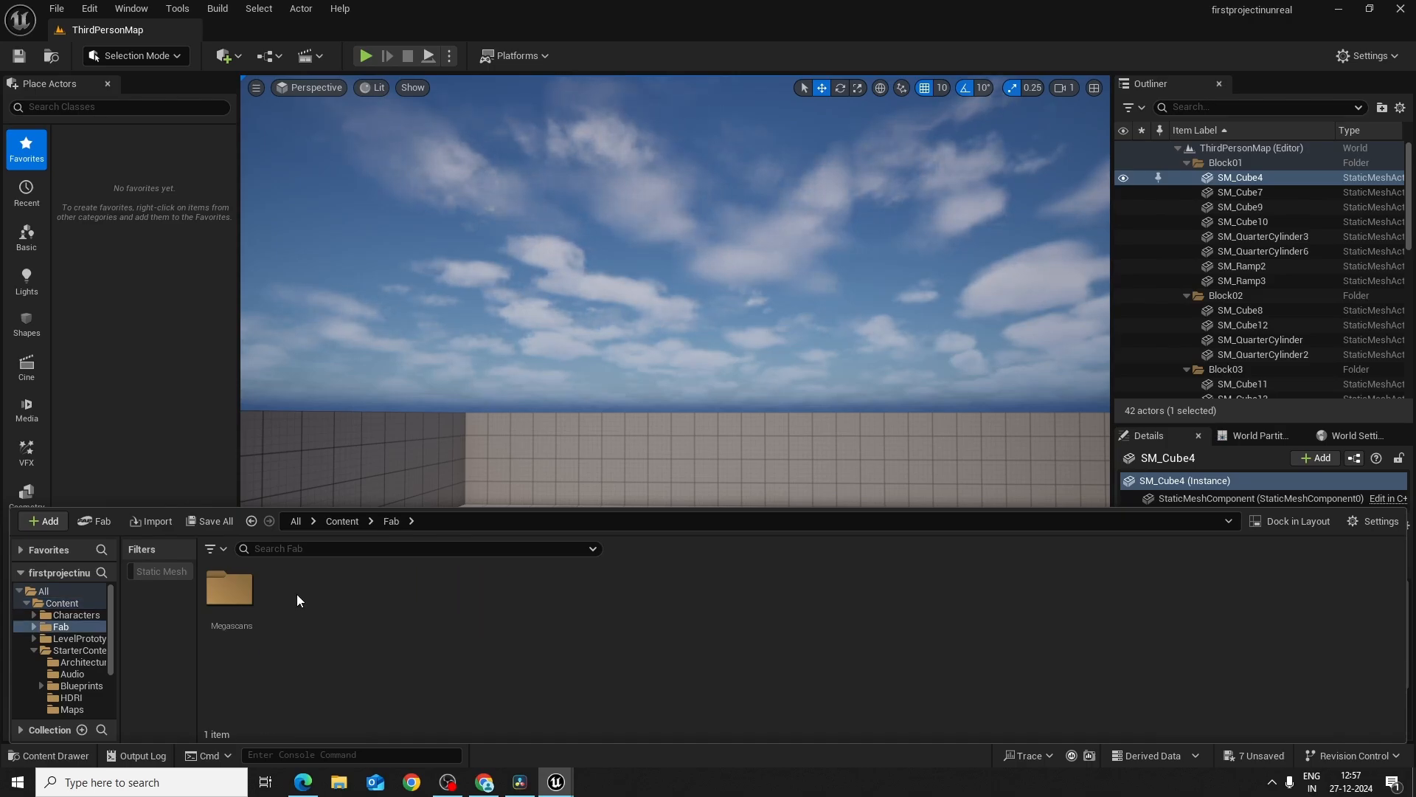
pyautogui.doubleClick(237, 594)
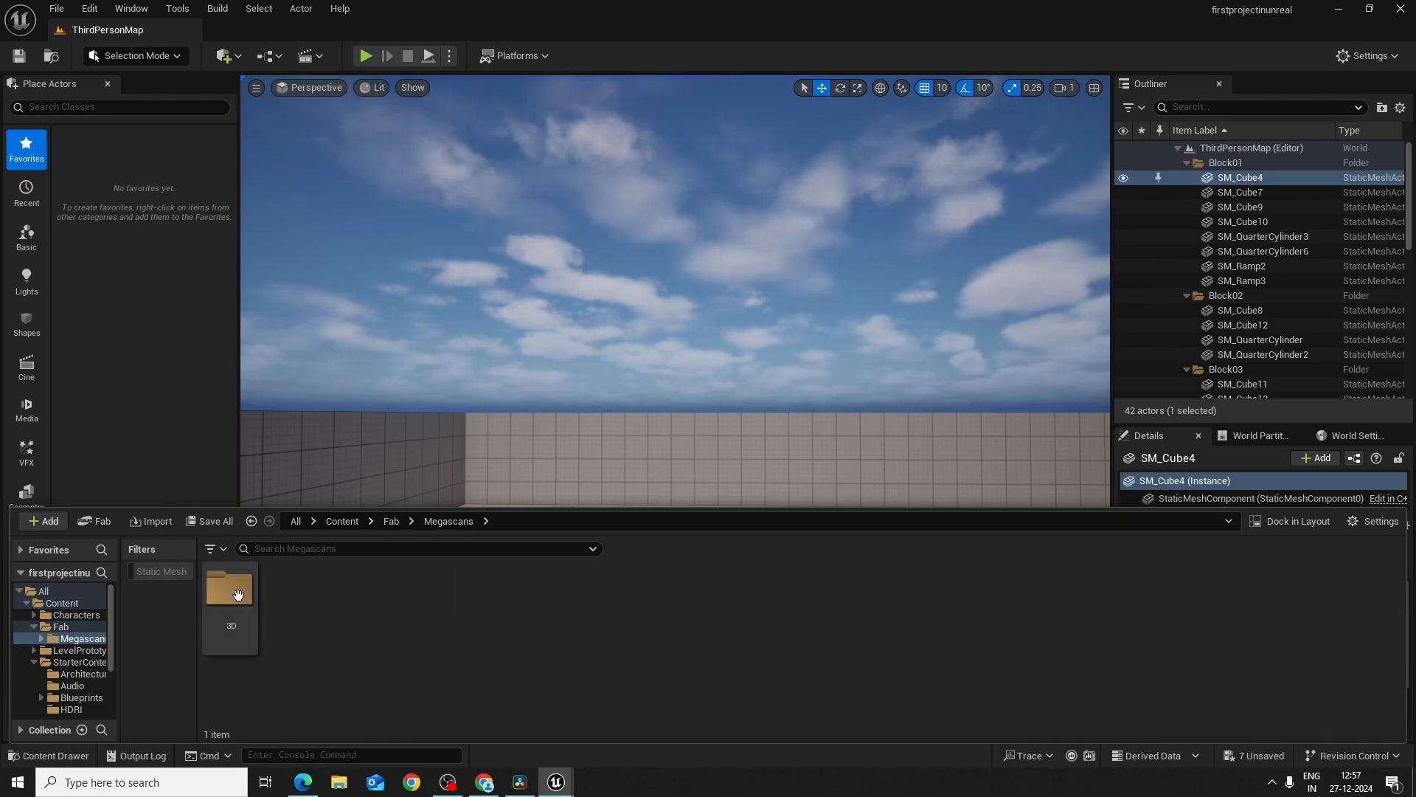
pyautogui.doubleClick(237, 595)
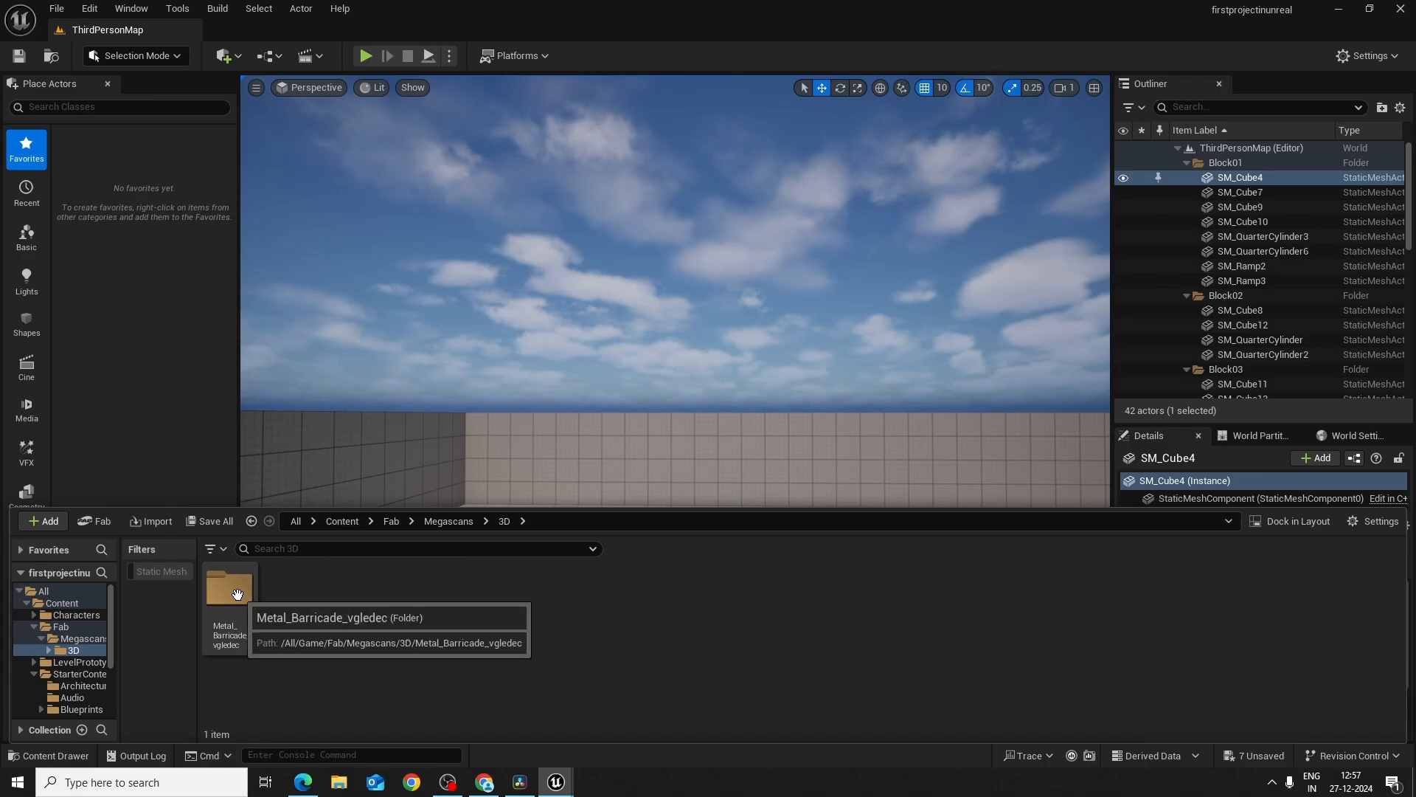
pyautogui.doubleClick(237, 594)
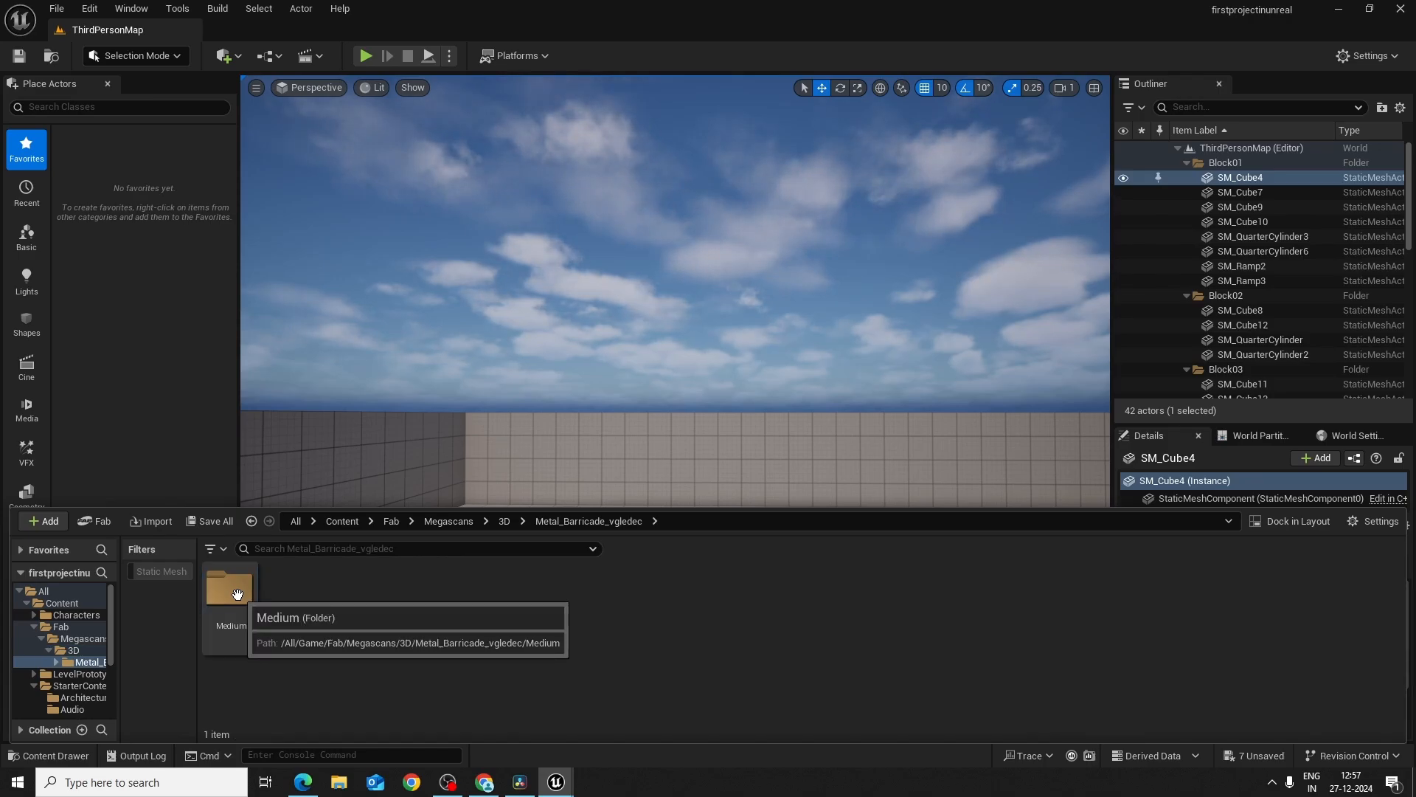
pyautogui.doubleClick(237, 594)
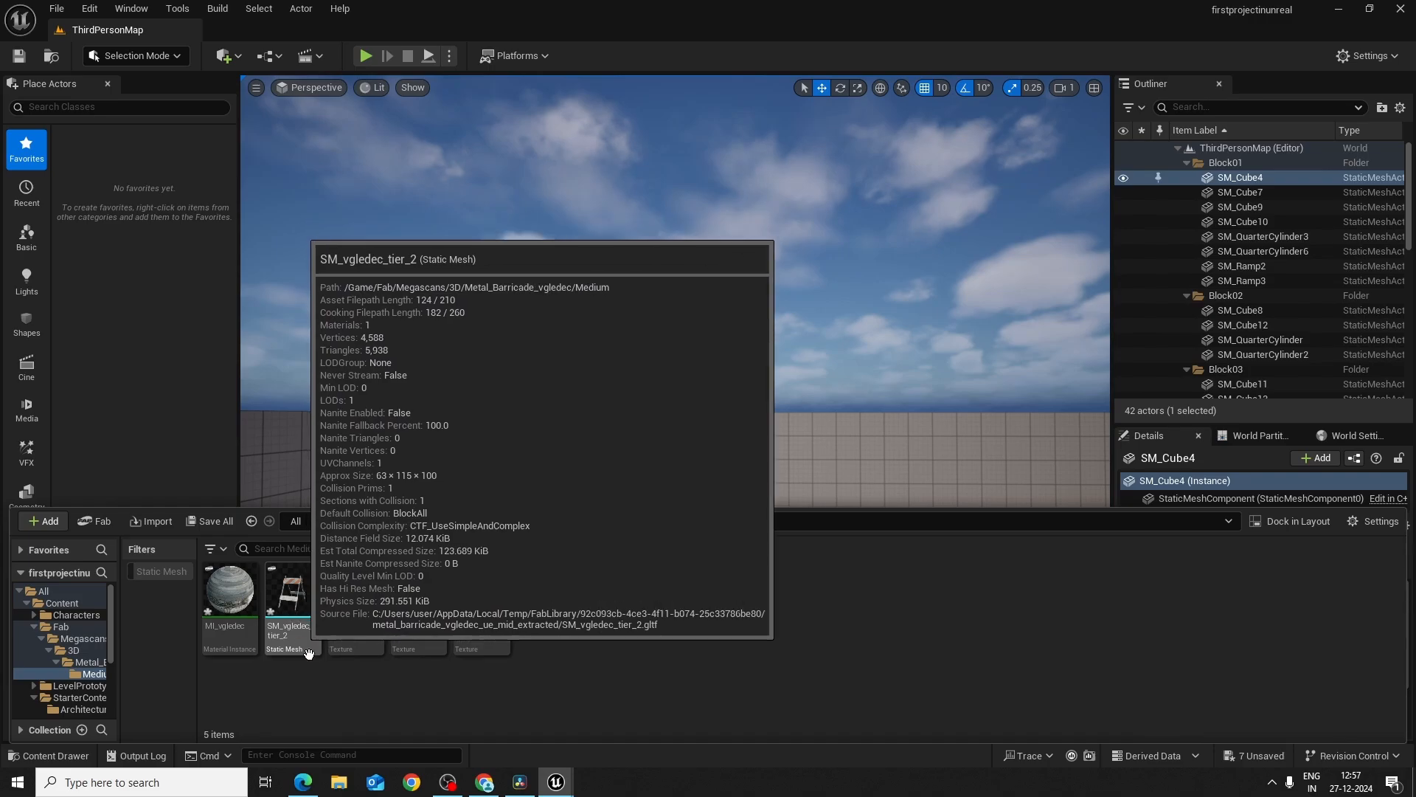
# Step: Return to the Fab folder inside Content and filter it to show only static meshes
pyautogui.click(62, 603)
pyautogui.doubleClick(293, 590)
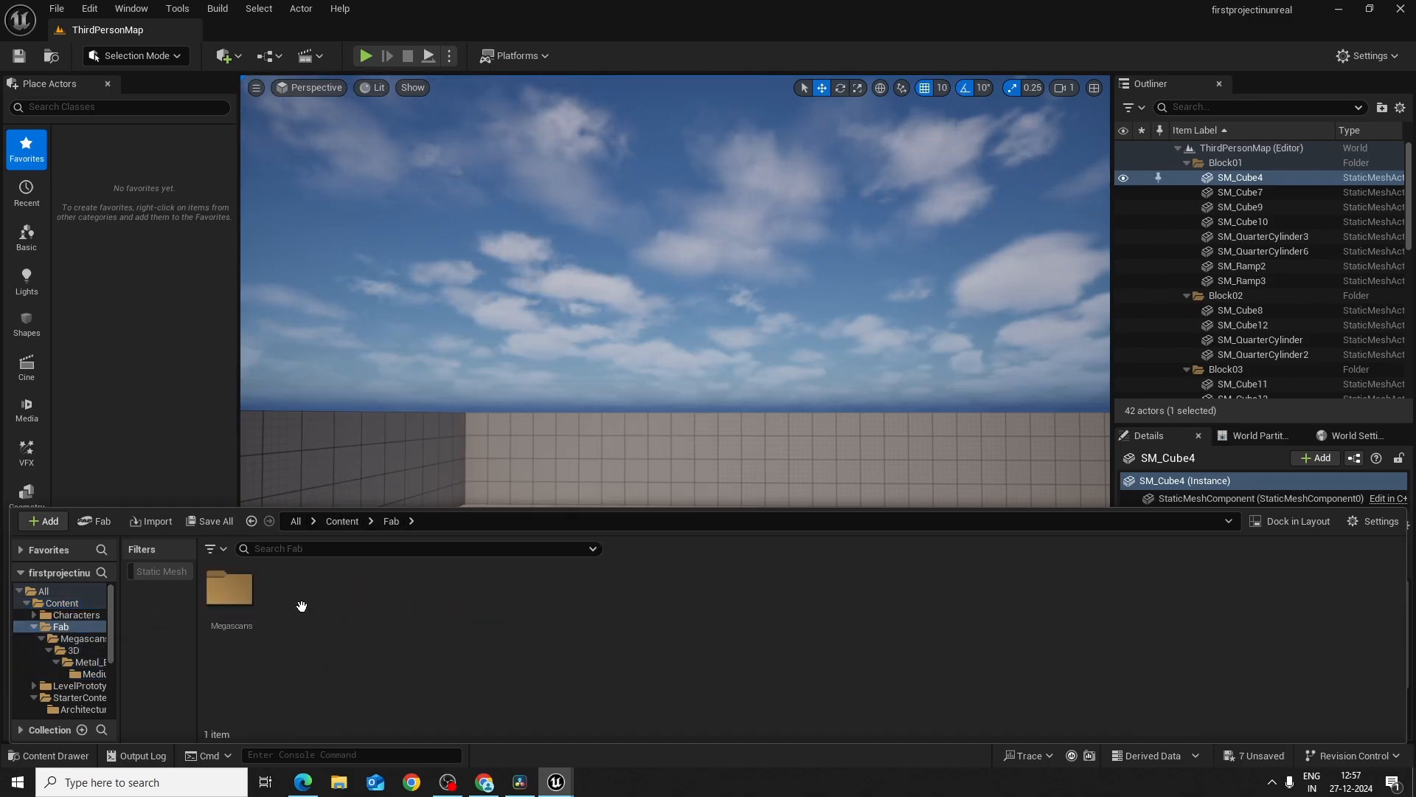
pyautogui.click(153, 574)
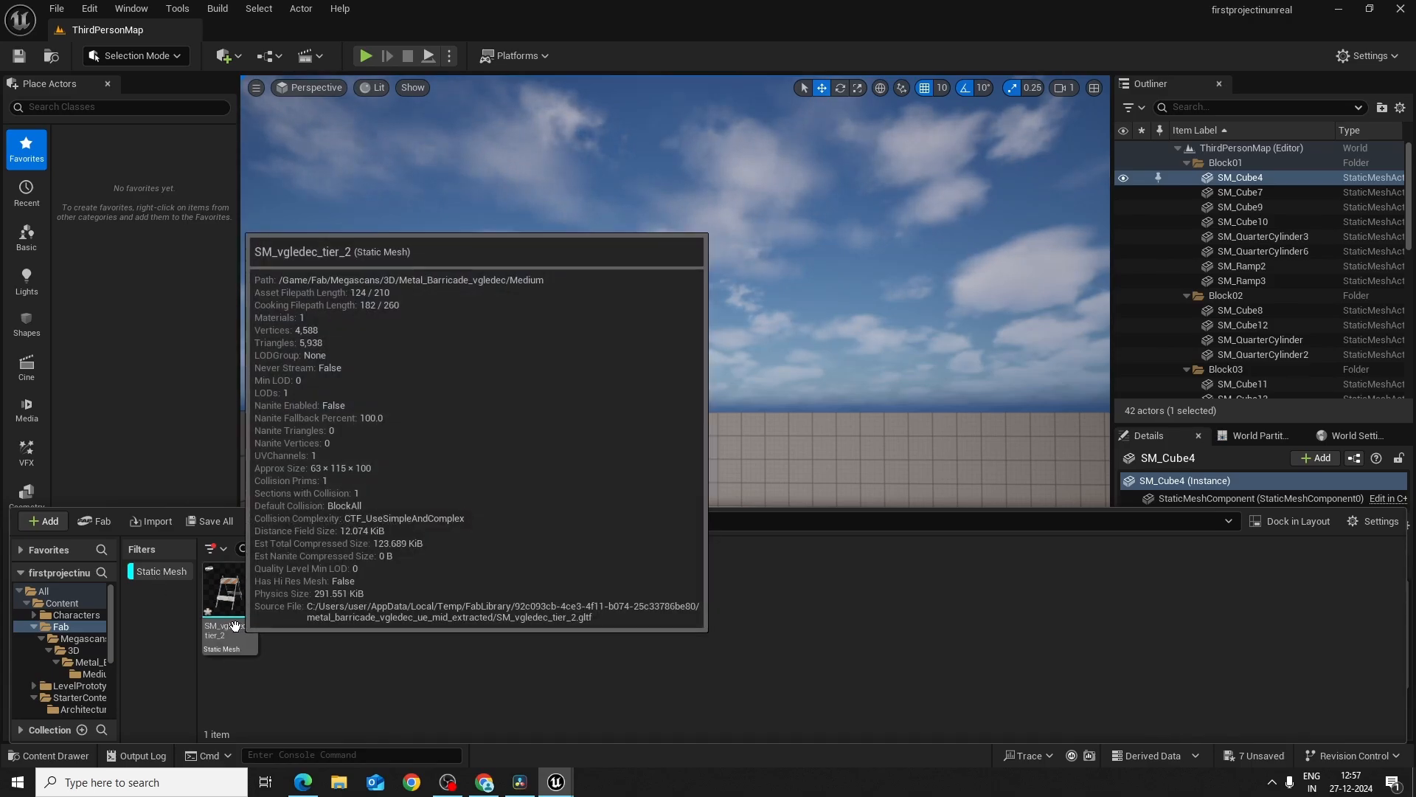
# Step: Place the SM_vgledec_tier_2 barricade mesh on the floor near the cone, at about X 1790, Y 1050
pyautogui.moveTo(831, 436); pyautogui.dragTo(948, 655, button='right')
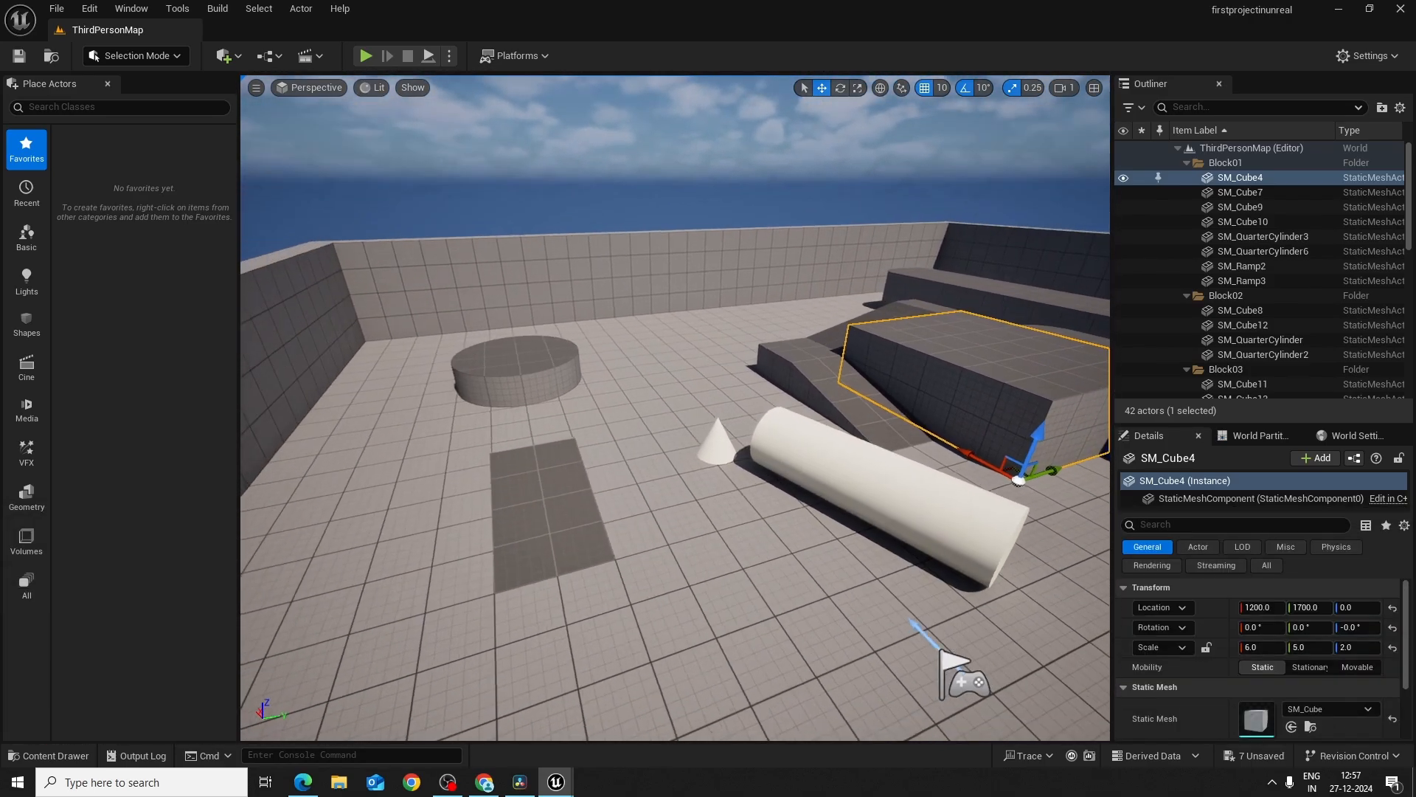
pyautogui.click(67, 757)
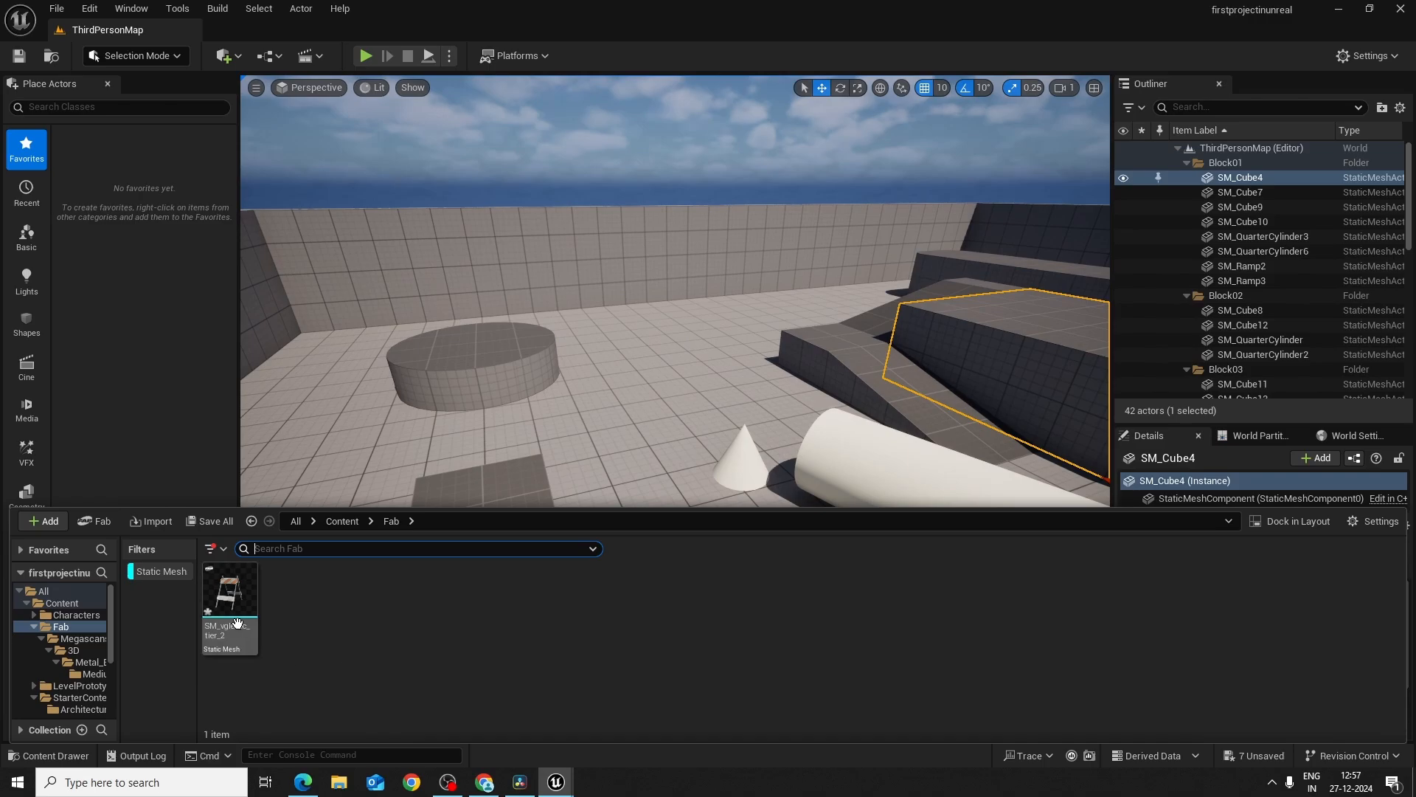
pyautogui.moveTo(227, 606); pyautogui.dragTo(649, 402)
pyautogui.scroll(3, 648, 402)
# Step: Scale the placed barricade uniformly to 1.5
pyautogui.moveTo(670, 521); pyautogui.dragTo(495, 521, button='right')
pyautogui.press('r')
pyautogui.moveTo(647, 519)
pyautogui.mouseDown()
pyautogui.moveTo(701, 487)
pyautogui.moveTo(671, 505)
pyautogui.mouseUp()
pyautogui.moveTo(649, 520); pyautogui.dragTo(797, 457, button='right')
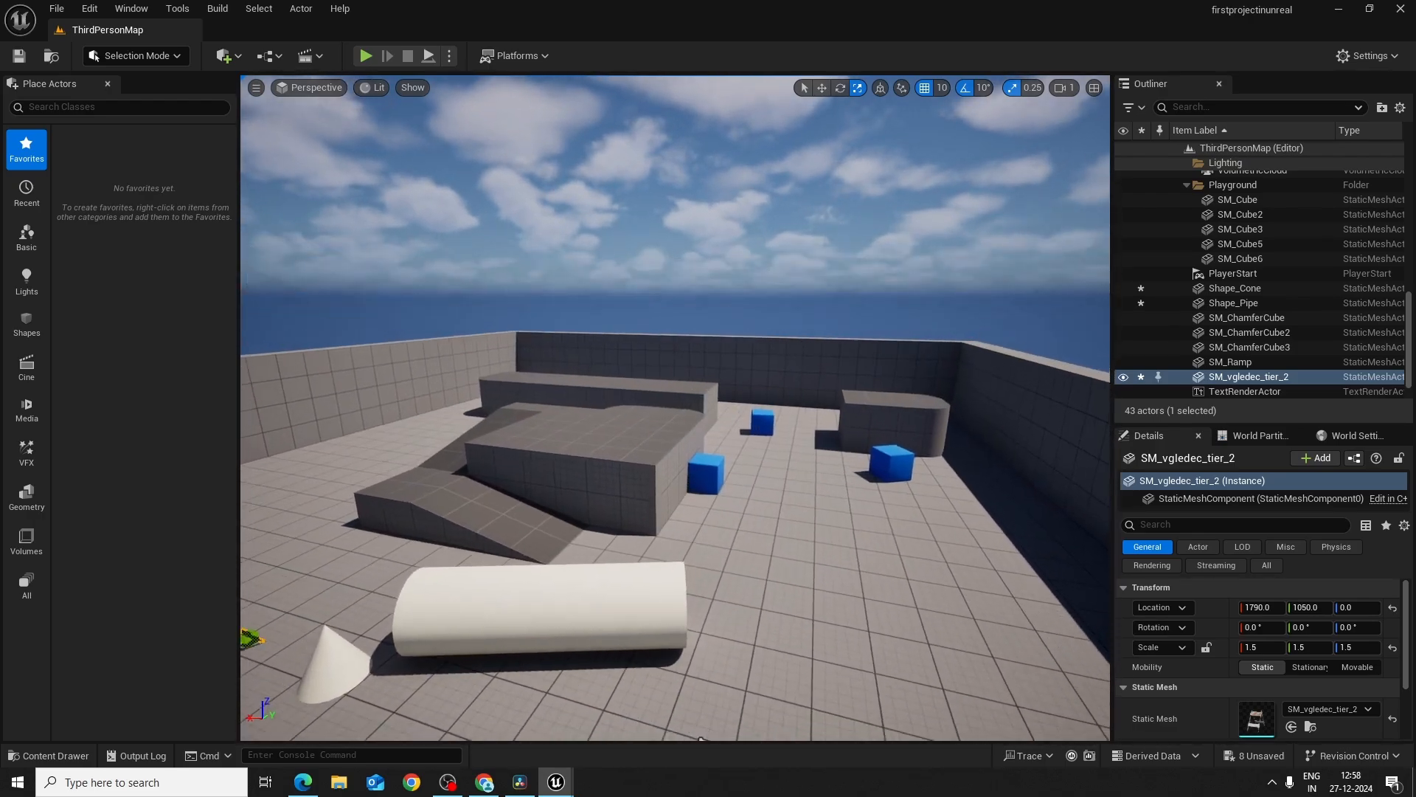
# Step: Select the large white pipe and examine its transform, static mesh and material properties
pyautogui.click(653, 590)
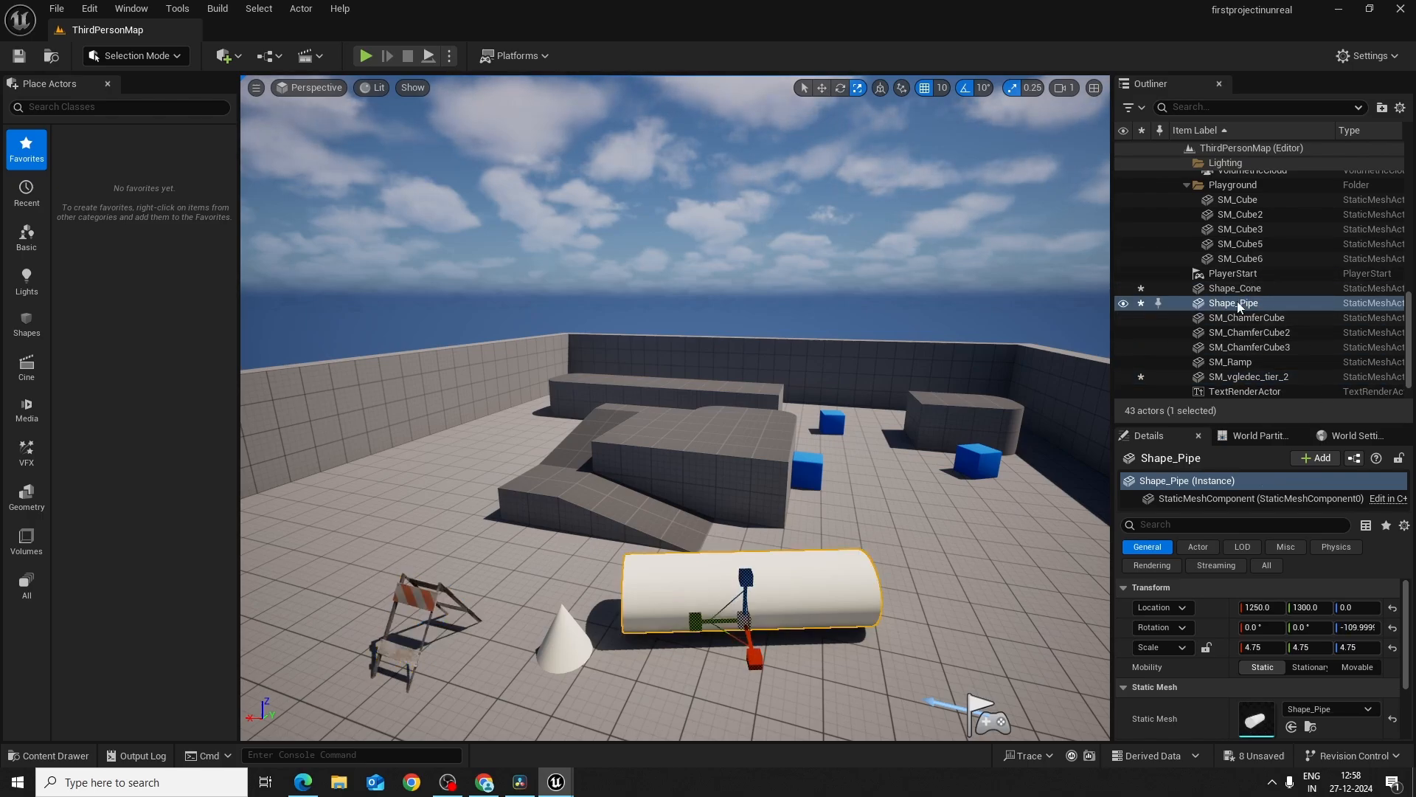
pyautogui.scroll(-2, 1283, 598)
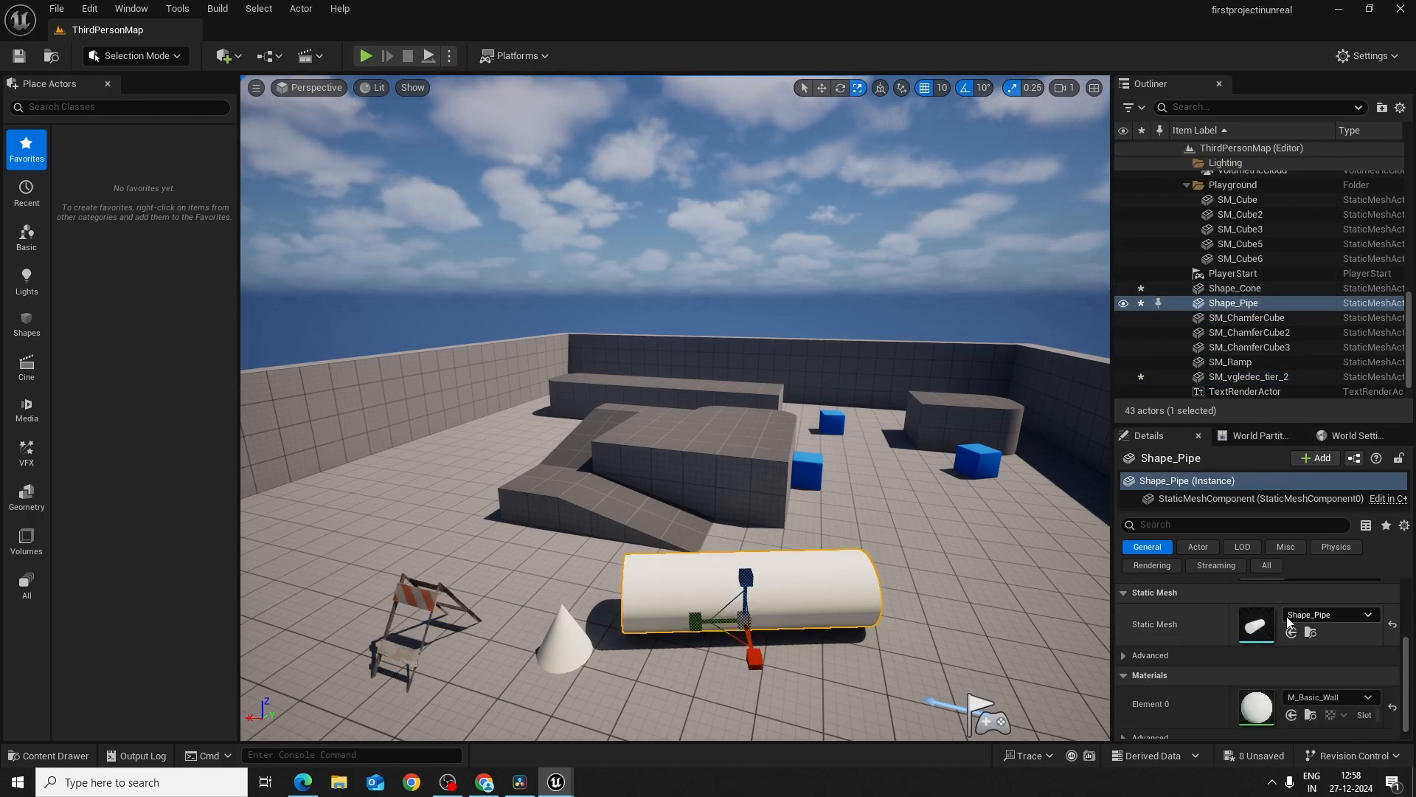
pyautogui.scroll(2, 1285, 634)
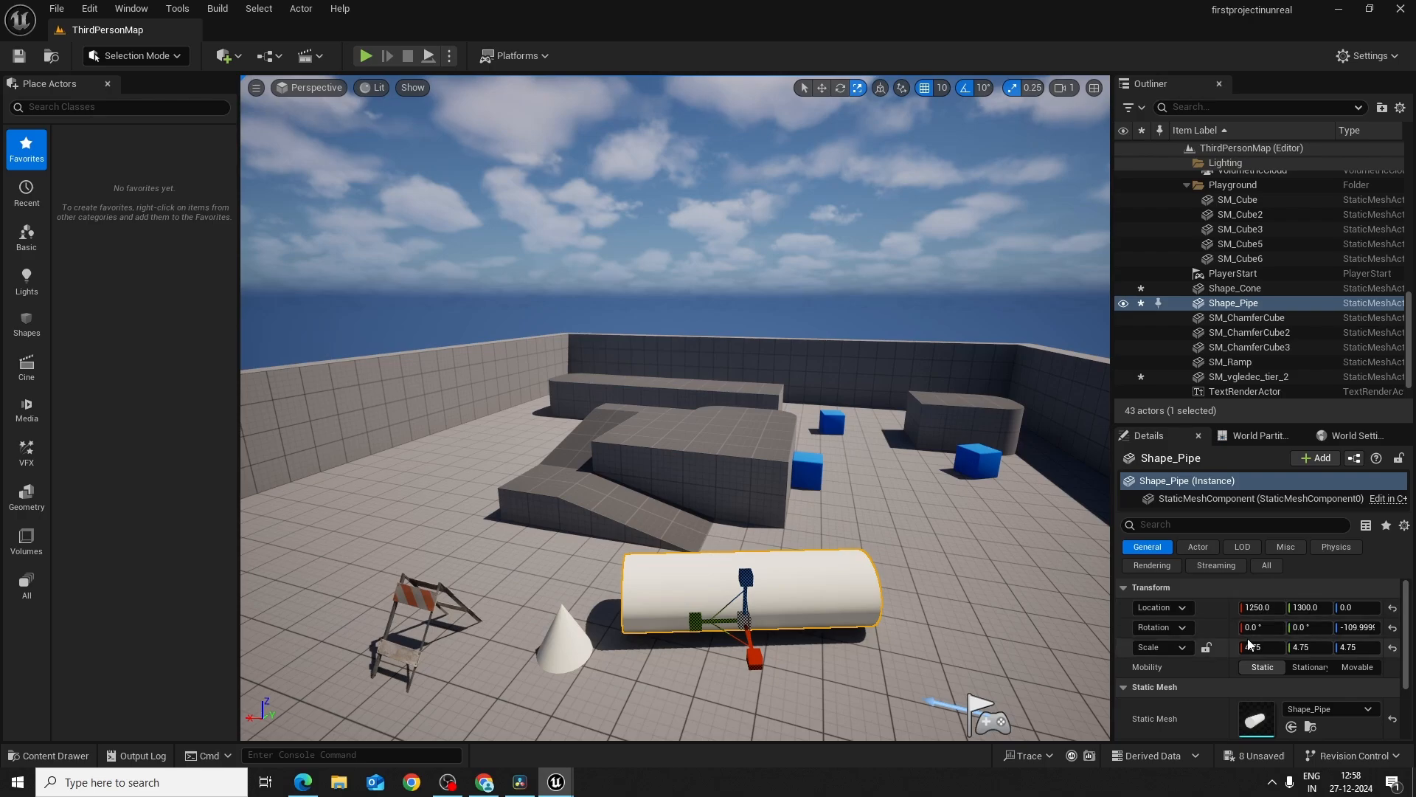
pyautogui.scroll(-2, 1269, 648)
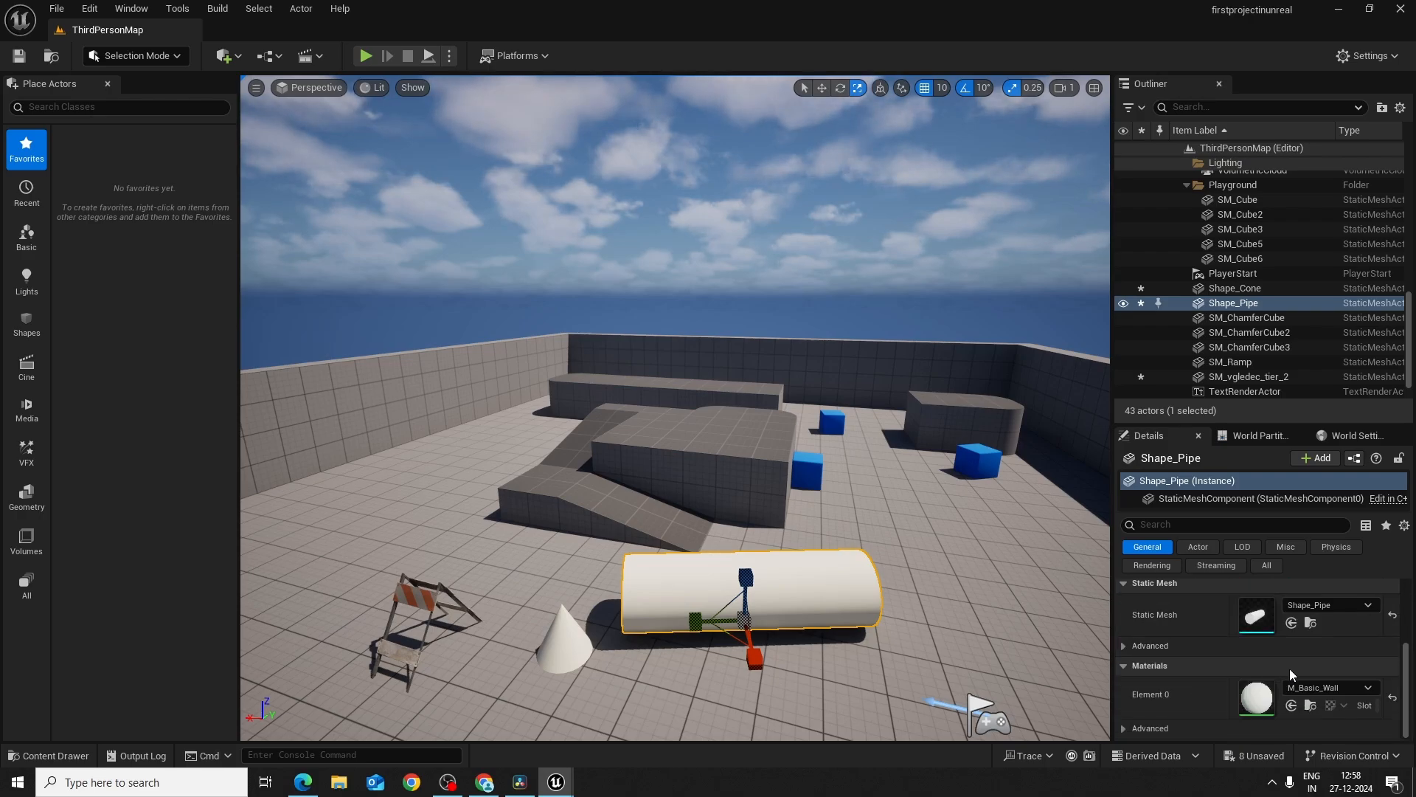
pyautogui.scroll(2, 1294, 666)
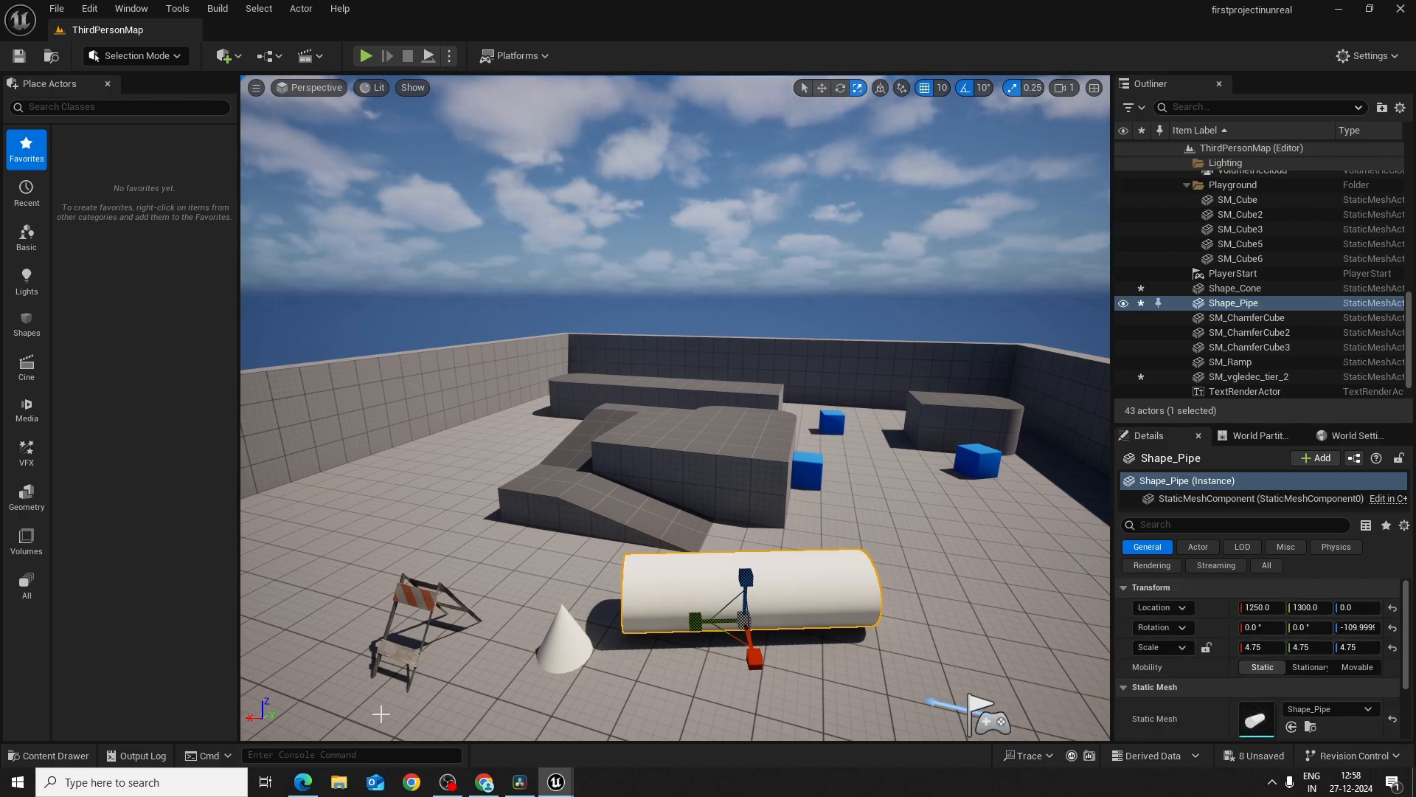
# Step: Try placing a second directional light near the blue cubes, and delete it
pyautogui.click(23, 296)
pyautogui.moveTo(124, 163); pyautogui.dragTo(891, 480)
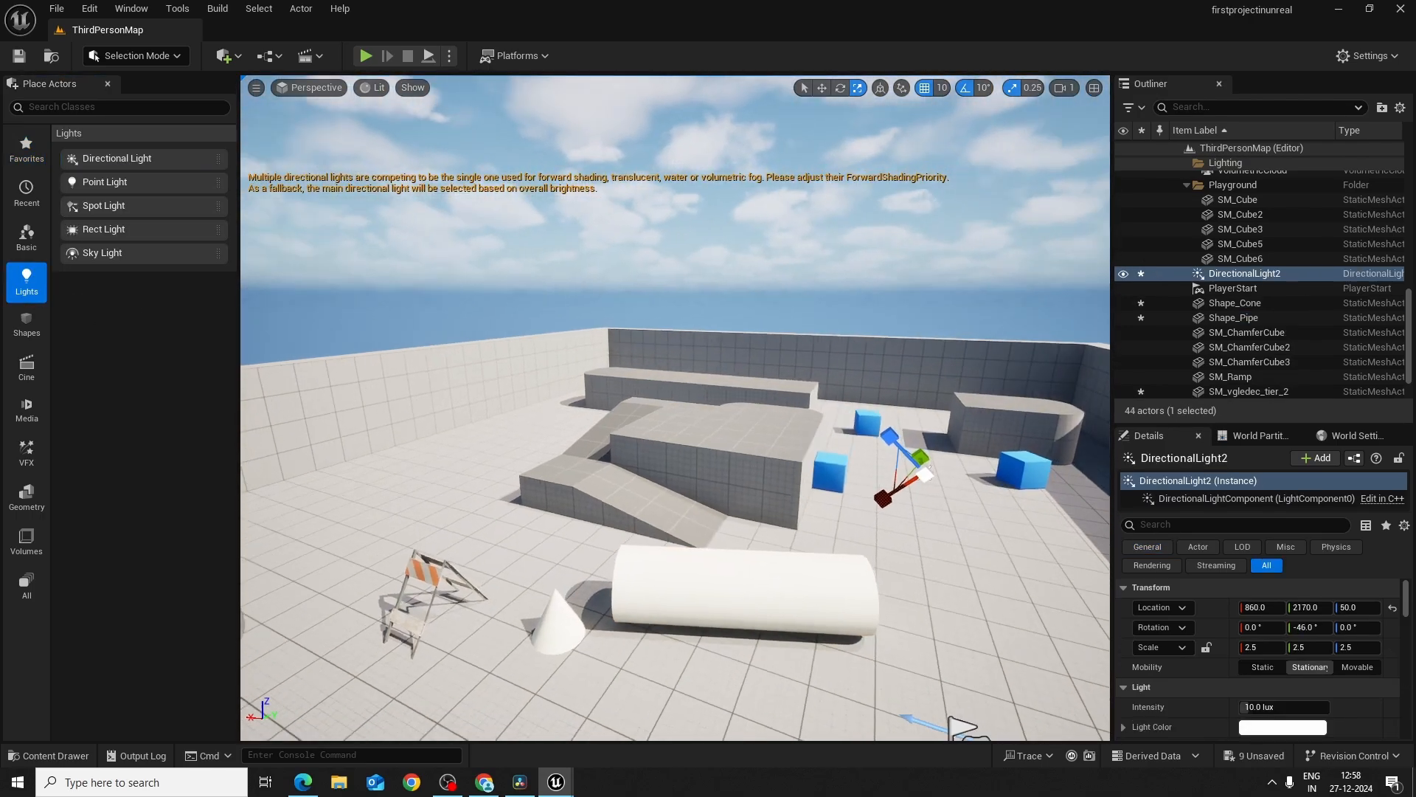
pyautogui.moveTo(891, 479); pyautogui.dragTo(952, 484, button='right')
pyautogui.press('Delete')
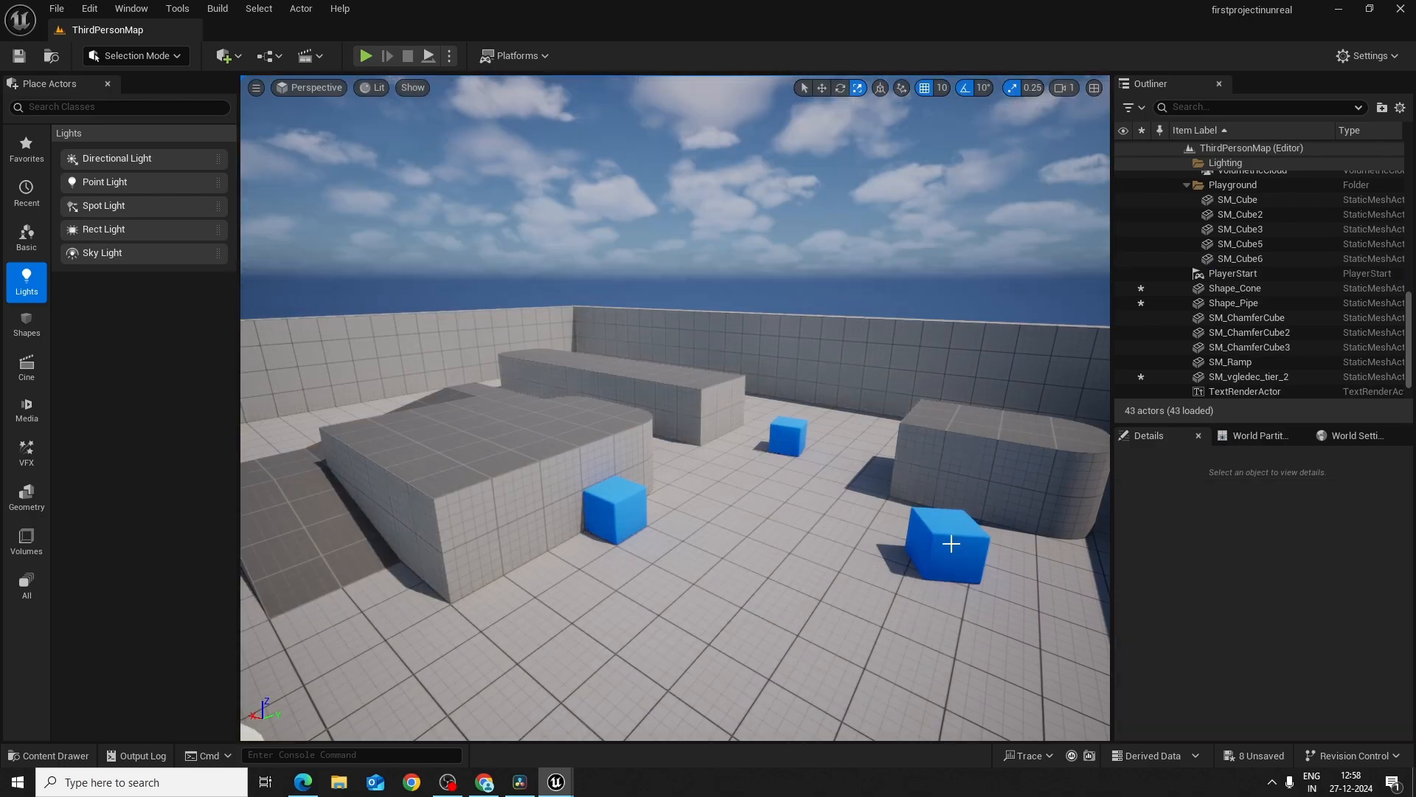
# Step: Try placing a spot light on the floor between the blue cubes, and delete it
pyautogui.moveTo(101, 206); pyautogui.dragTo(759, 535)
pyautogui.moveTo(759, 534); pyautogui.dragTo(767, 535, button='right')
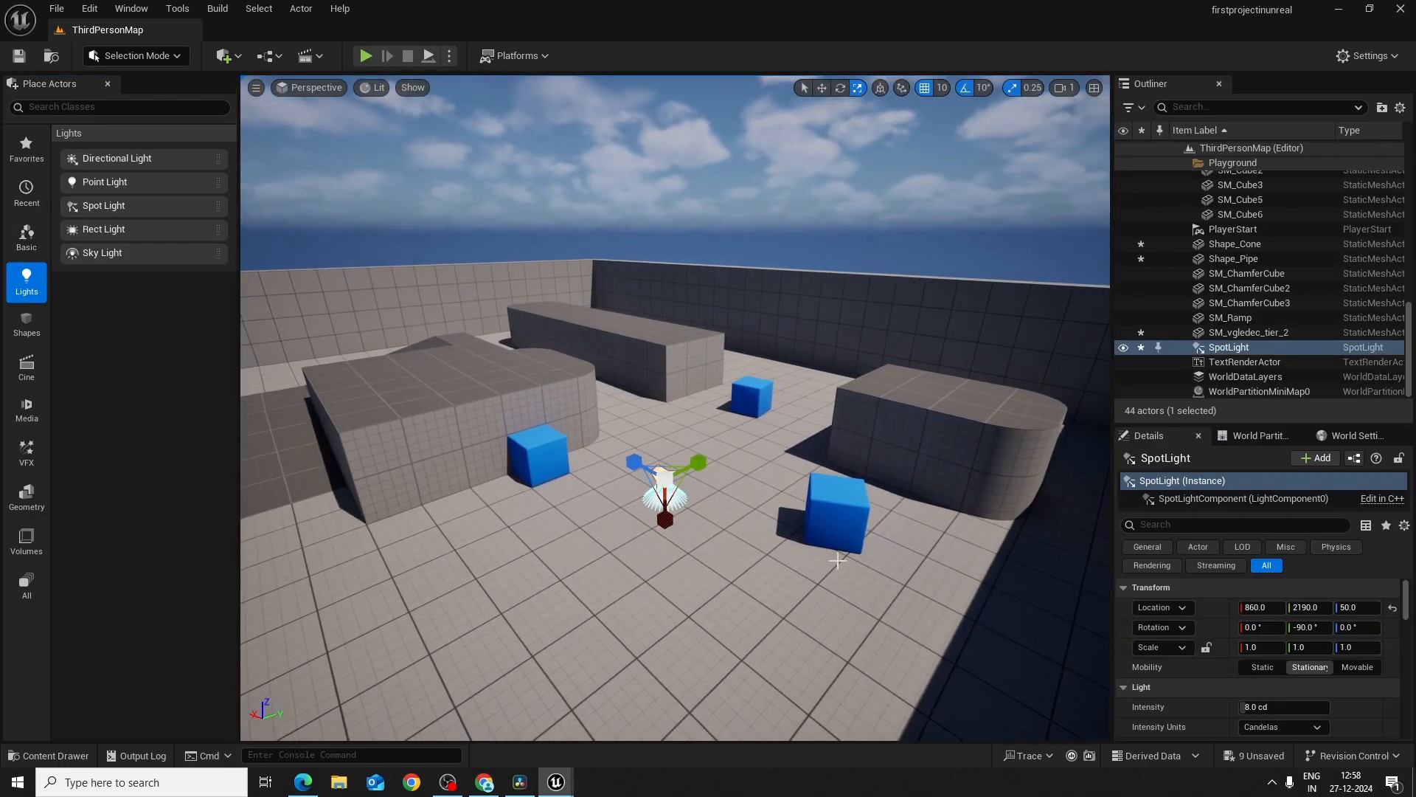
pyautogui.press('Delete')
# Step: Try placing a basic cube shape on the floor in front of the blue cubes, and delete it
pyautogui.click(26, 236)
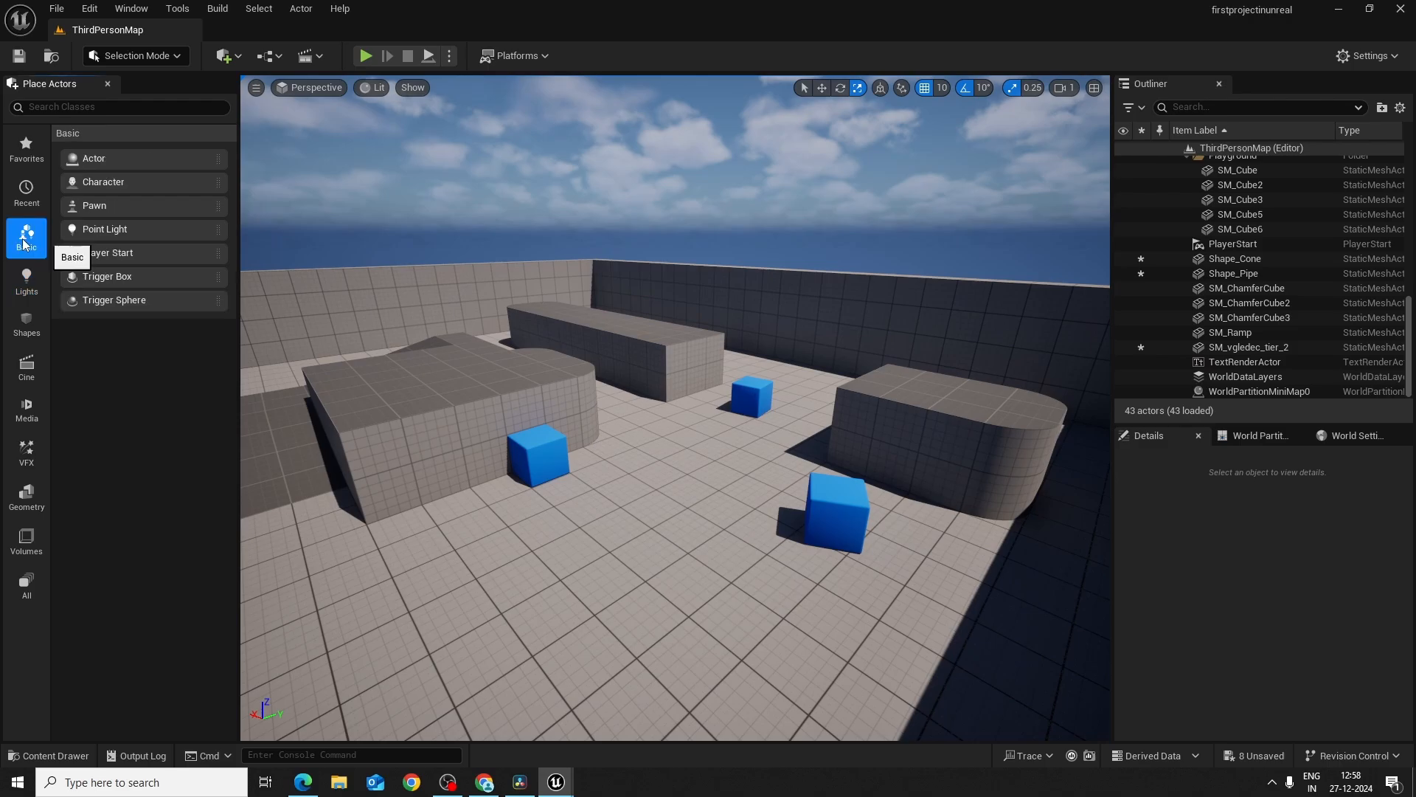
pyautogui.click(27, 325)
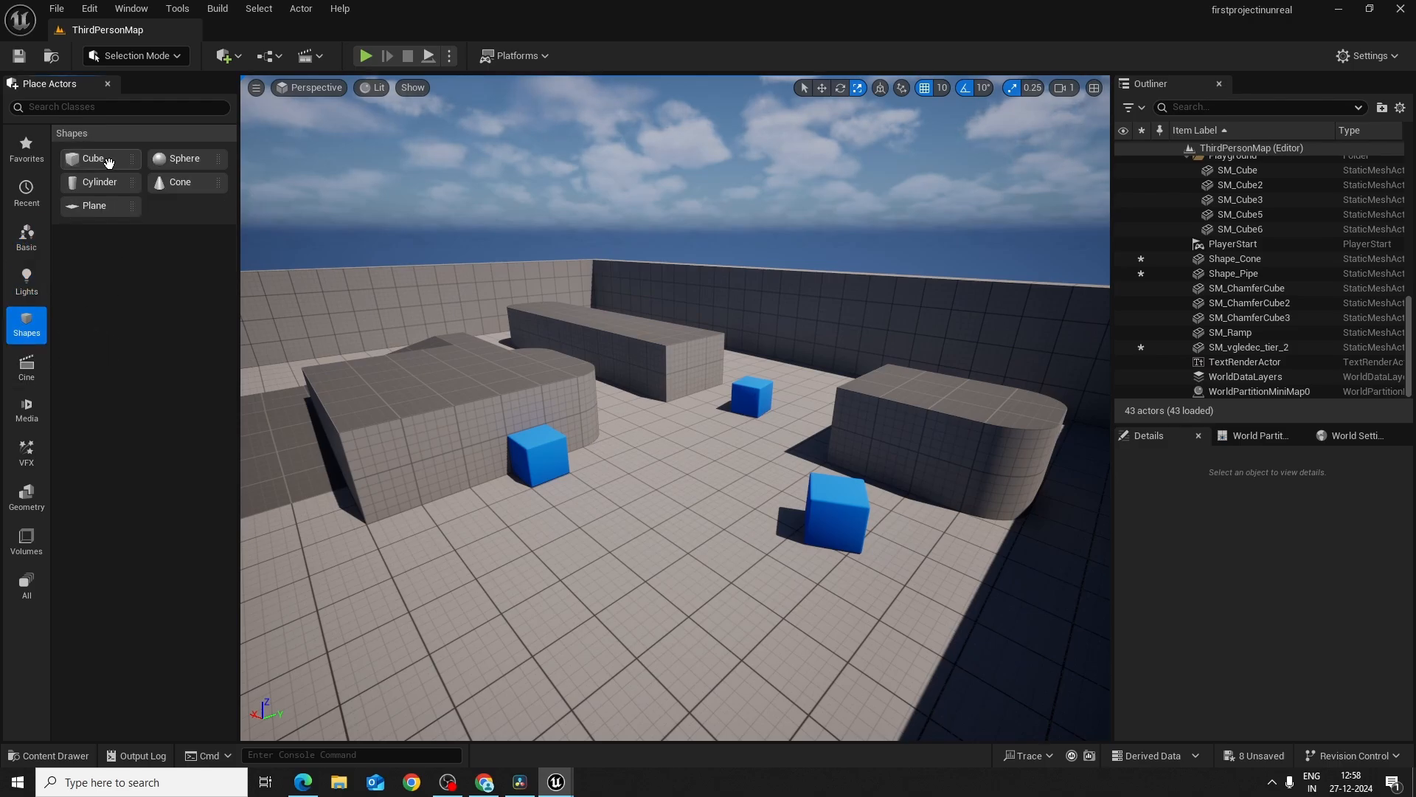
pyautogui.moveTo(94, 158); pyautogui.dragTo(636, 594)
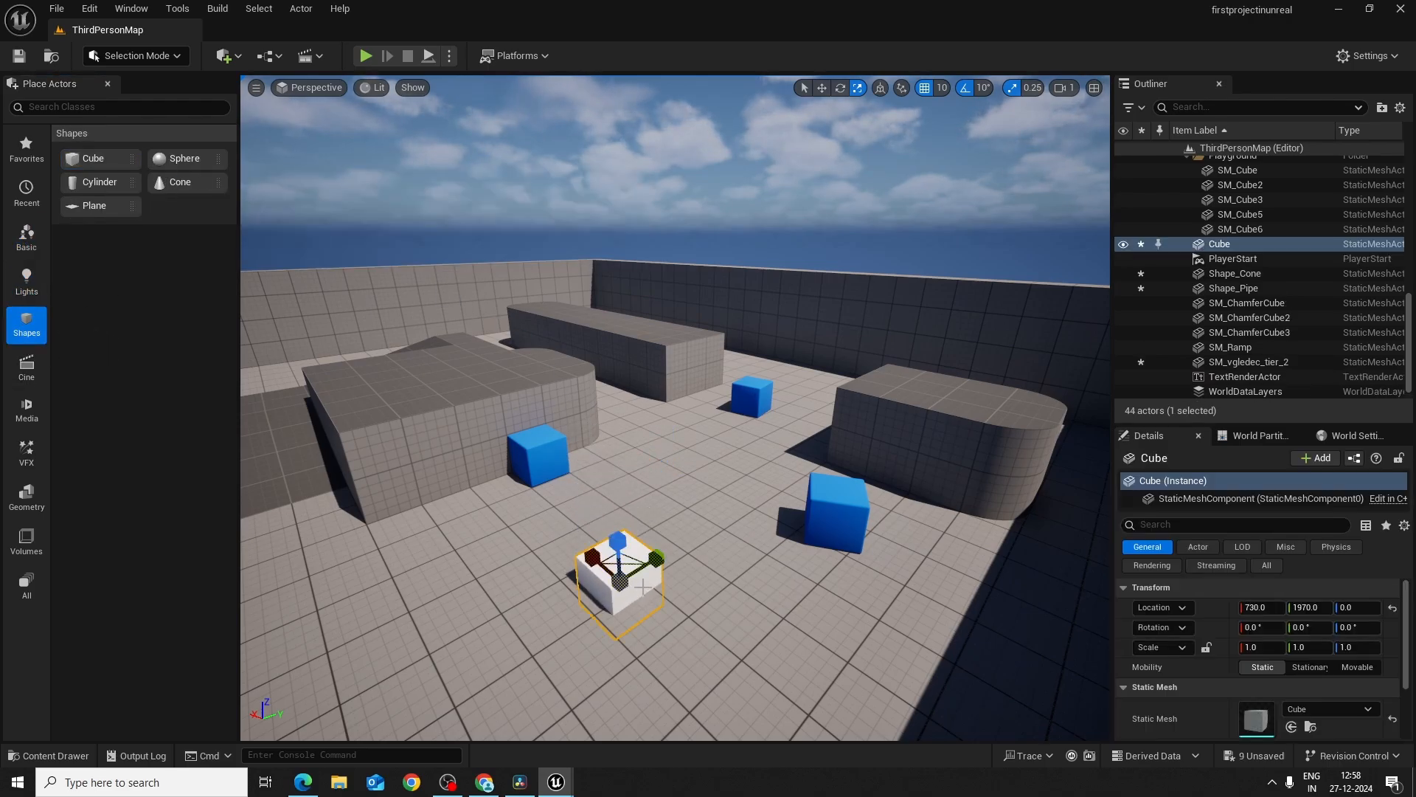
pyautogui.press('Delete')
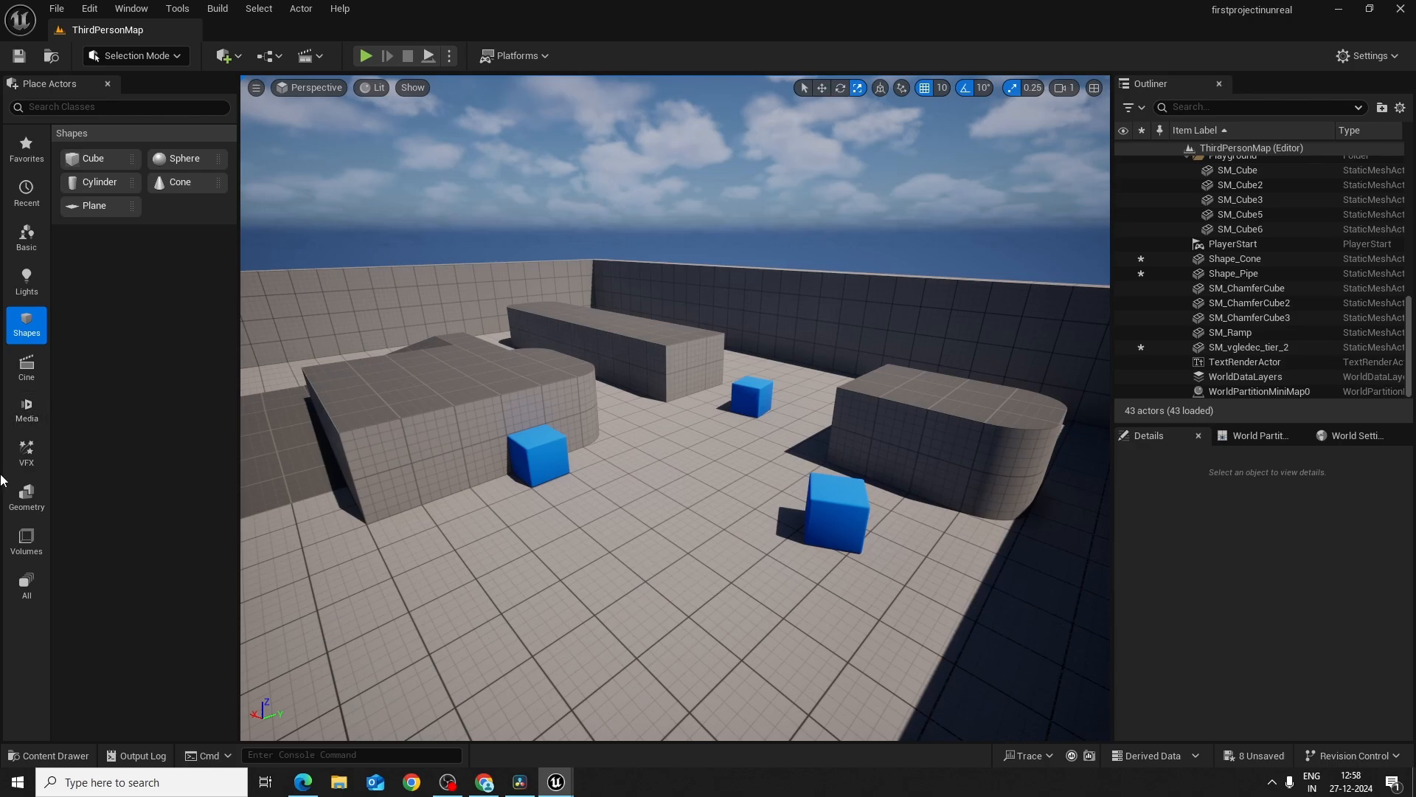
# Step: Look through the visual effects actors and survey the playground level around the ramp, pipe, cone, barricade and blue cubes
pyautogui.click(23, 456)
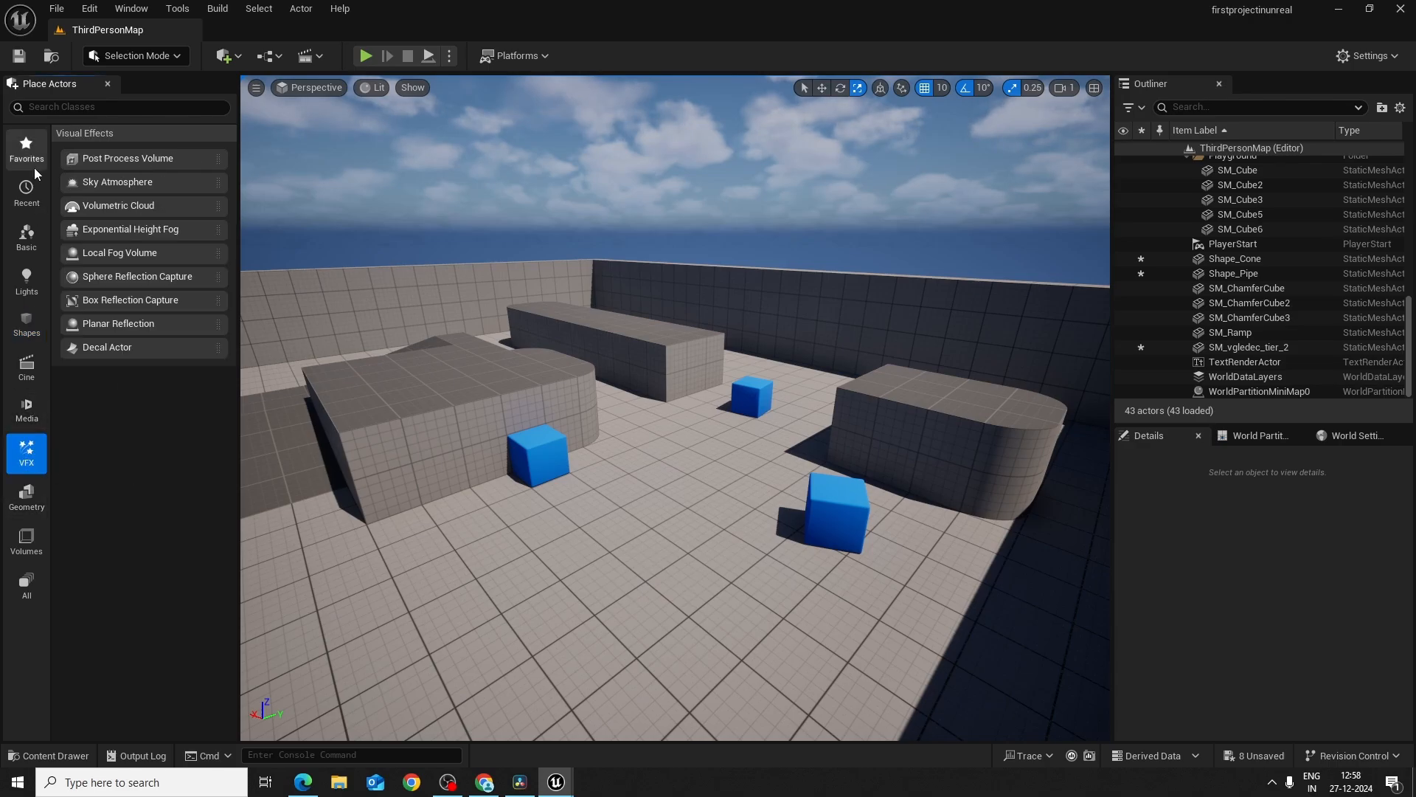
pyautogui.press('w')
pyautogui.moveTo(666, 314); pyautogui.dragTo(638, 329, button='right')
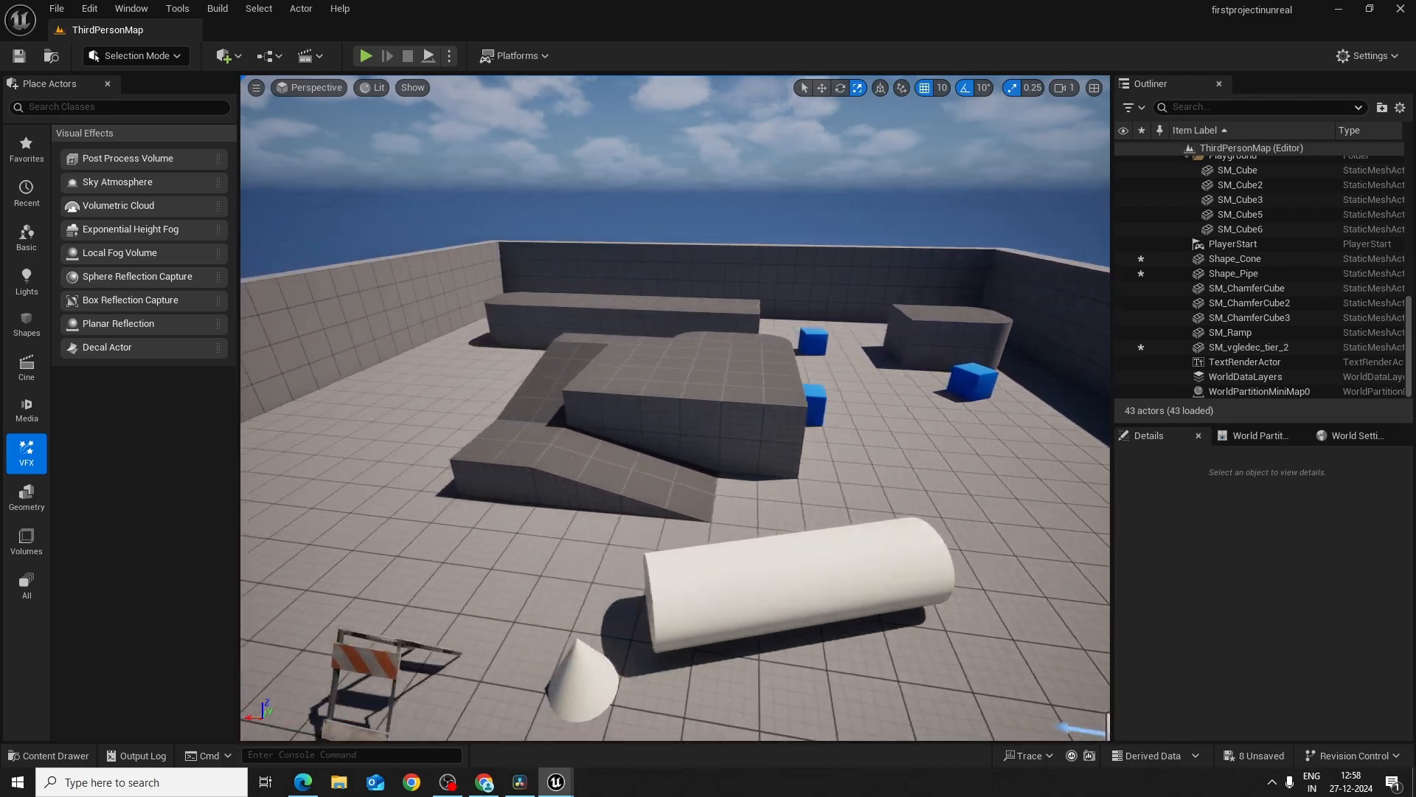
pyautogui.moveTo(638, 328)
pyautogui.mouseDown(button='right')
pyautogui.moveTo(620, 329)
pyautogui.moveTo(621, 343)
pyautogui.moveTo(620, 324)
pyautogui.mouseUp(button='right')
pyautogui.press('s')
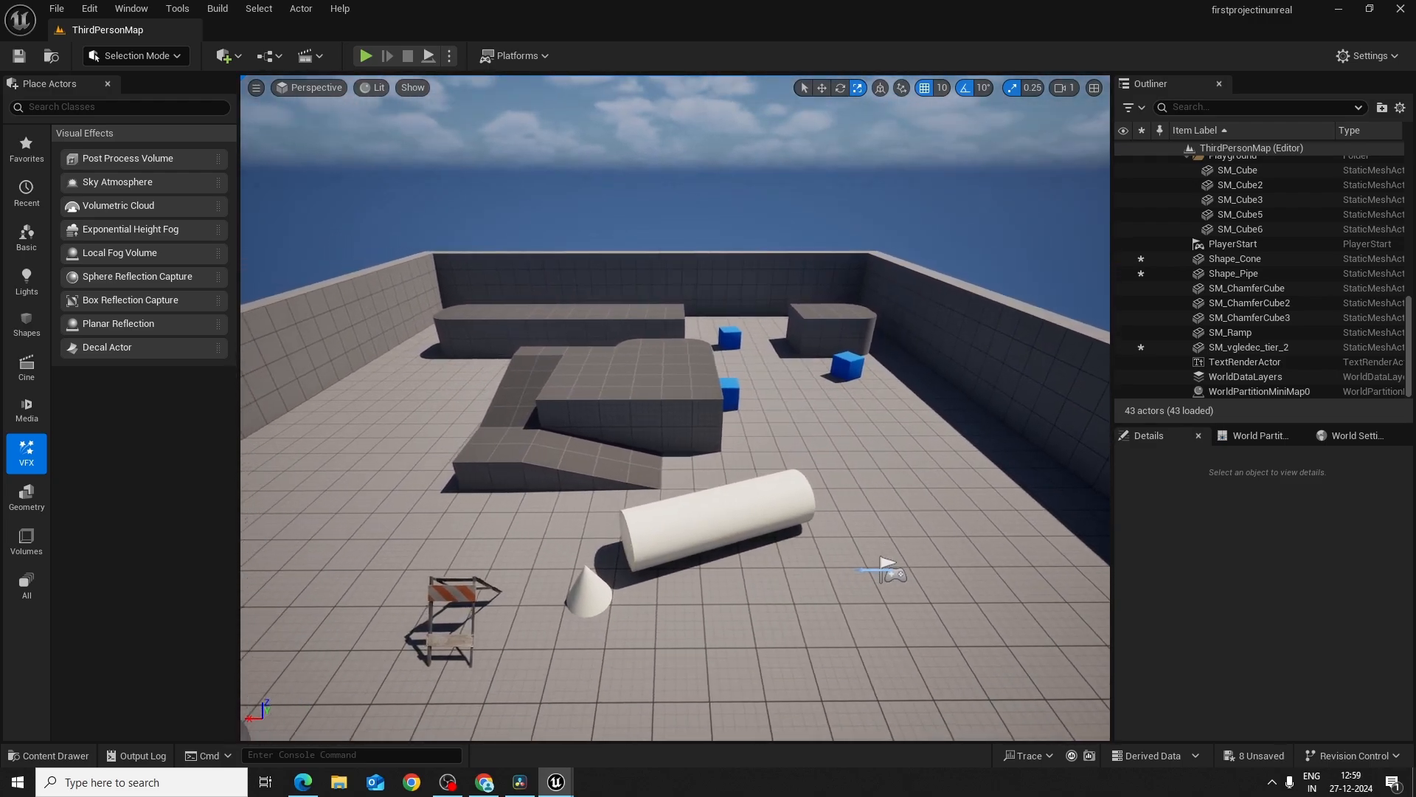
pyautogui.press('a')
pyautogui.press('d')
pyautogui.press('w')
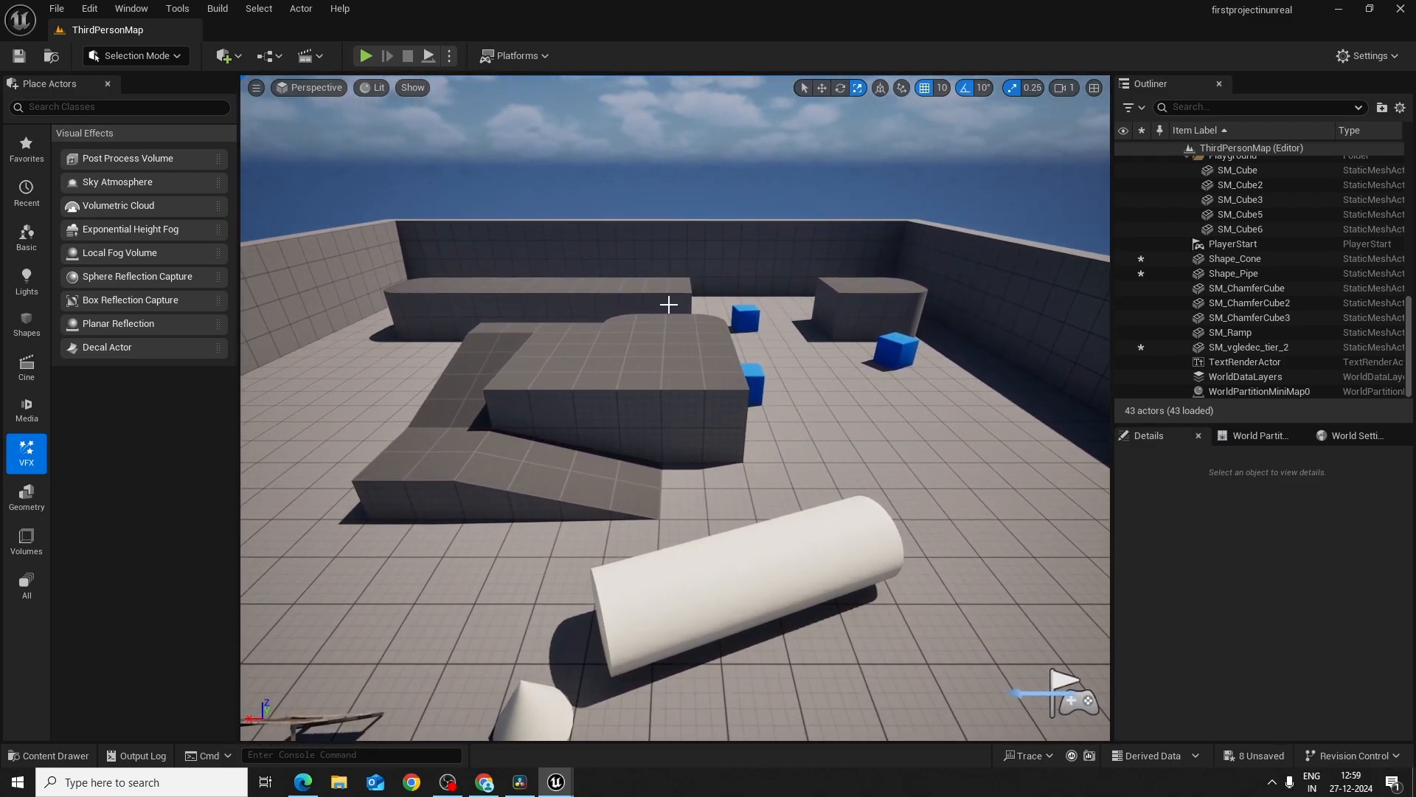
pyautogui.moveTo(669, 305); pyautogui.dragTo(668, 266, button='right')
pyautogui.press('d')
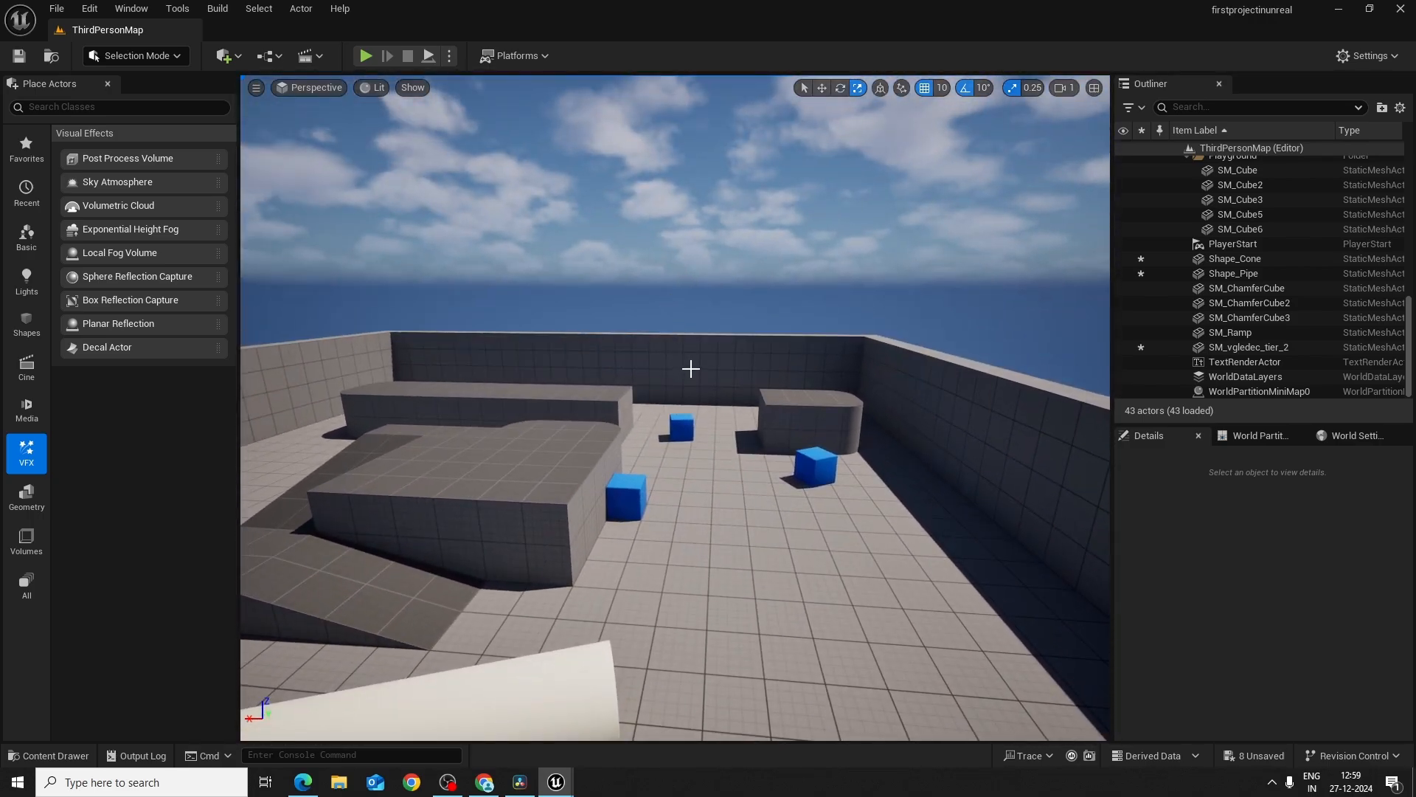